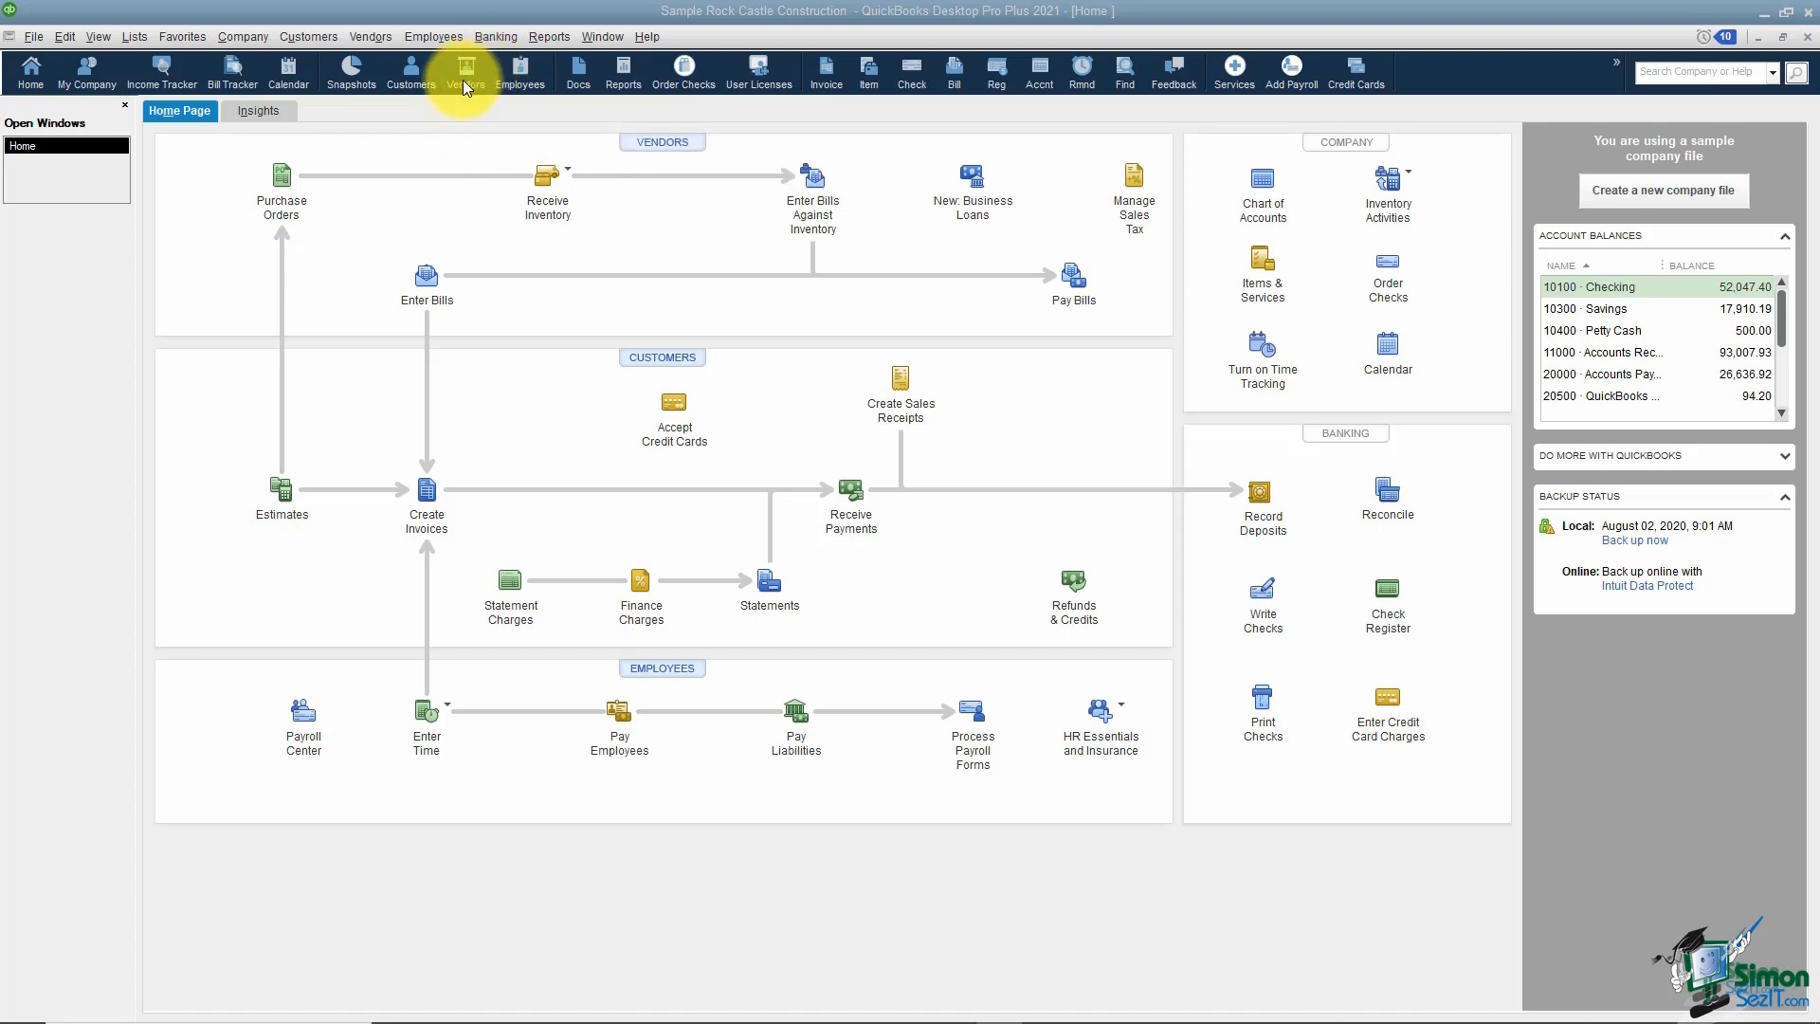
Step: Open the Vendor Center and widen the balance column of the vendor list
click(362, 38)
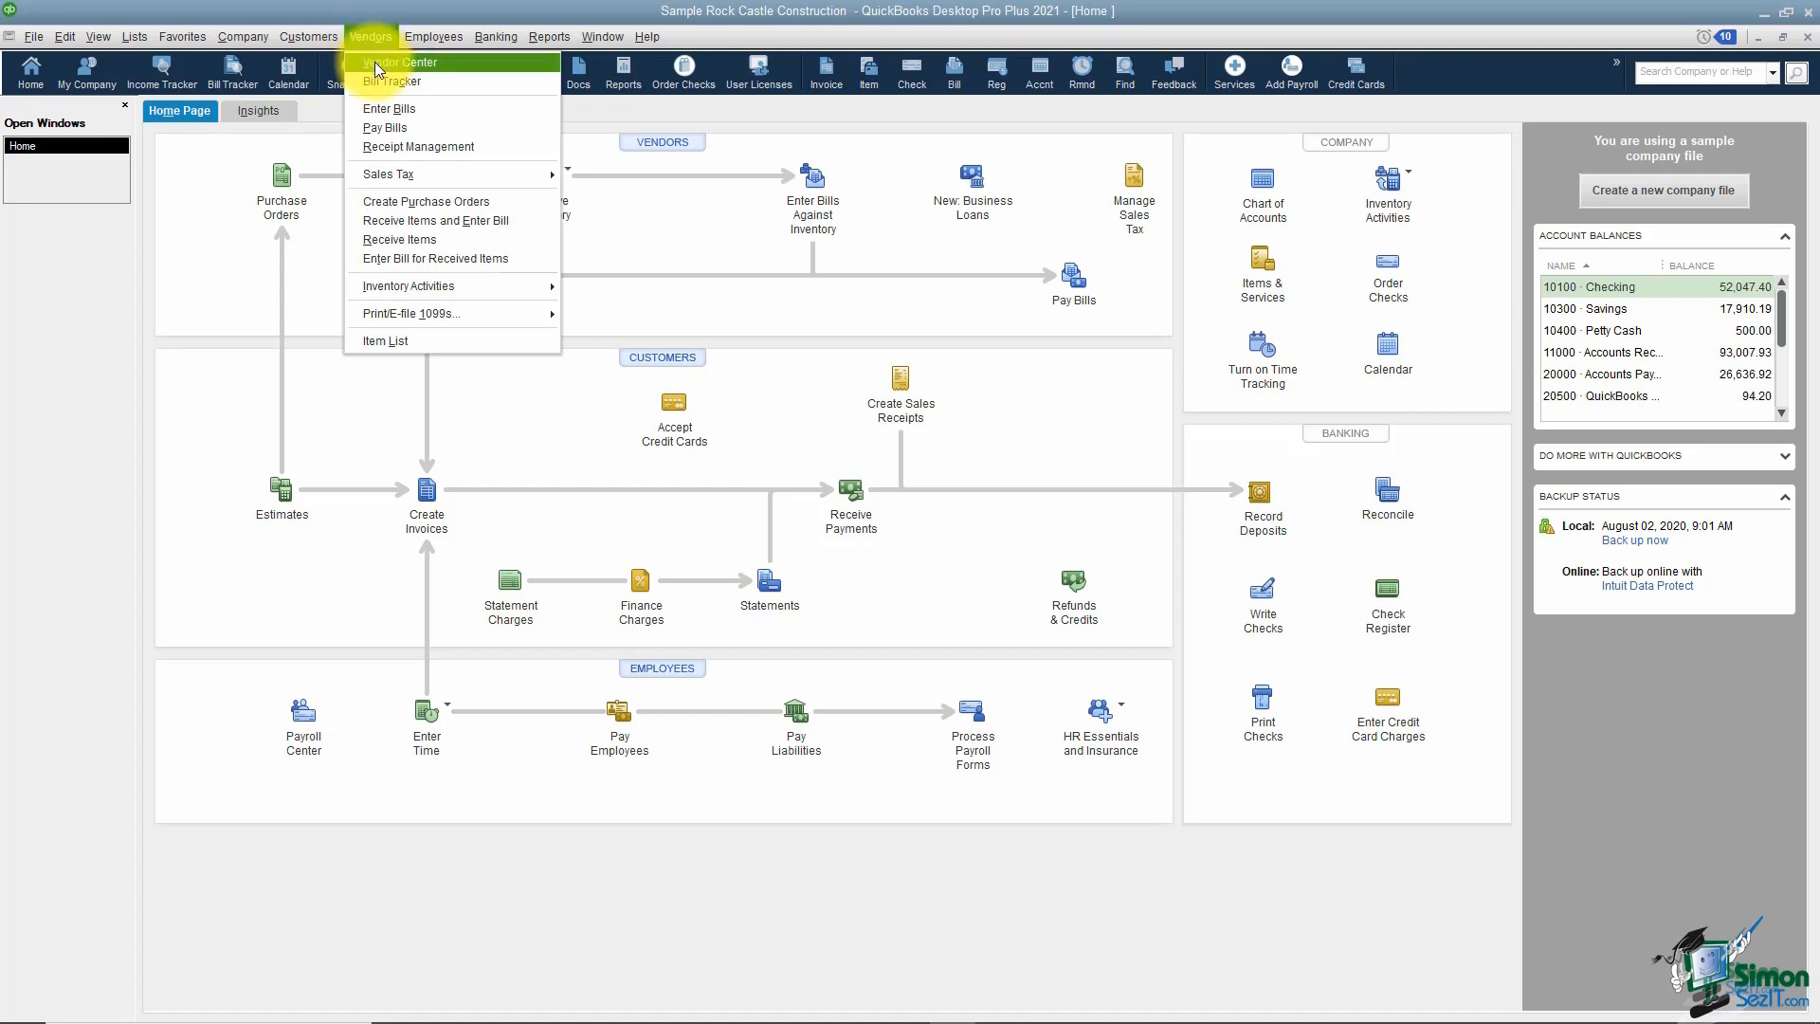
click(376, 65)
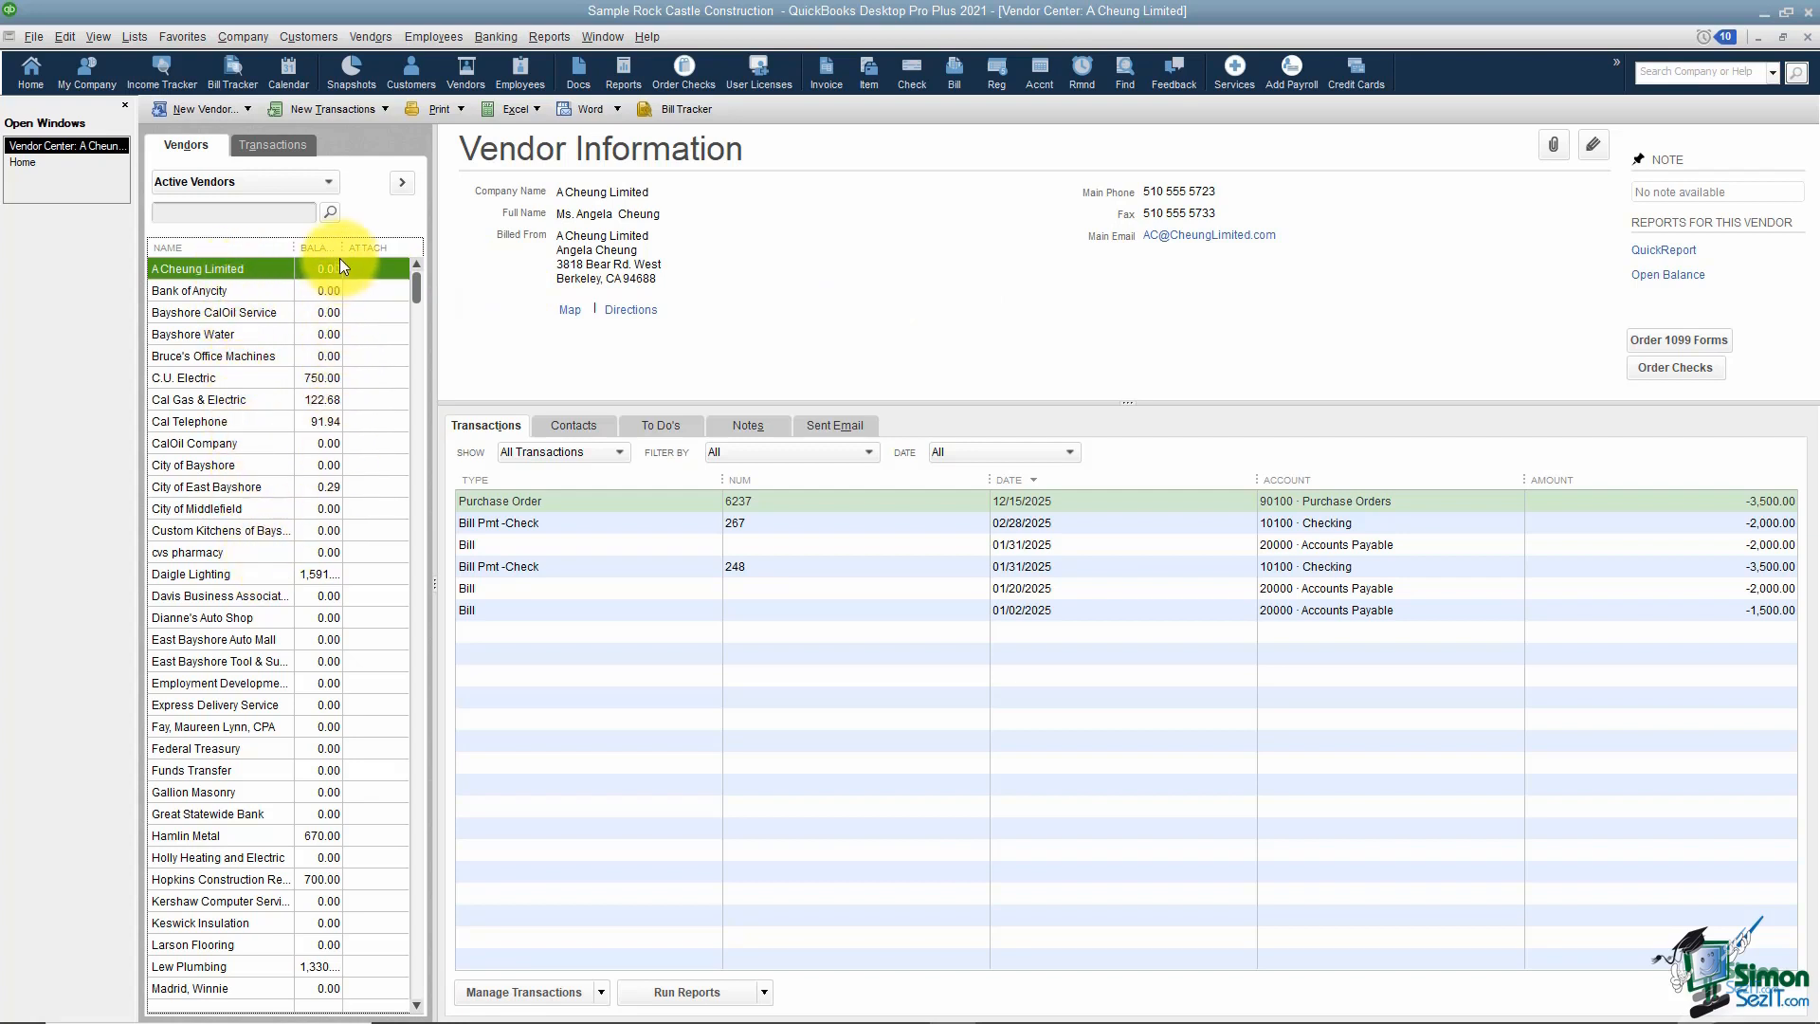
drag(343, 248, 369, 247)
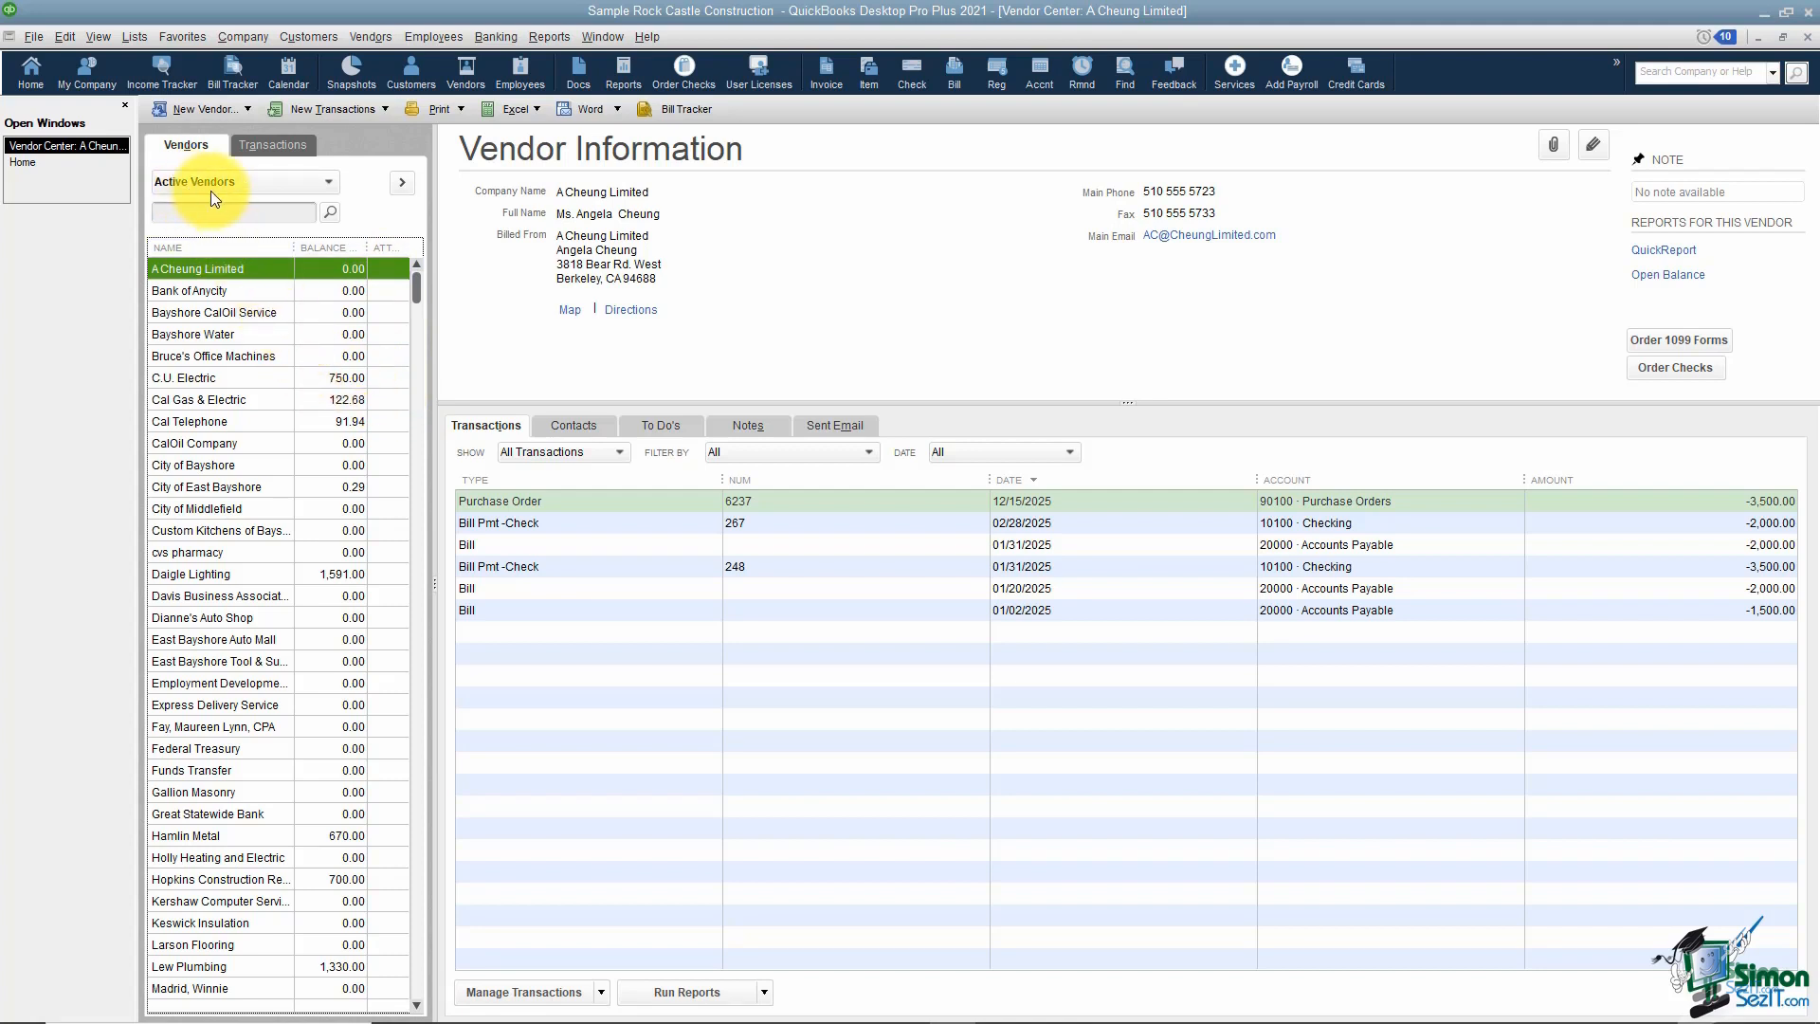
Step: Try to make Cal Gas & Electric inactive from the All Vendors list, decline the change, and return the list to Active Vendors
click(332, 184)
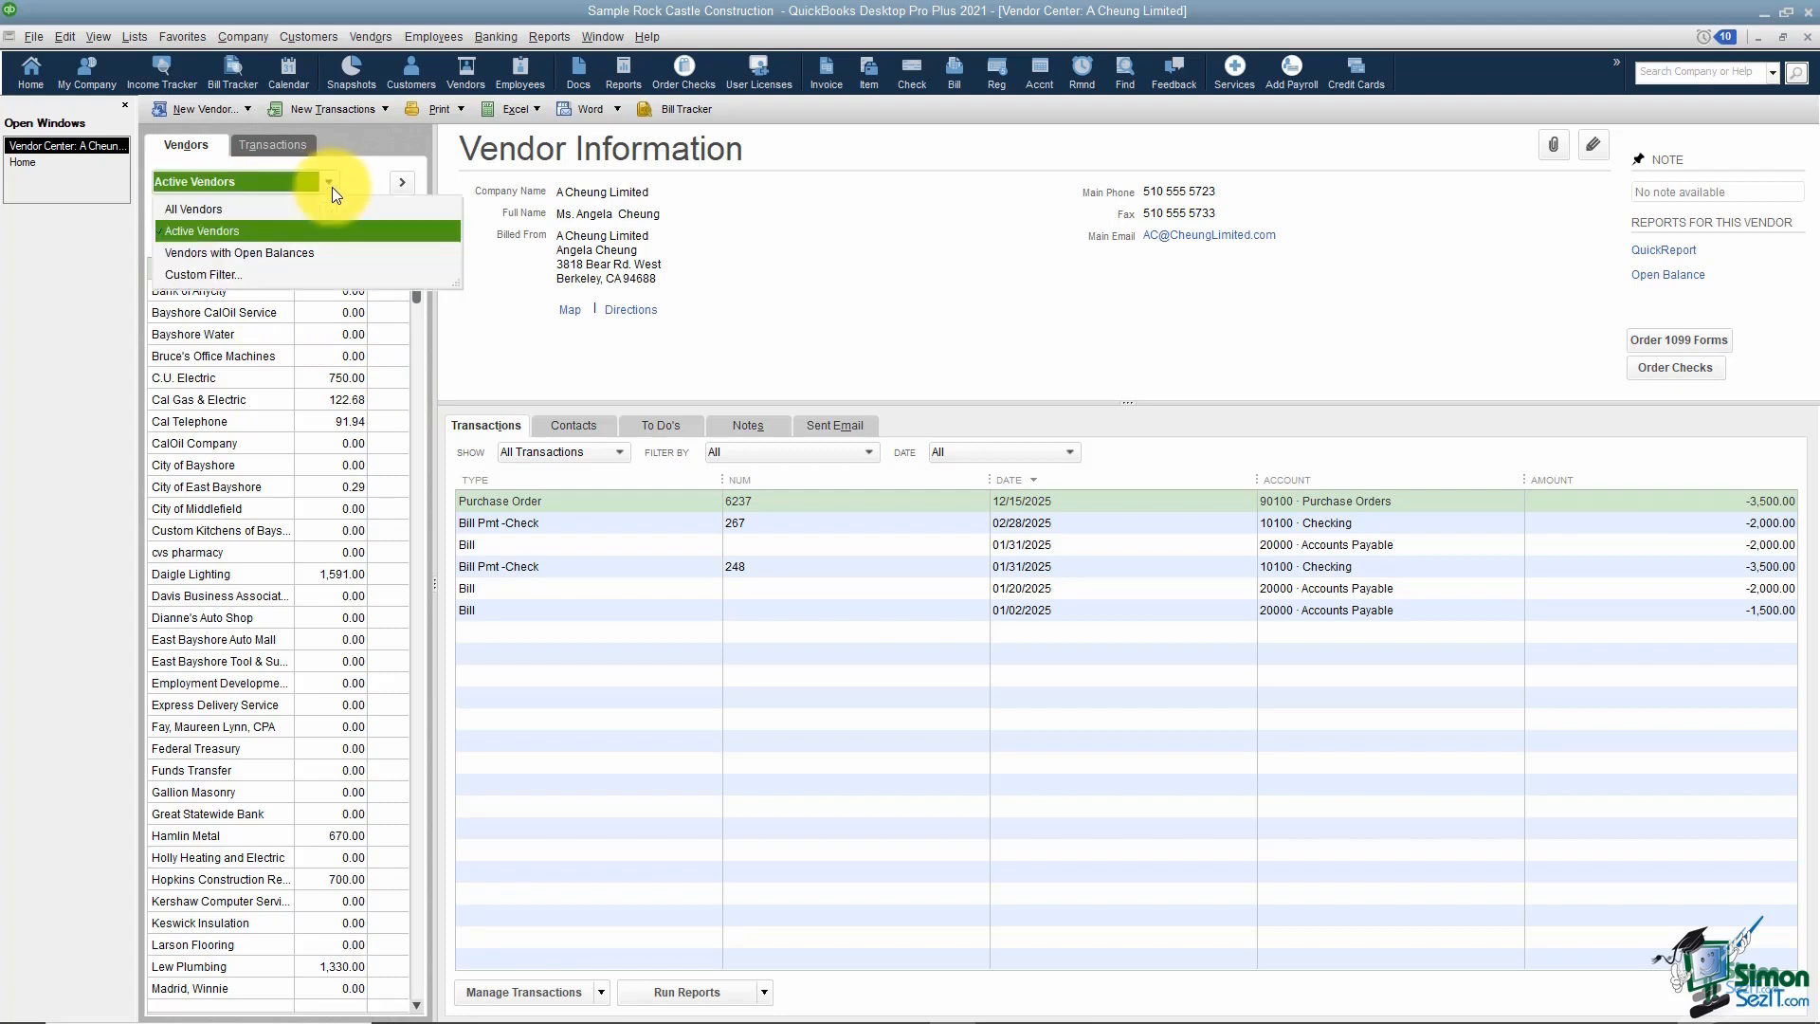
click(197, 207)
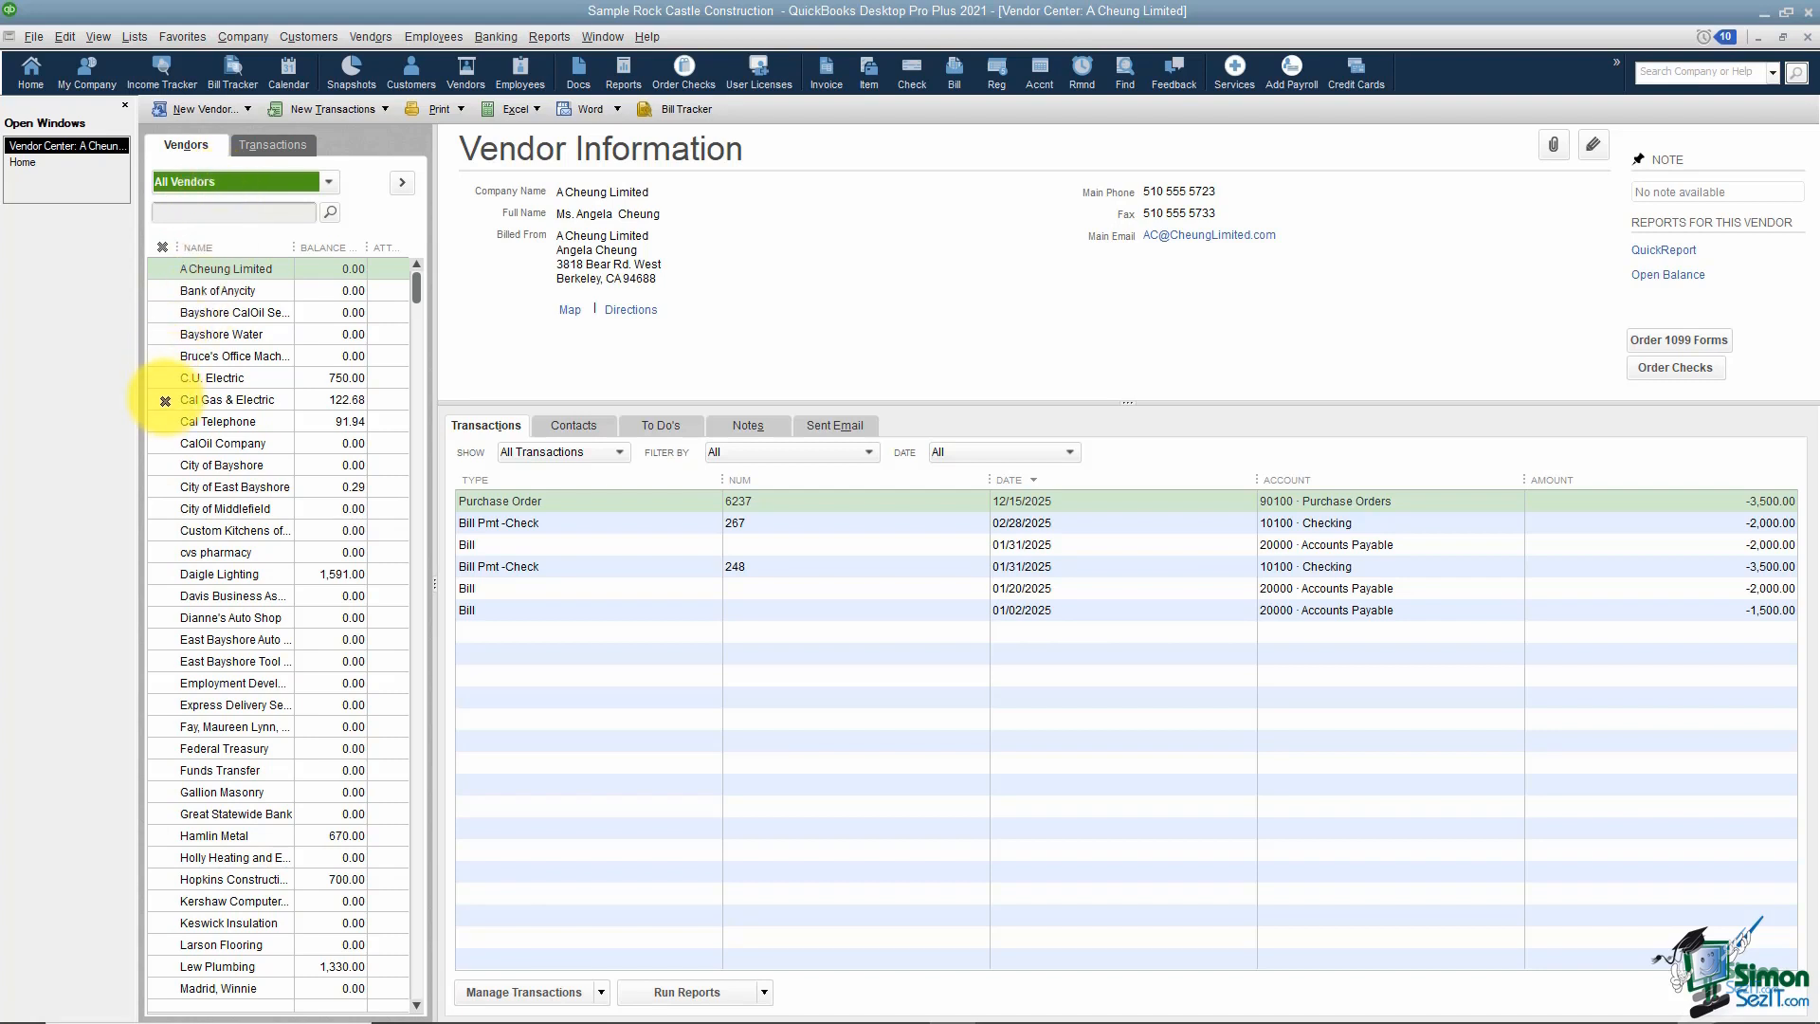
click(167, 403)
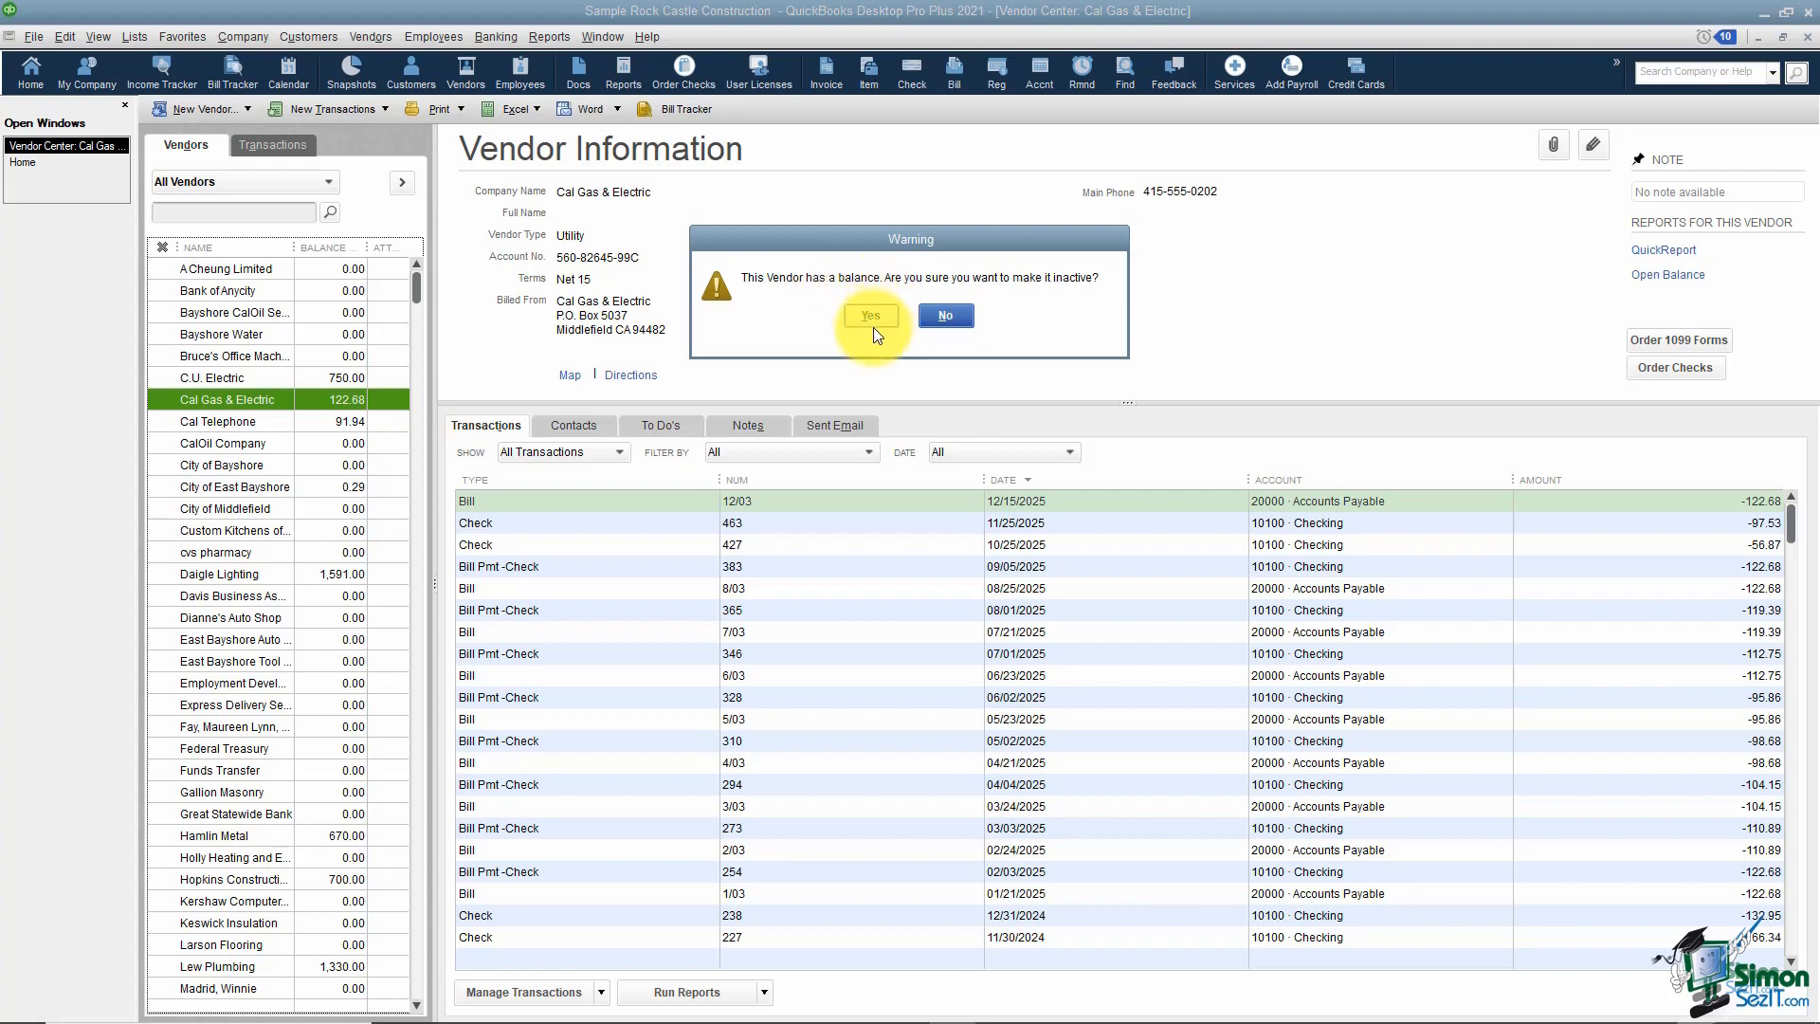
click(943, 321)
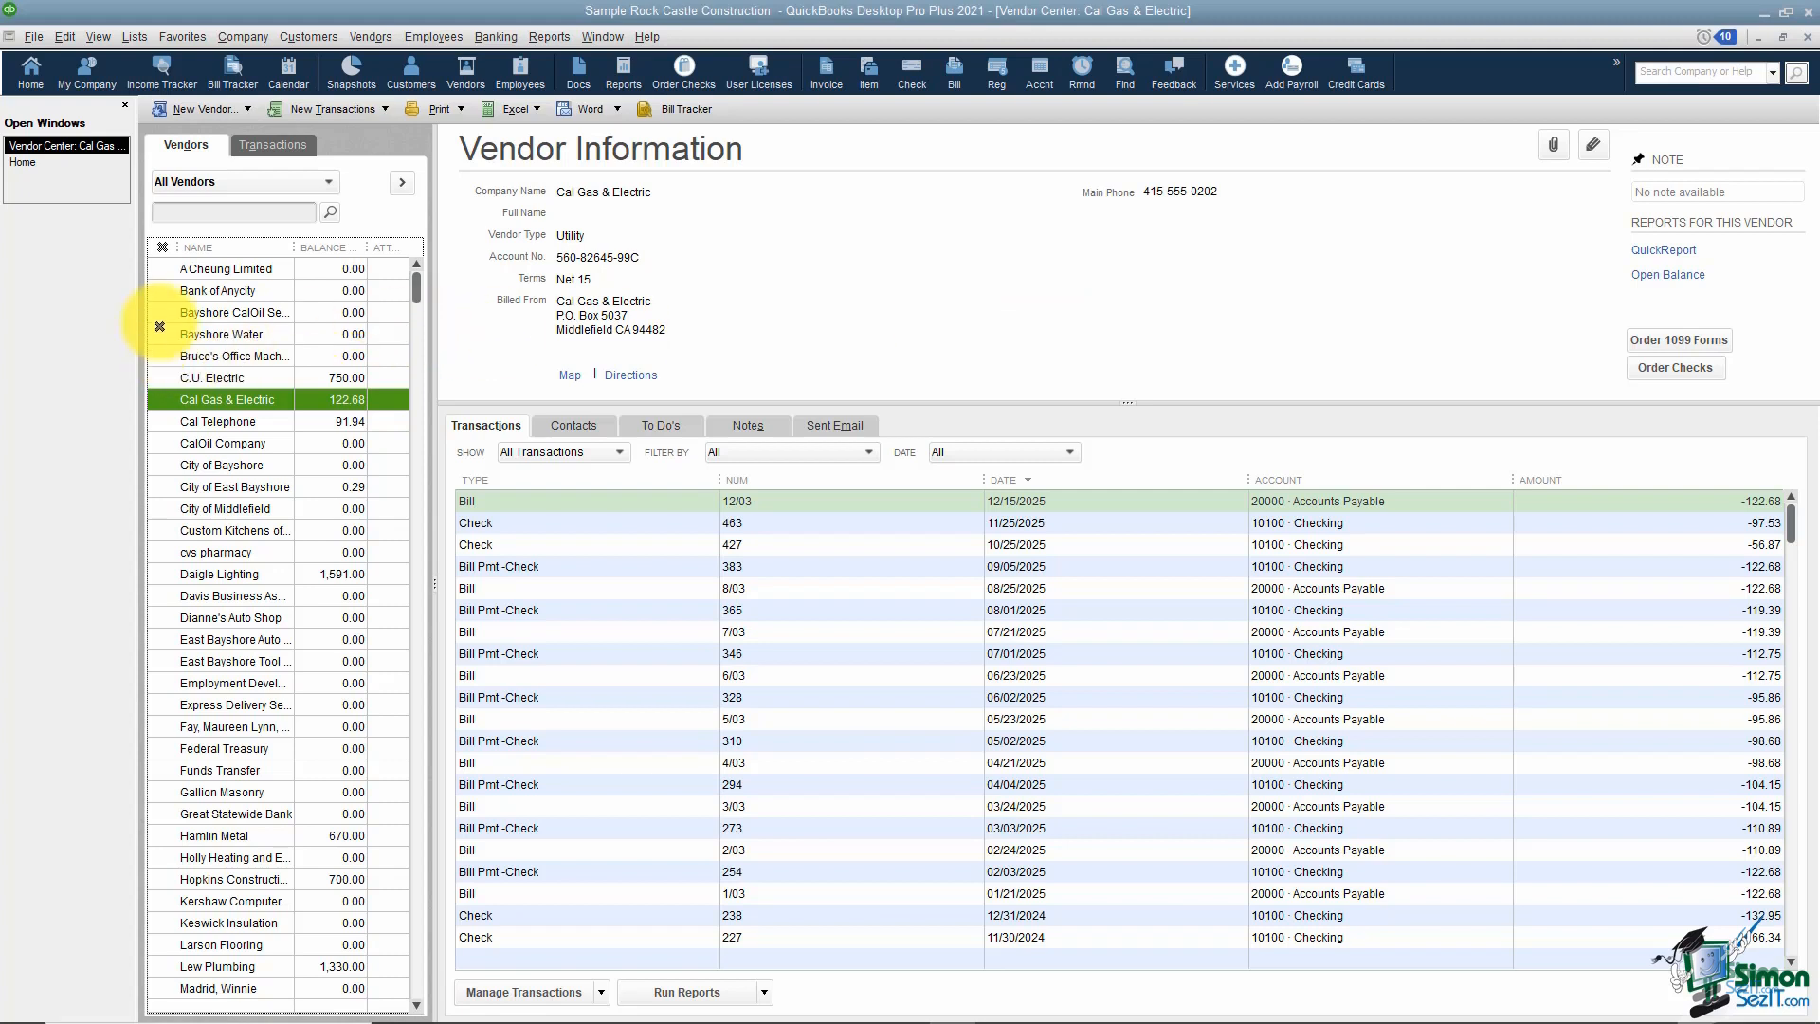
click(328, 184)
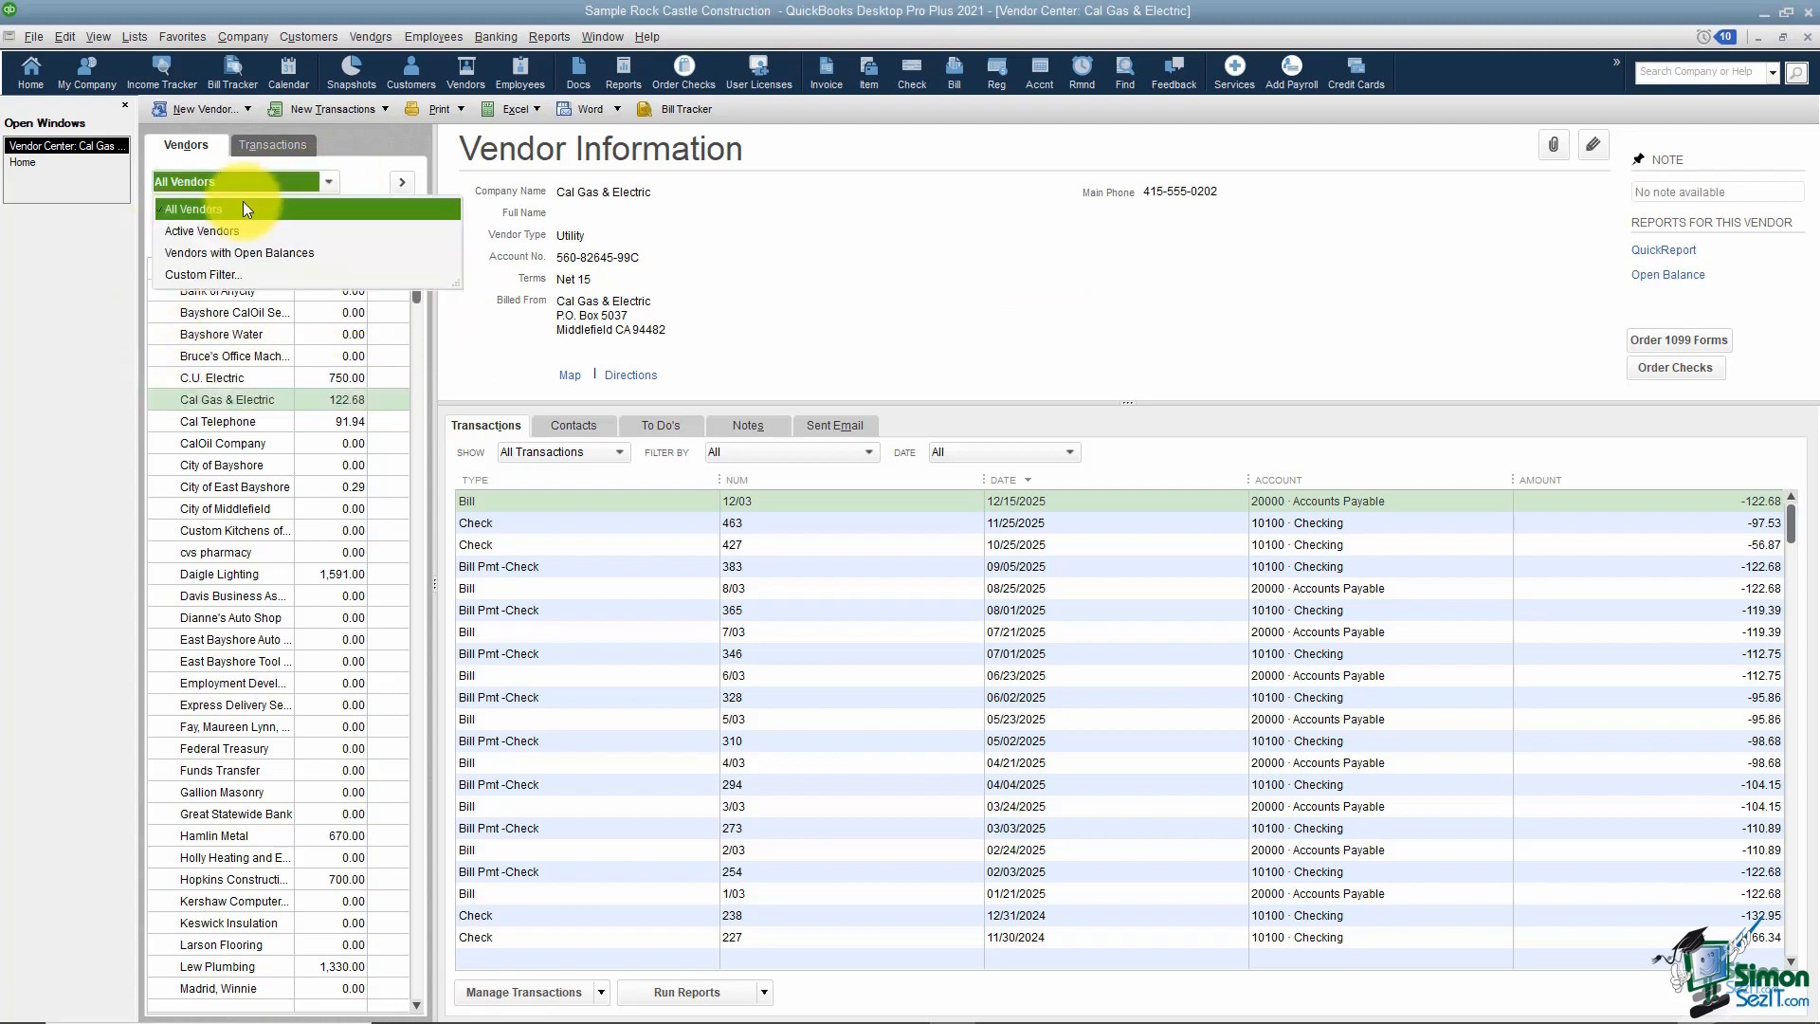
click(207, 230)
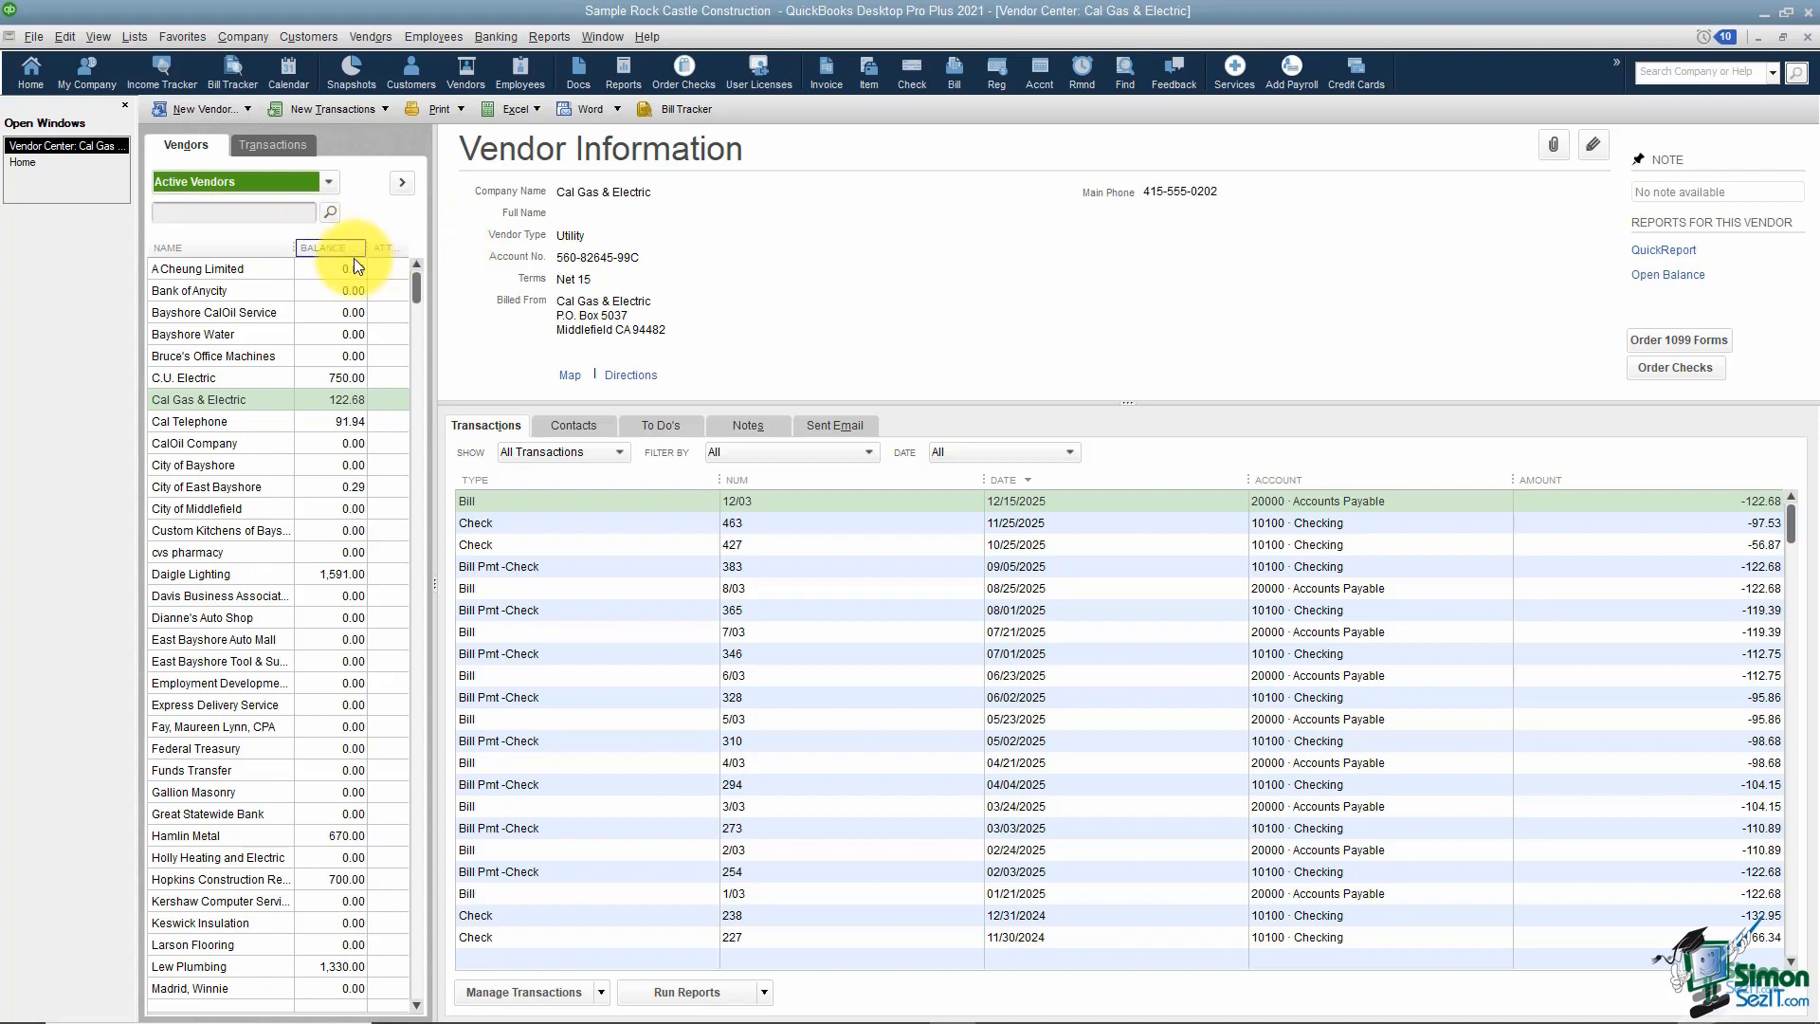
Step: Select Cal Gas & Electric, open its 12/15/2025 bill for viewing, and close the bill
click(264, 393)
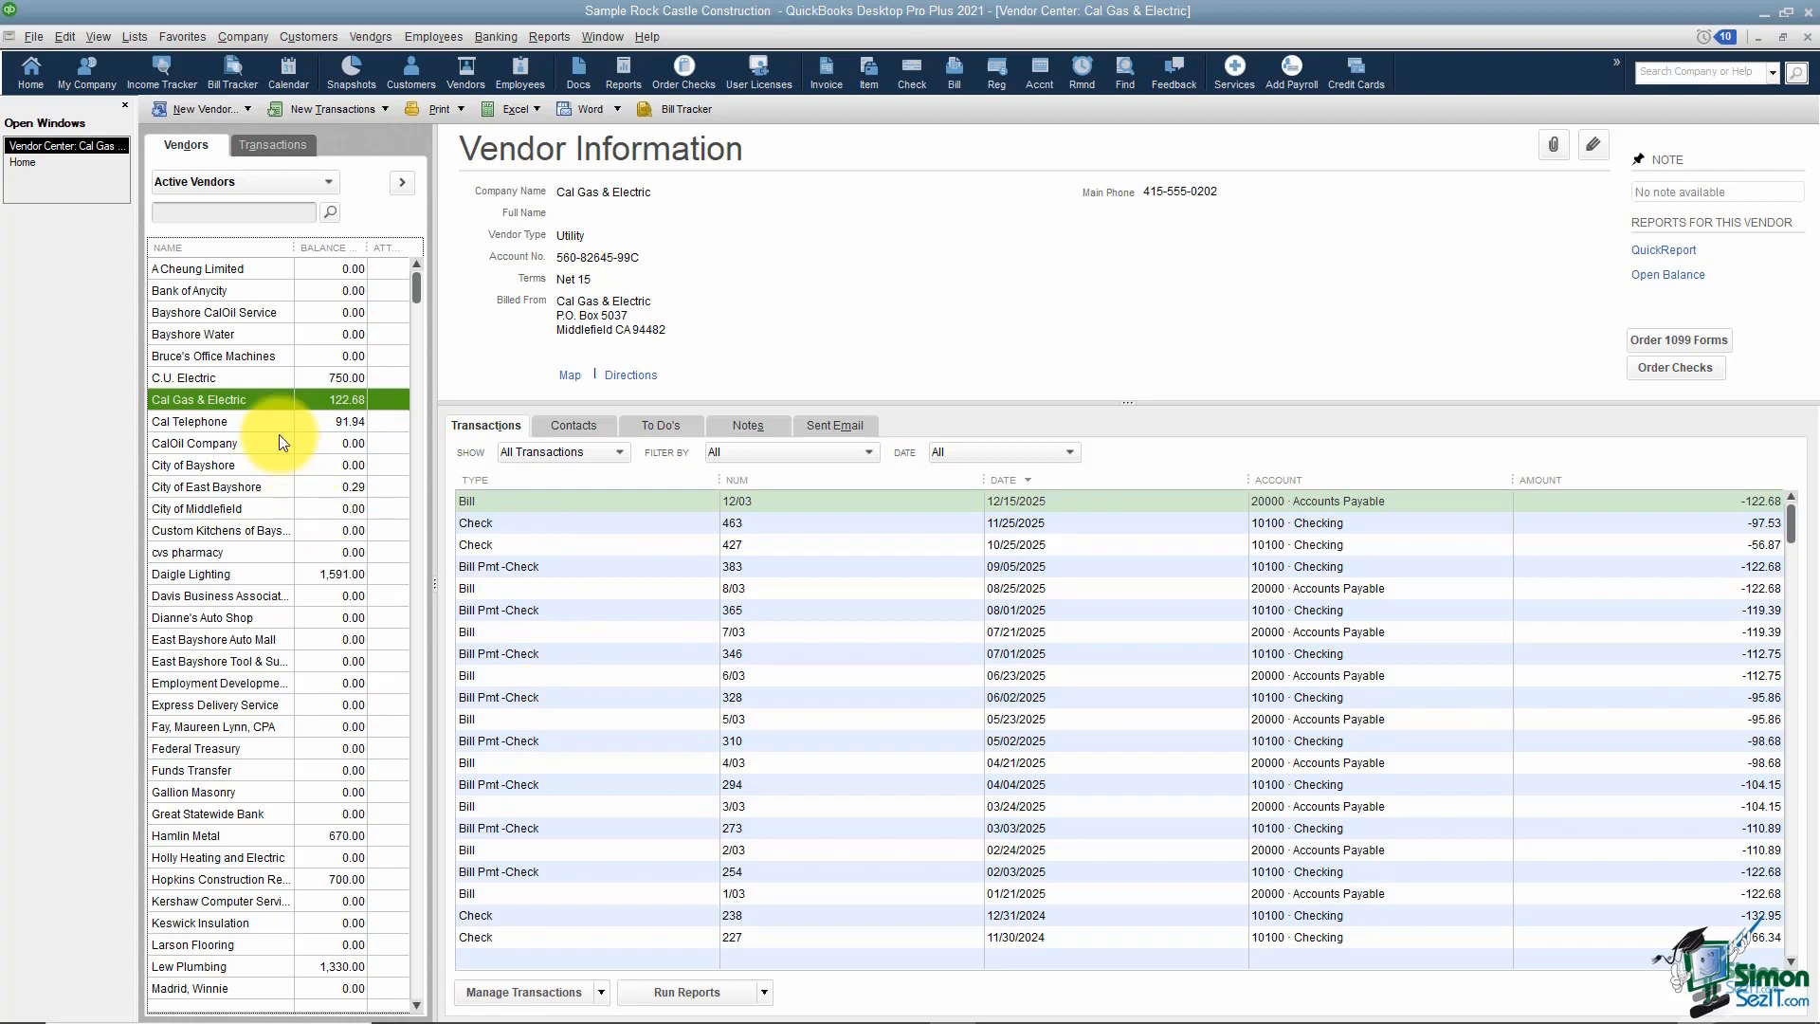
double_click(588, 500)
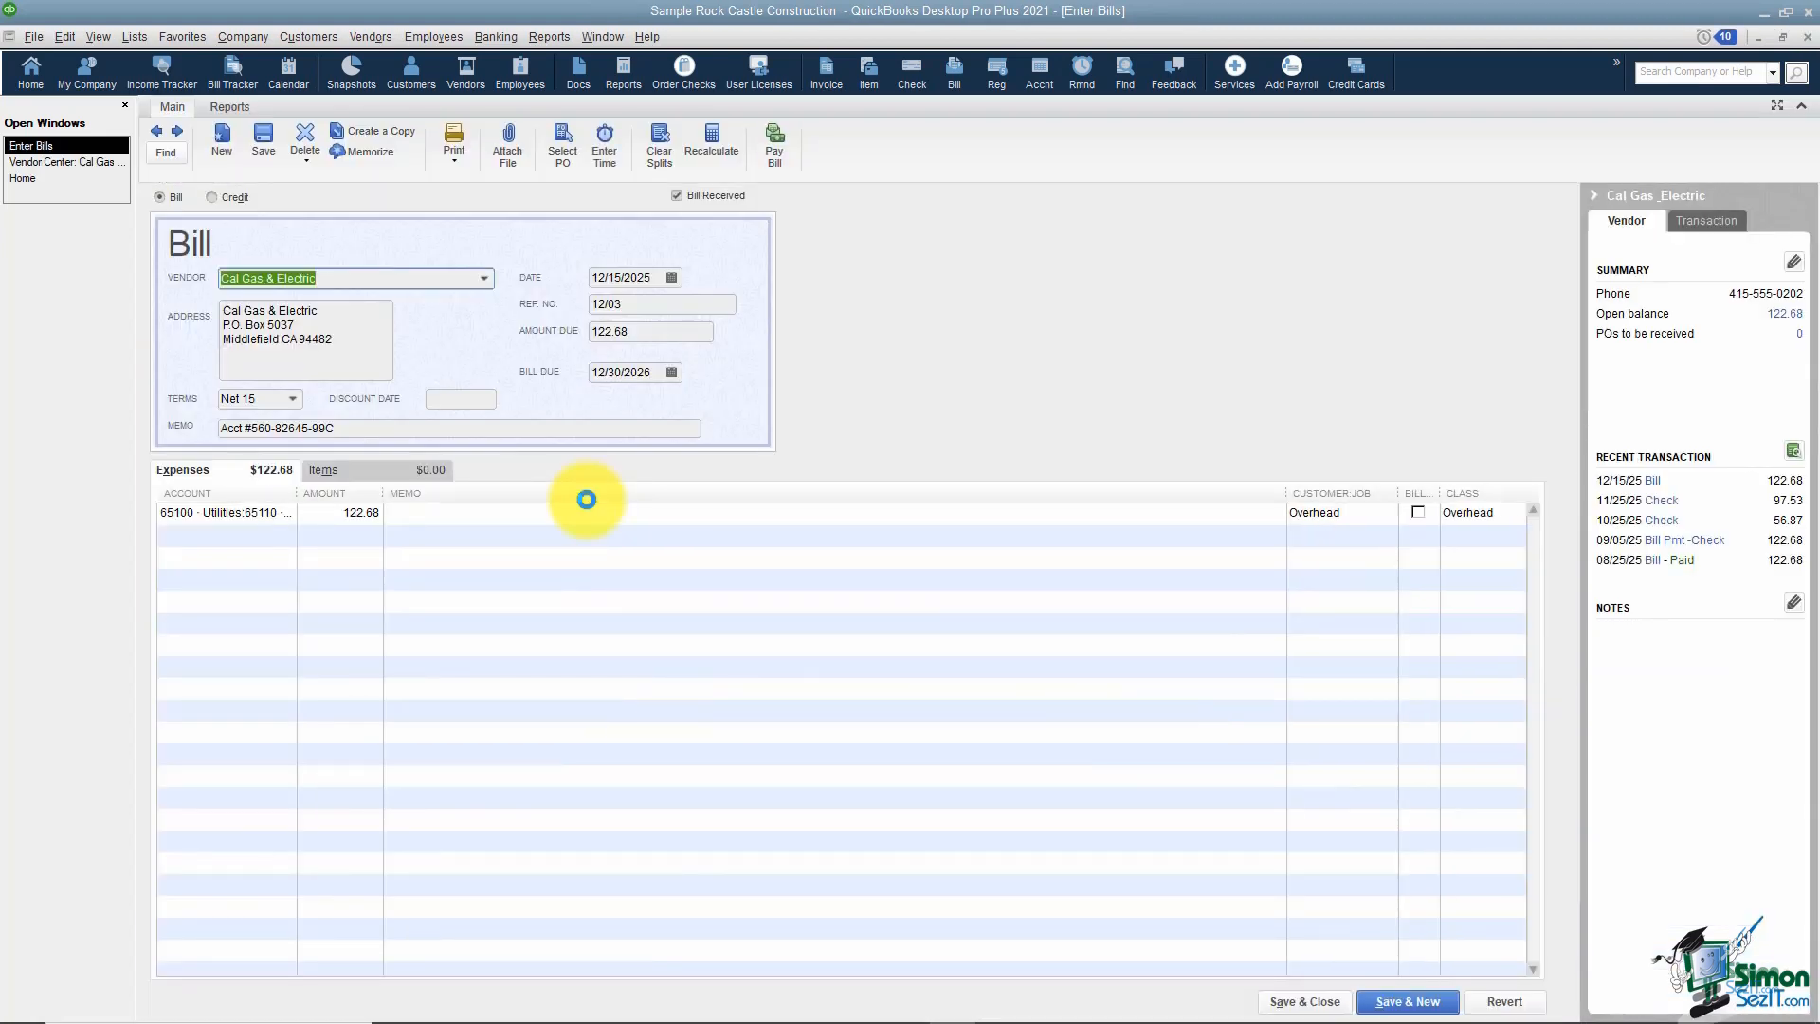
click(1281, 1002)
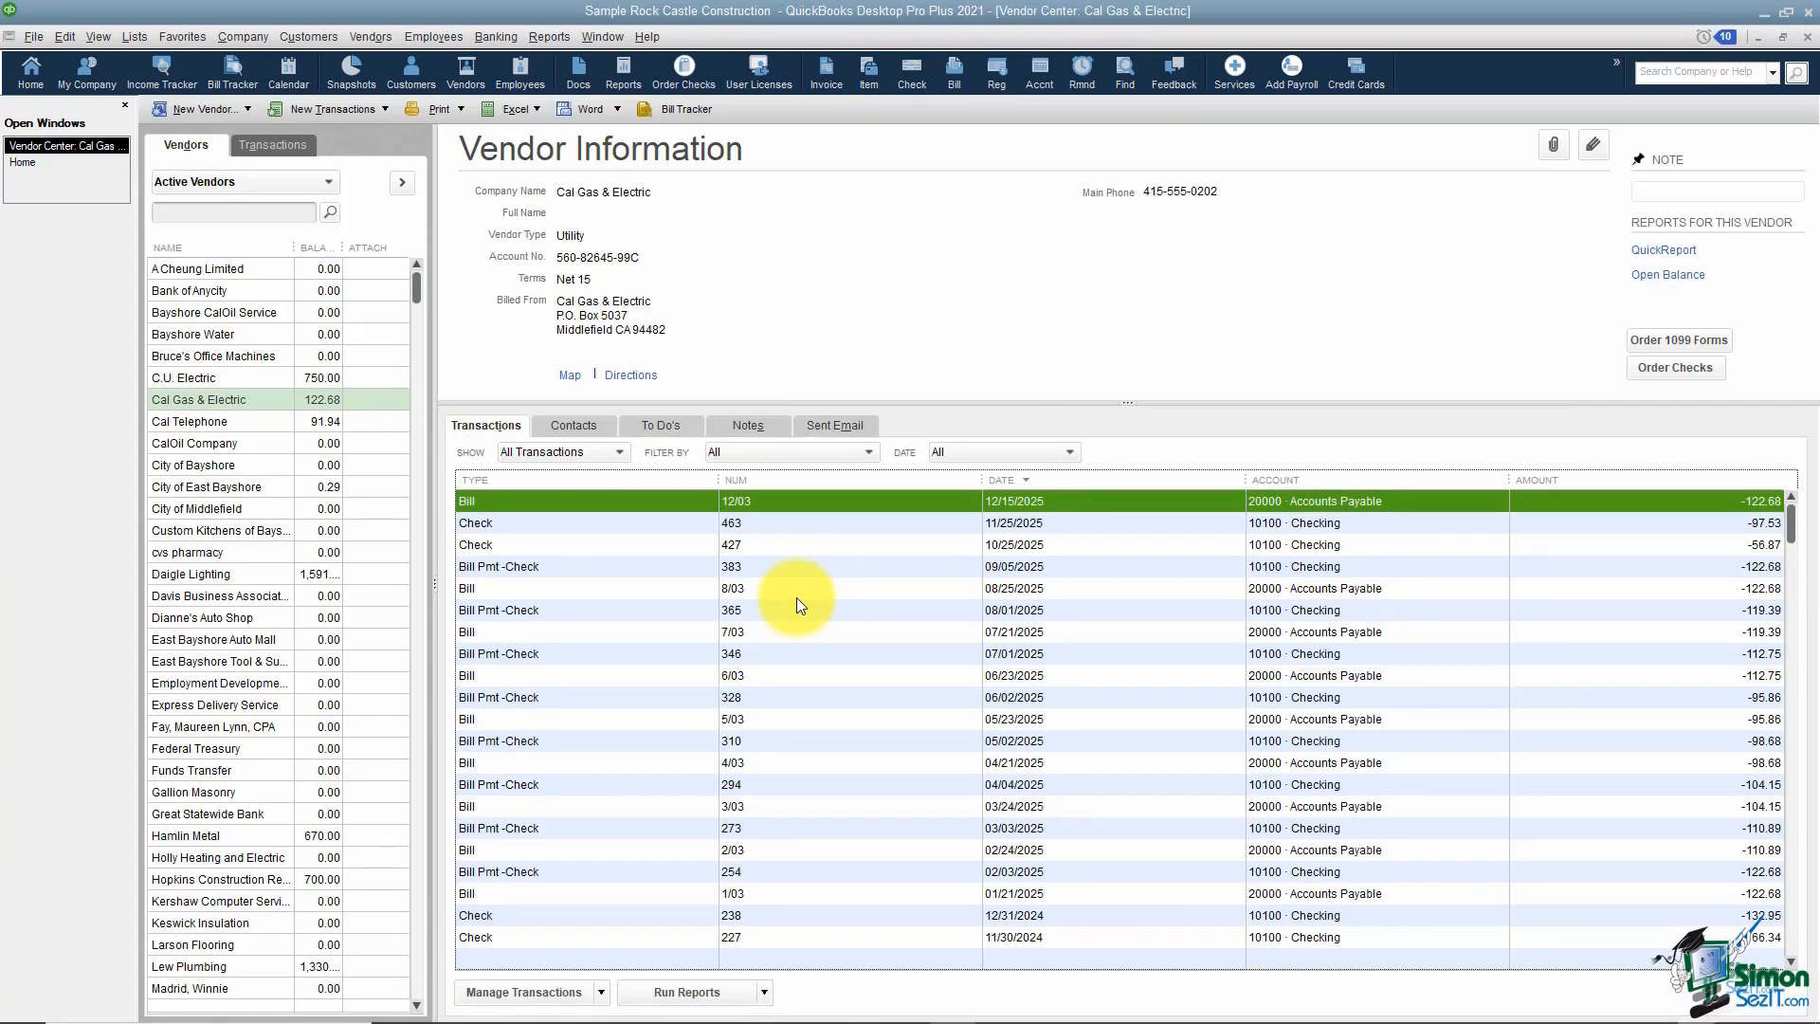
Step: Review the options for managing the vendor's transactions and viewing them as a report
click(599, 993)
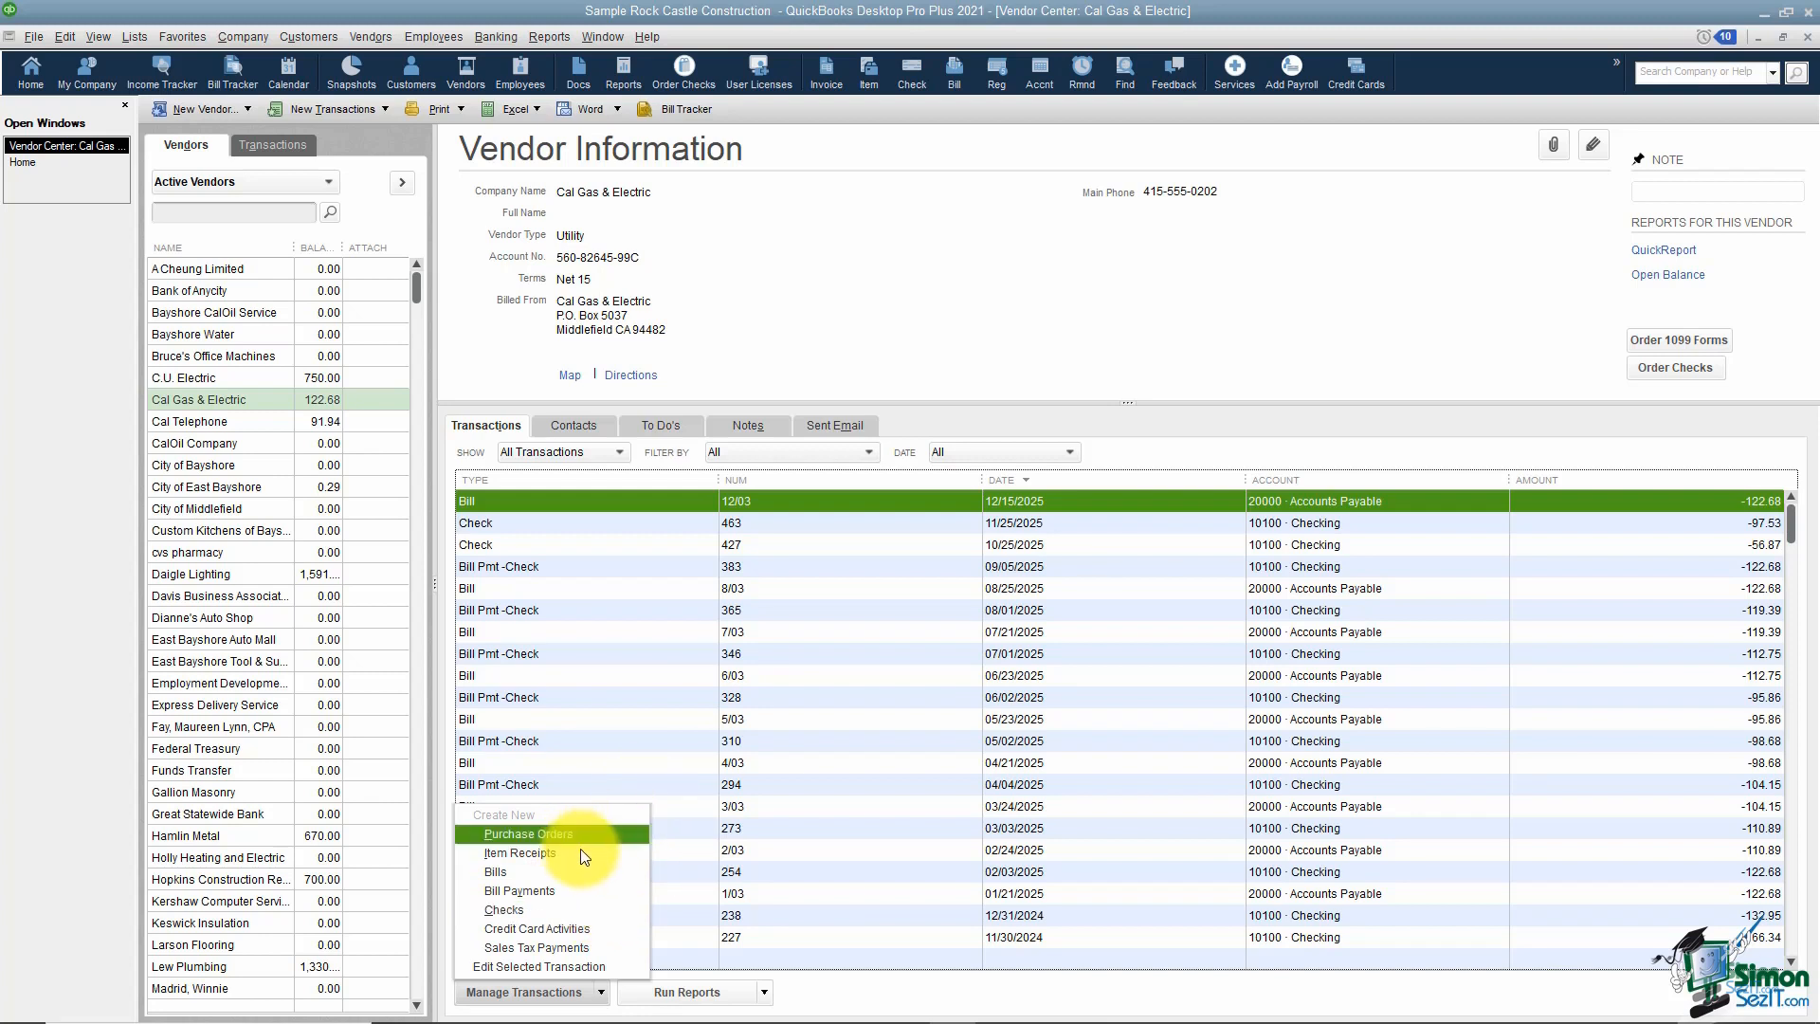
click(639, 746)
click(763, 992)
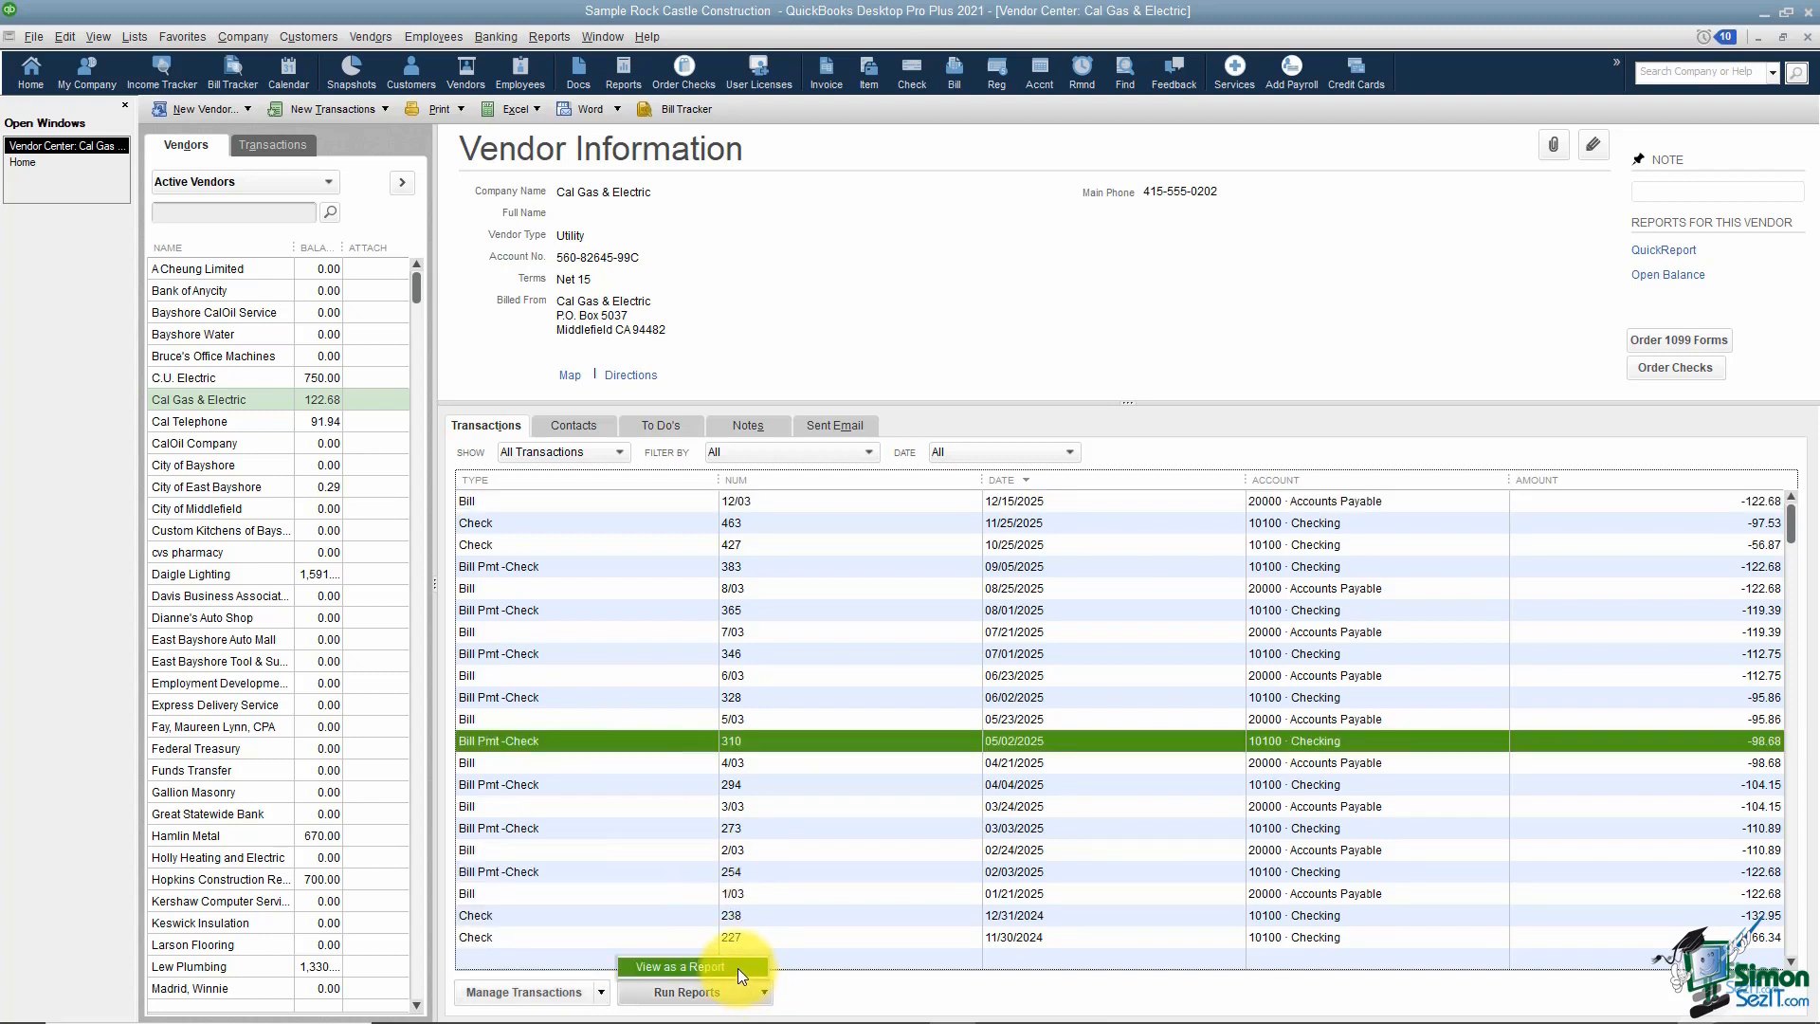
click(760, 992)
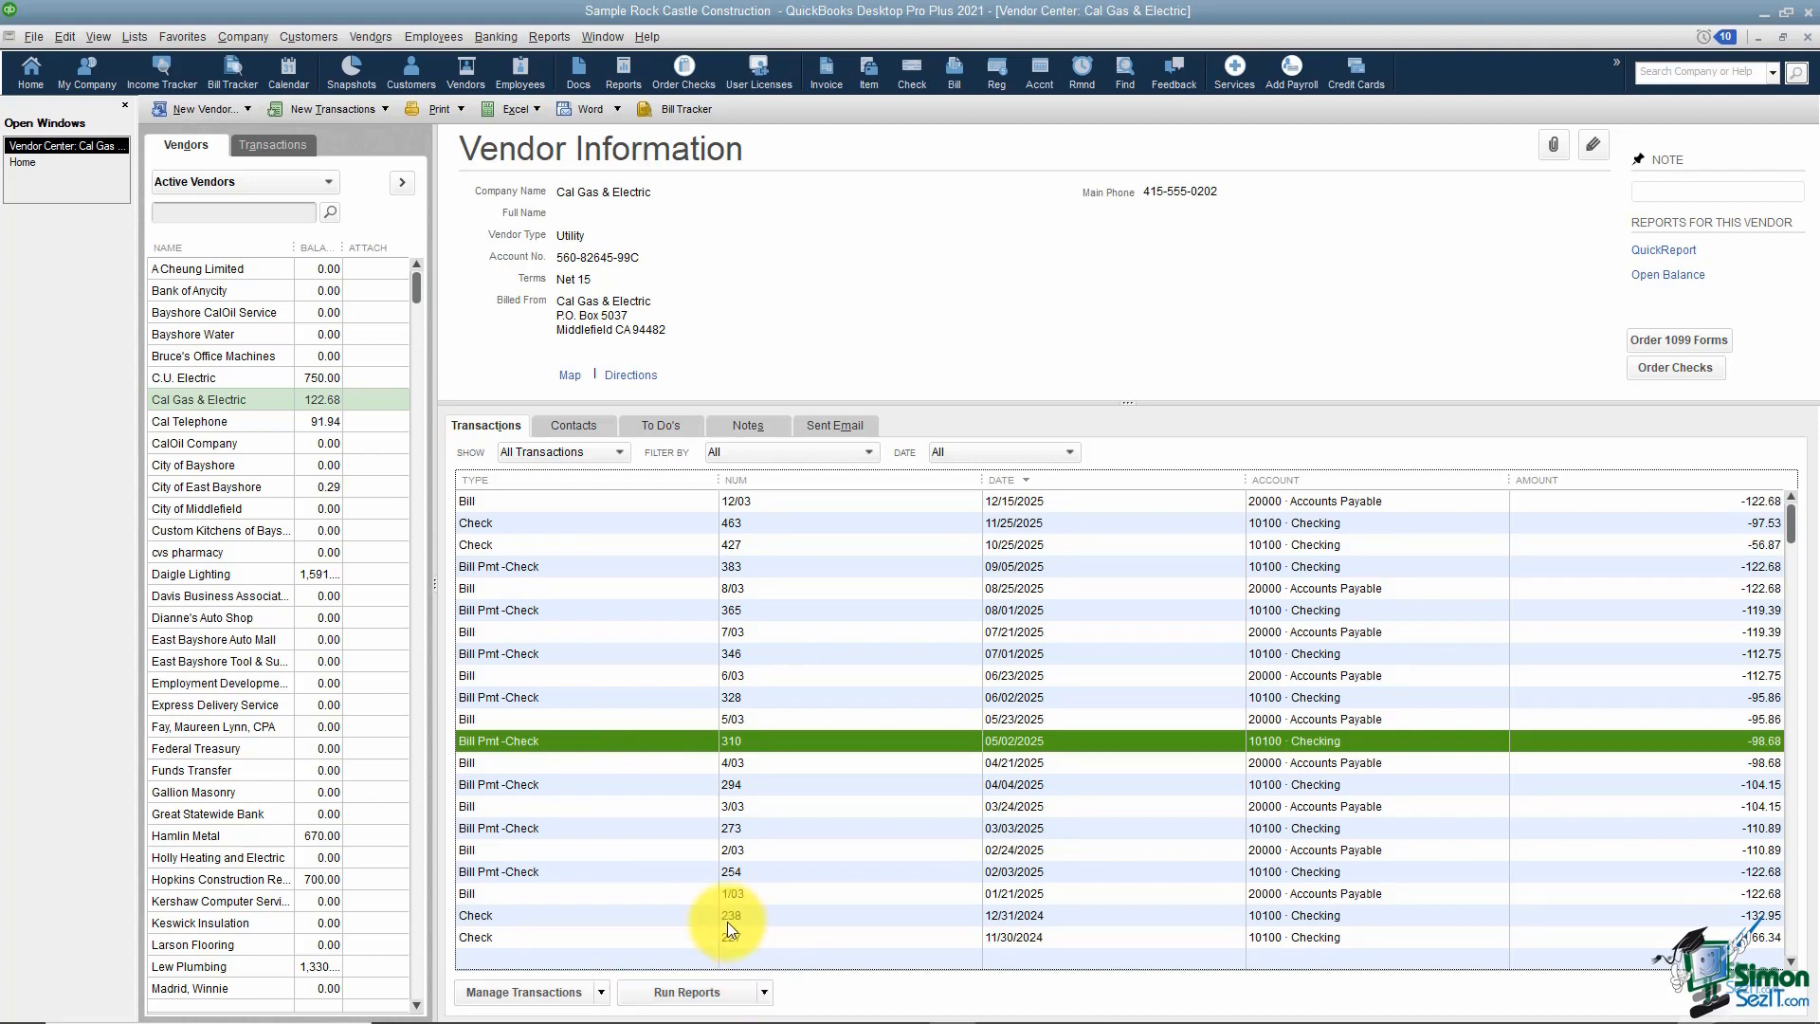
Step: View Cal Gas & Electric's contacts and the options for adding, editing or deleting a contact
click(589, 427)
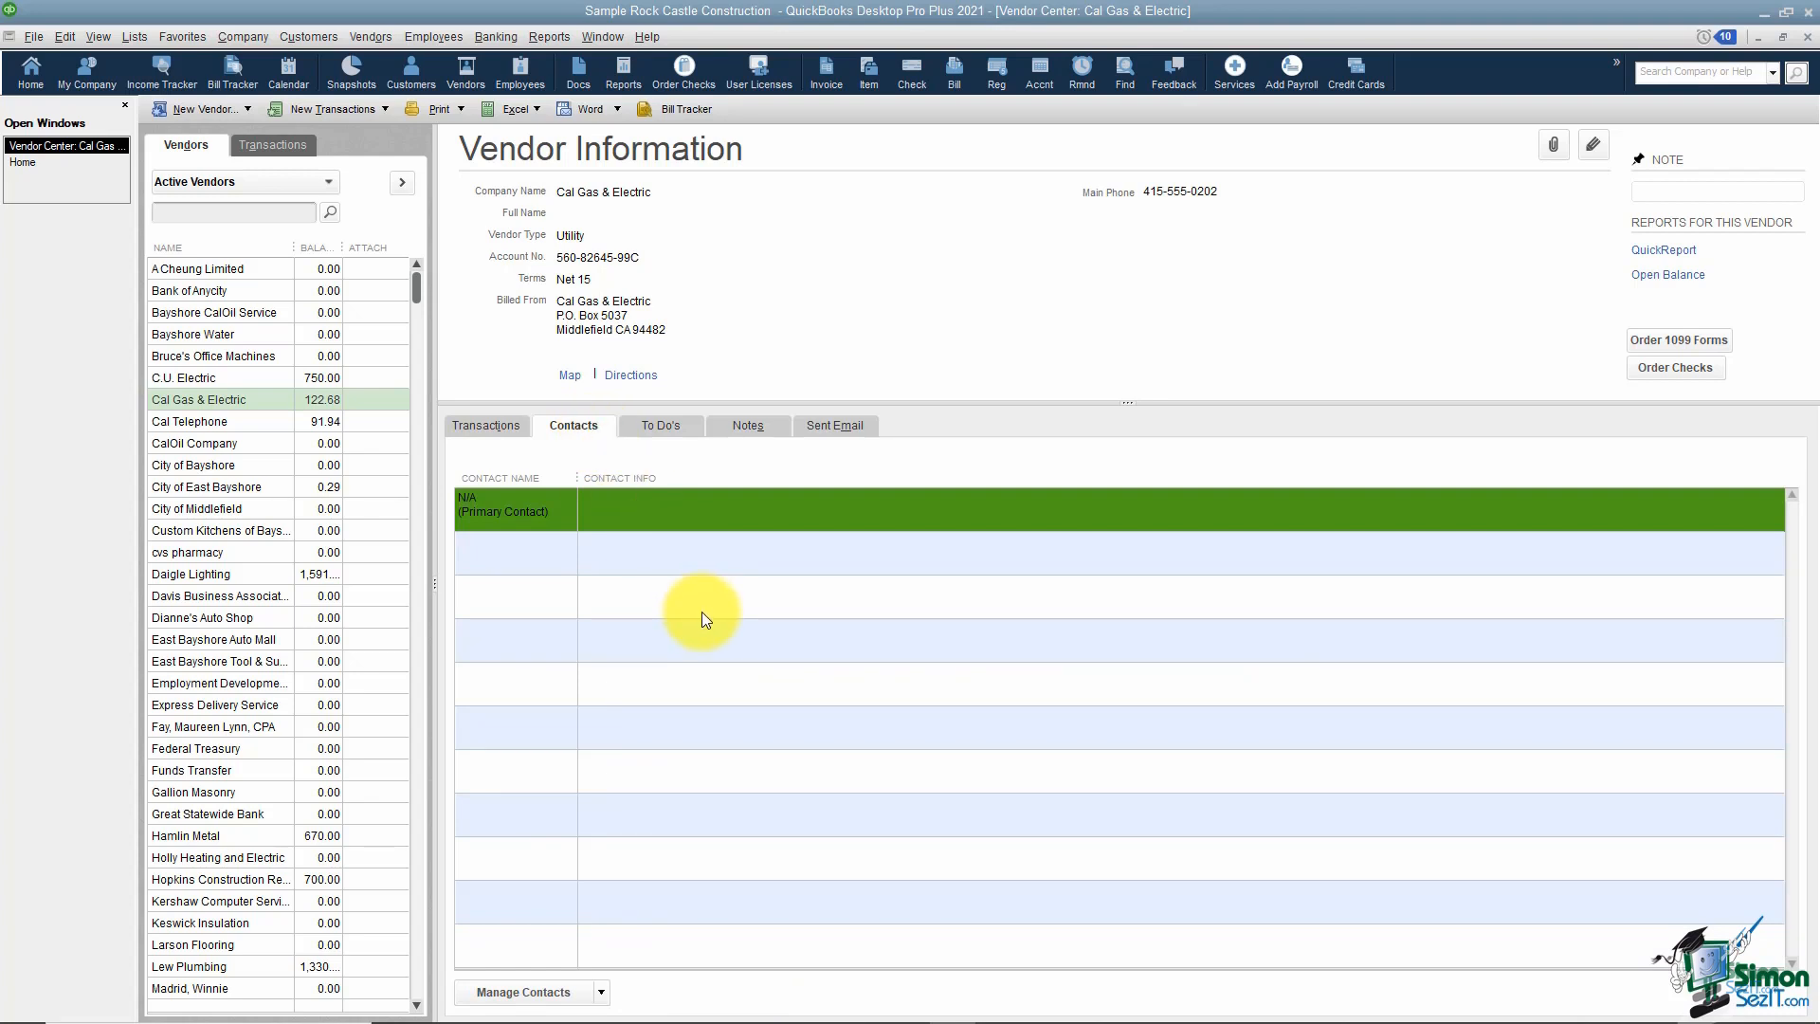
click(601, 993)
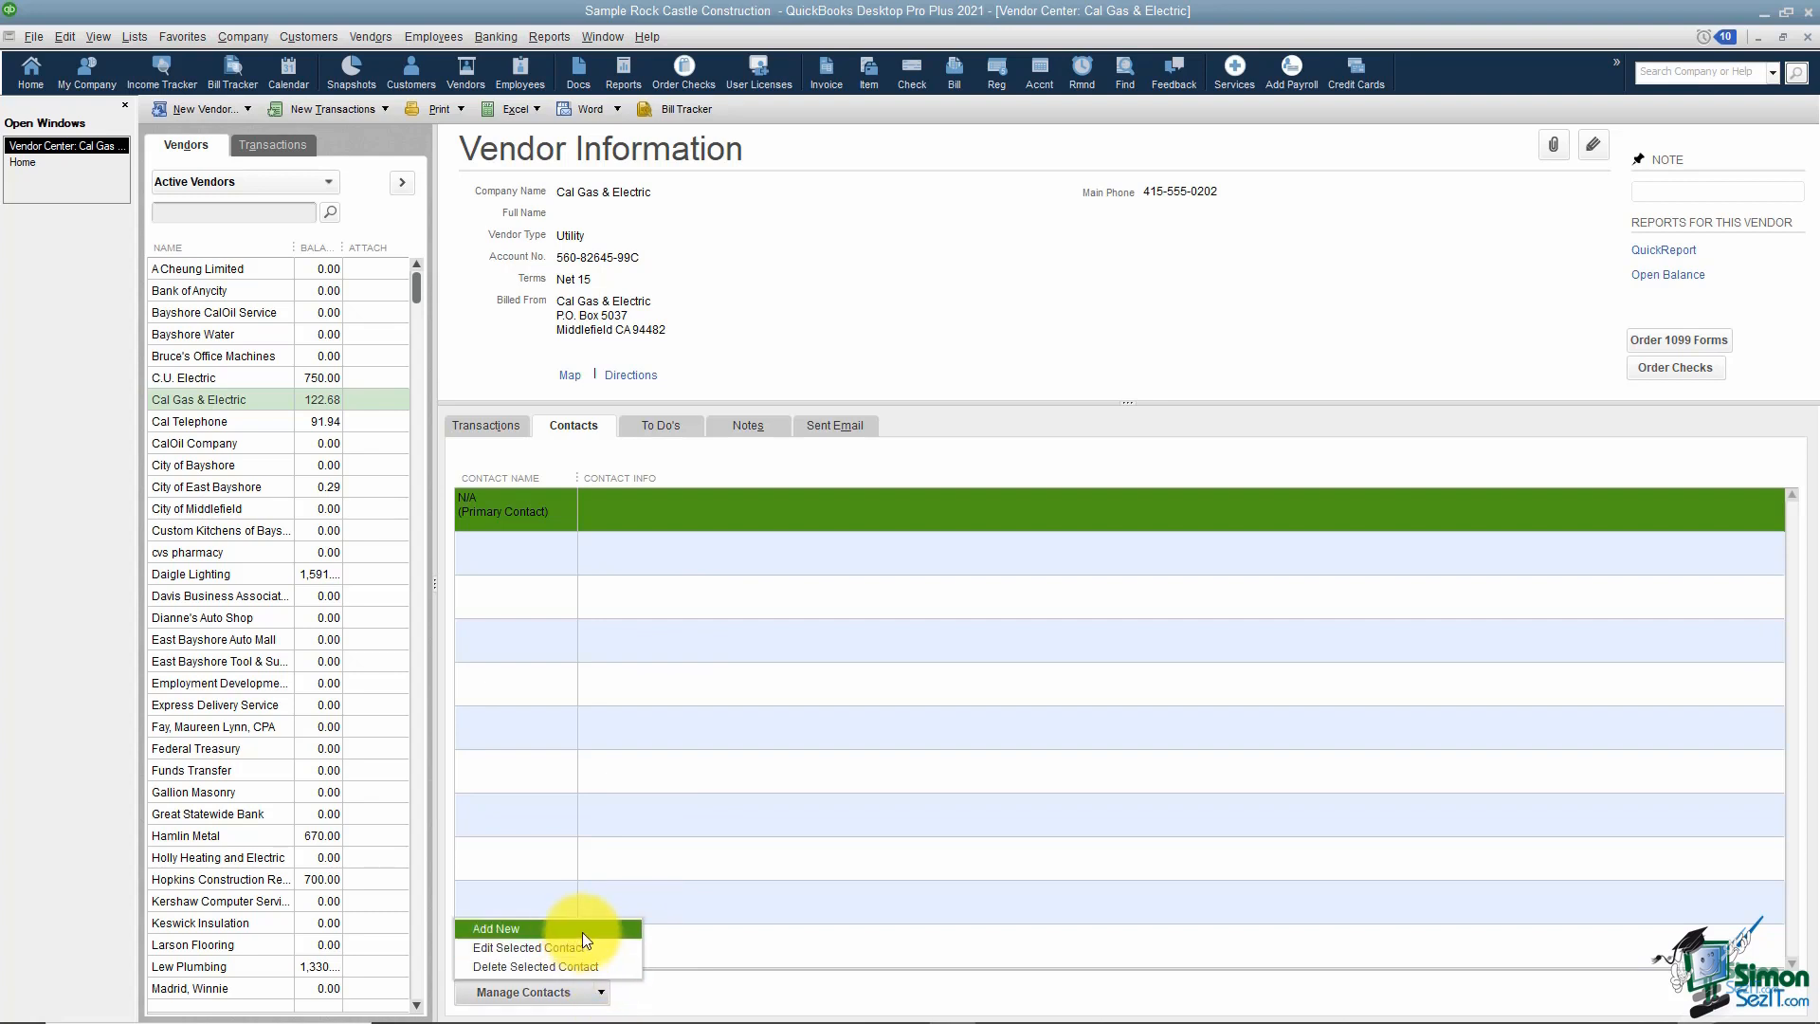
click(720, 677)
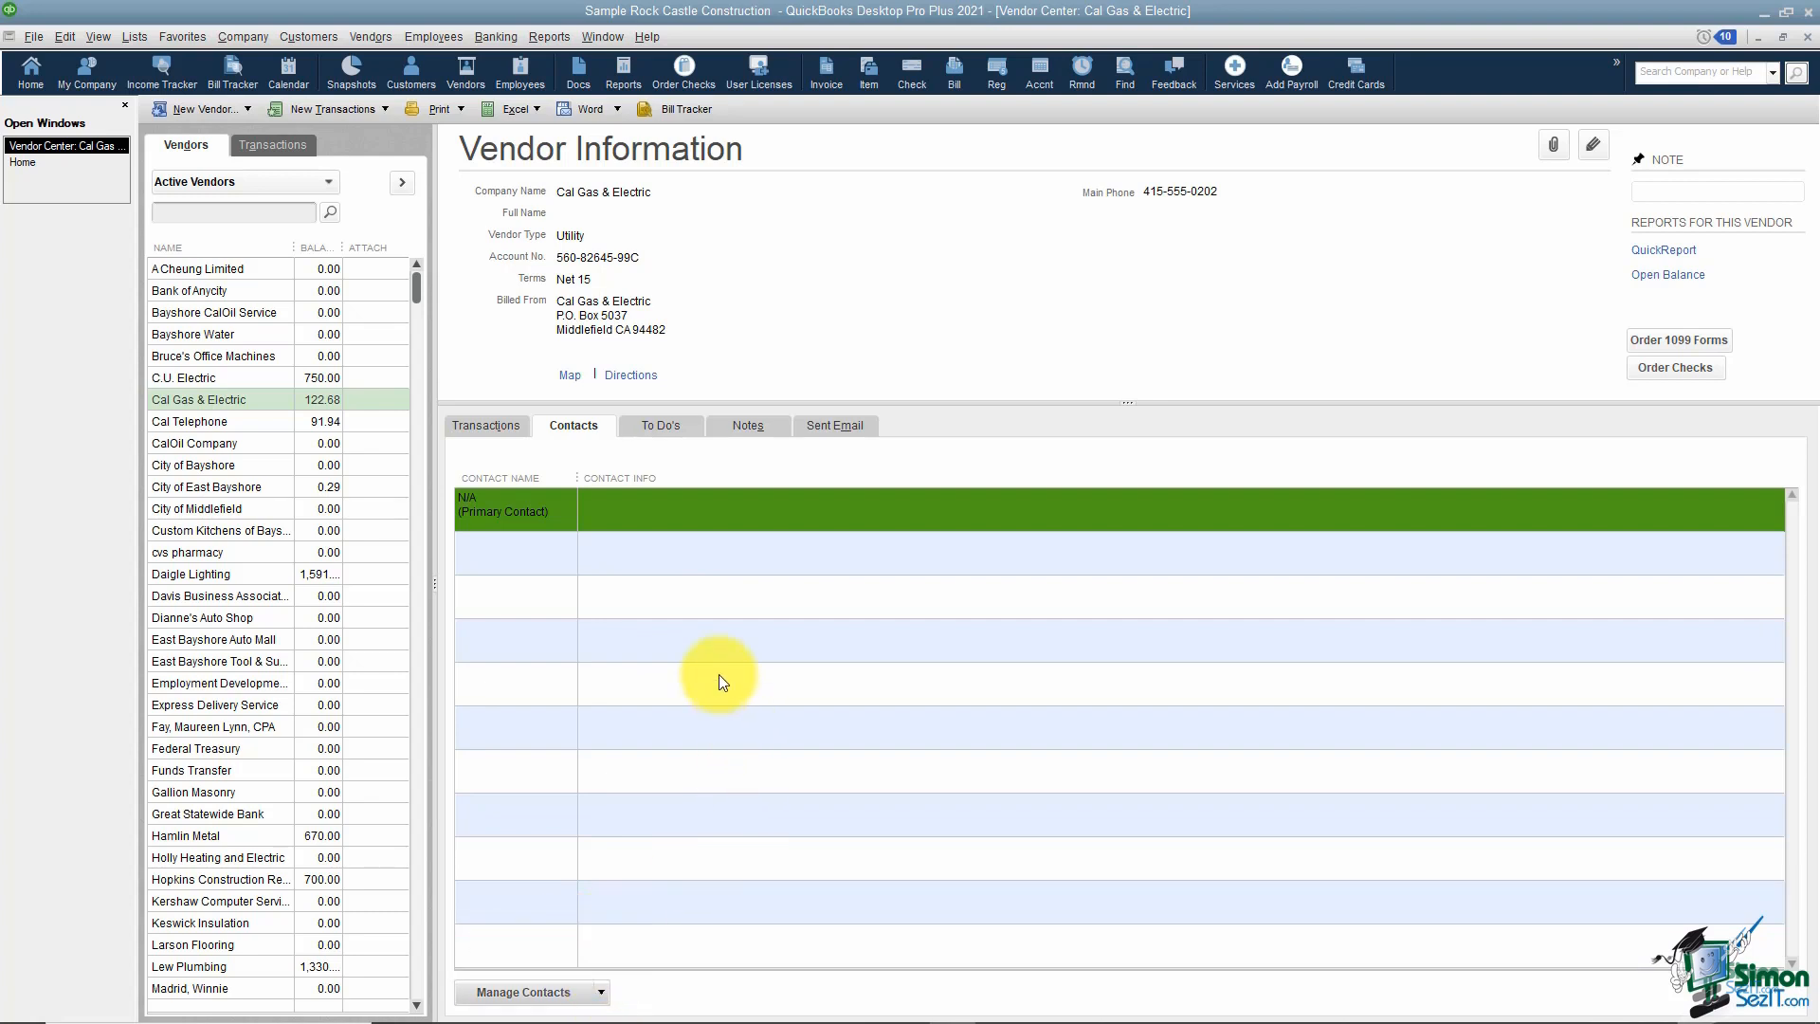
Step: View Cal Gas & Electric's to-do list and its management and report options
click(661, 427)
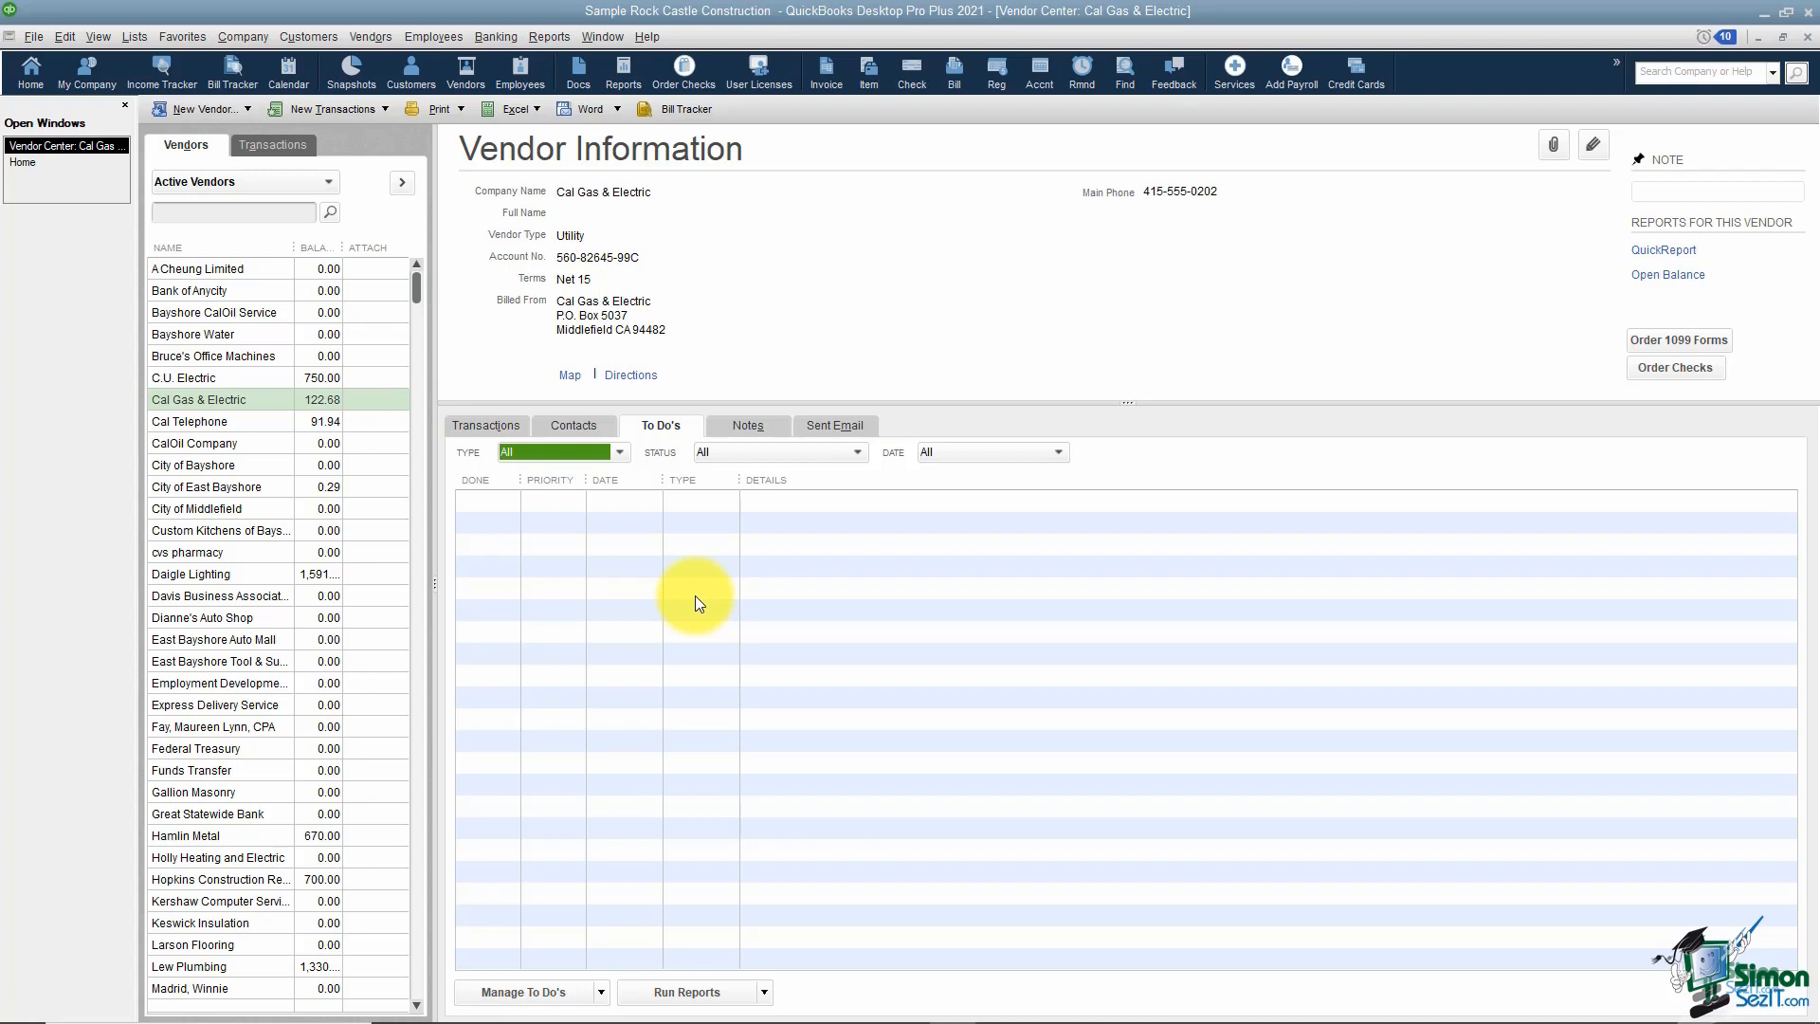
click(599, 995)
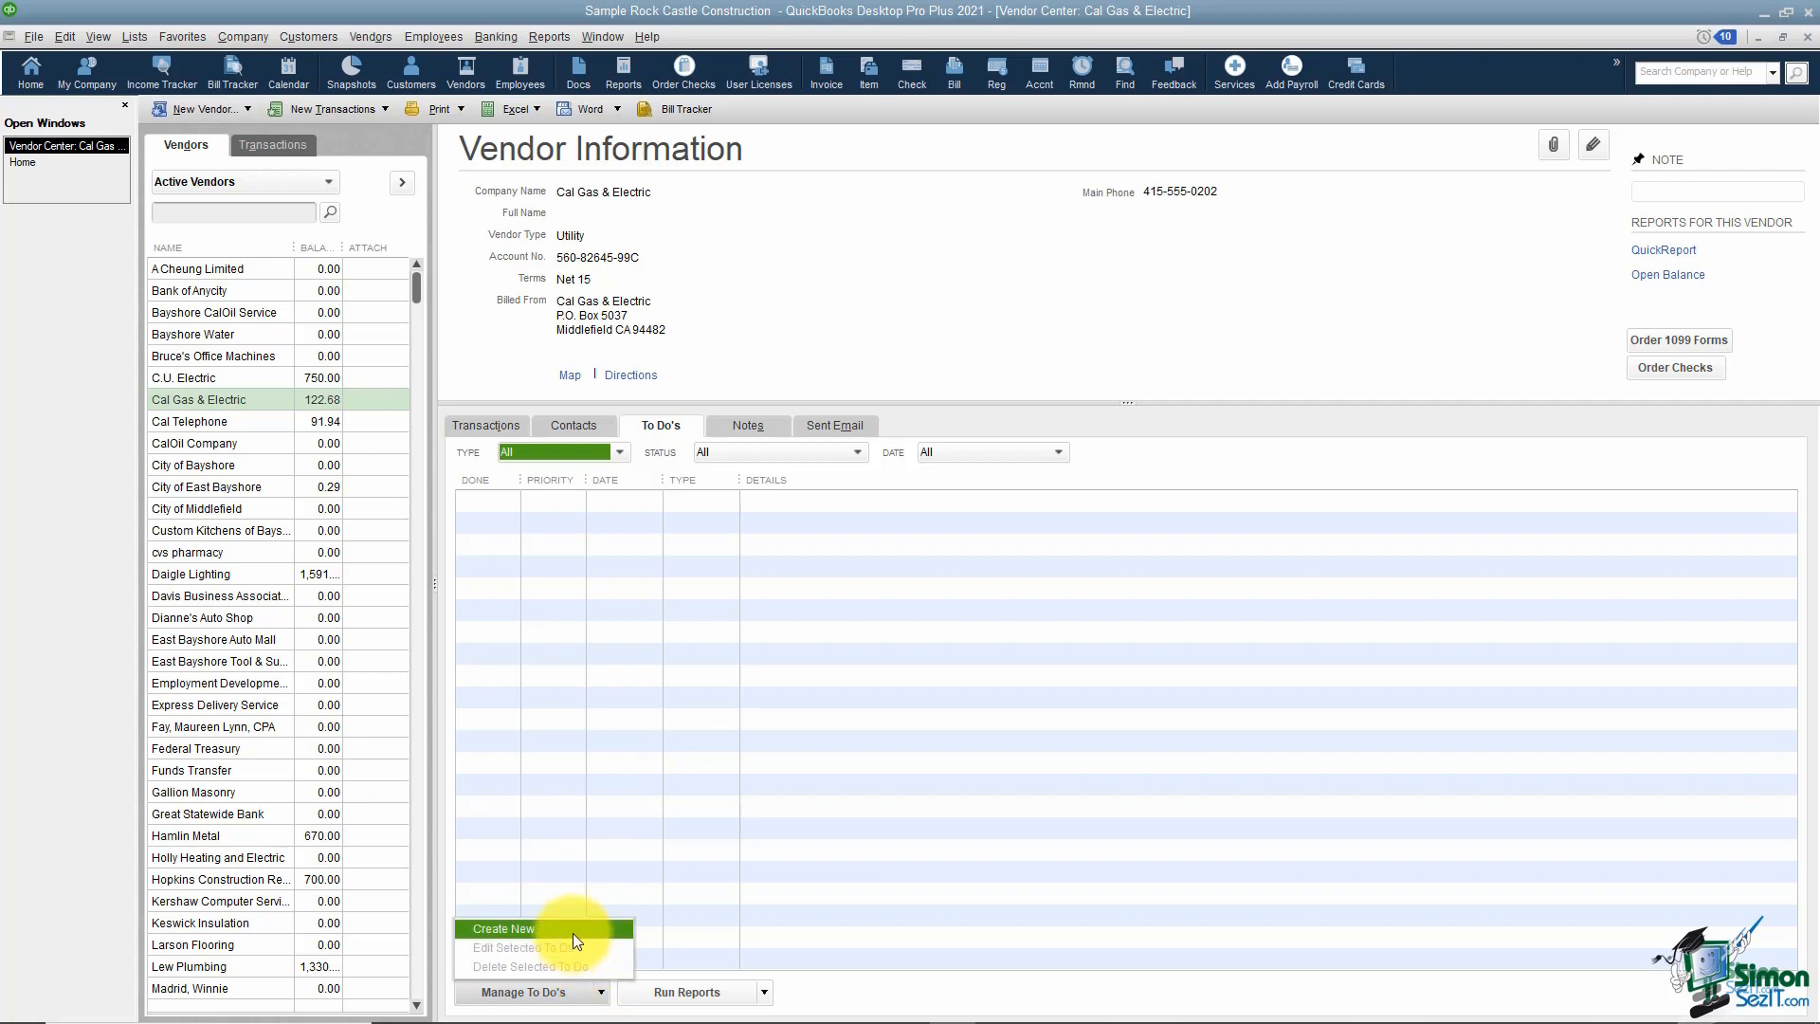
click(726, 936)
click(763, 993)
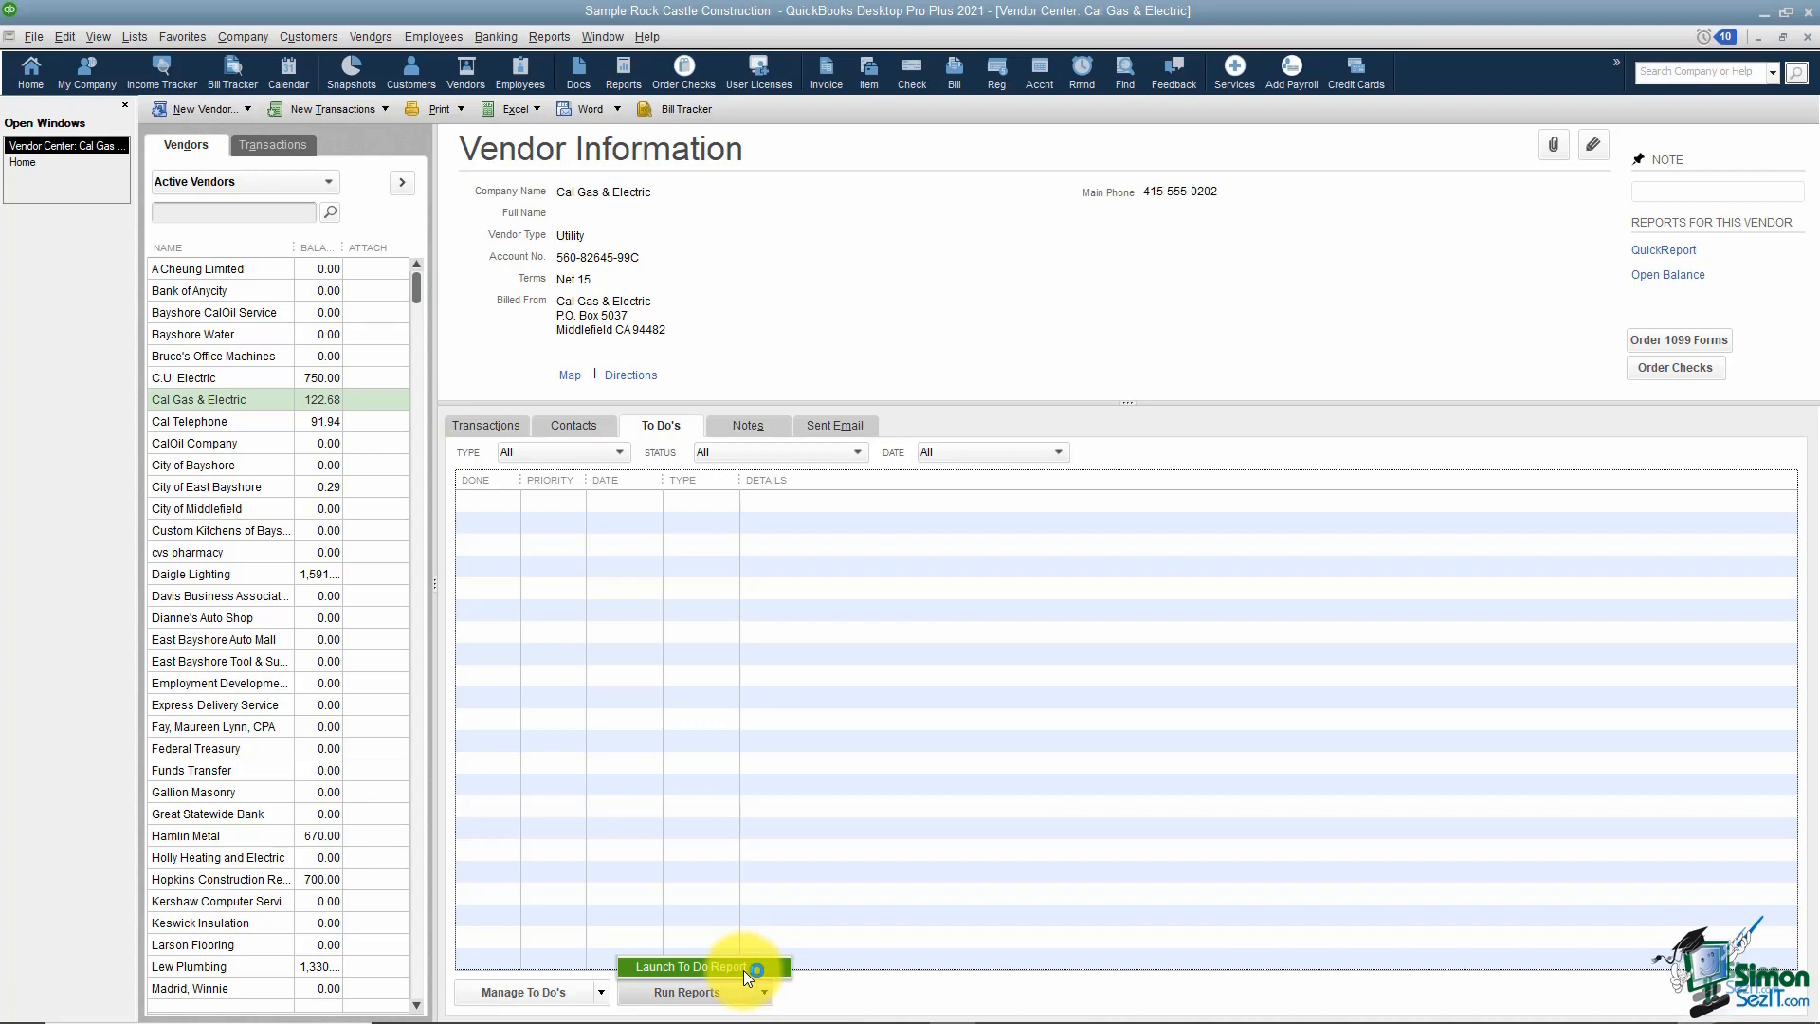
click(702, 692)
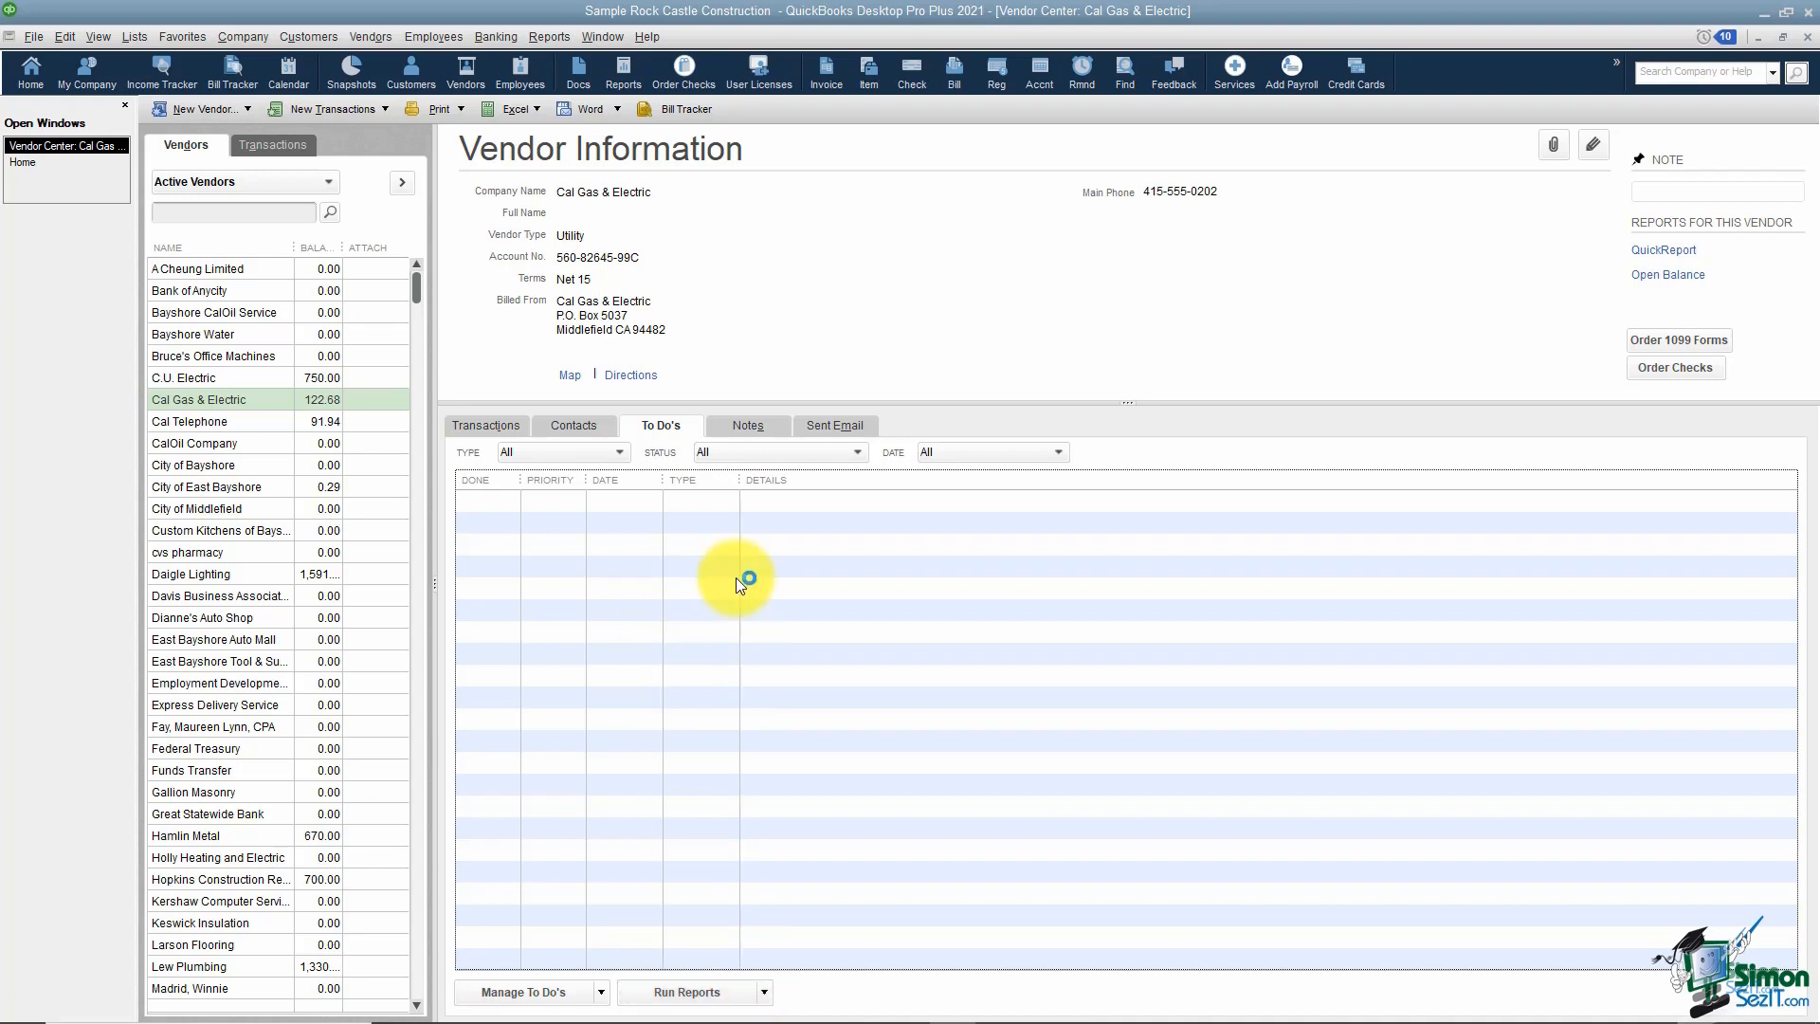
Step: Add a new note with a date/time stamp to Cal Gas & Electric and select it in the notes list
click(754, 429)
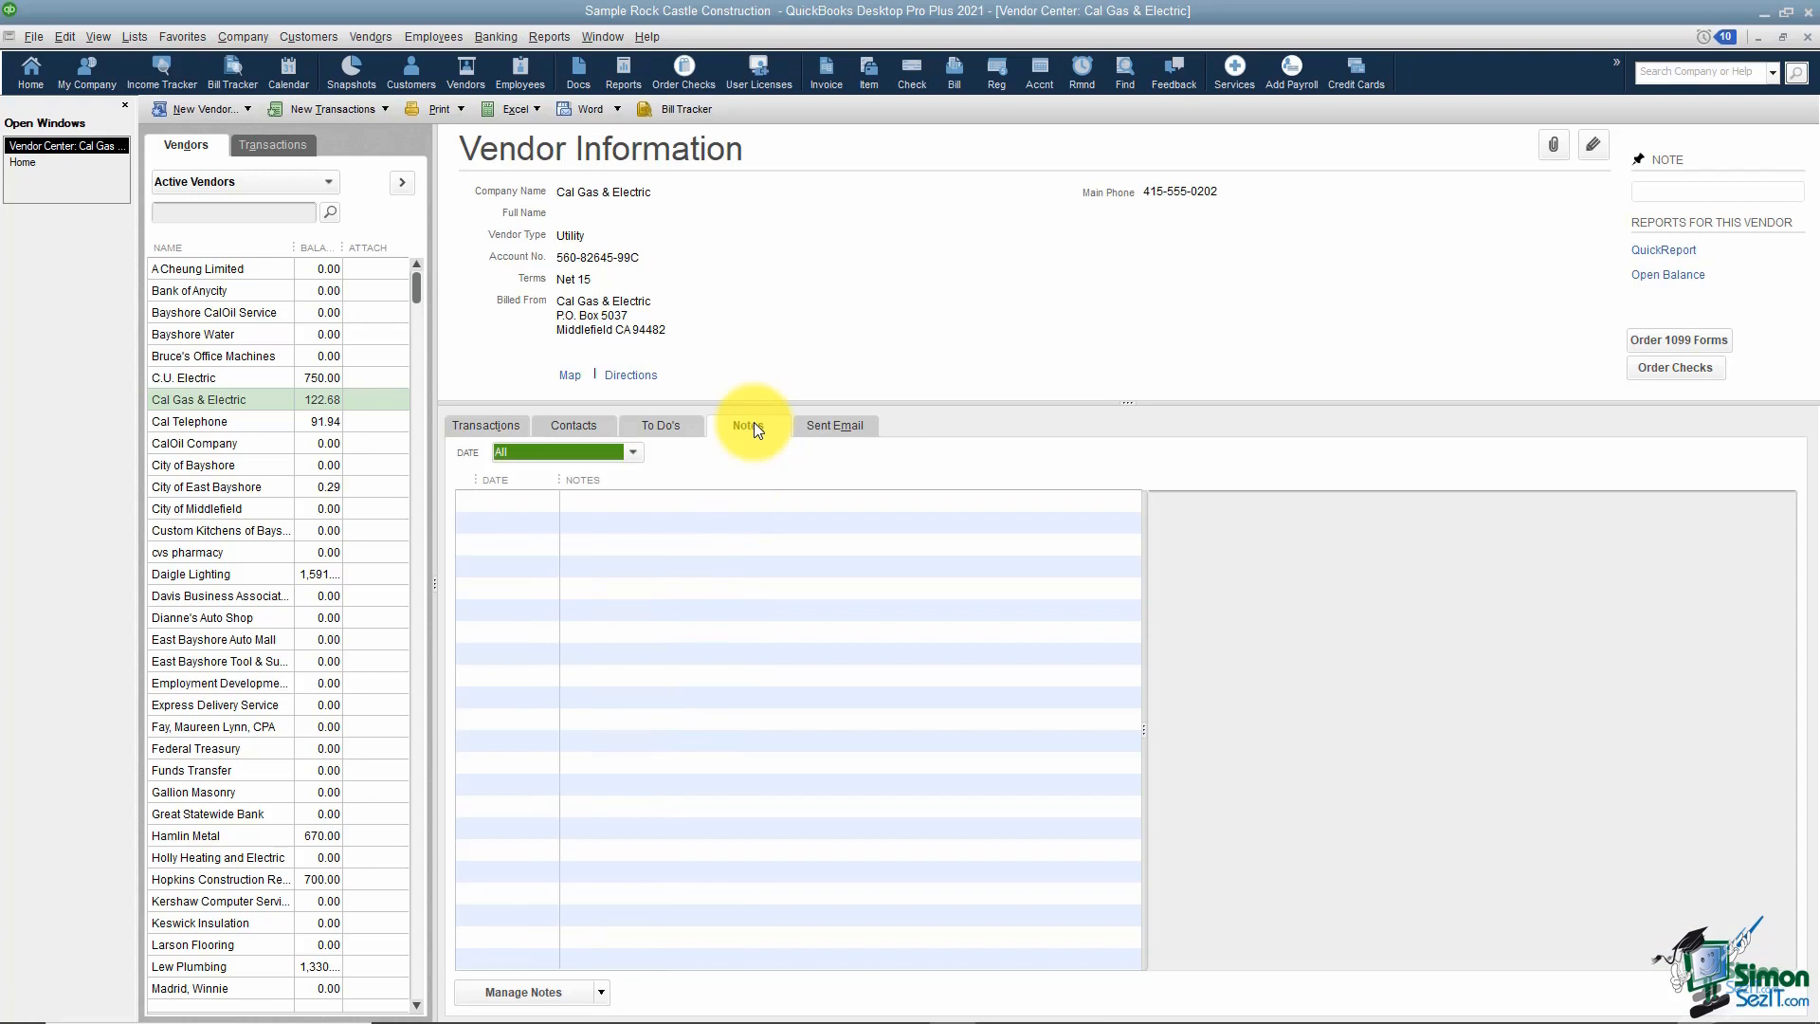
click(601, 992)
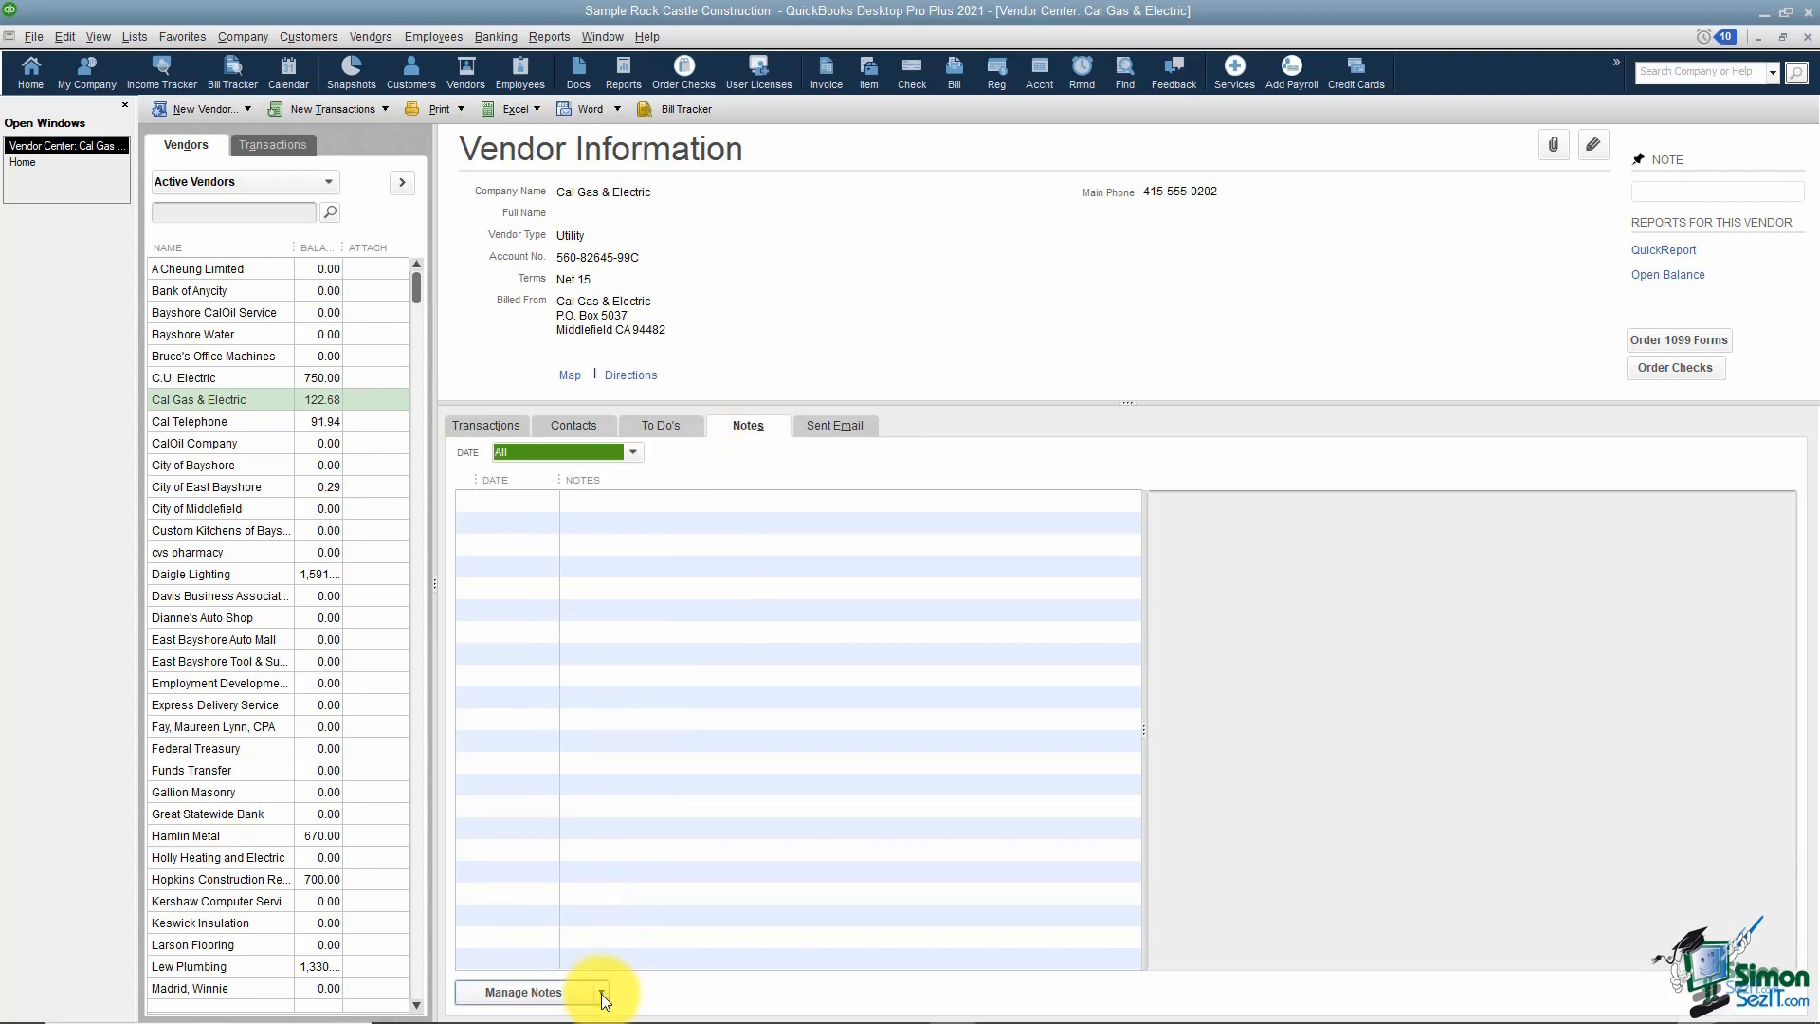
click(582, 932)
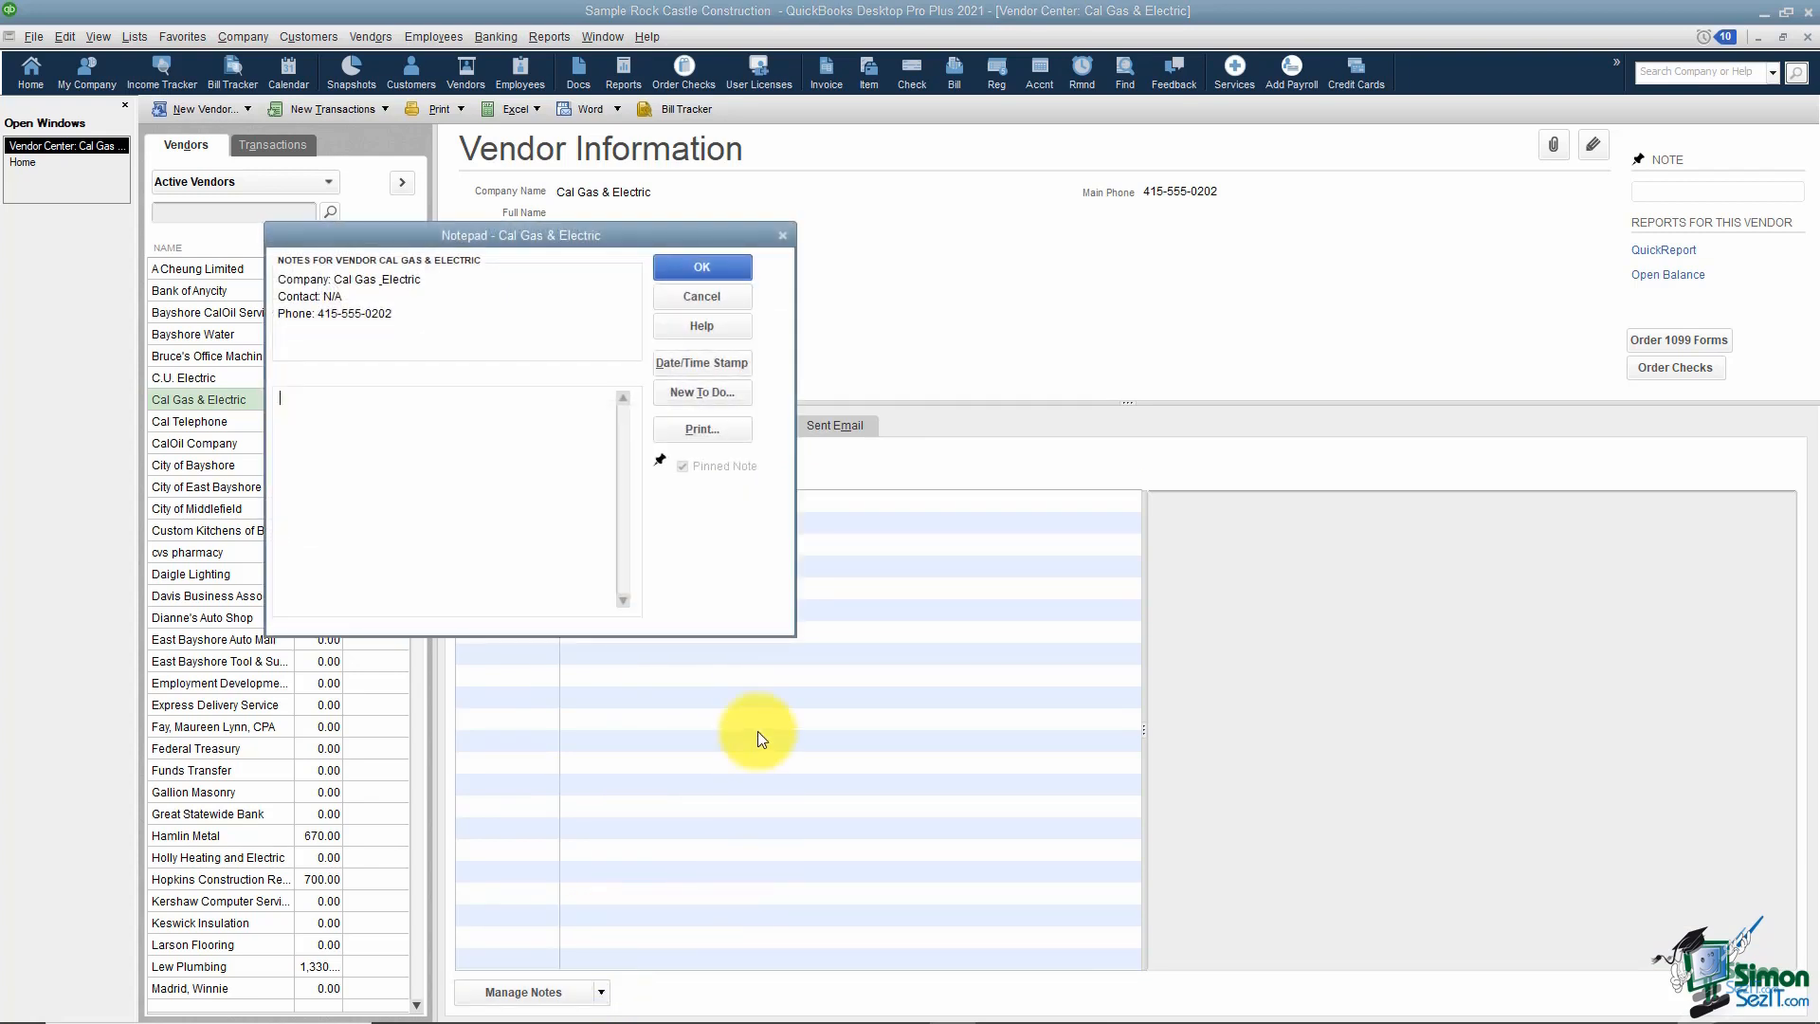
click(711, 366)
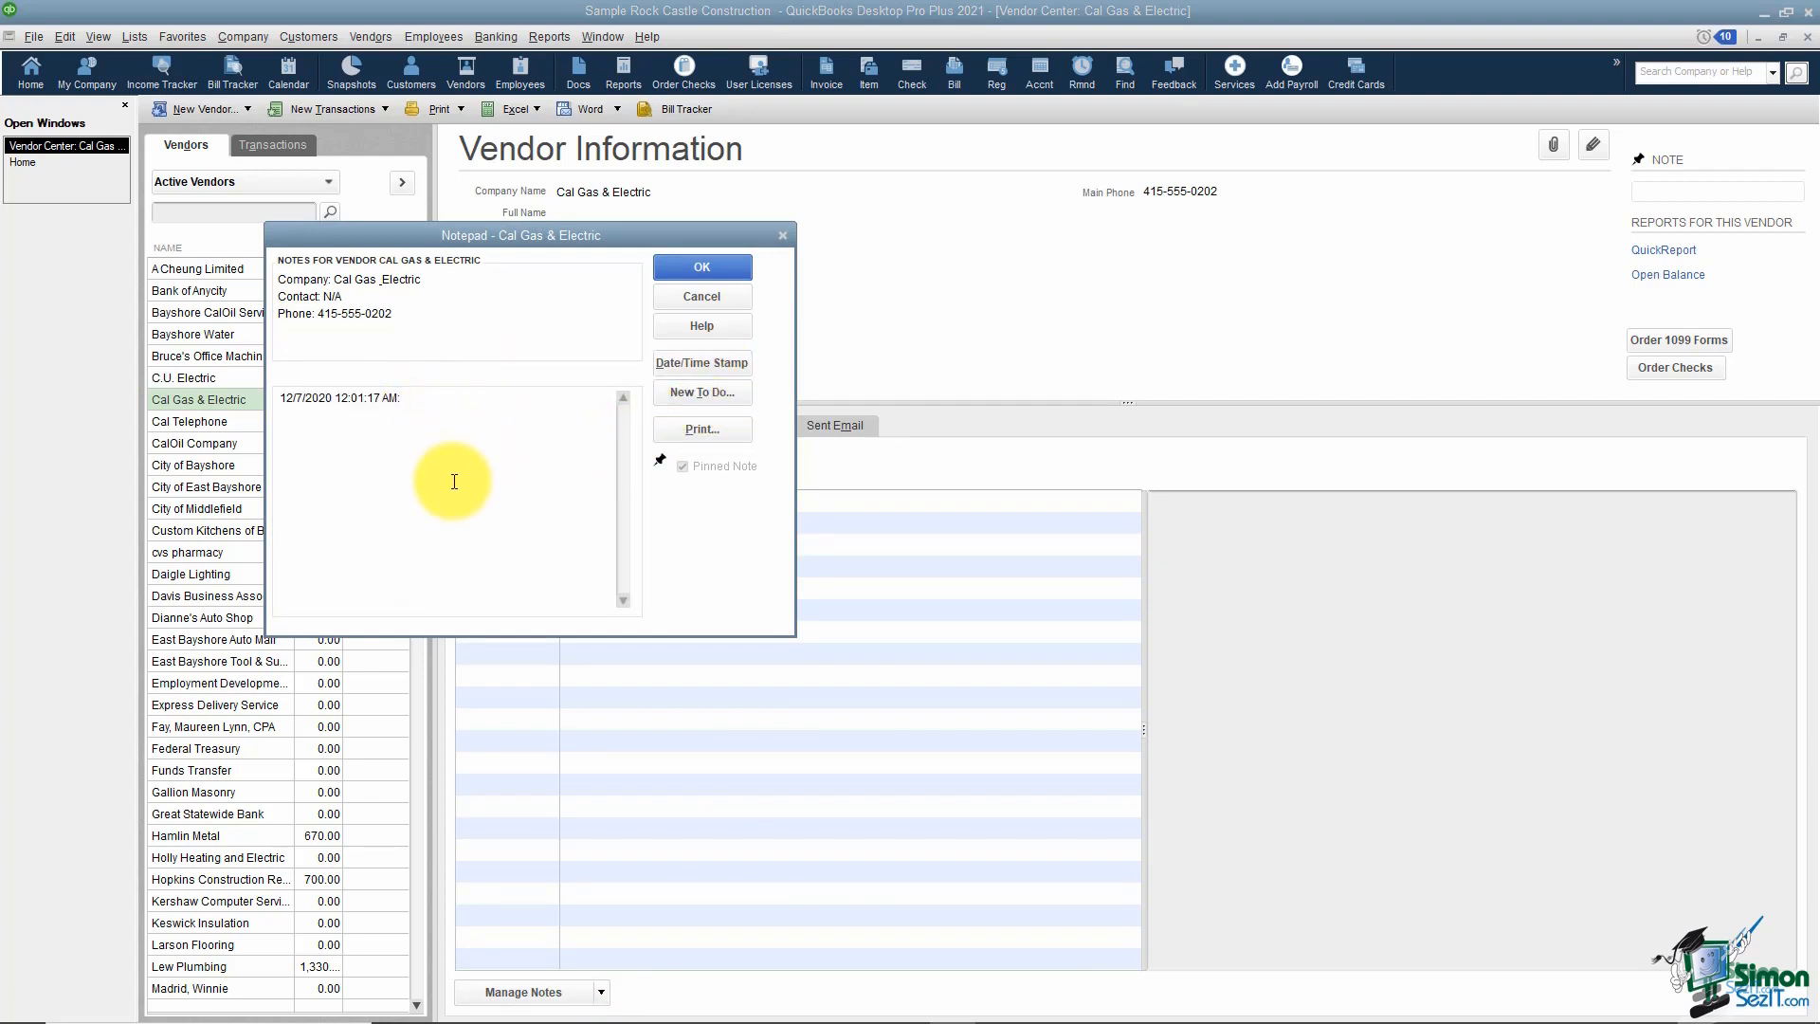
click(701, 268)
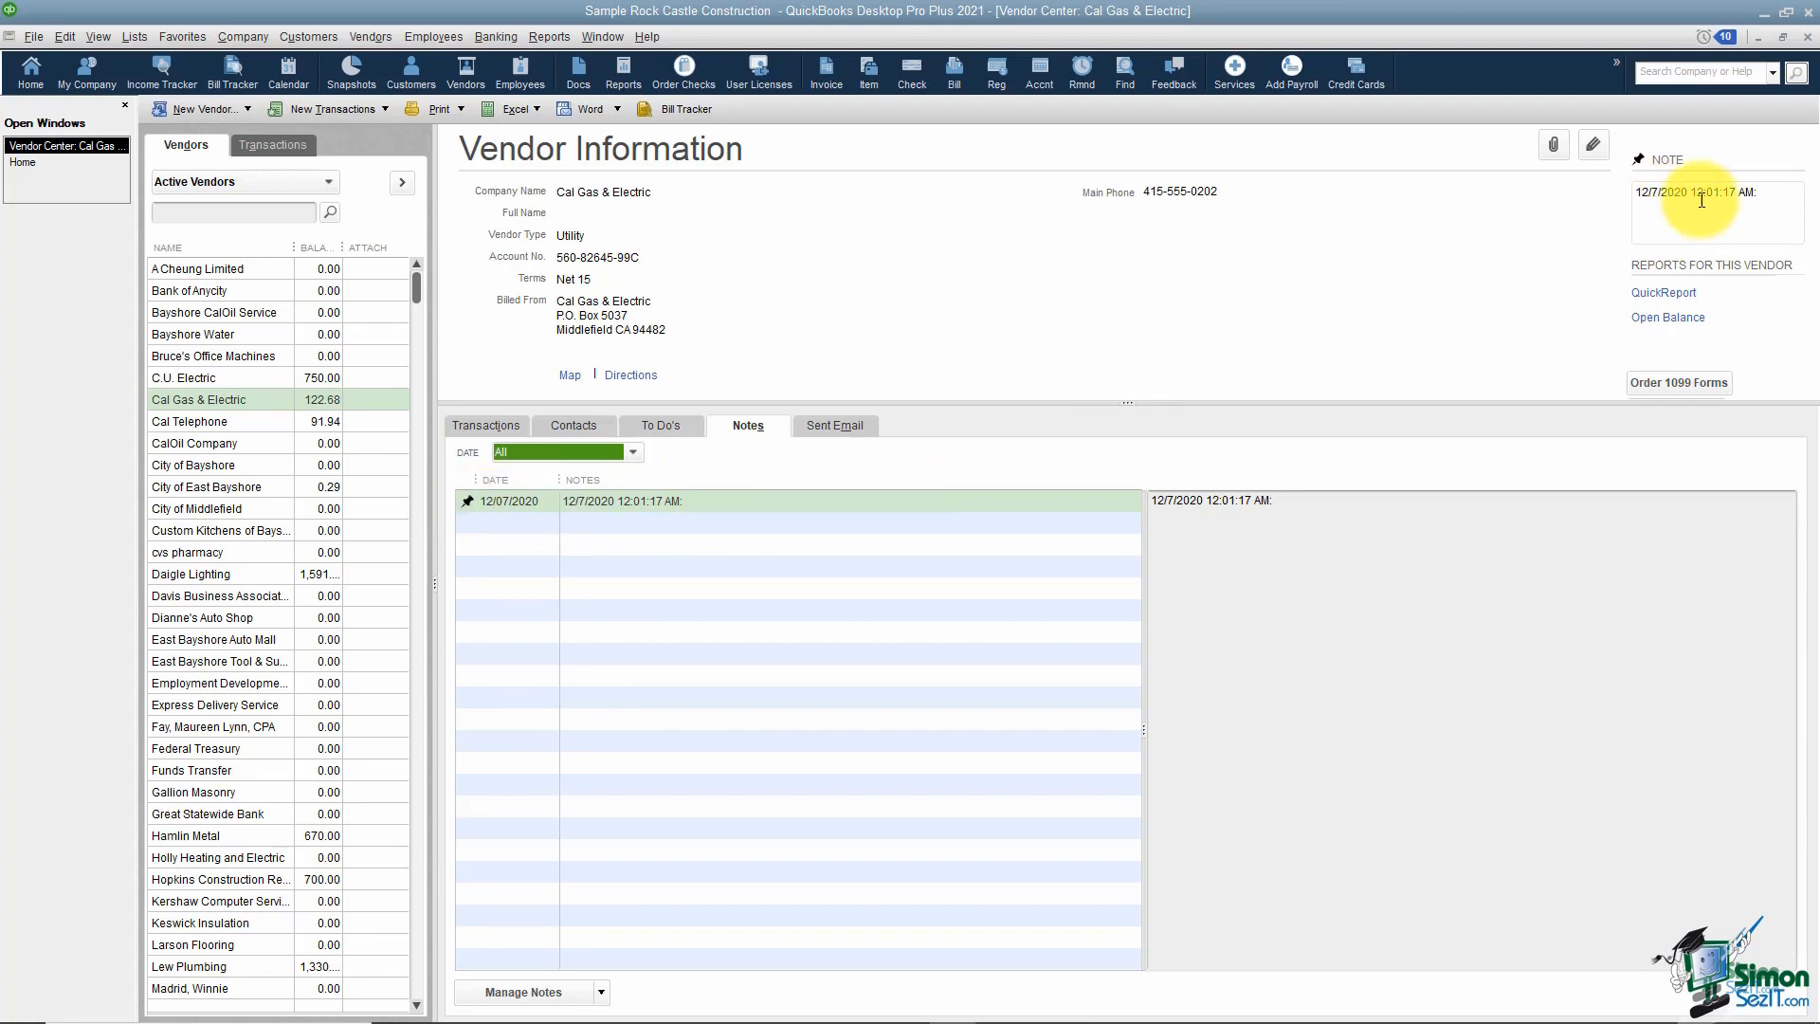
click(654, 499)
Step: View the emails sent to Cal Gas & Electric and return to its transaction list
click(844, 425)
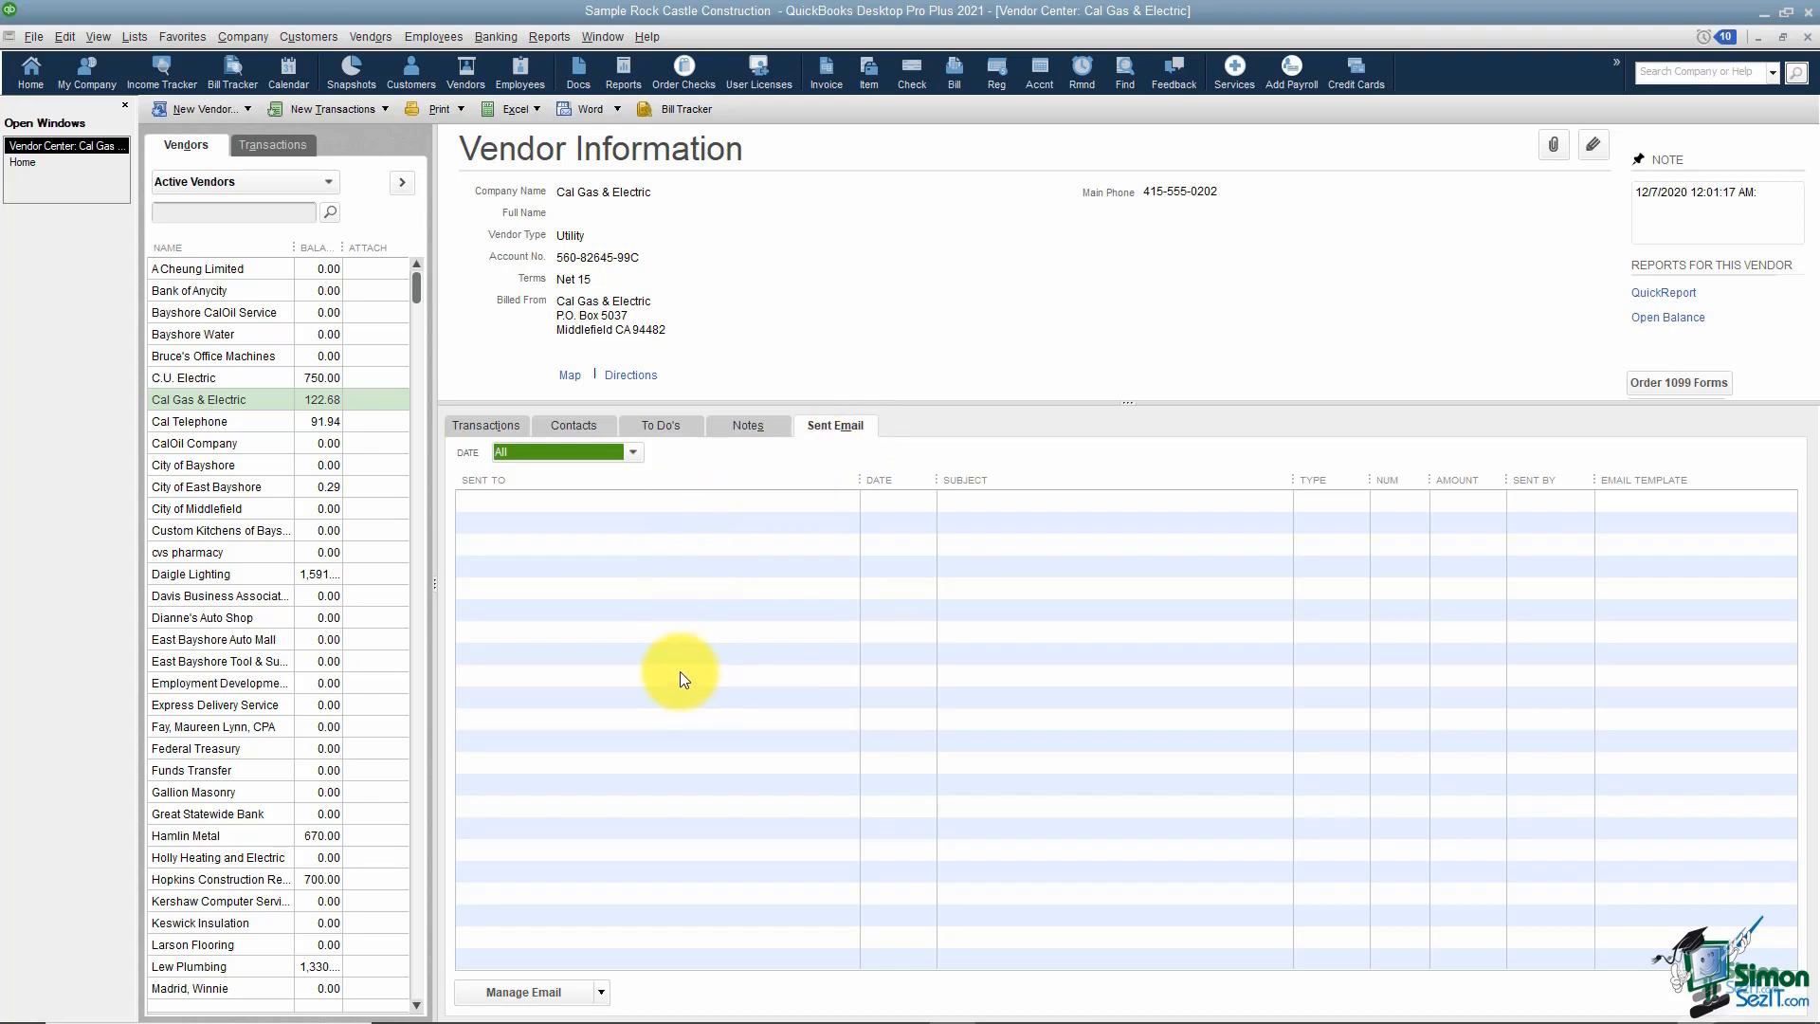
click(509, 425)
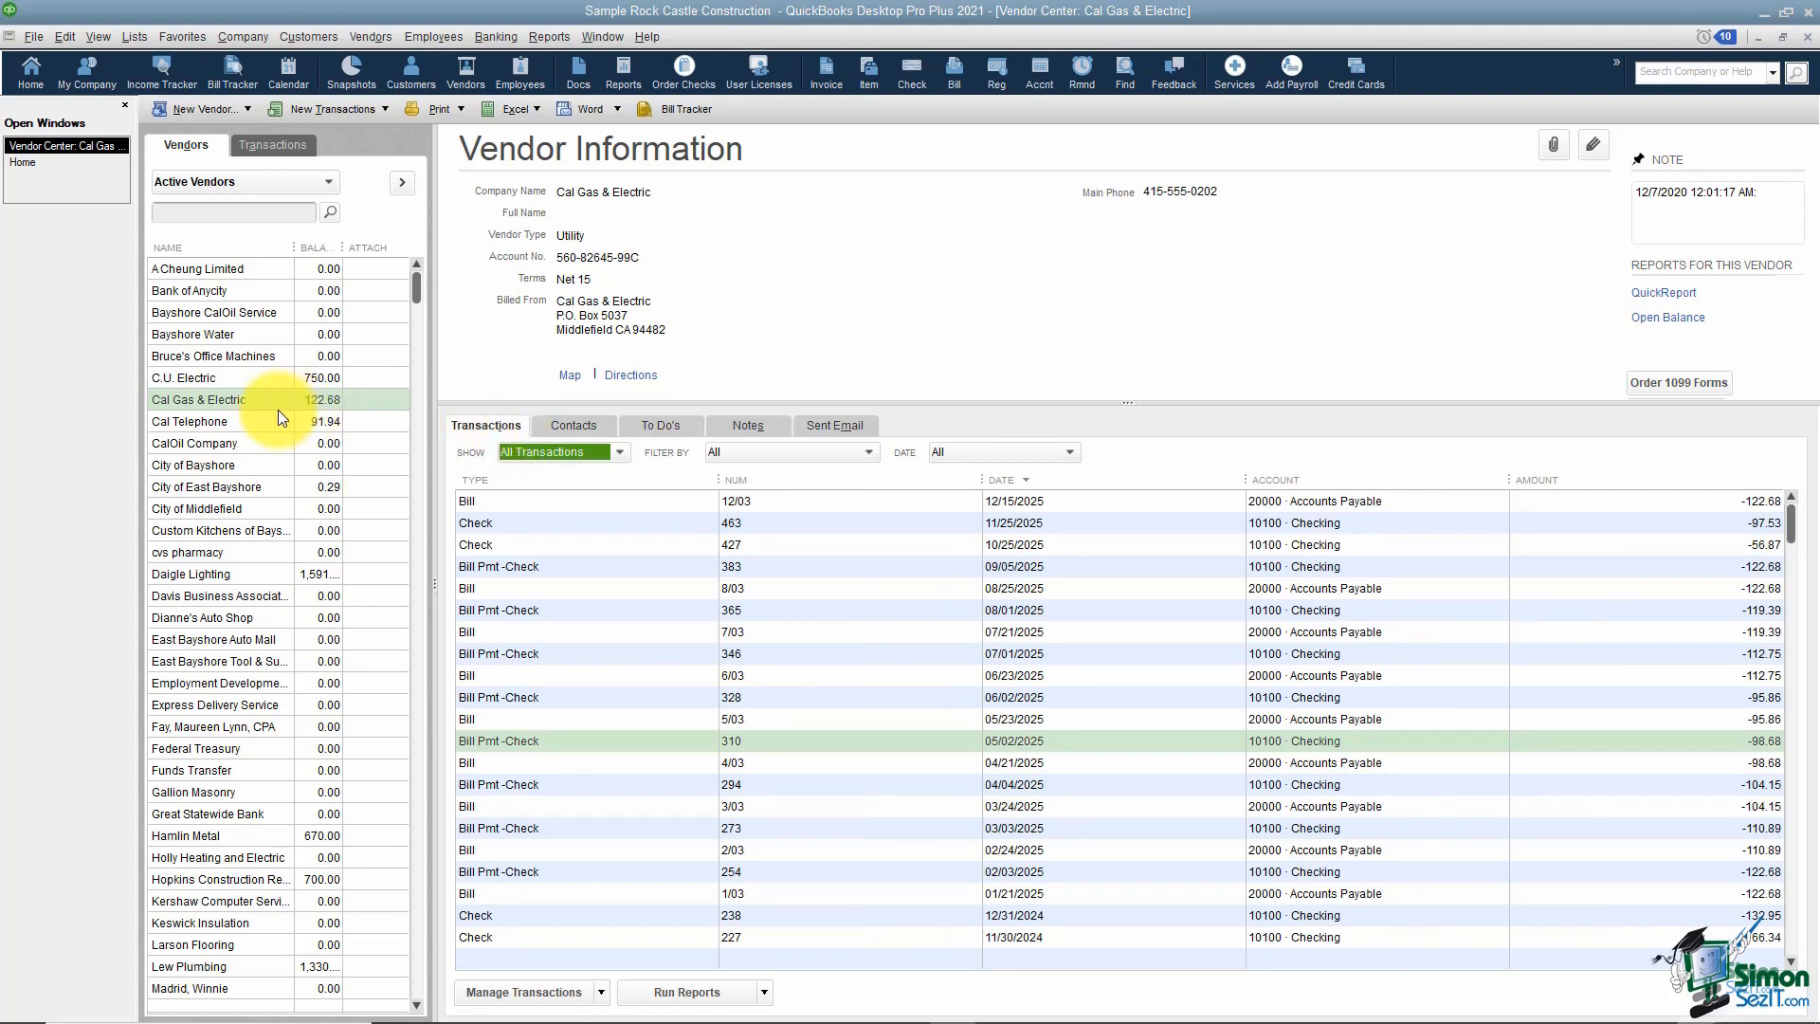
Step: Copy the company name from the Cal Gas & Electric vendor record and close the record
double_click(220, 400)
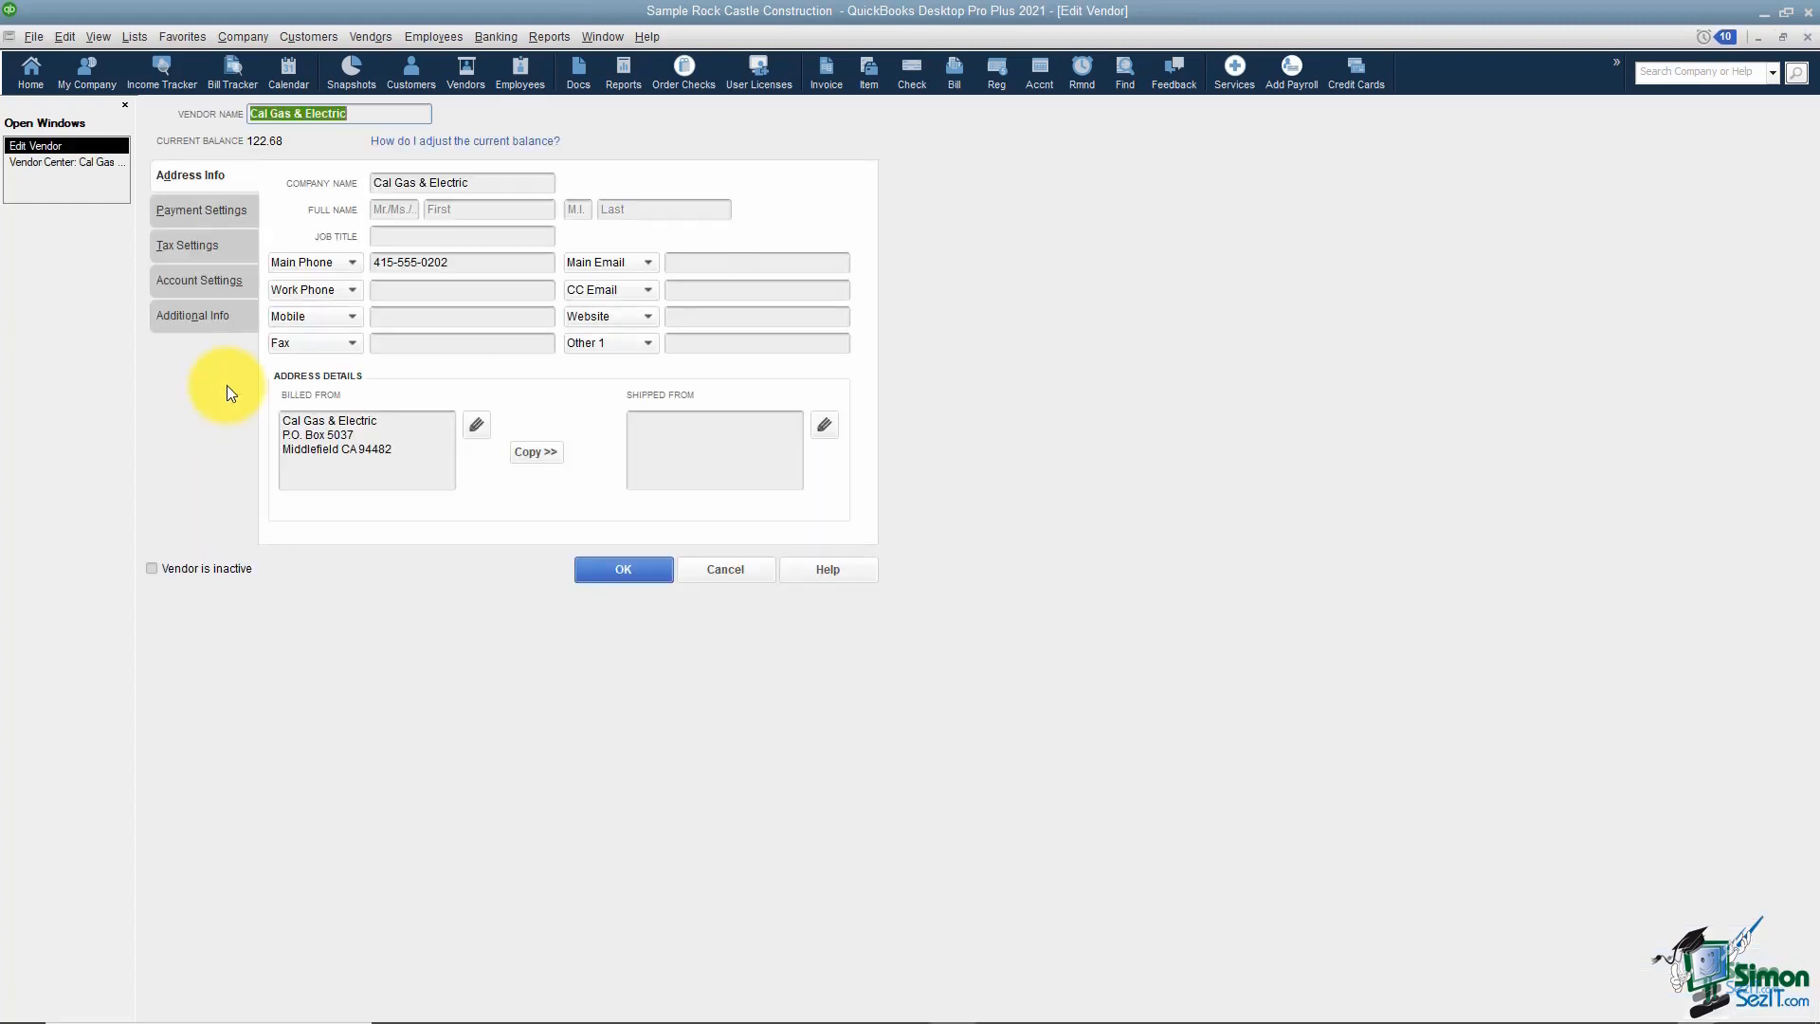
drag(493, 183, 368, 187)
right_click(383, 184)
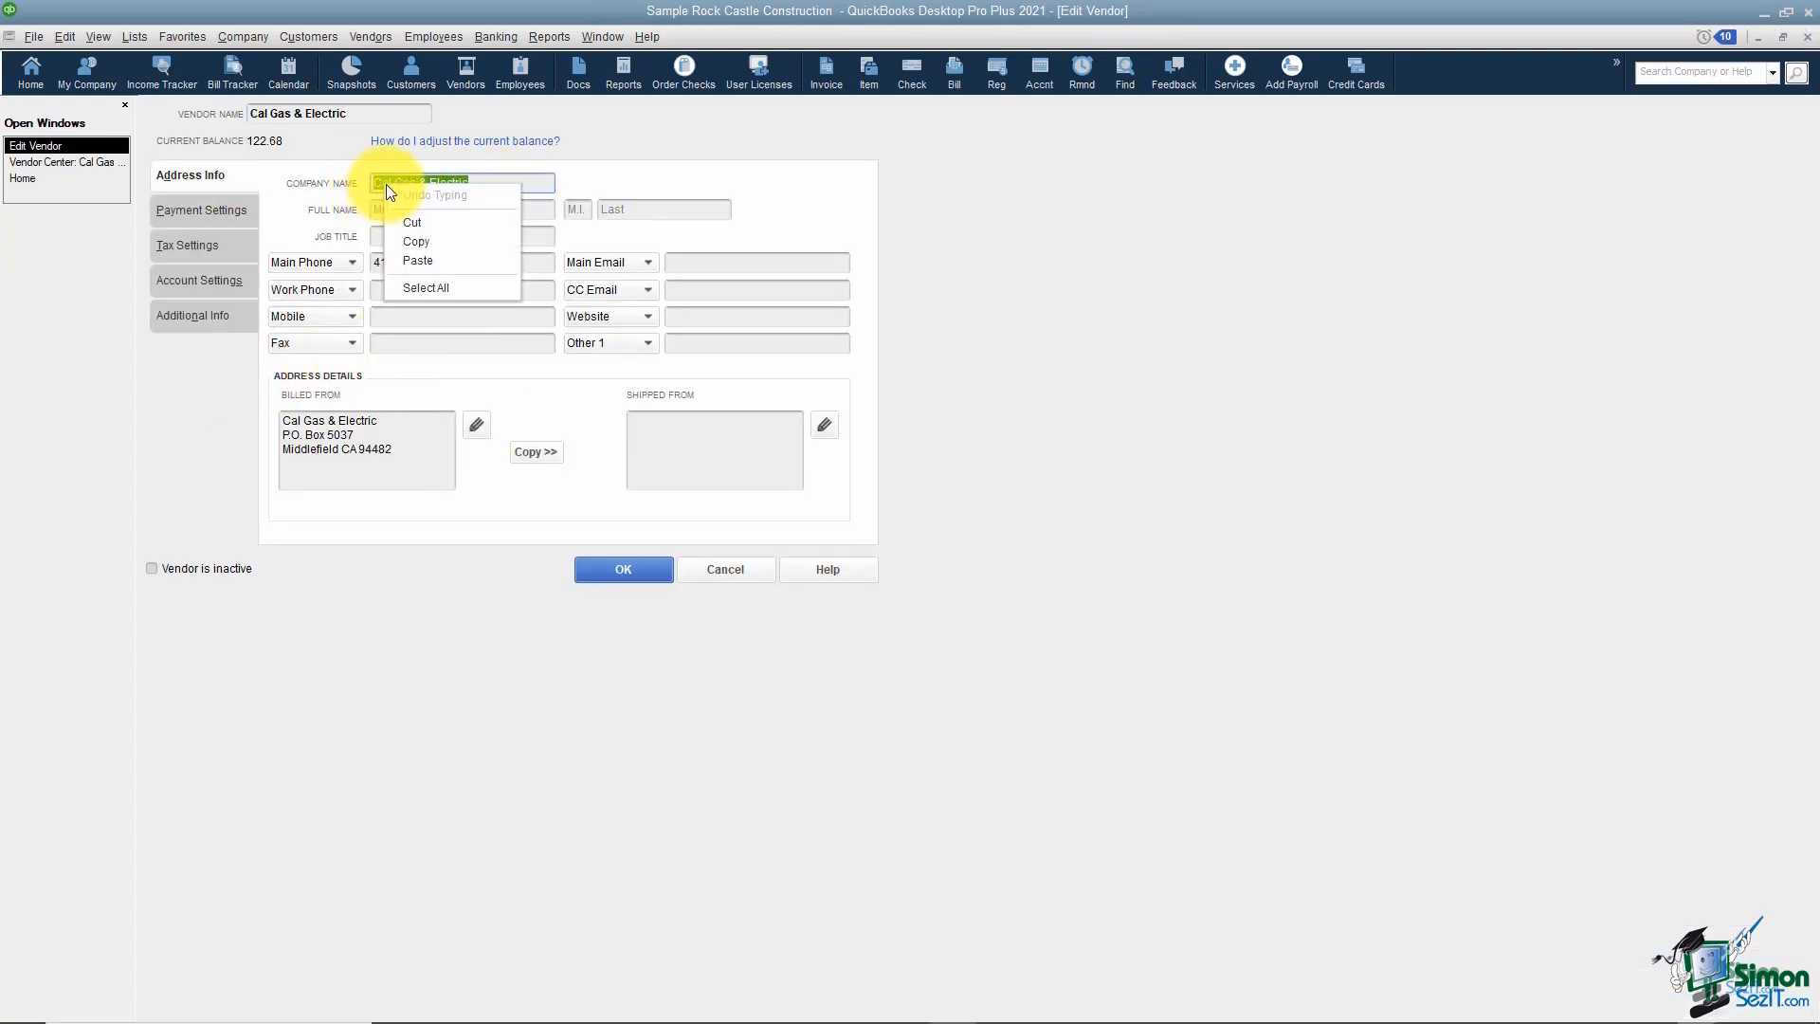
click(410, 239)
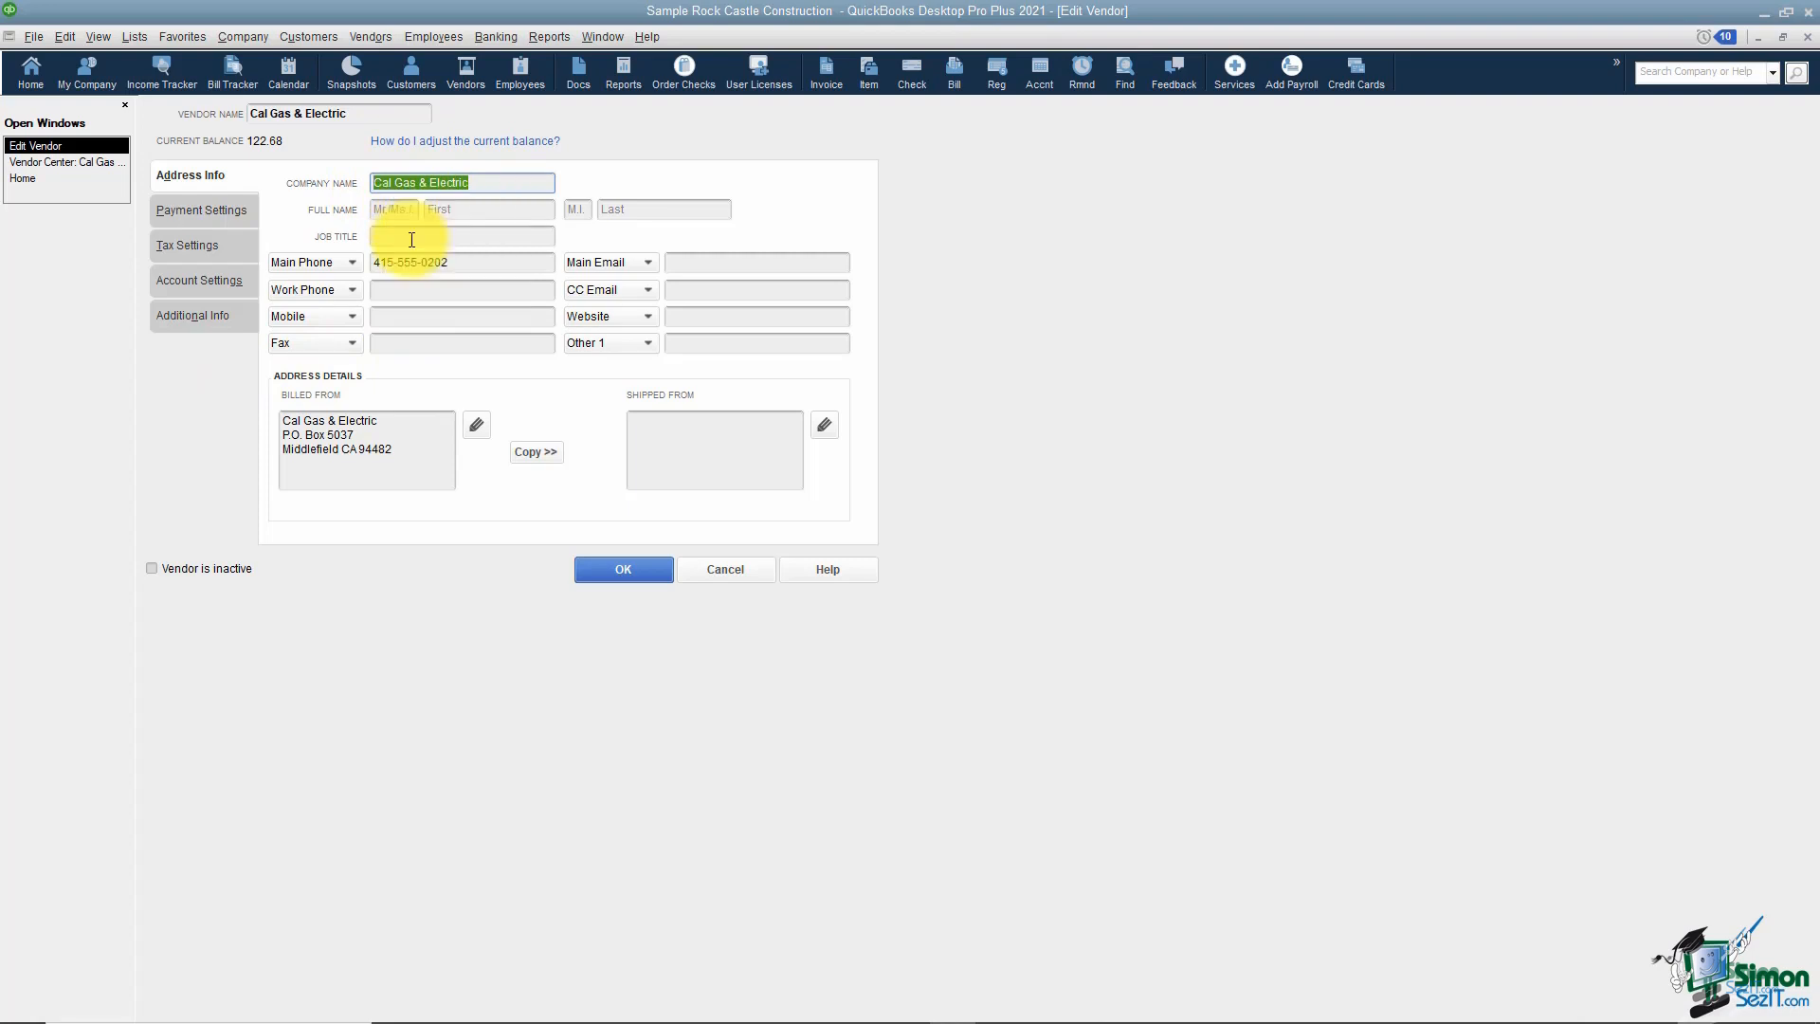
click(624, 572)
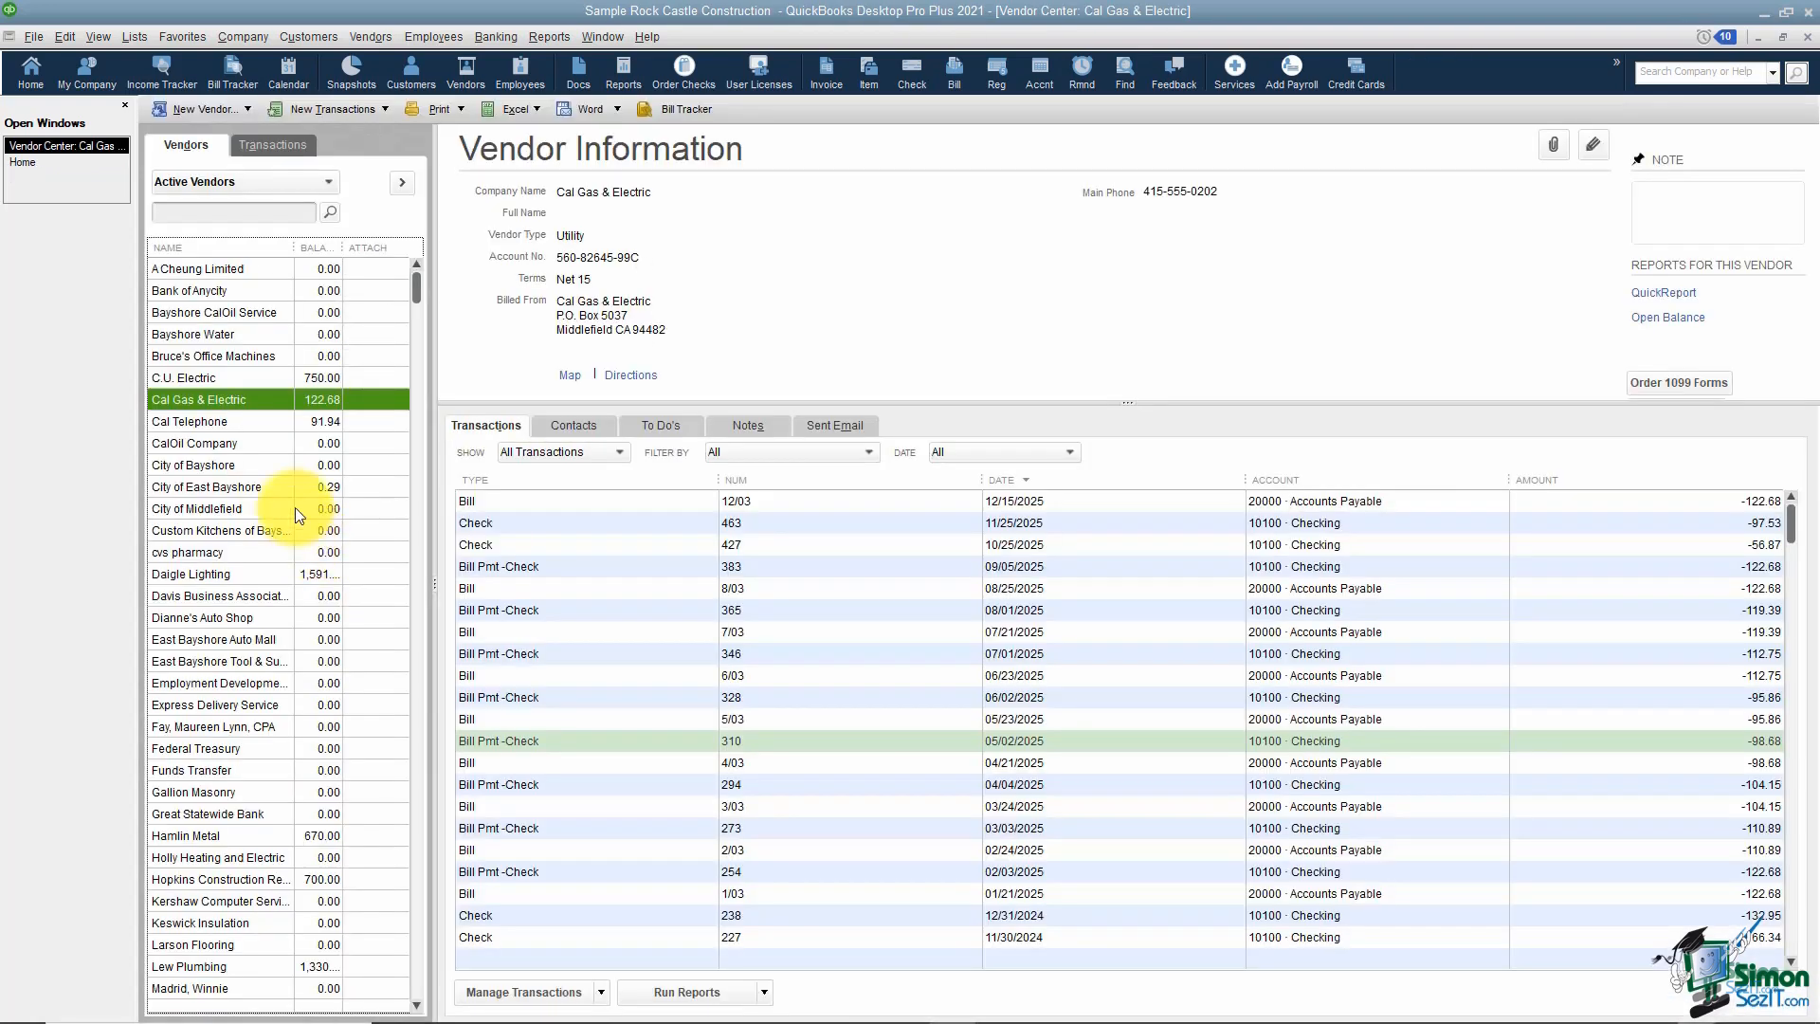
Step: Rename the CalOil Company vendor to Cal Gas & Electric and merge it with the existing vendor of that name
double_click(188, 446)
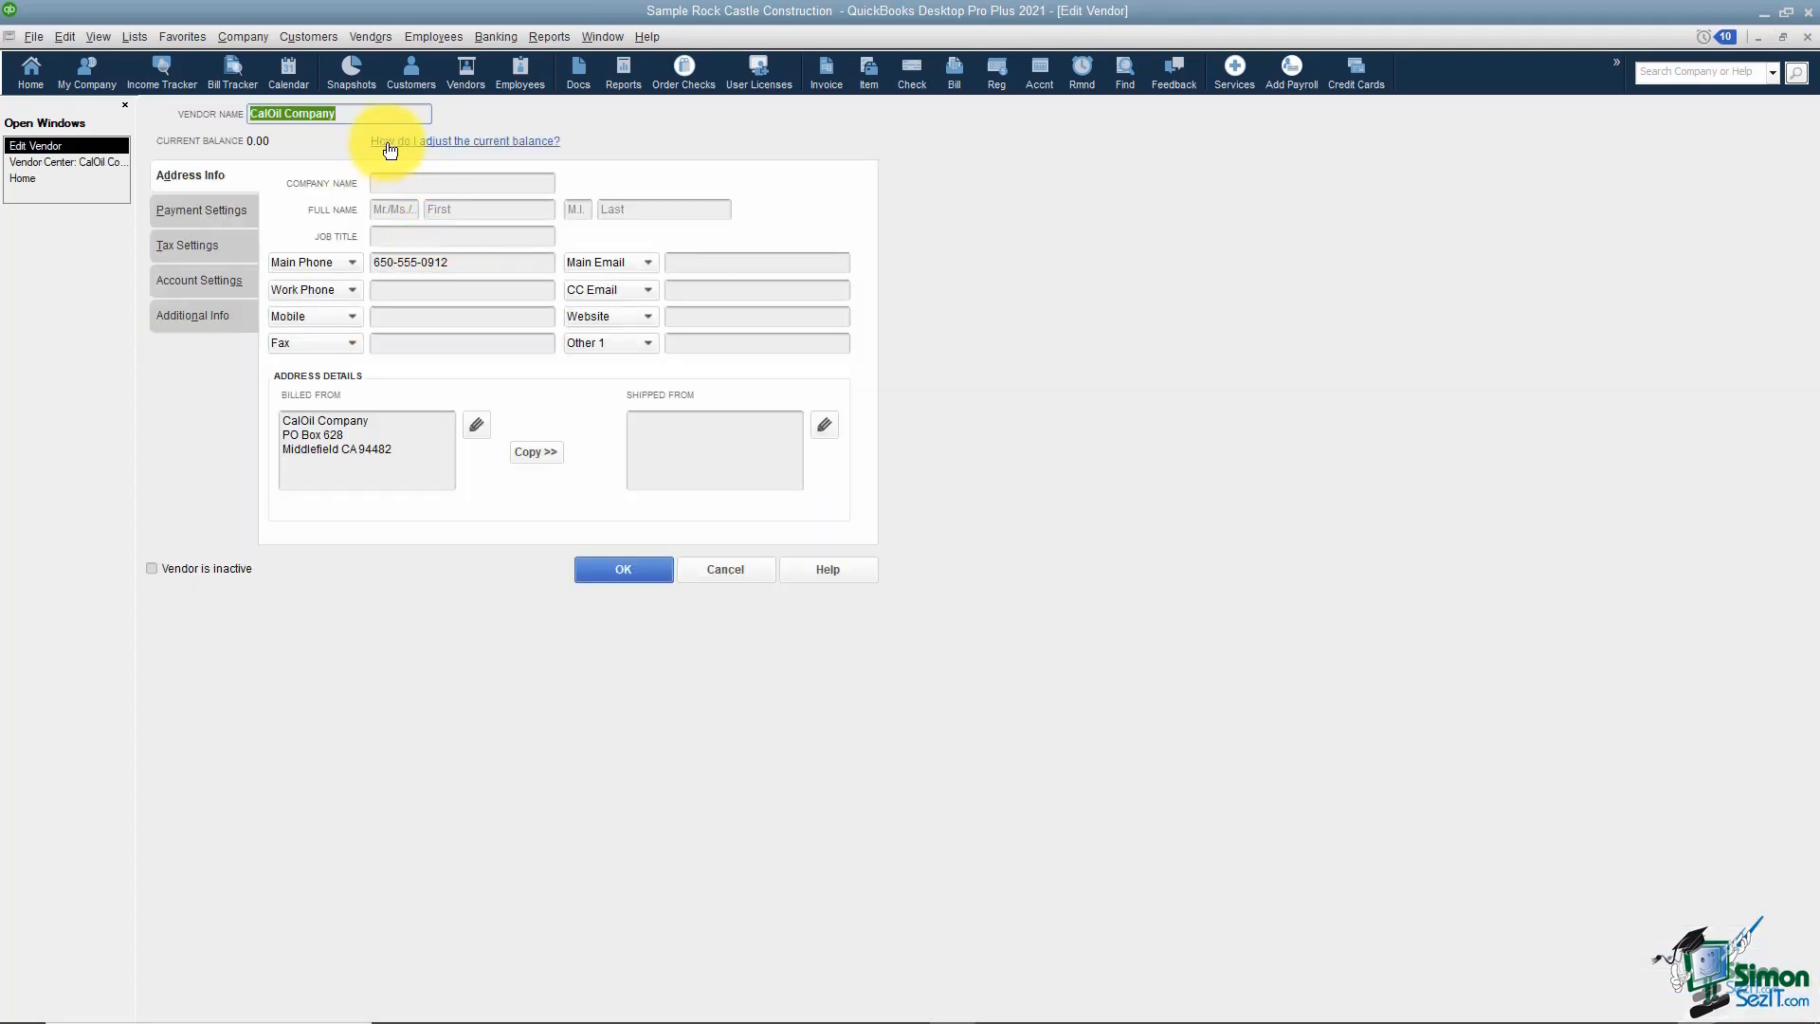
key(ctrl+v)
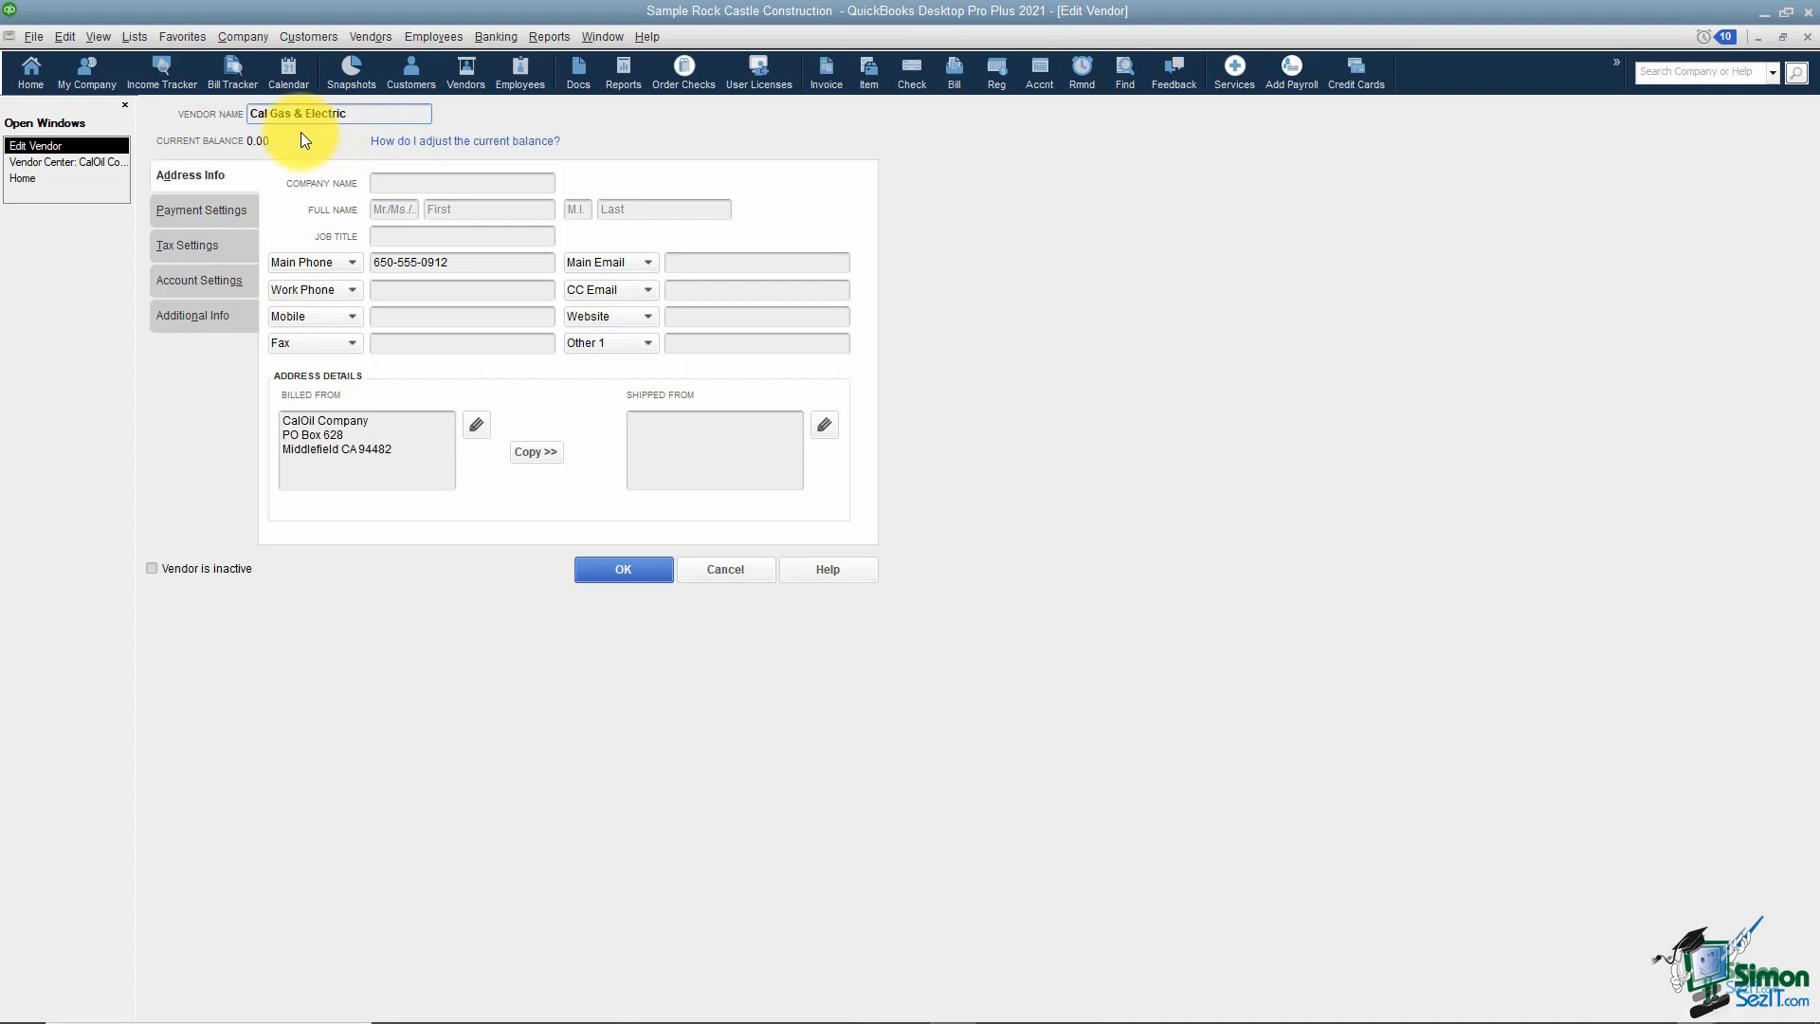
click(604, 573)
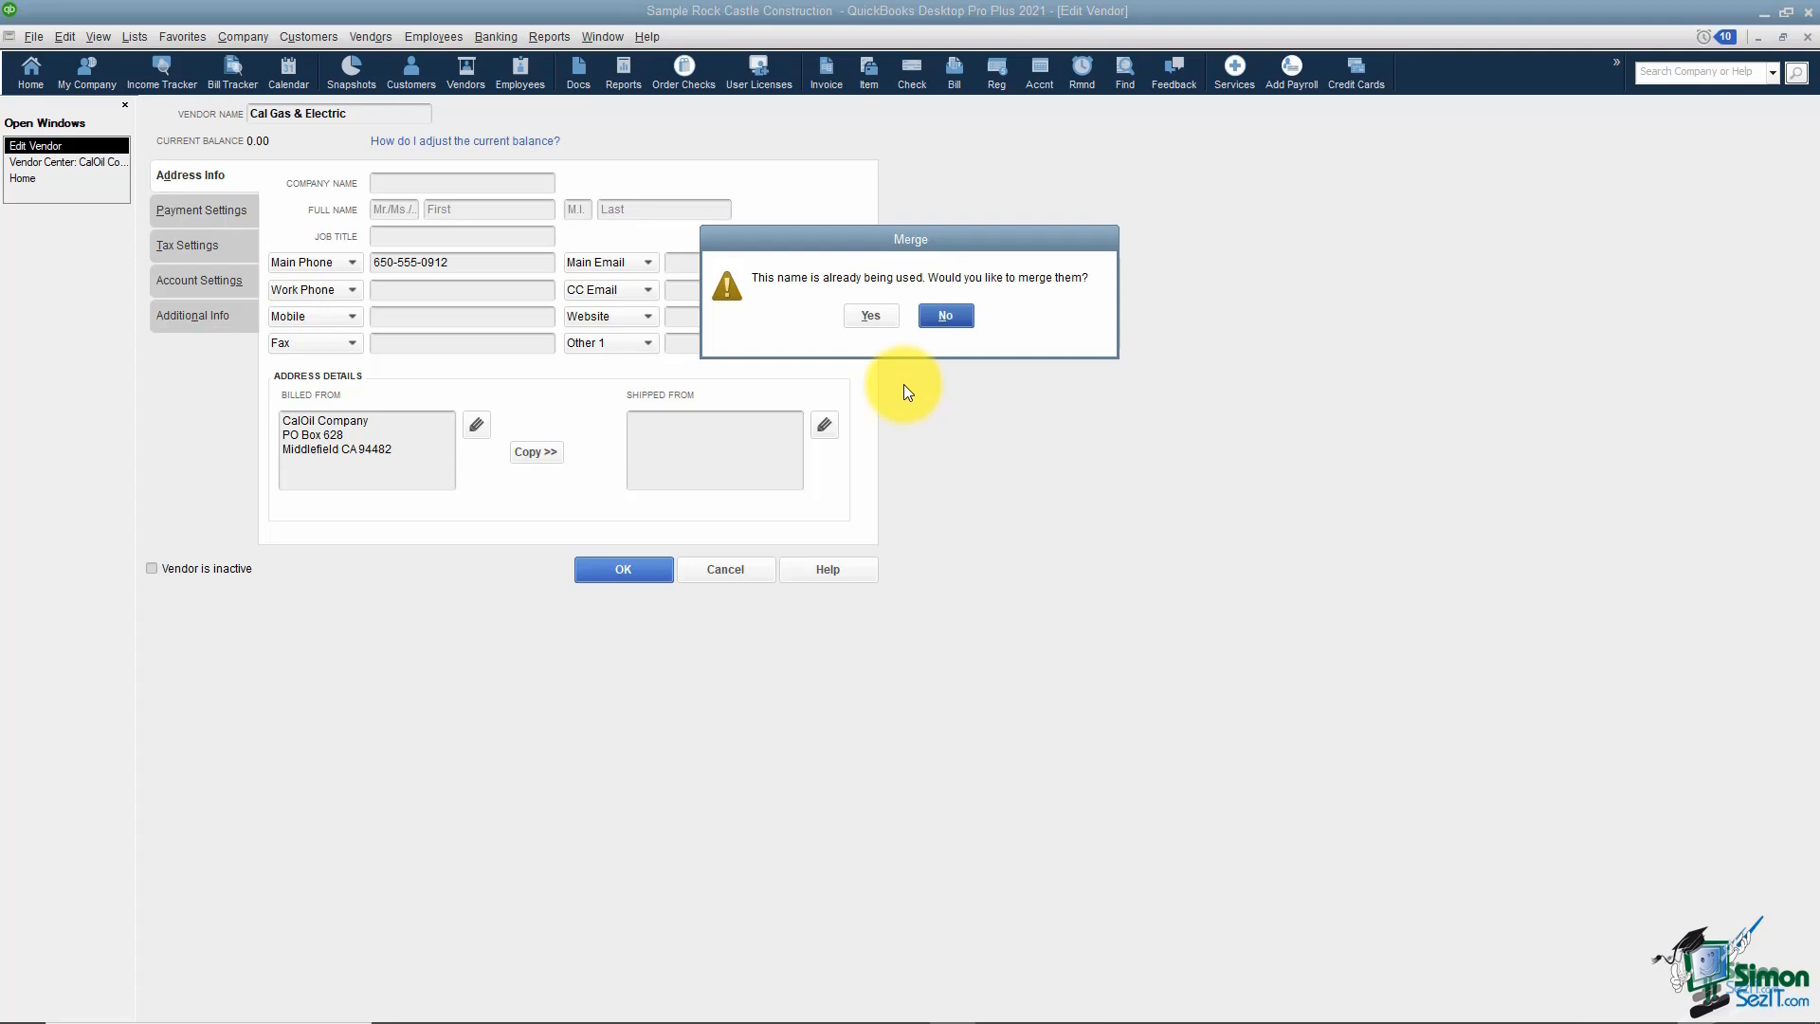
click(878, 317)
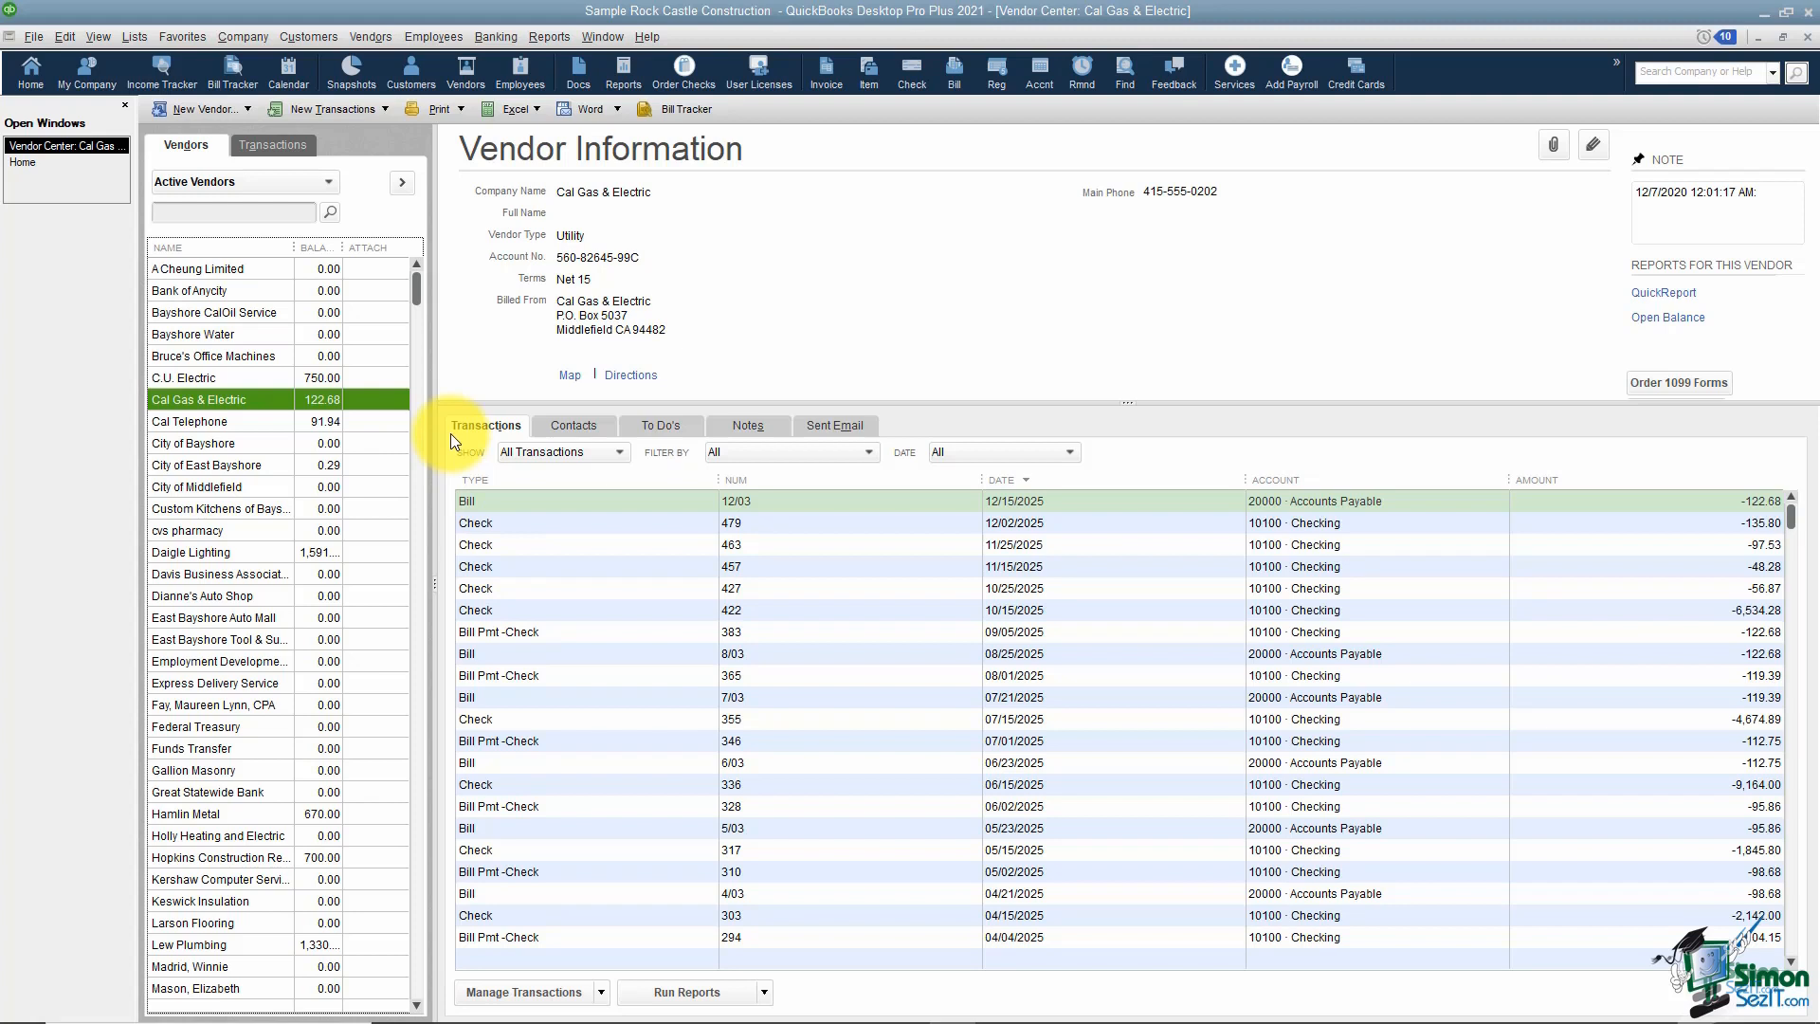
Step: Start a new vendor record with the vendor name ABC Plumbing
click(244, 109)
click(224, 132)
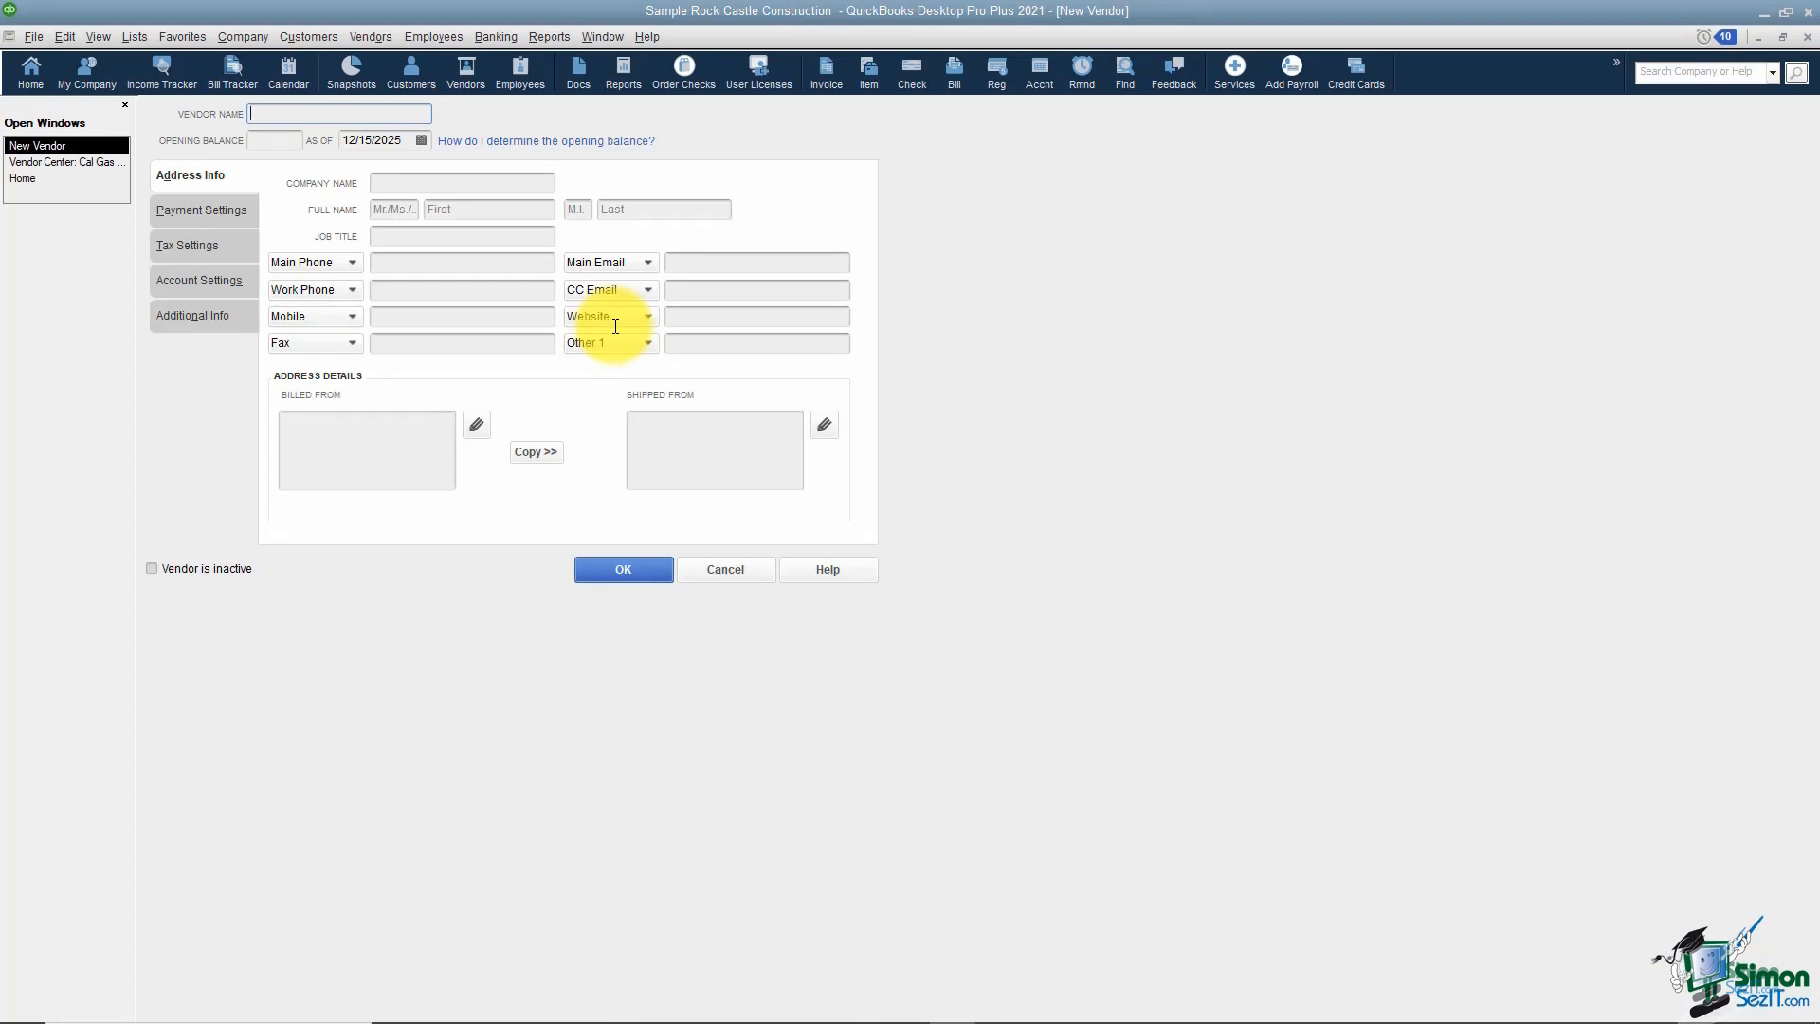
text(AB C)
key(BackSpace)
text(Plumbing)
key(Tab)
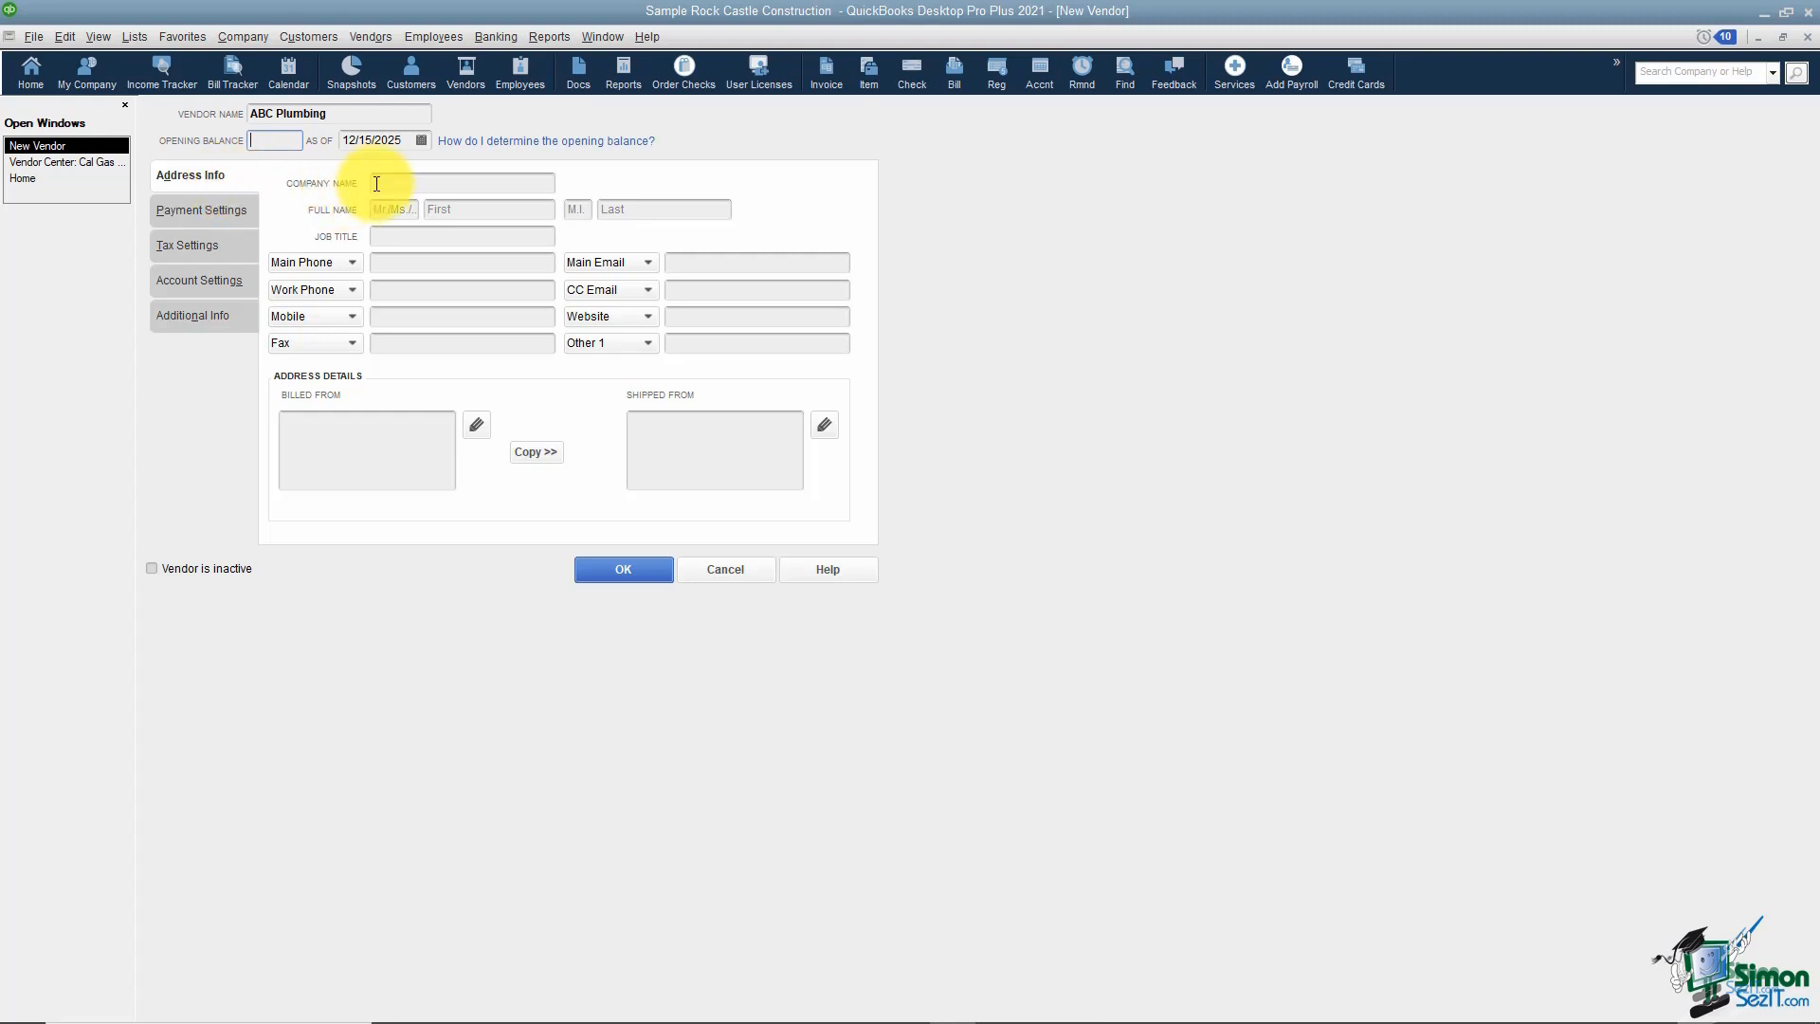
Step: Copy the new vendor's name, ABC Plumbing, into its company name
drag(379, 114, 237, 112)
right_click(270, 115)
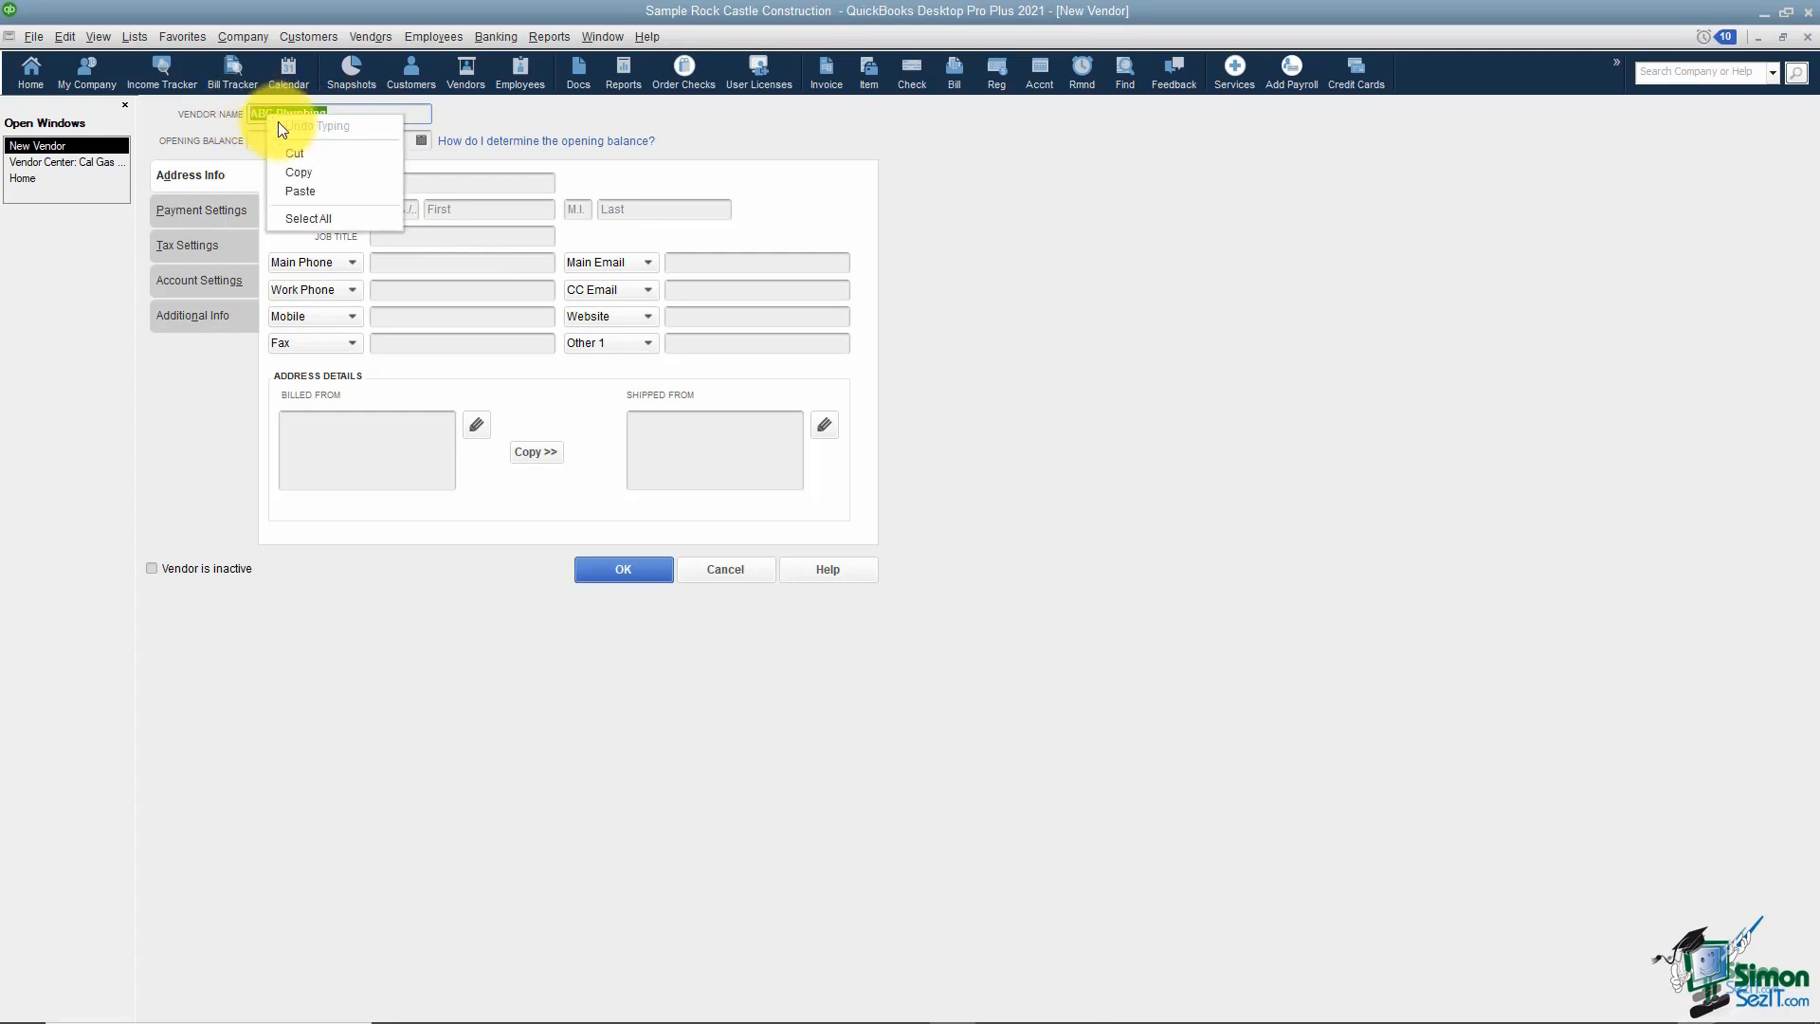
click(293, 168)
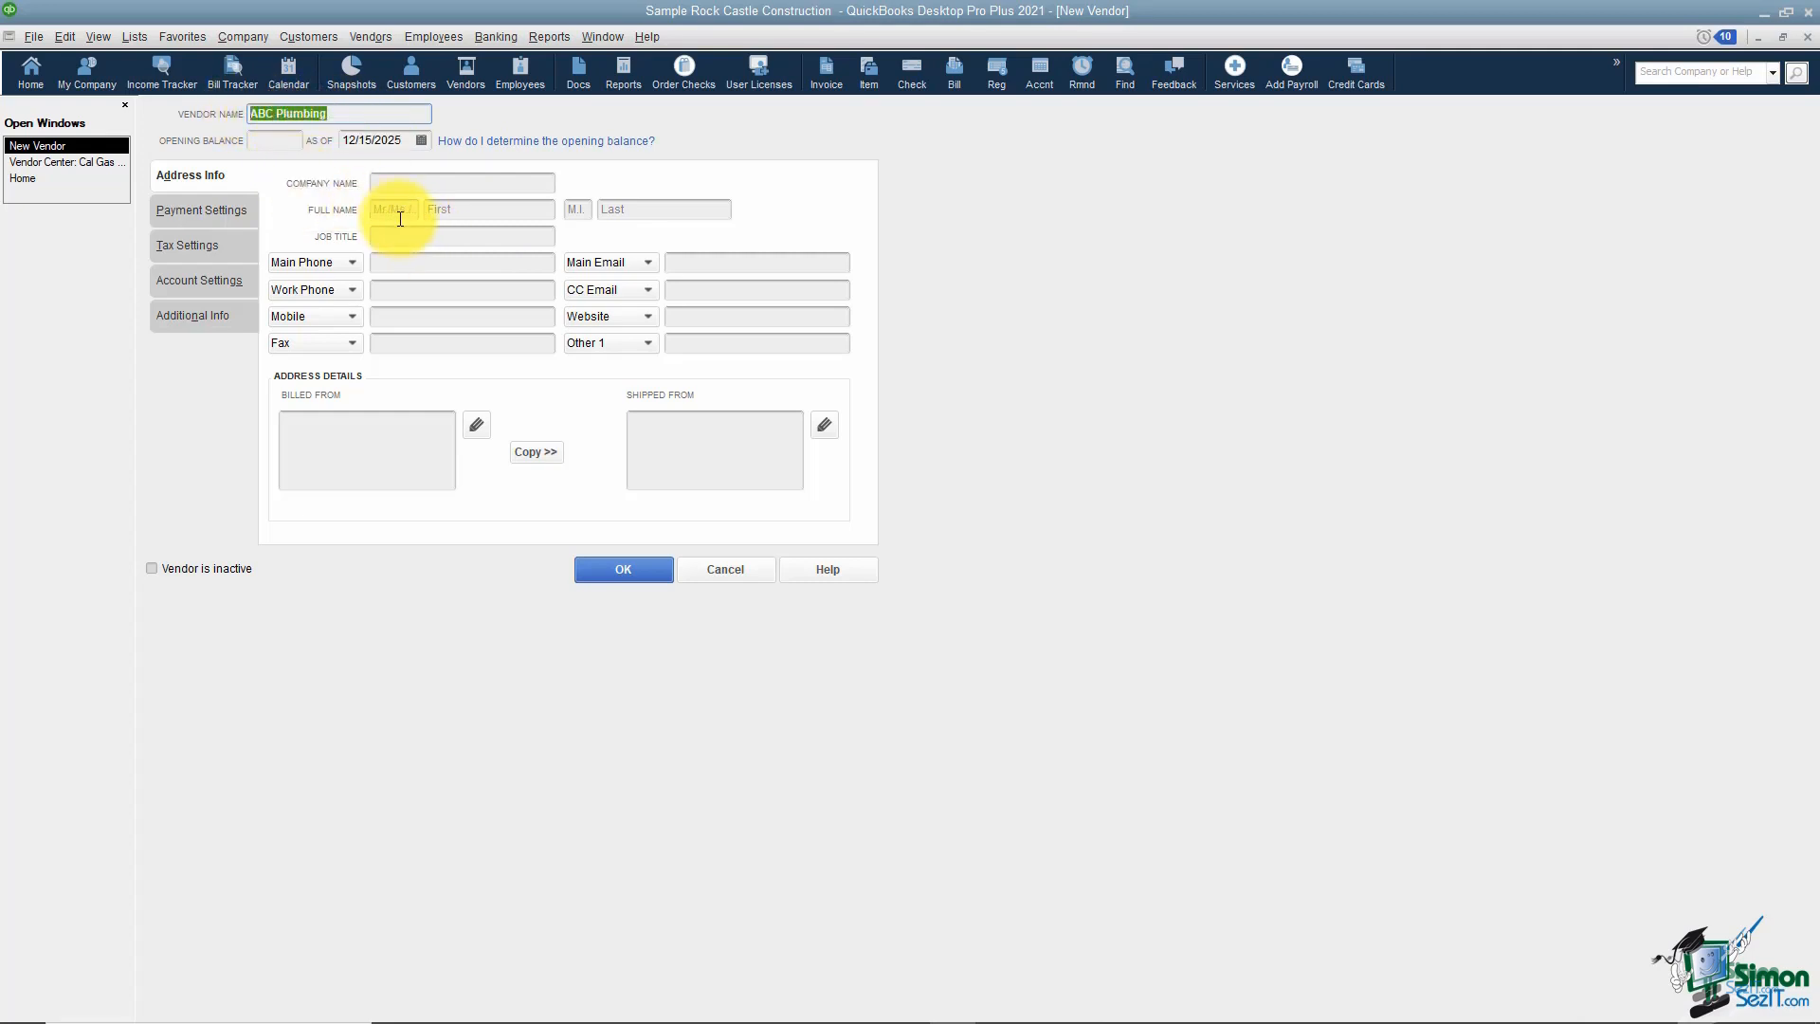
click(405, 183)
key(ctrl+v)
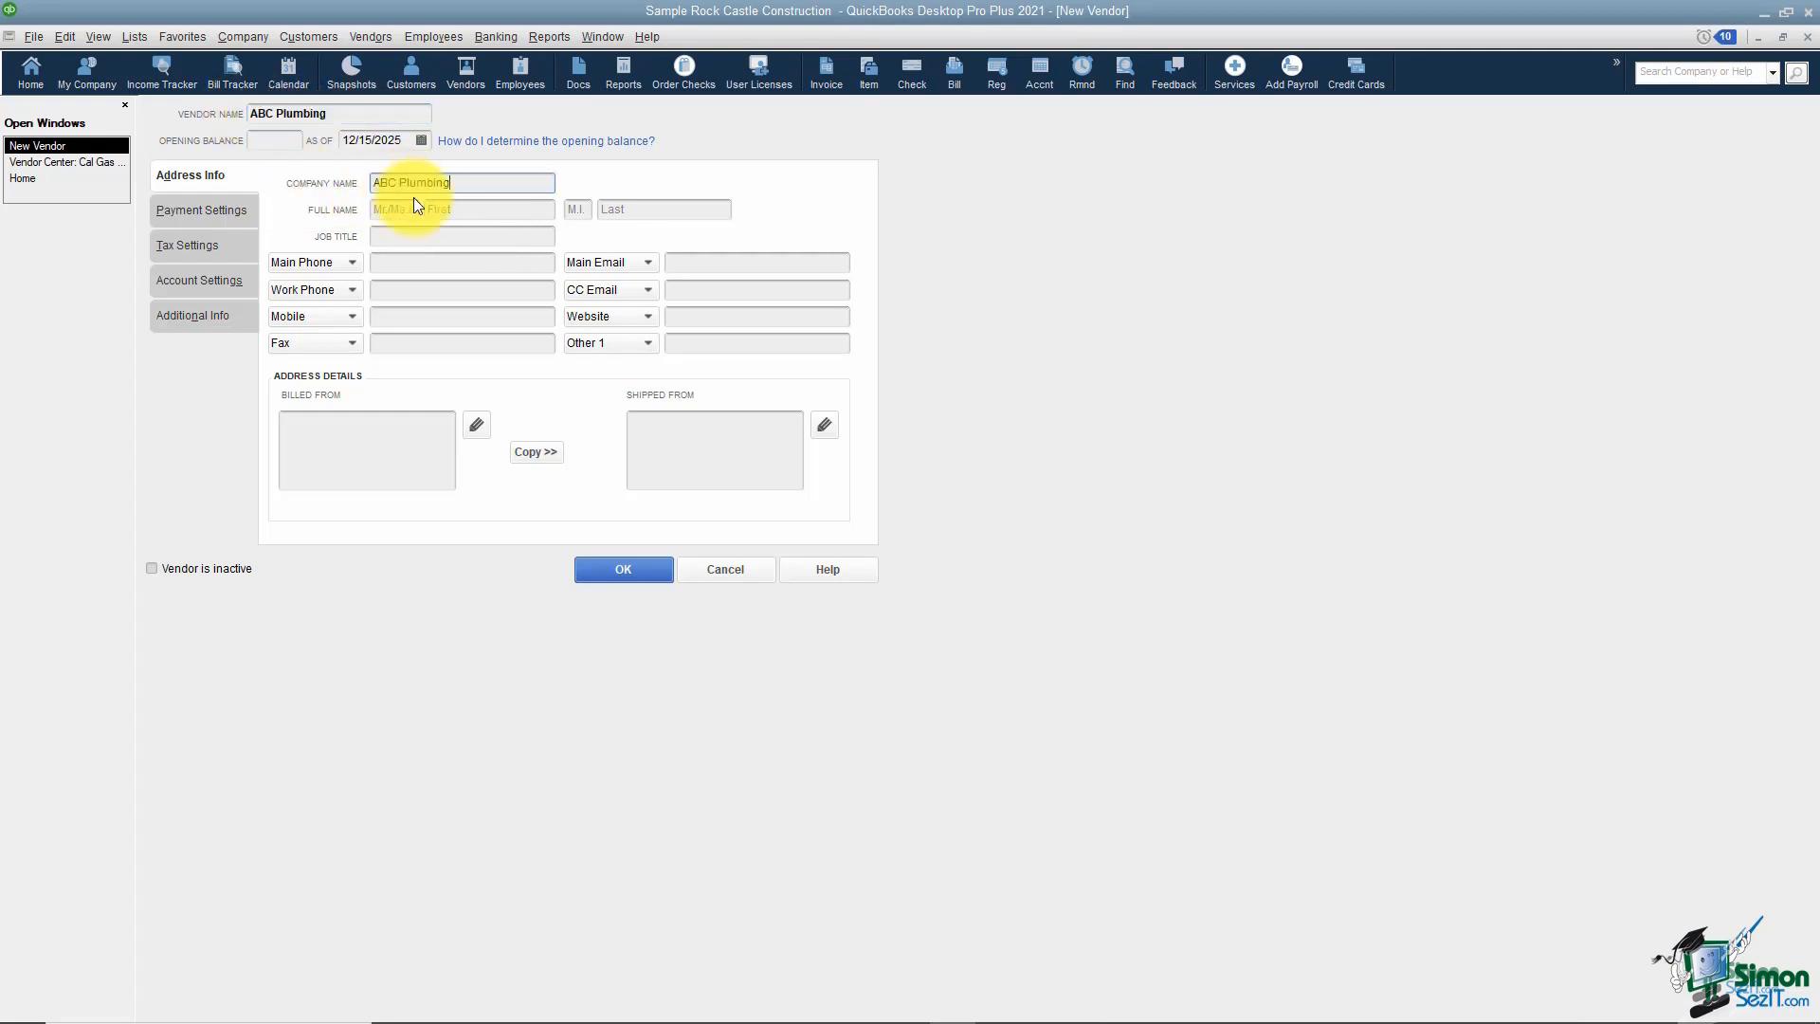
Step: View the available contact field types and complete ABC Plumbing's billed-from address with its PO box, city, state and ZIP code
click(352, 263)
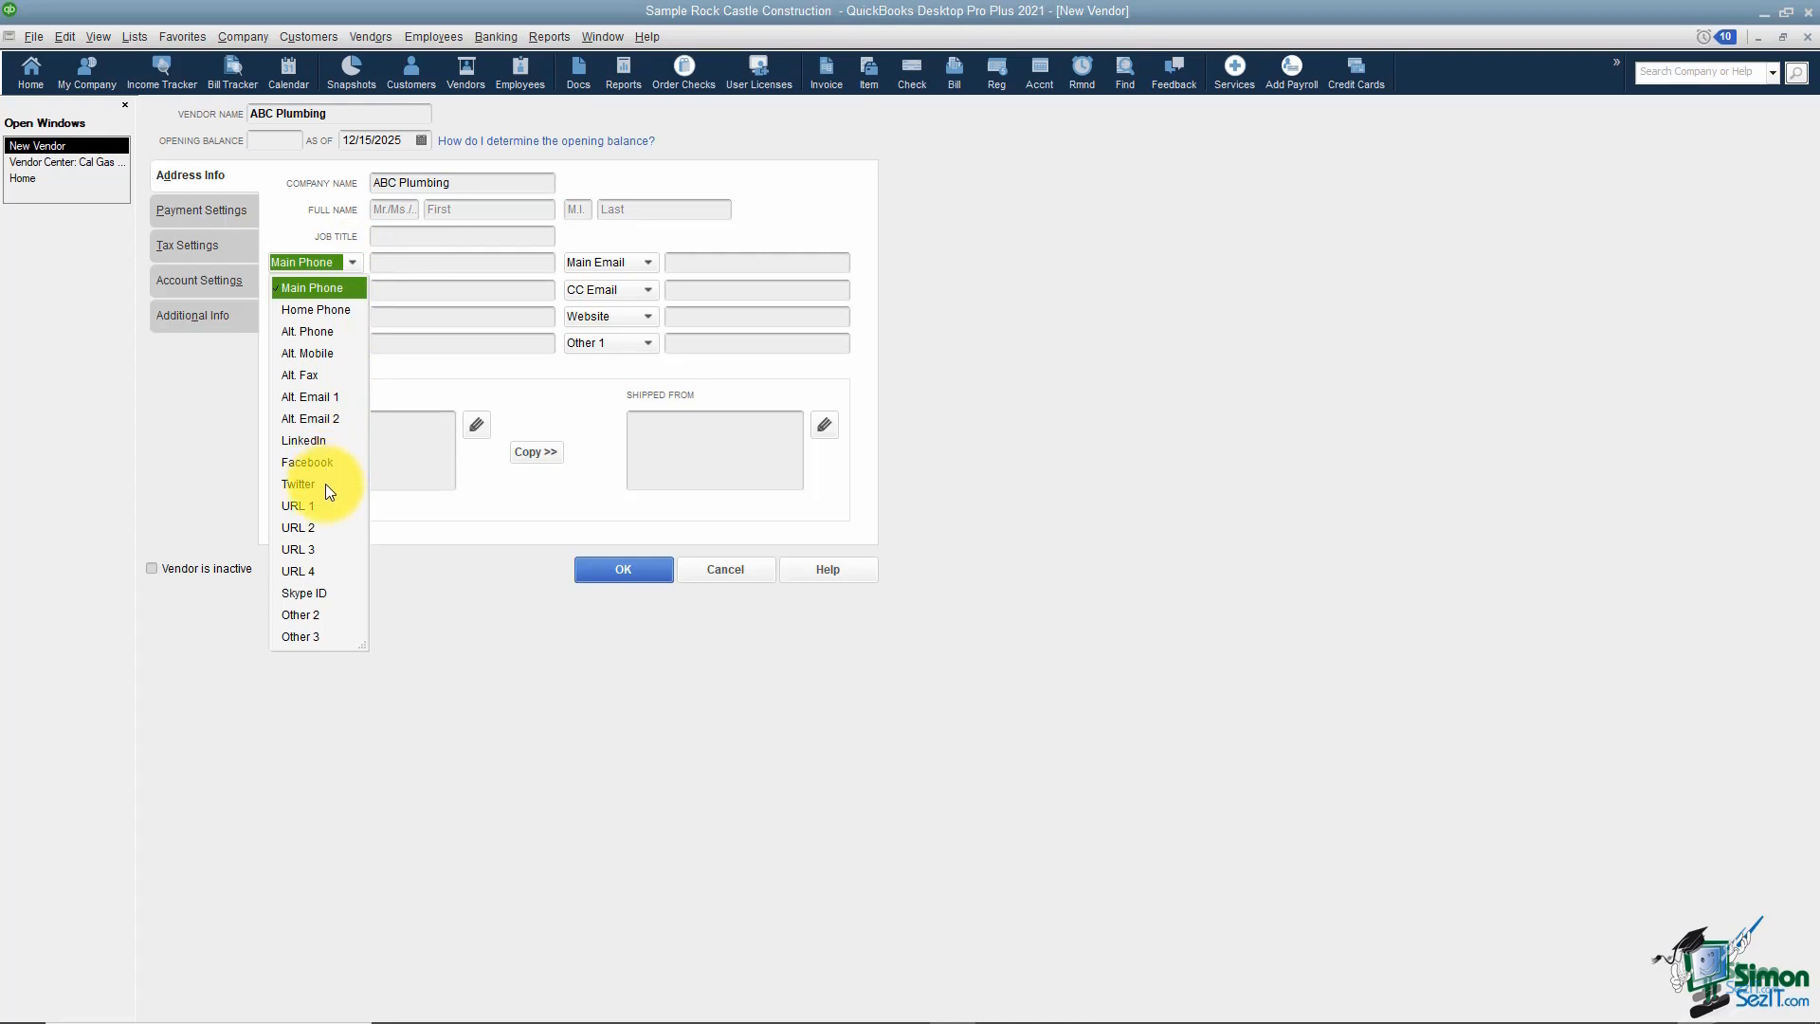
click(417, 366)
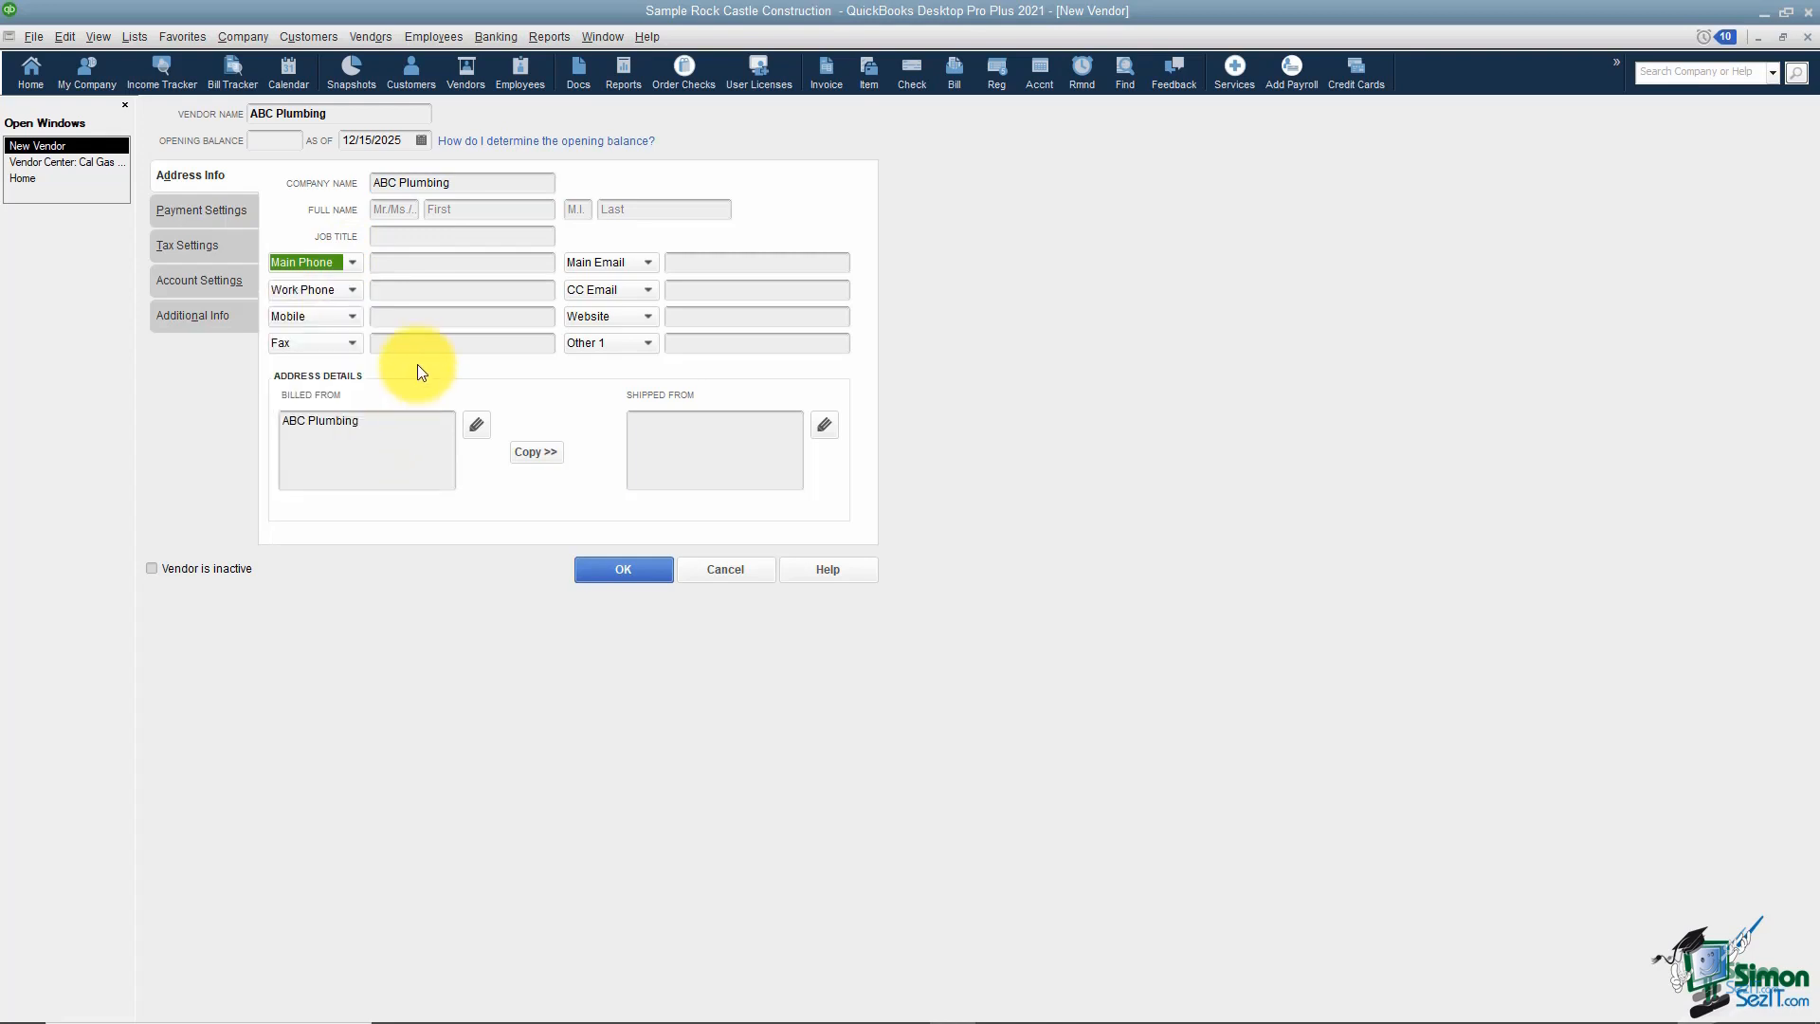
click(369, 422)
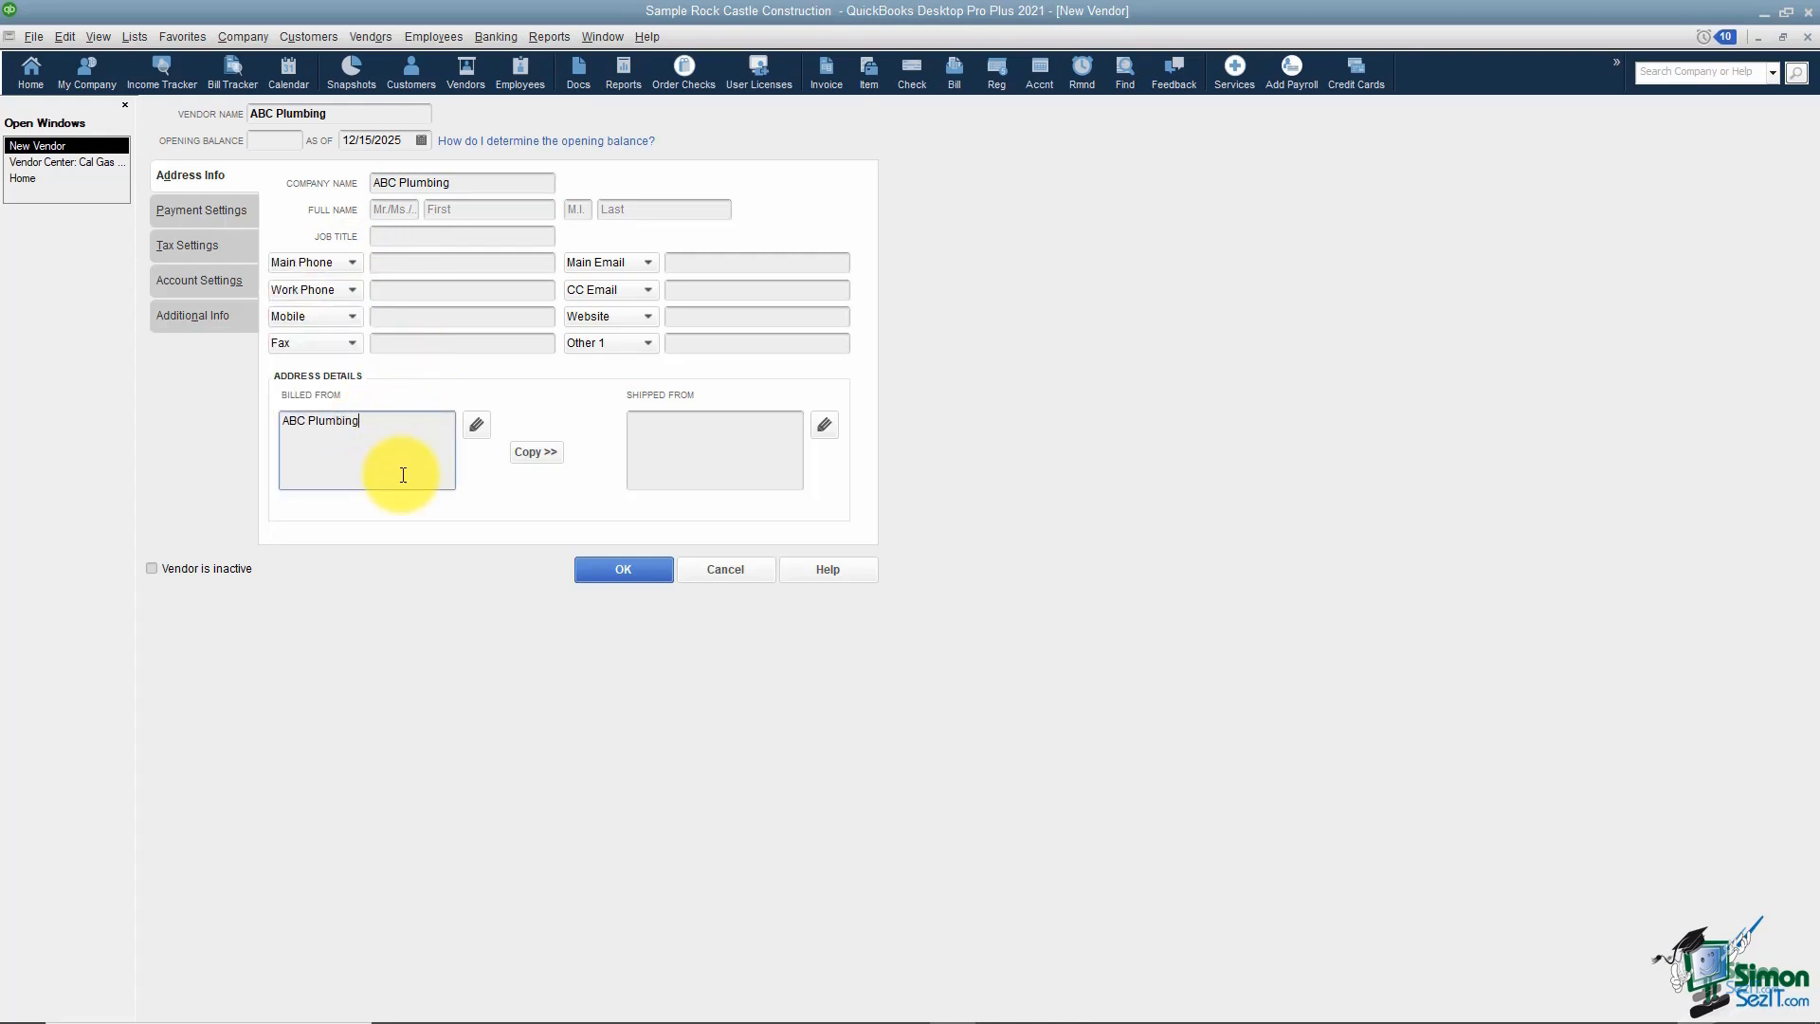
text(PO BOX 123)
key(Return)
text(Charleston, SC  29414)
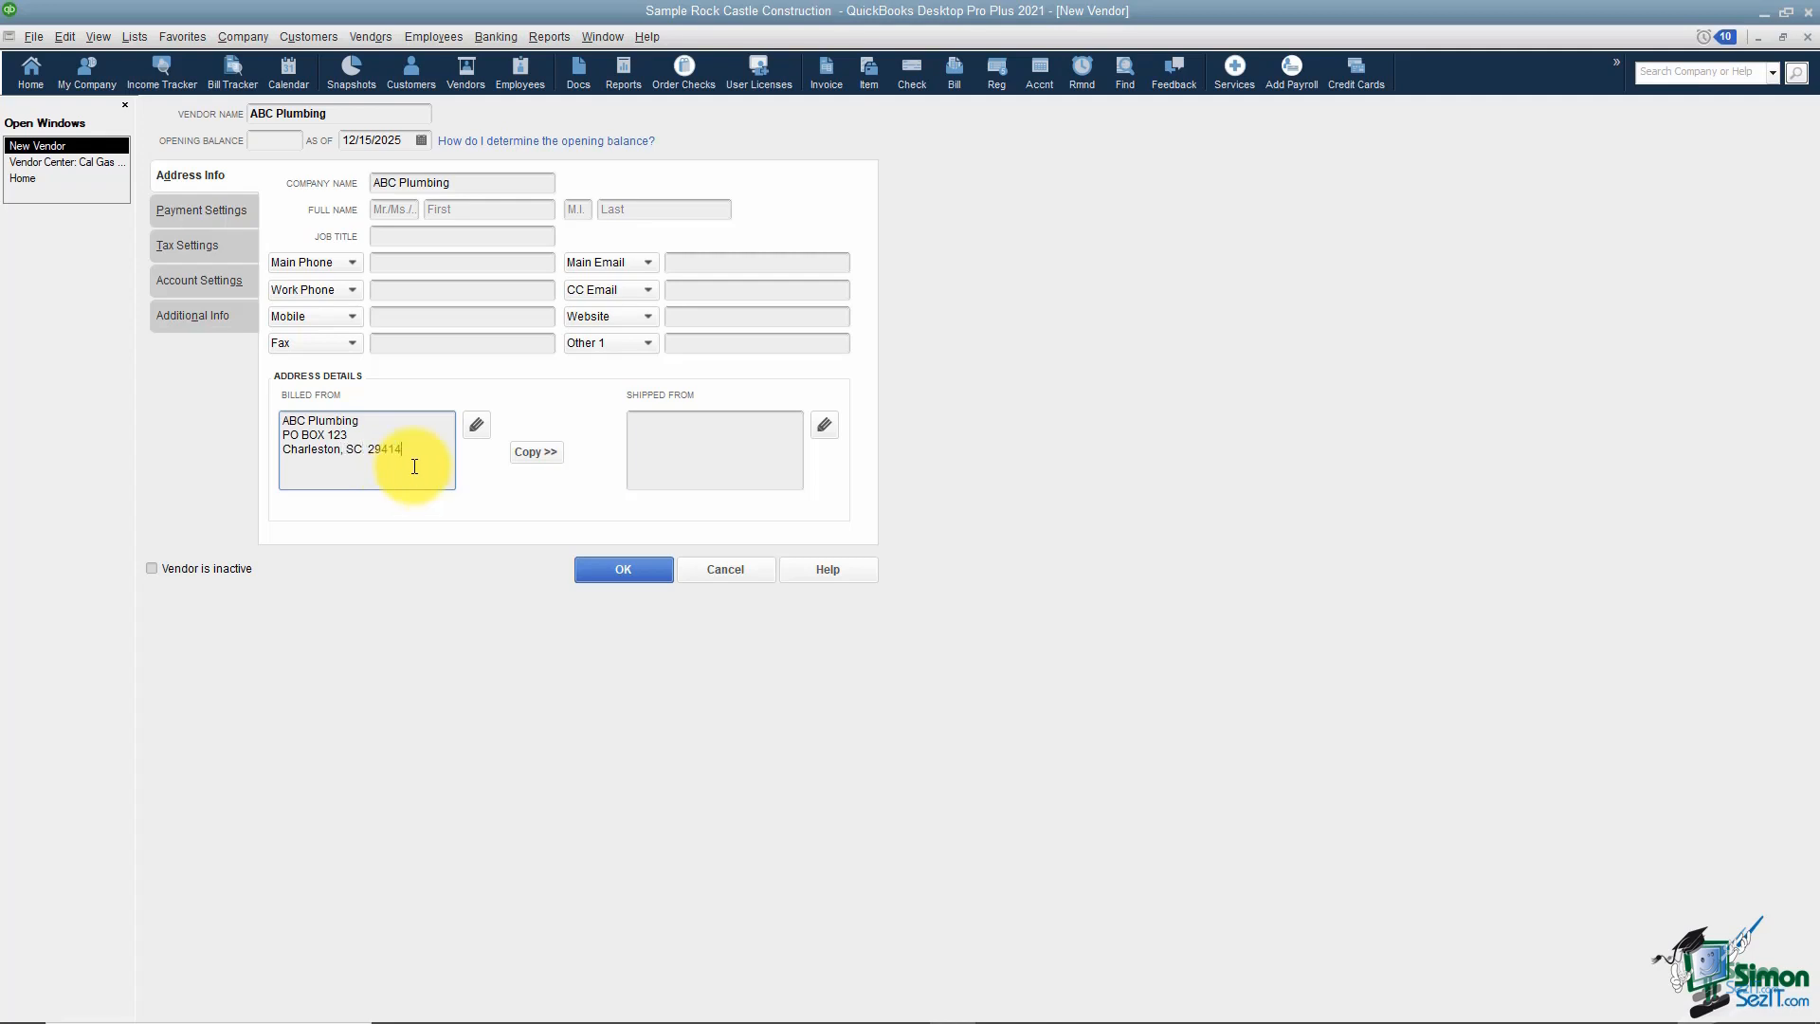
click(225, 214)
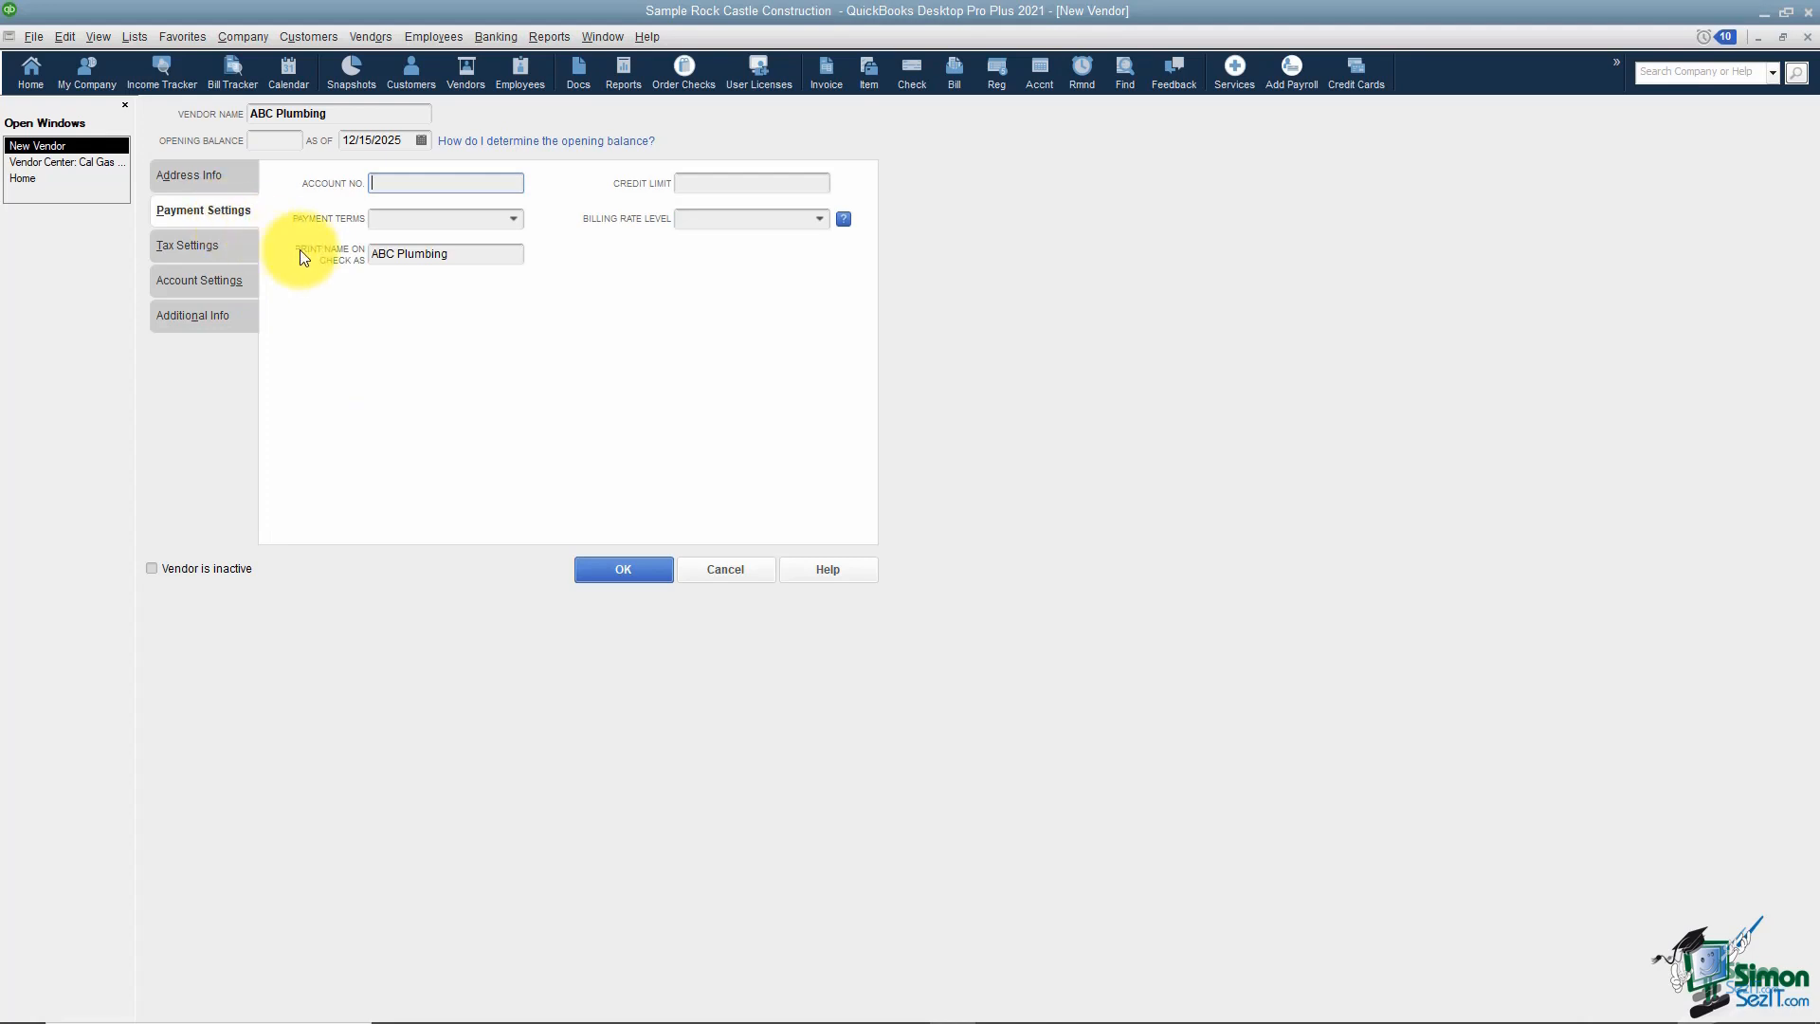
text(1245)
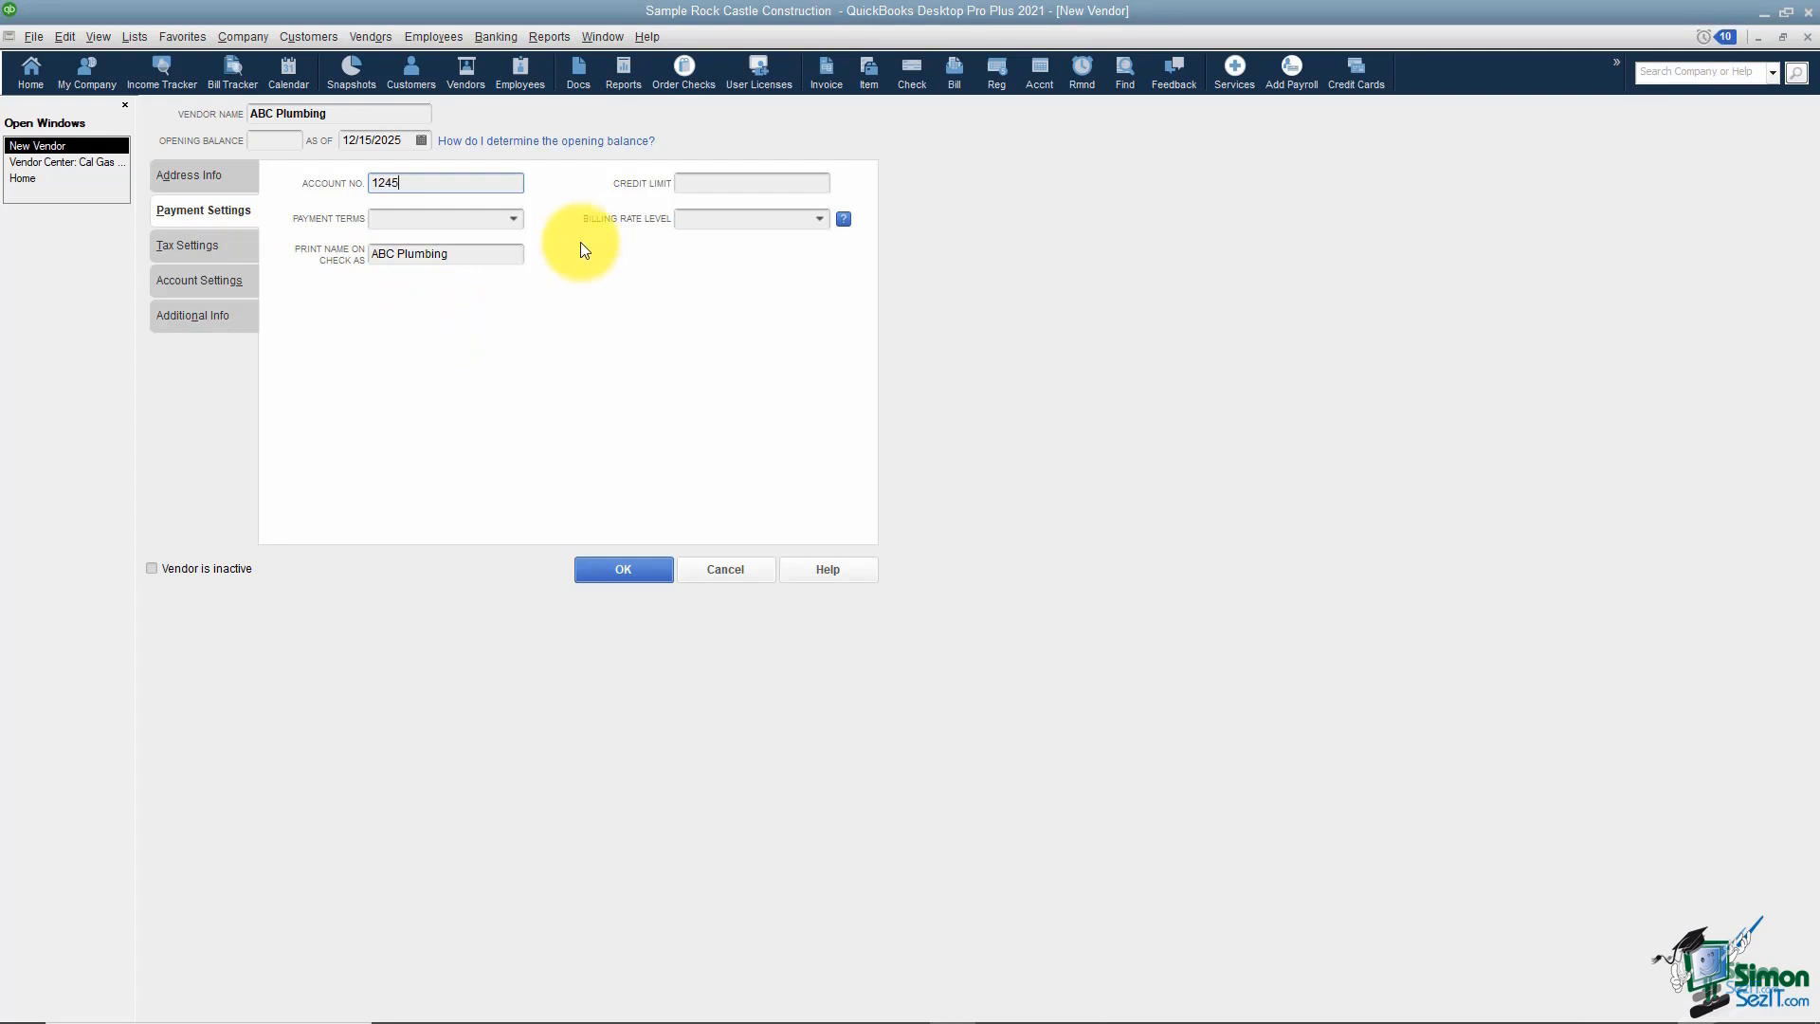
click(515, 218)
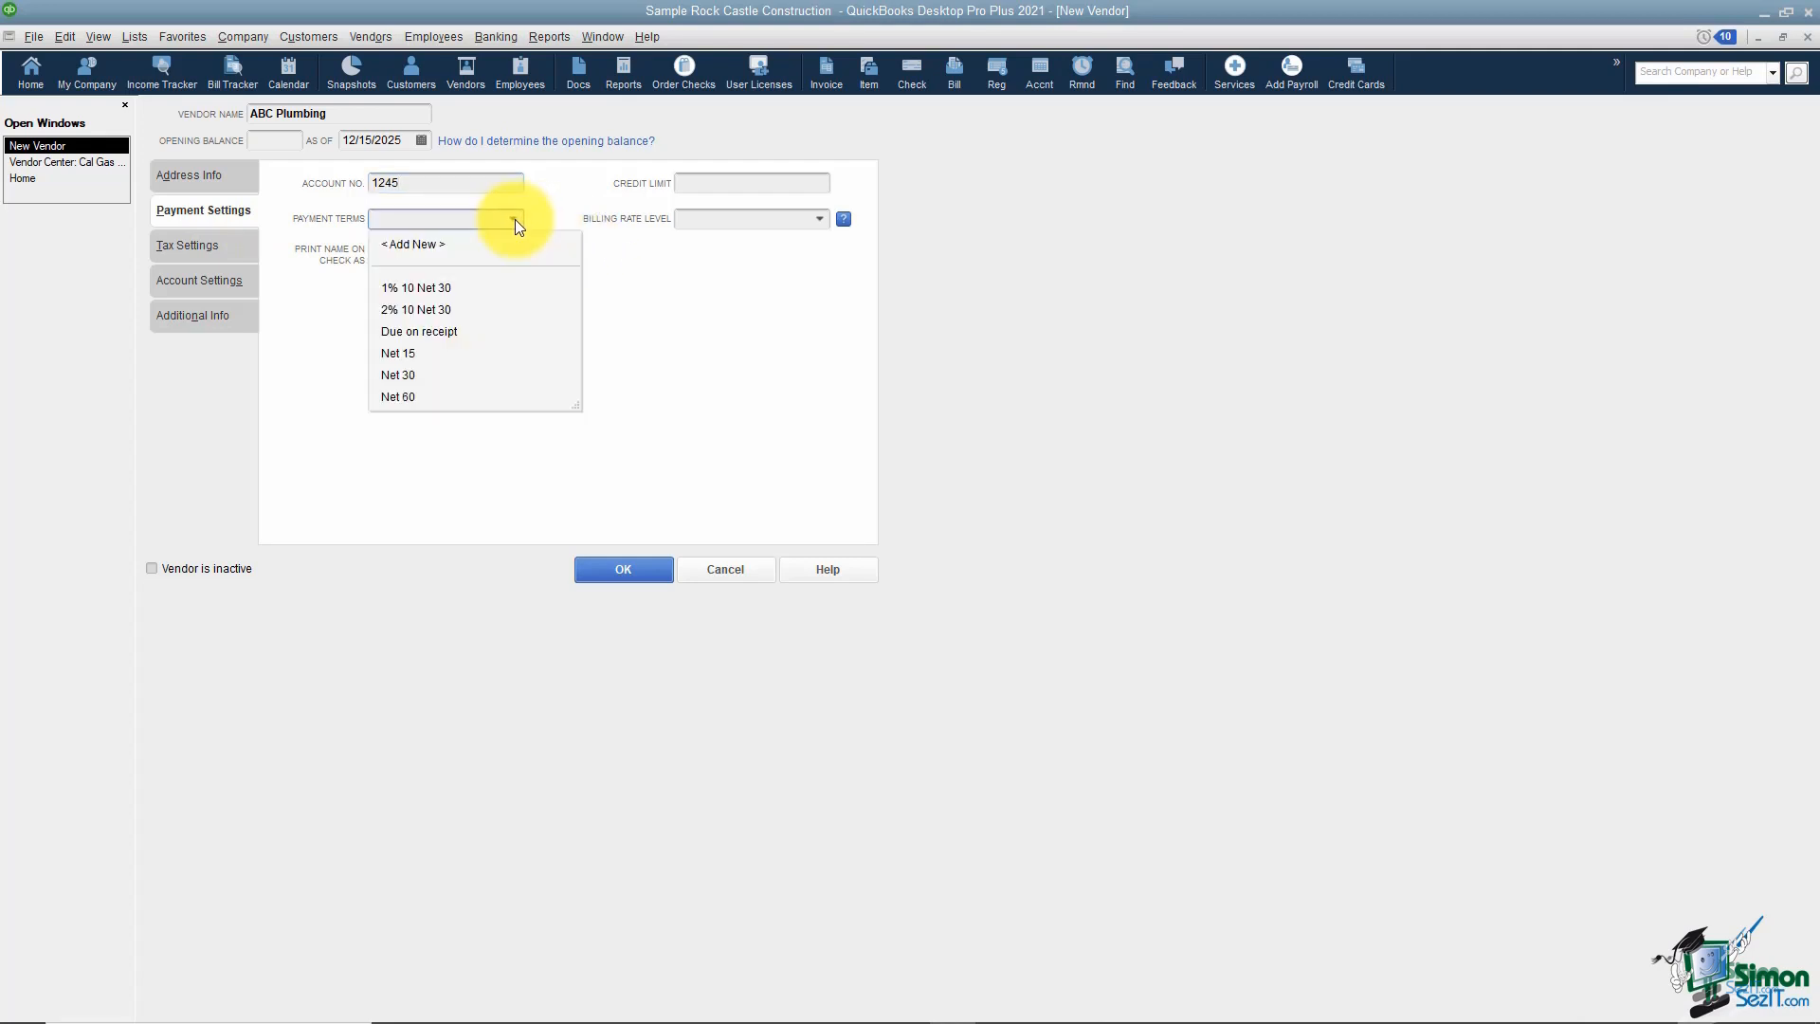
click(426, 375)
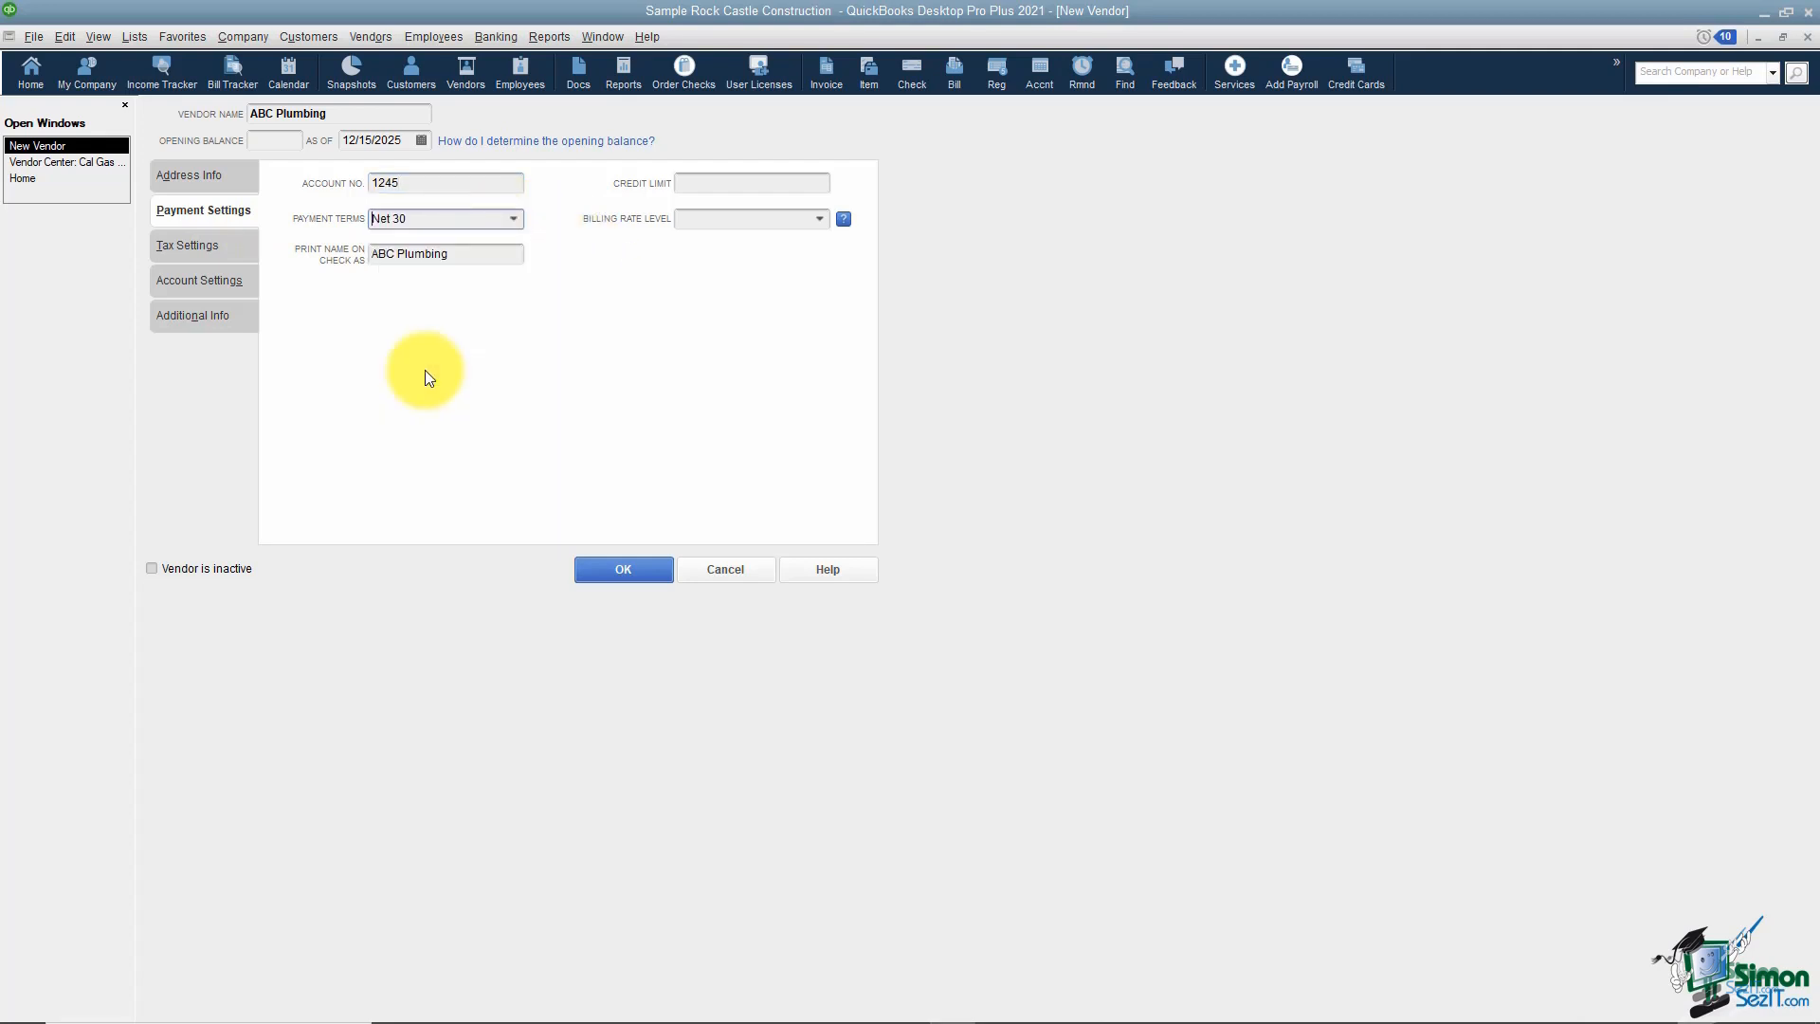
click(484, 257)
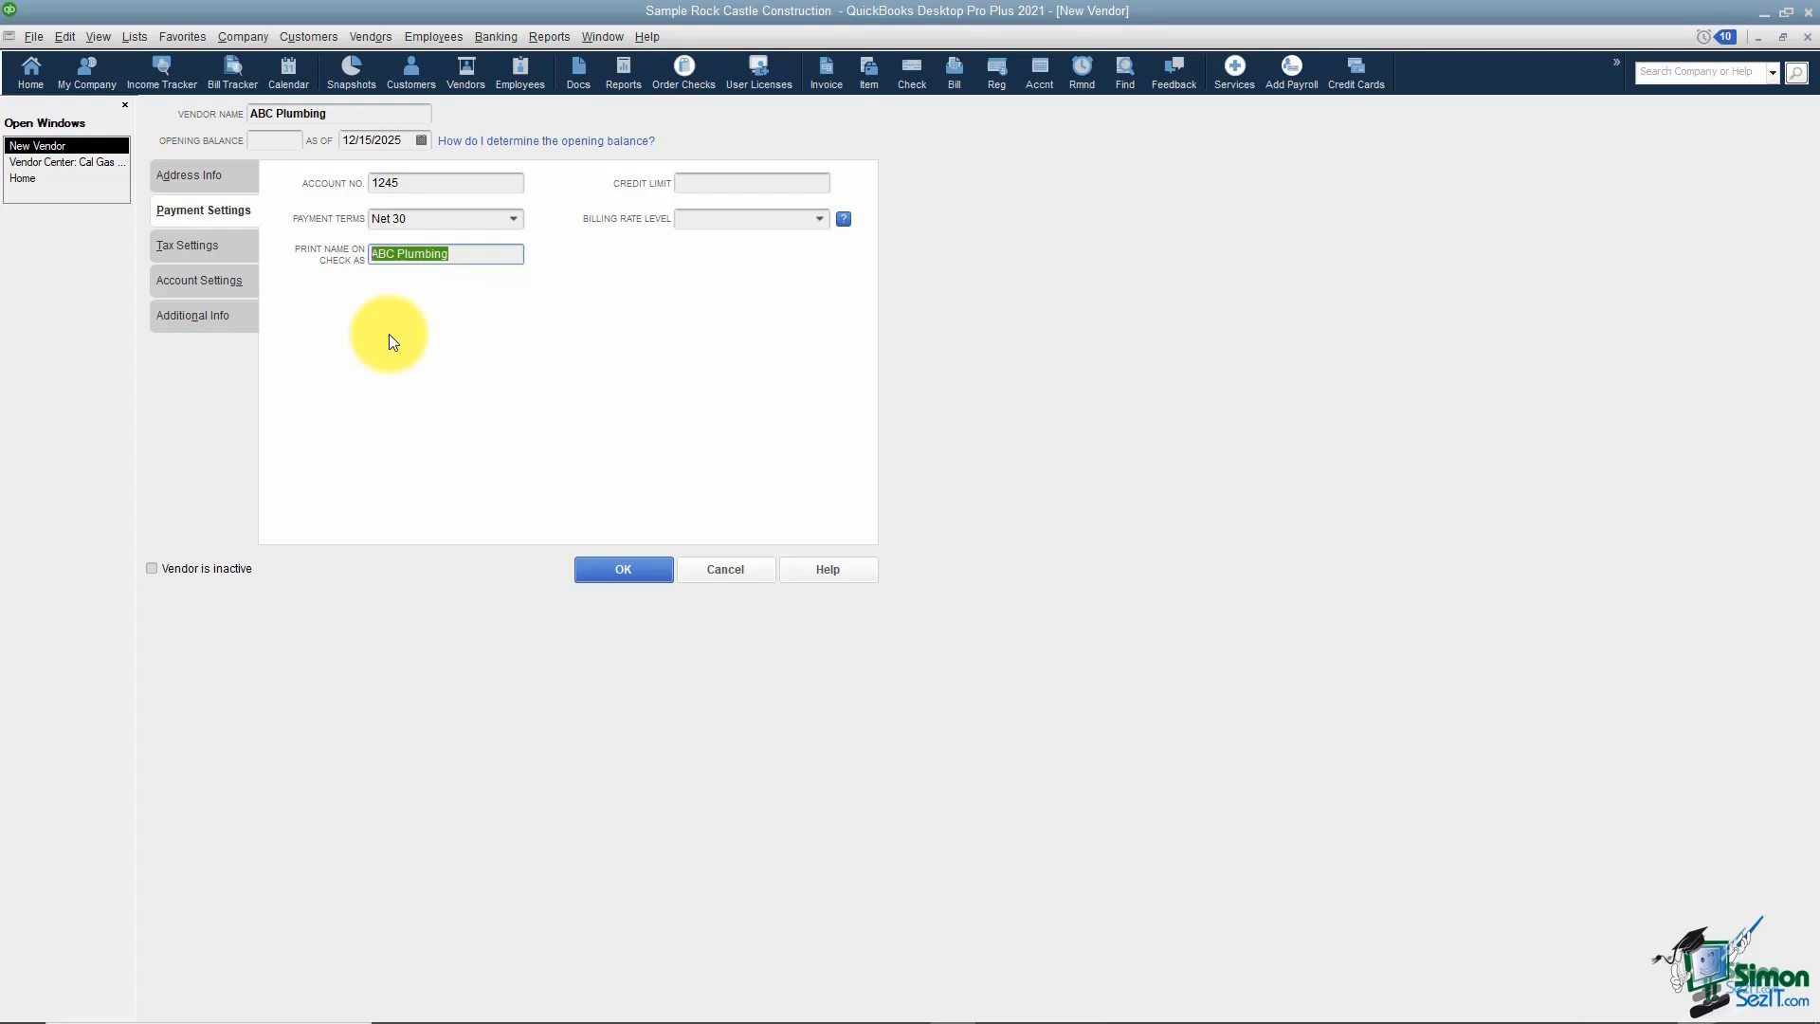
Step: Examine the credit limit and the fixed and custom hourly rate options for a new billing rate level, without creating one
click(692, 187)
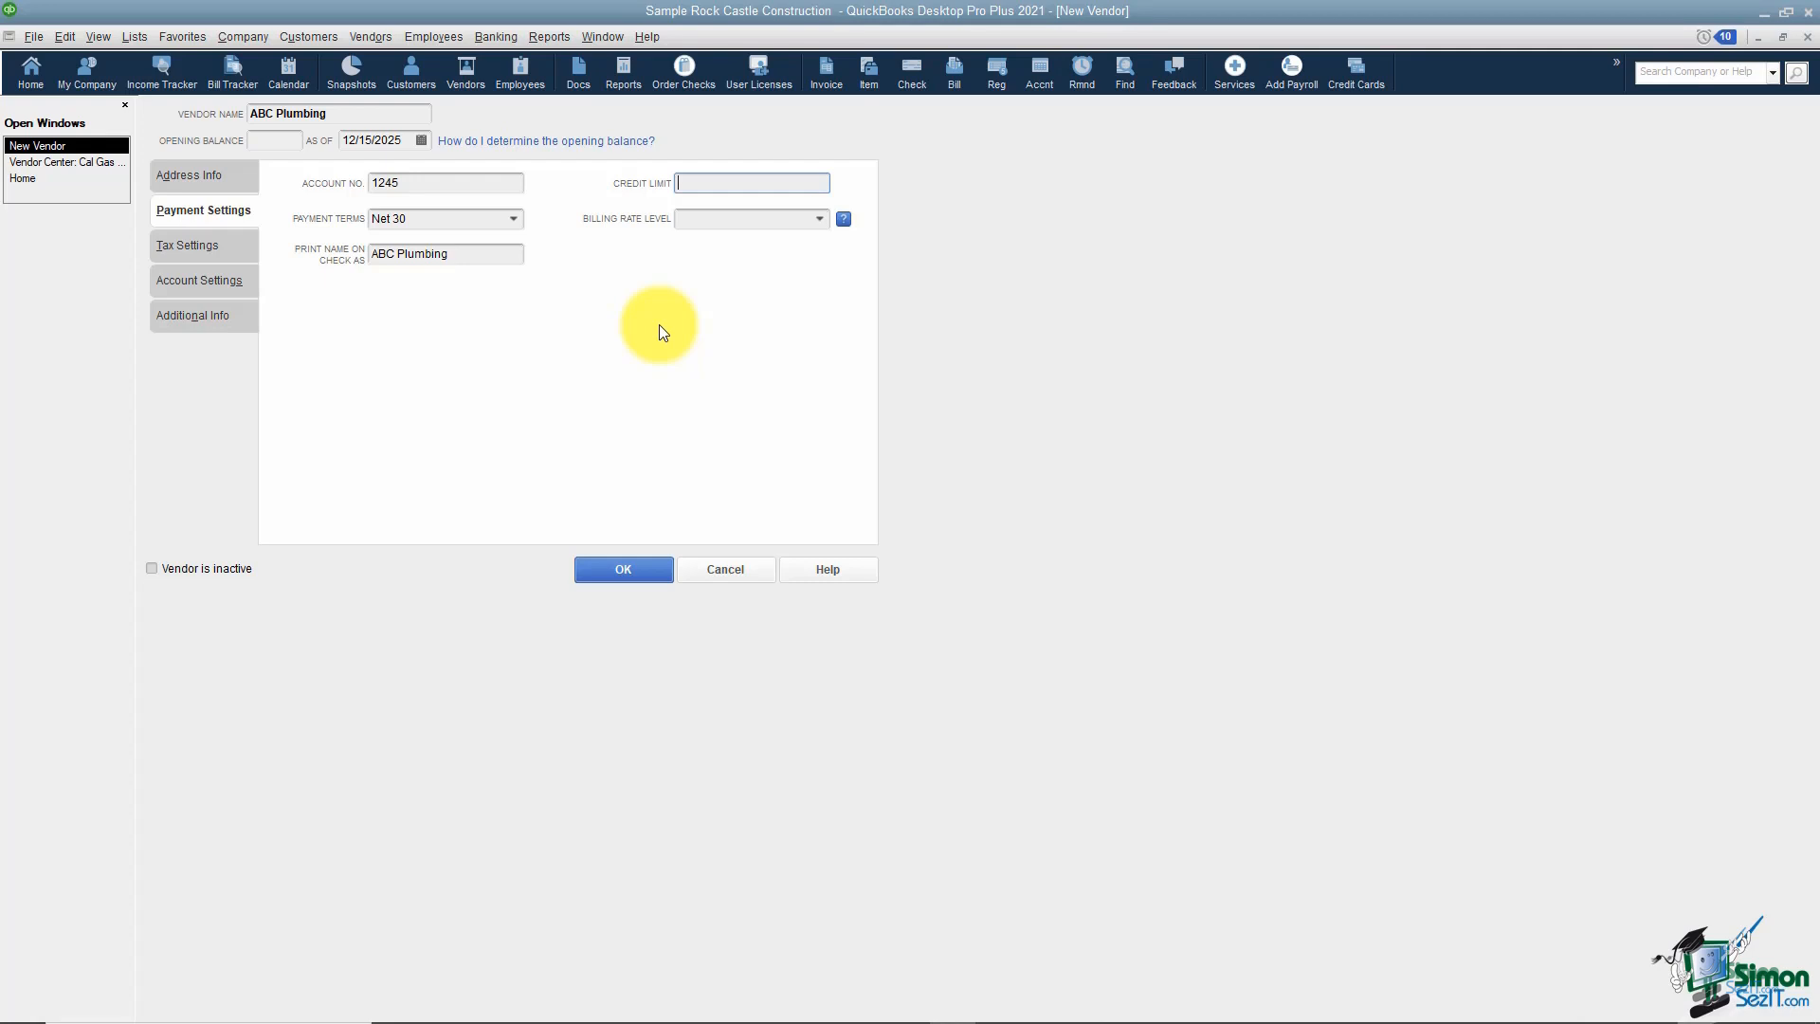
click(820, 218)
click(719, 244)
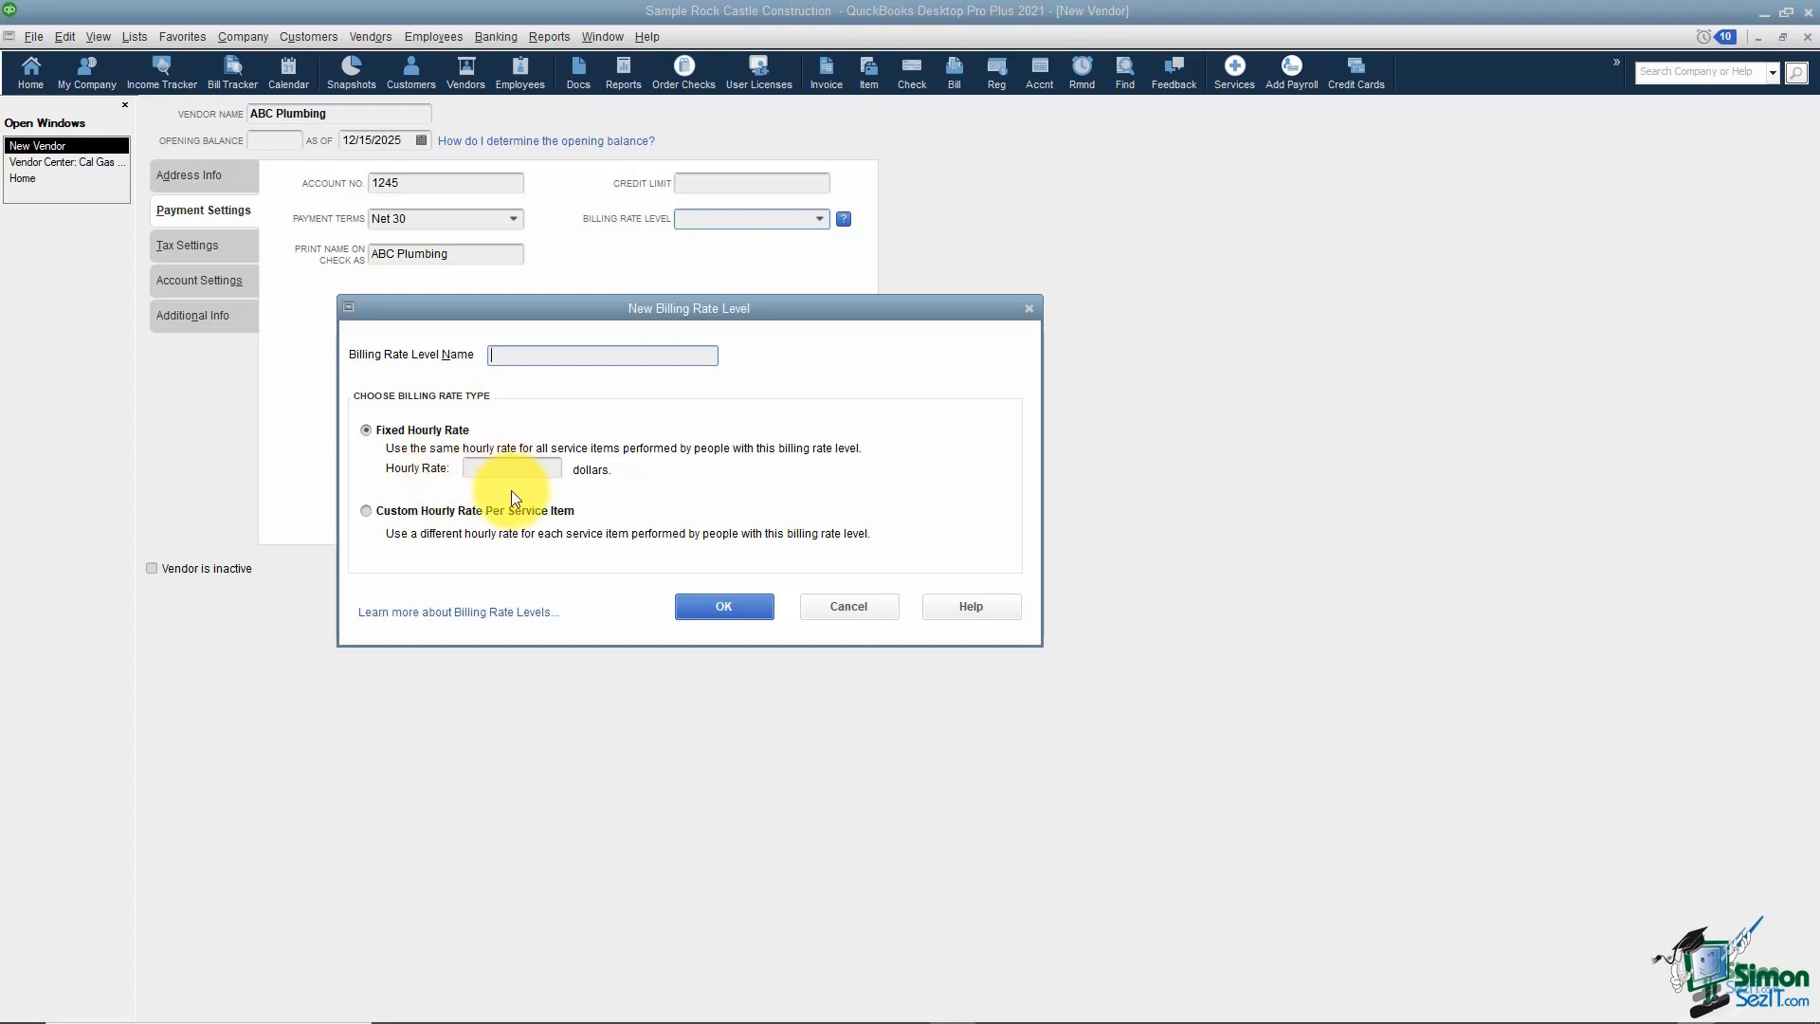
click(367, 510)
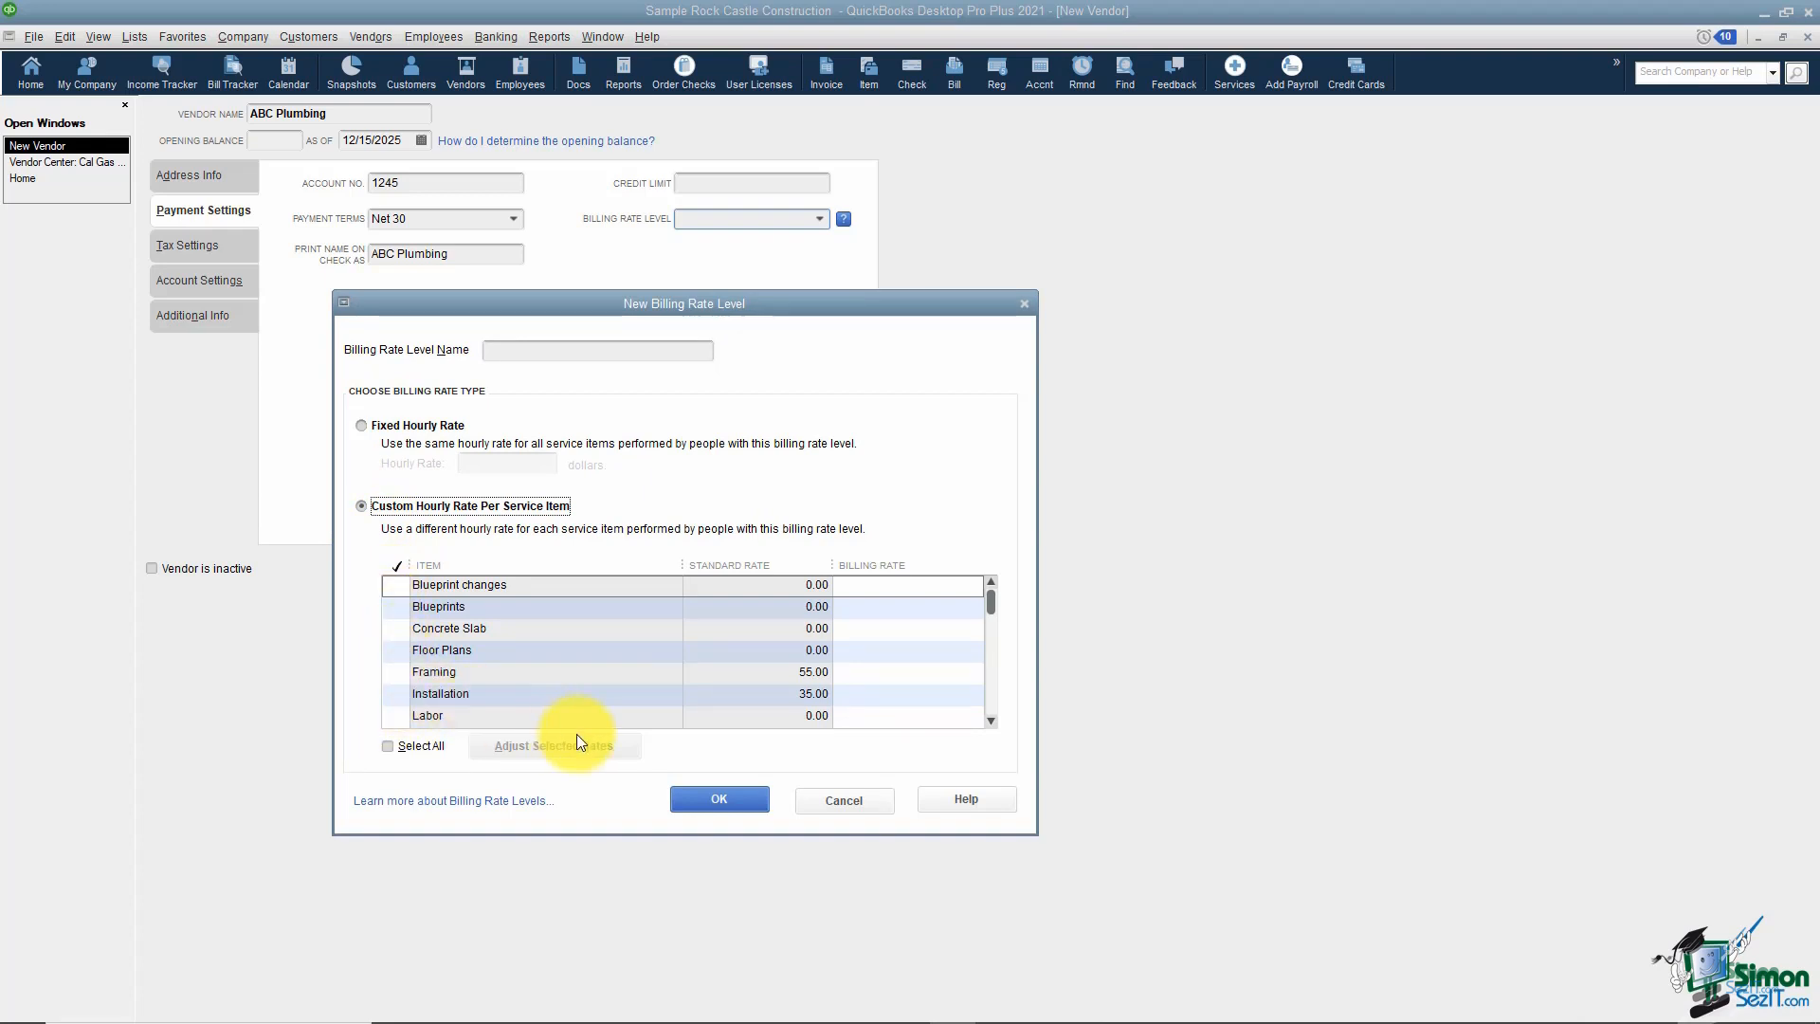
click(819, 801)
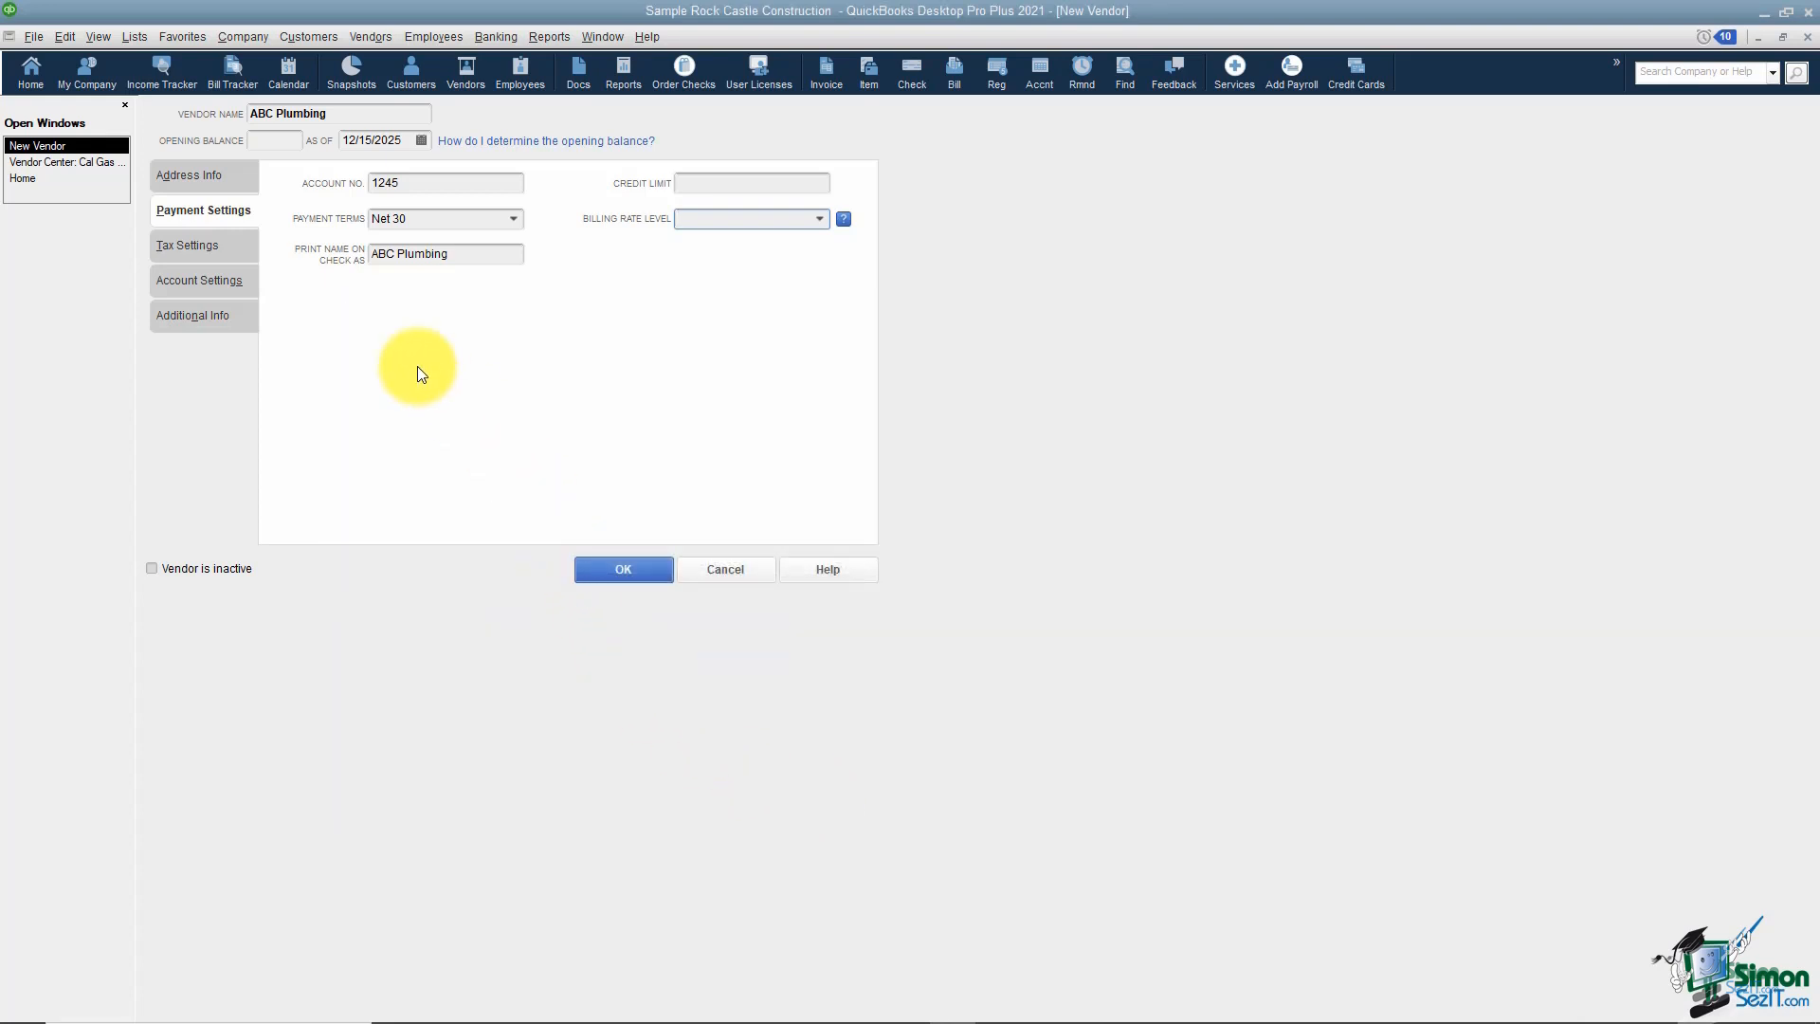
Step: View the vendor's tax ID and 1099 settings and the expense accounts available for prefilling its bills
click(210, 248)
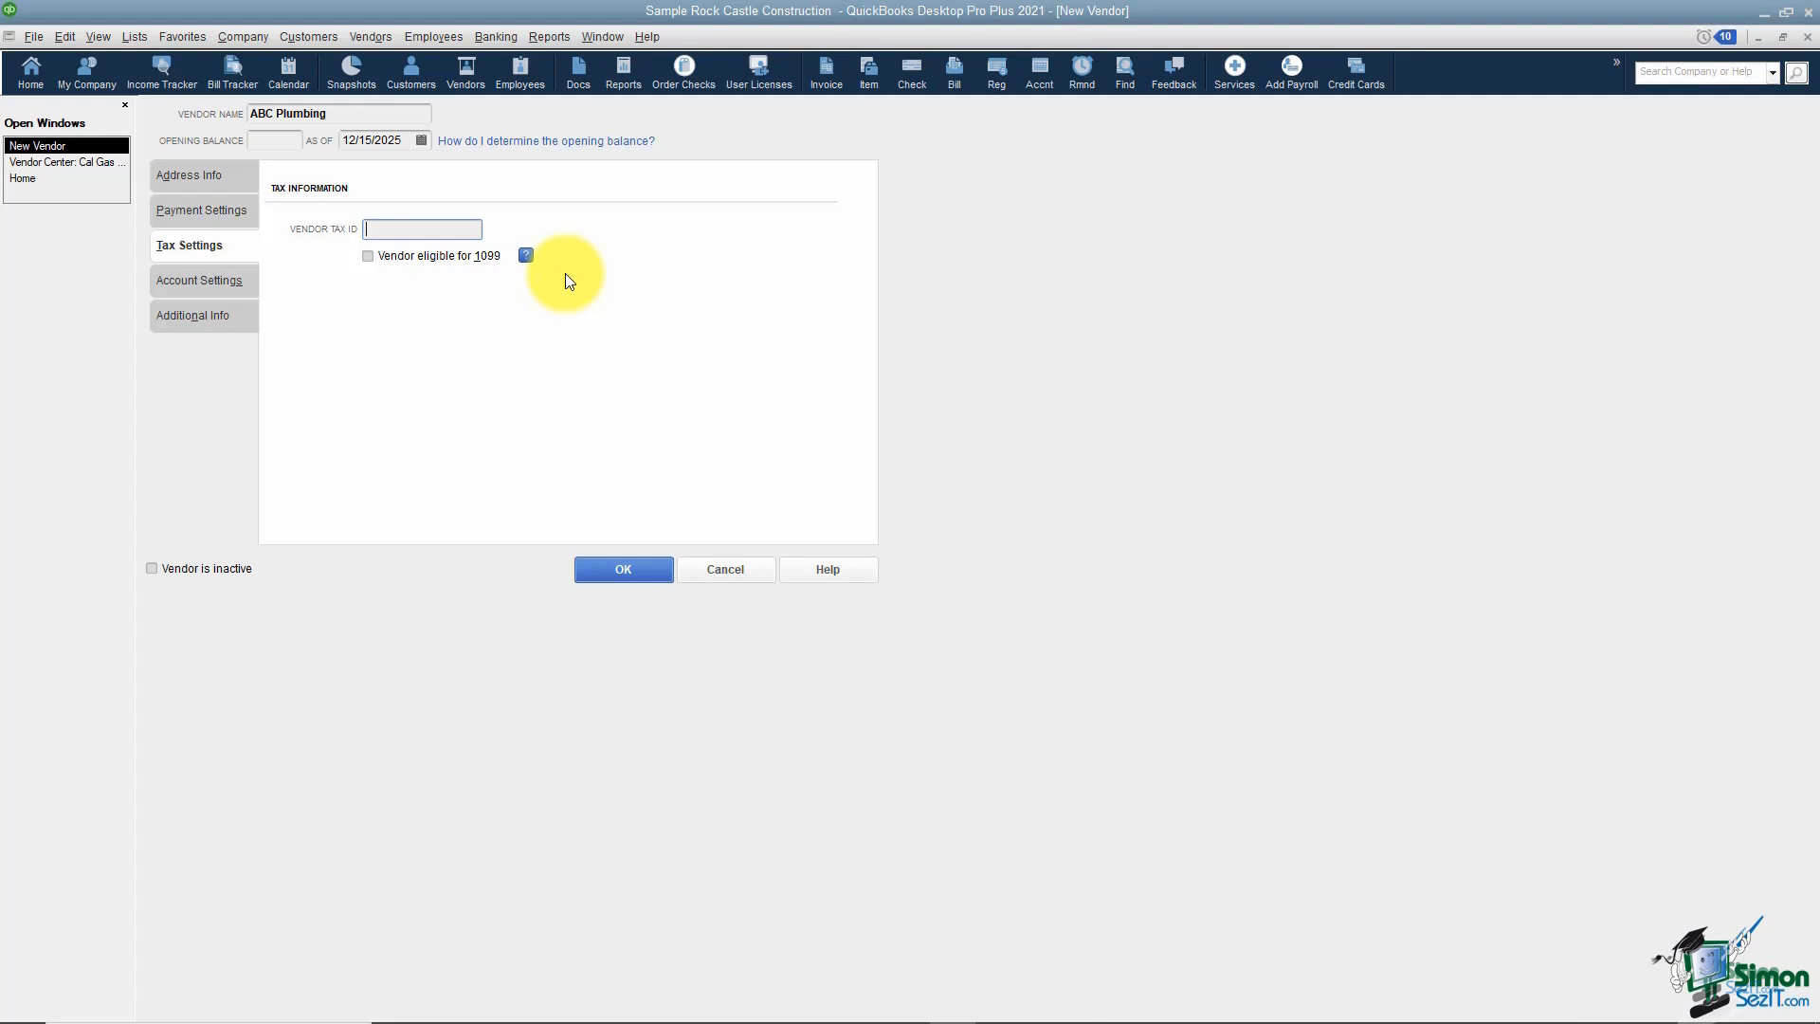
click(243, 278)
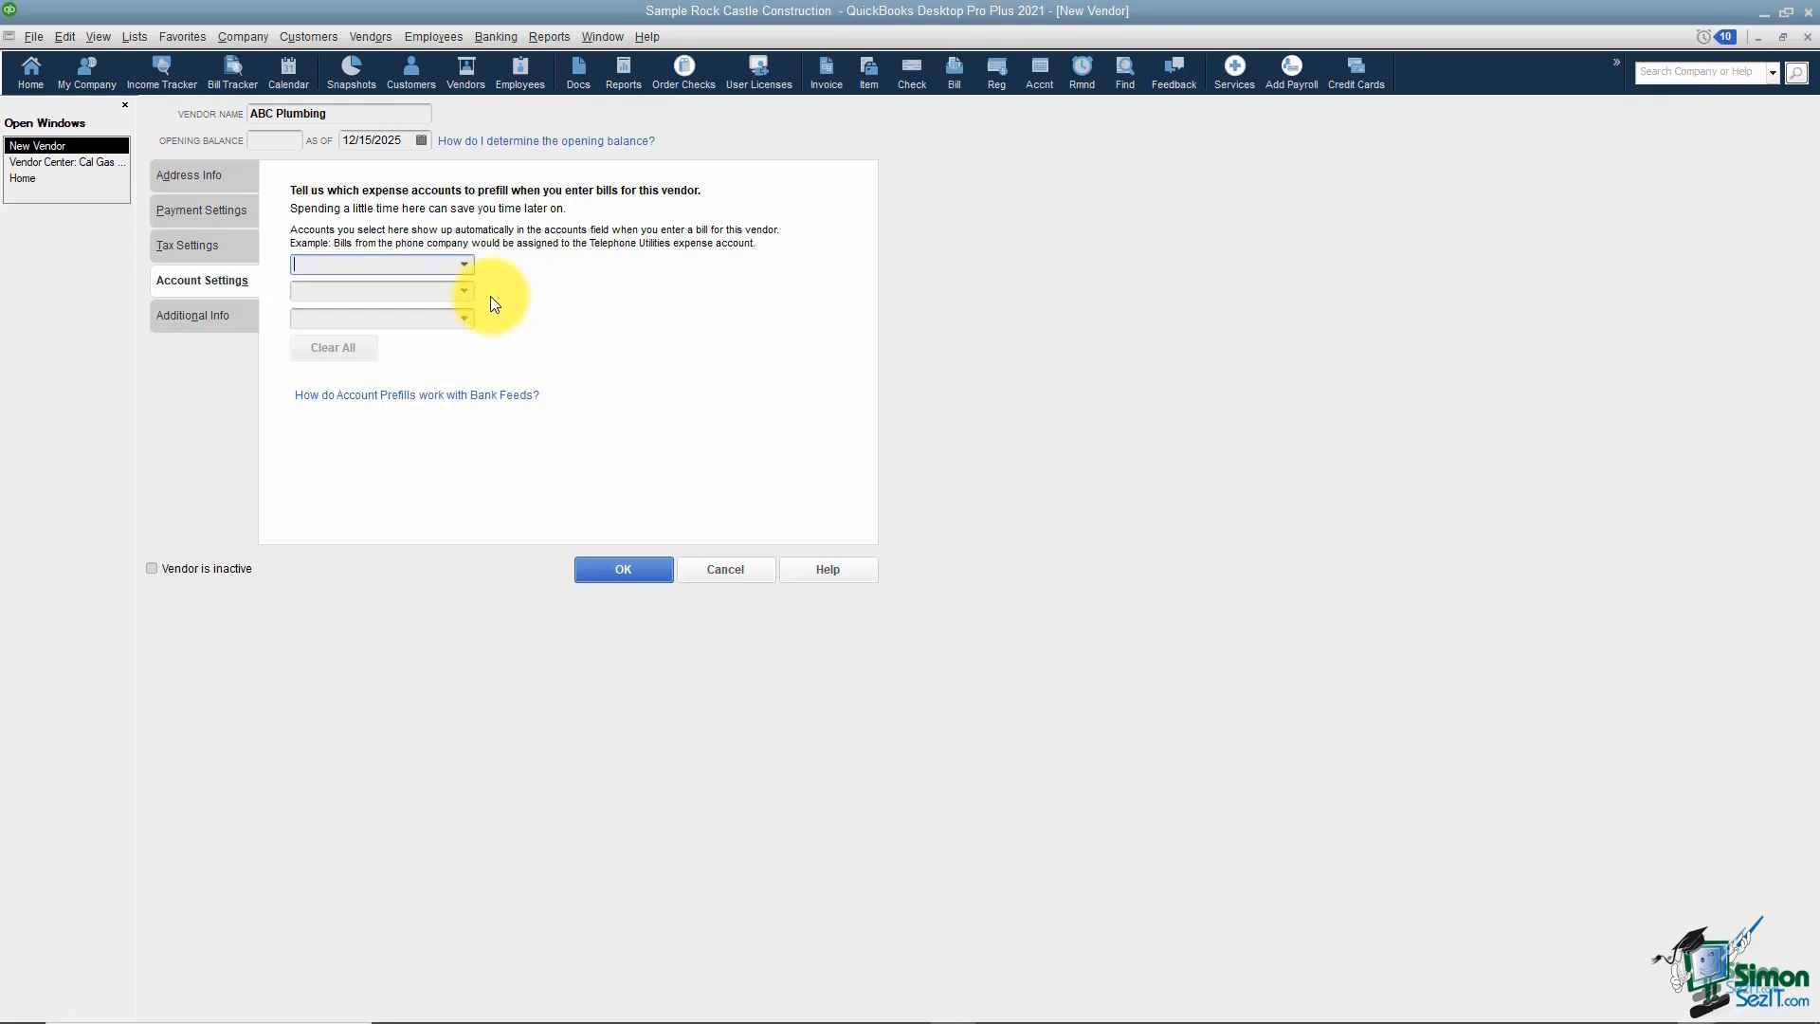
click(465, 266)
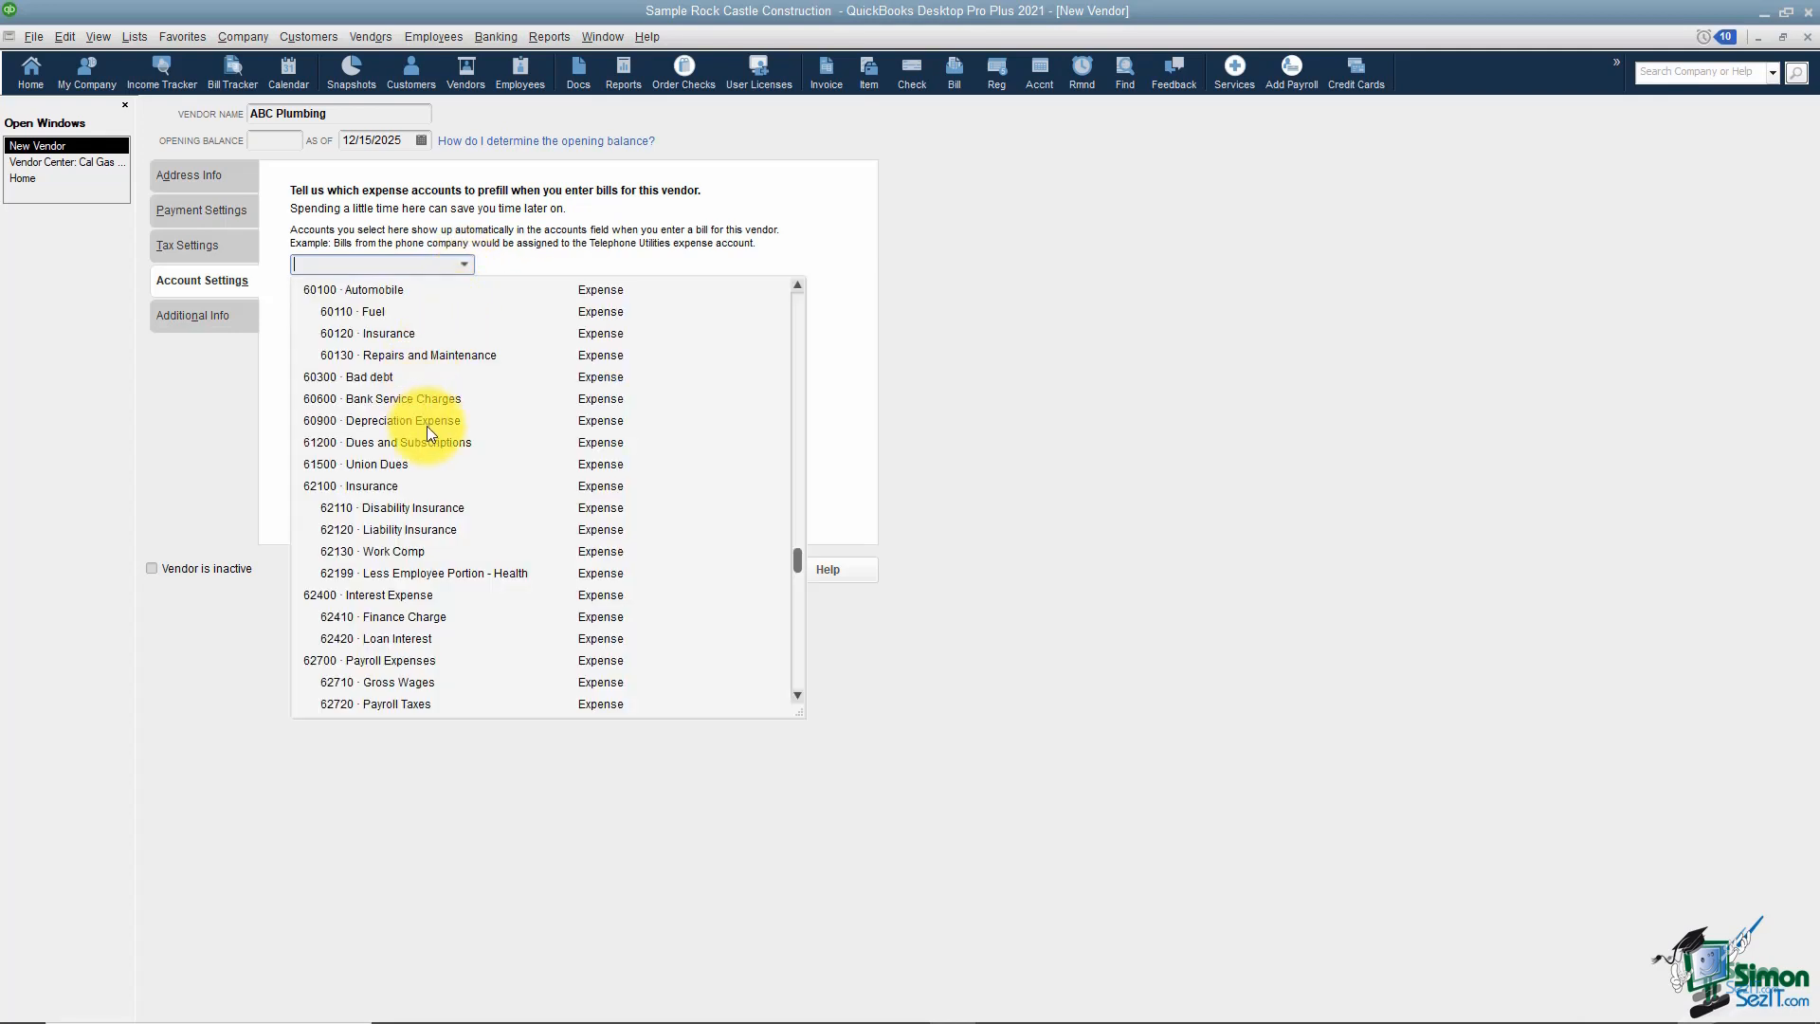
click(497, 267)
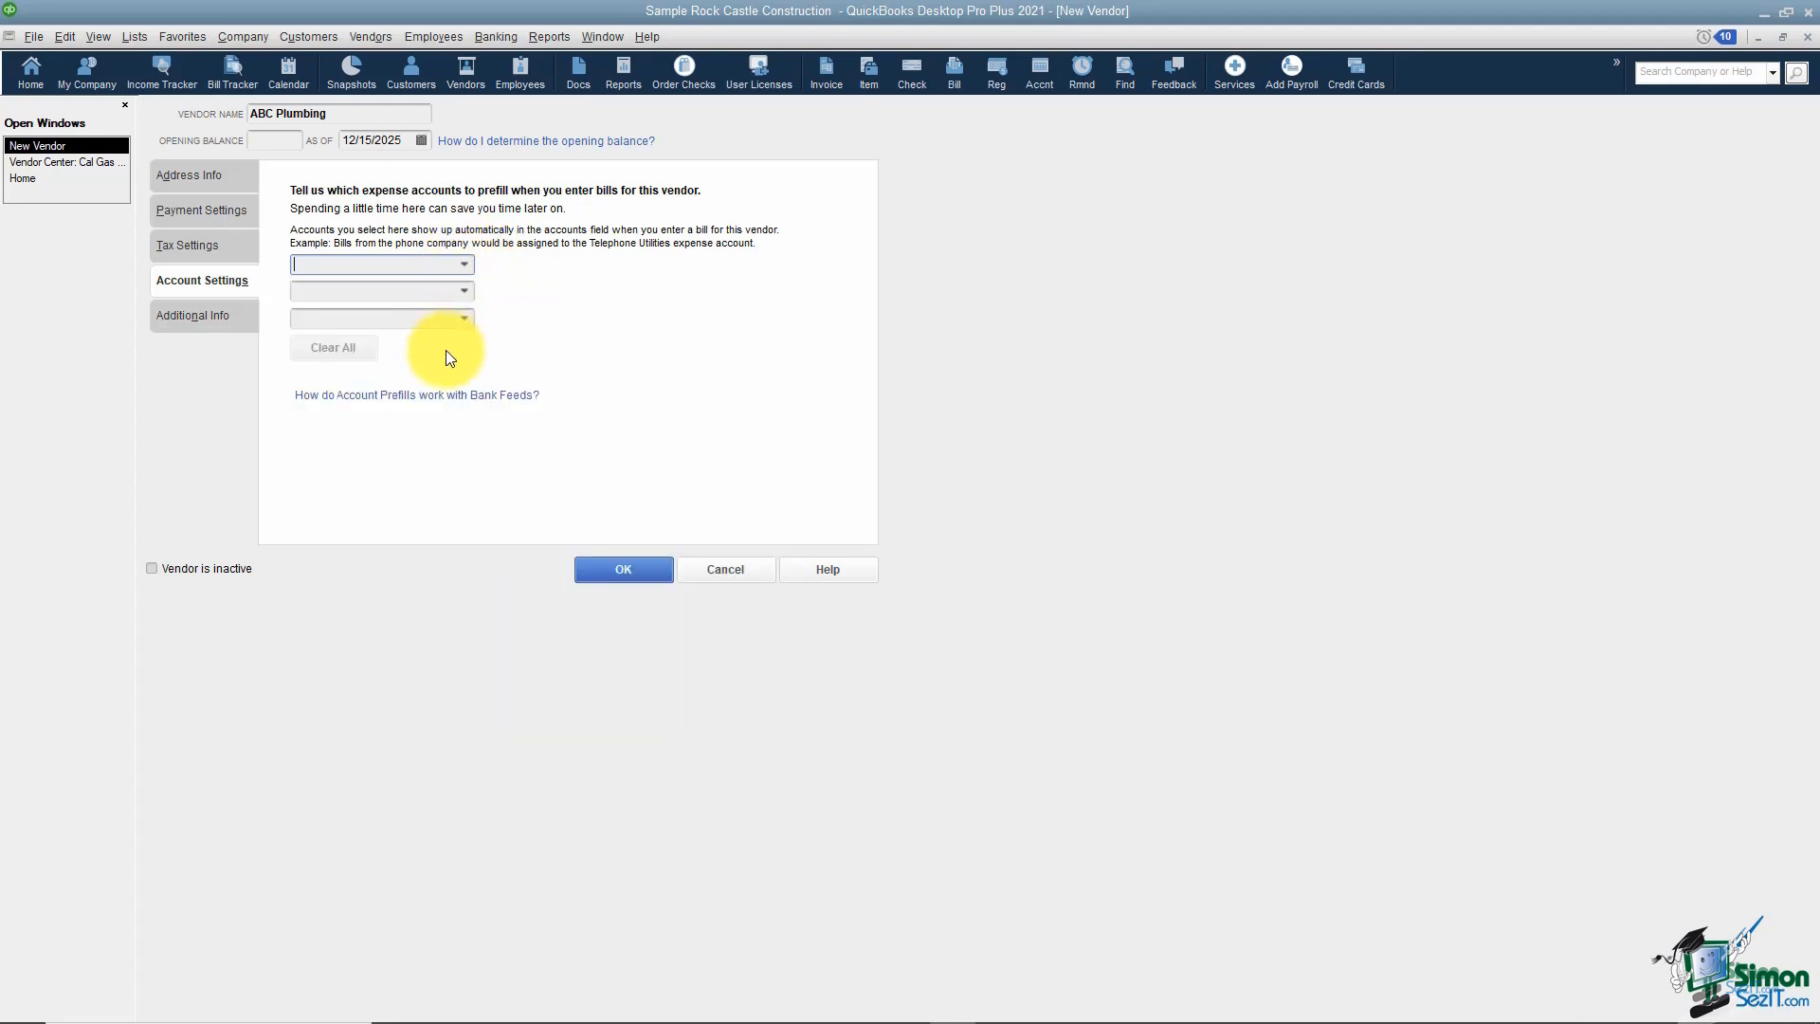
Step: Review the vendor type choices and custom field setup, and save the ABC Plumbing vendor
click(210, 322)
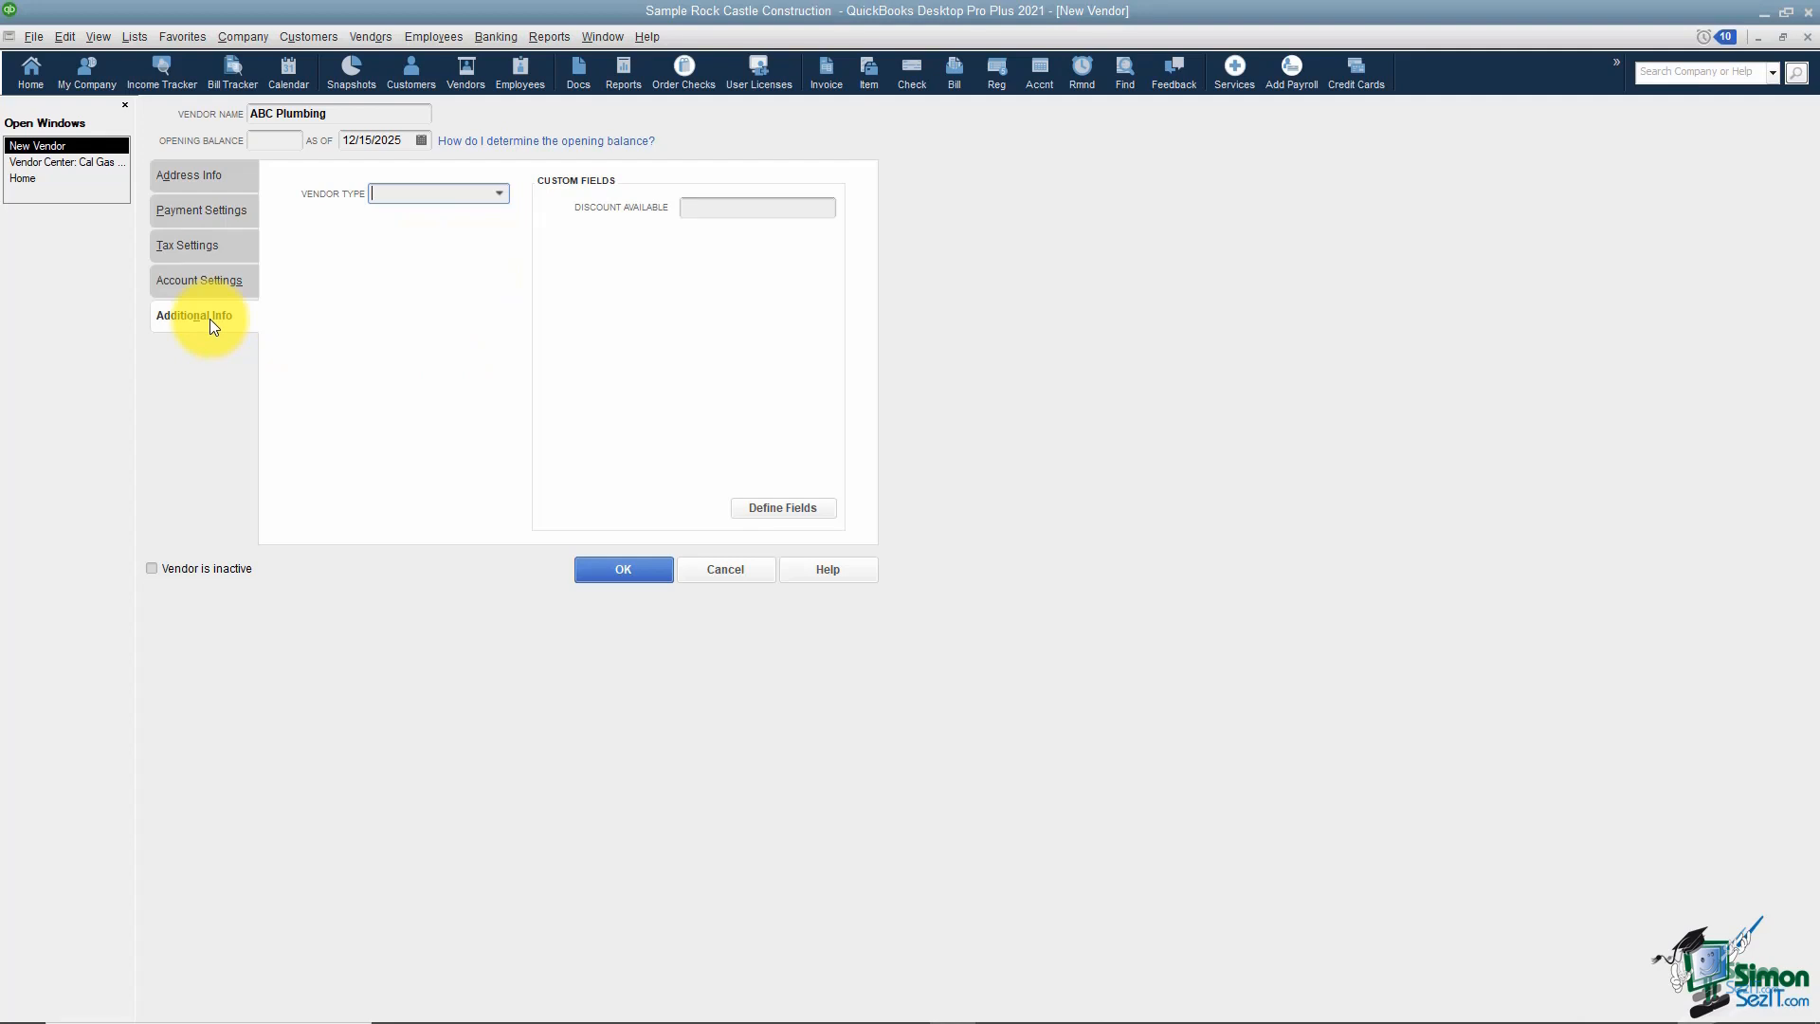
click(498, 194)
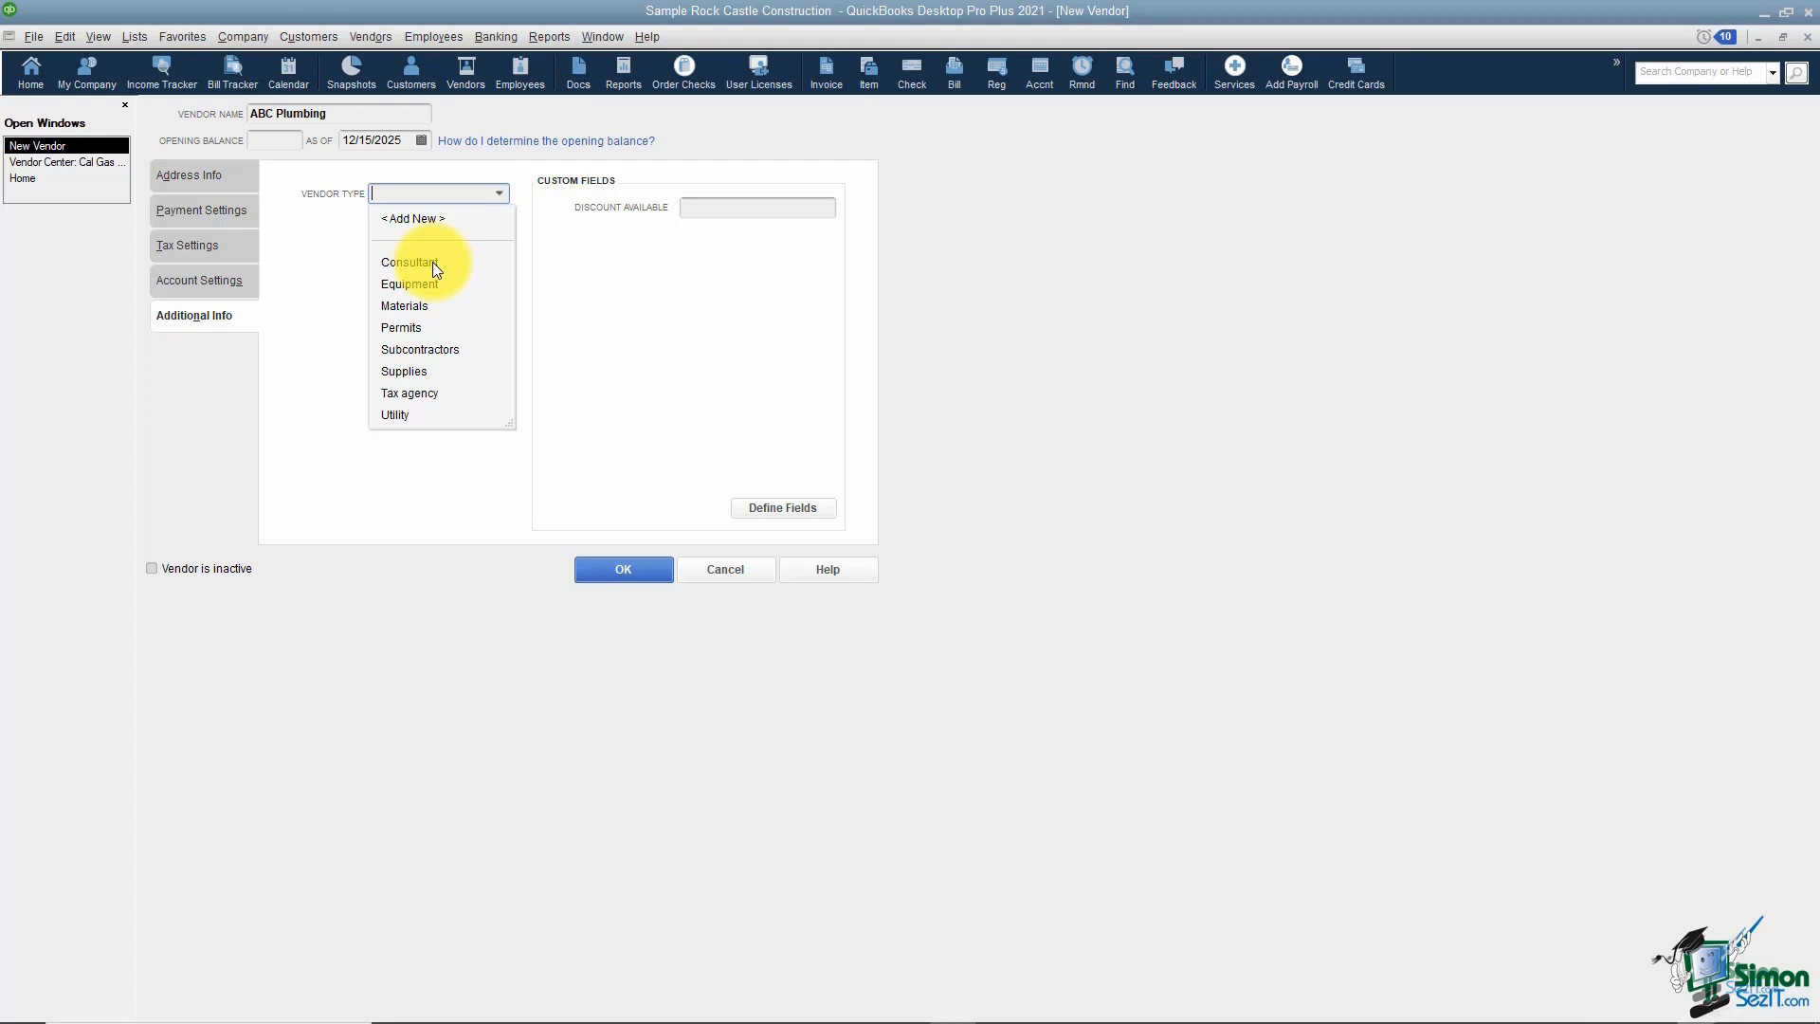
click(561, 299)
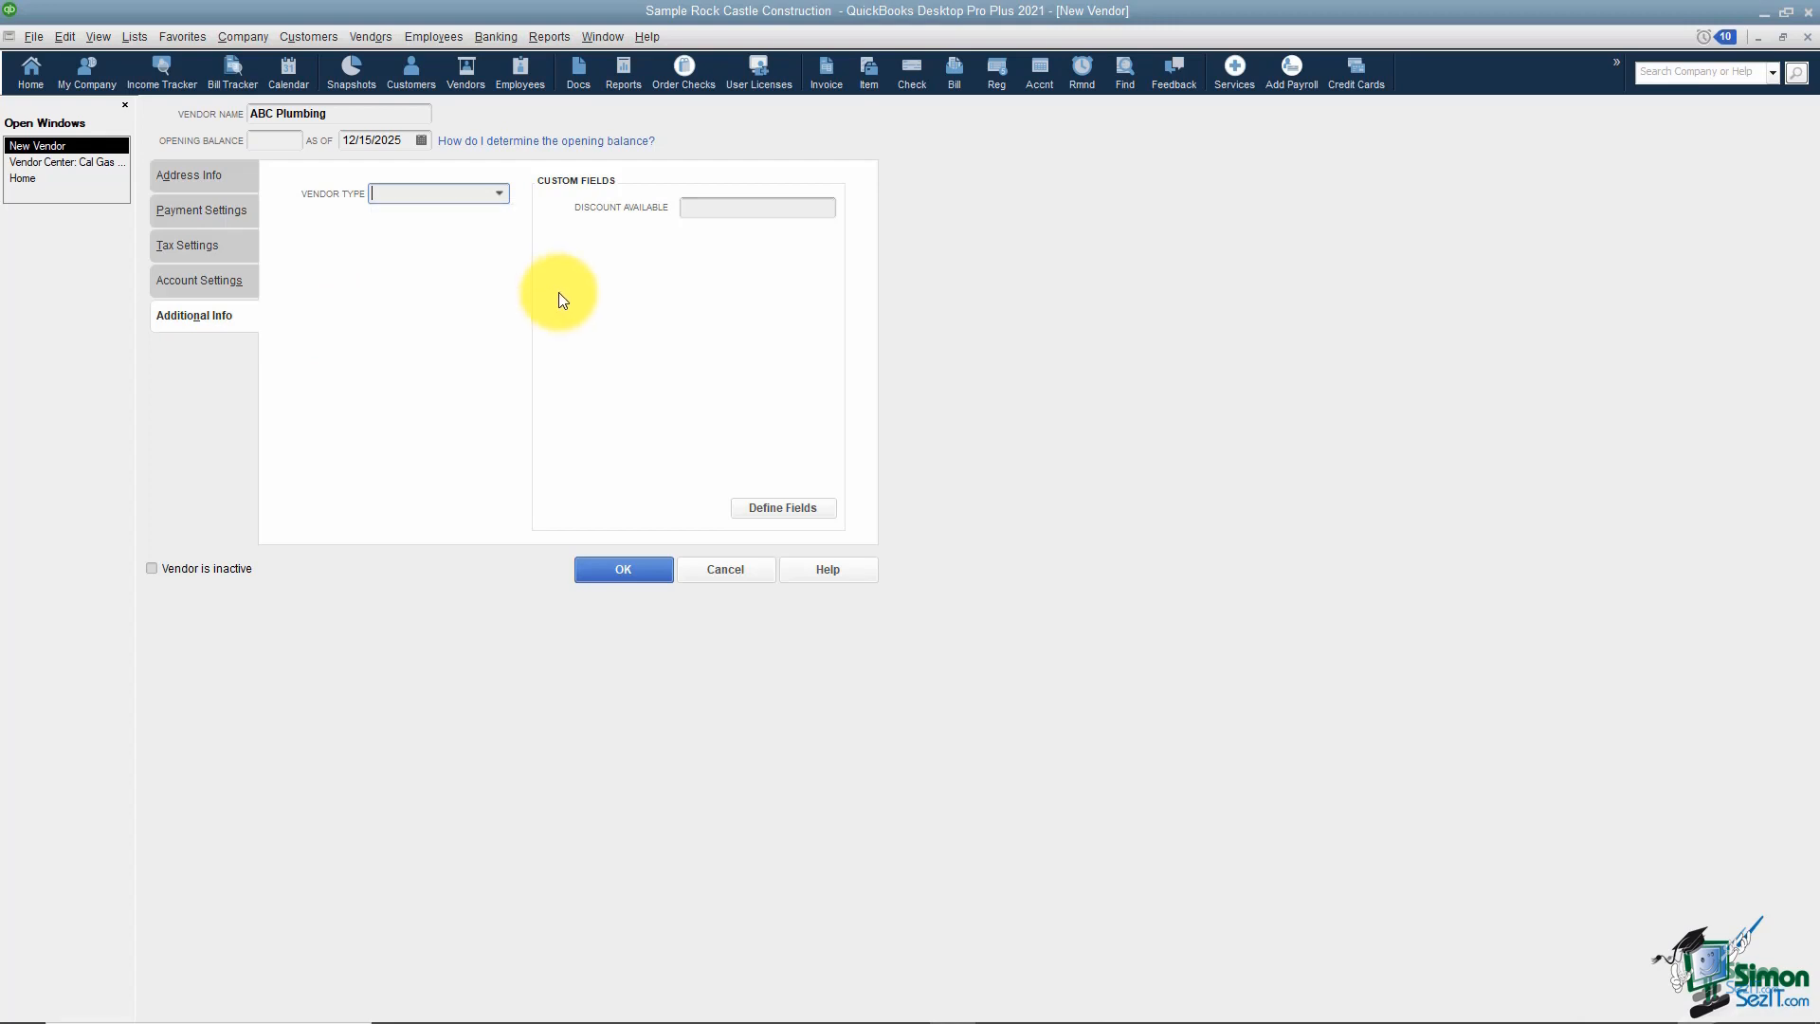
click(770, 508)
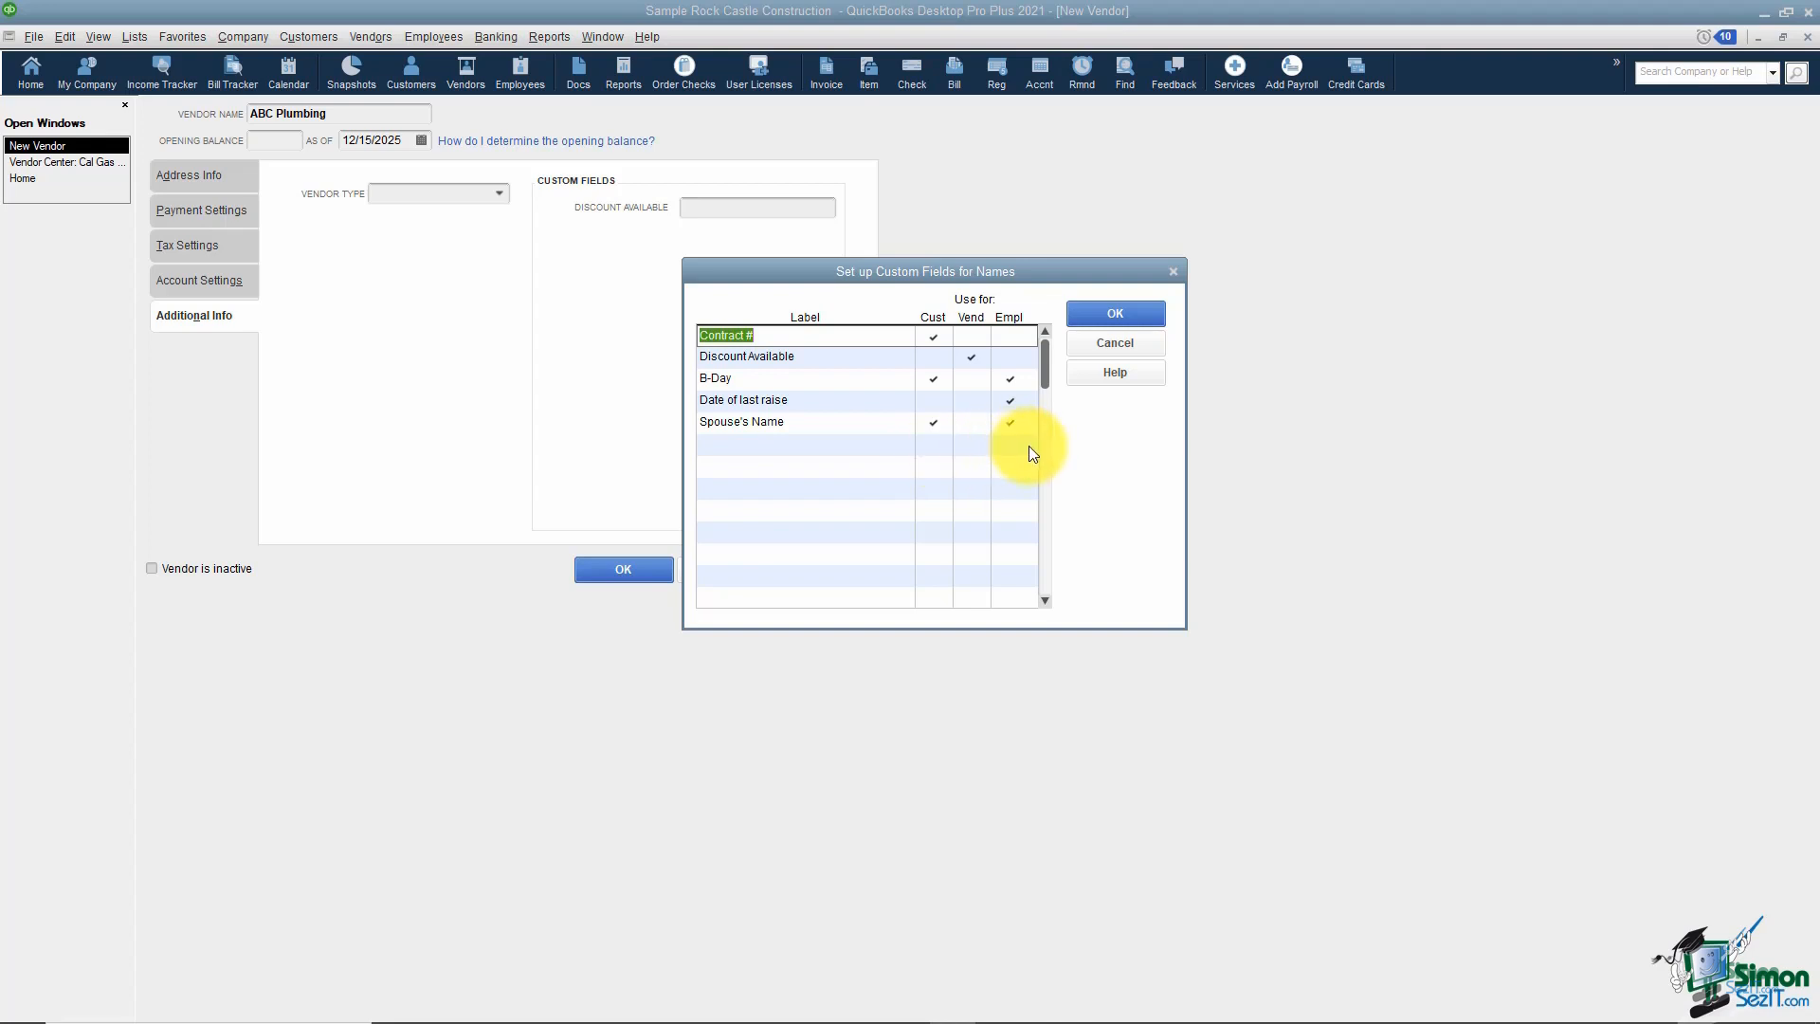
click(1095, 312)
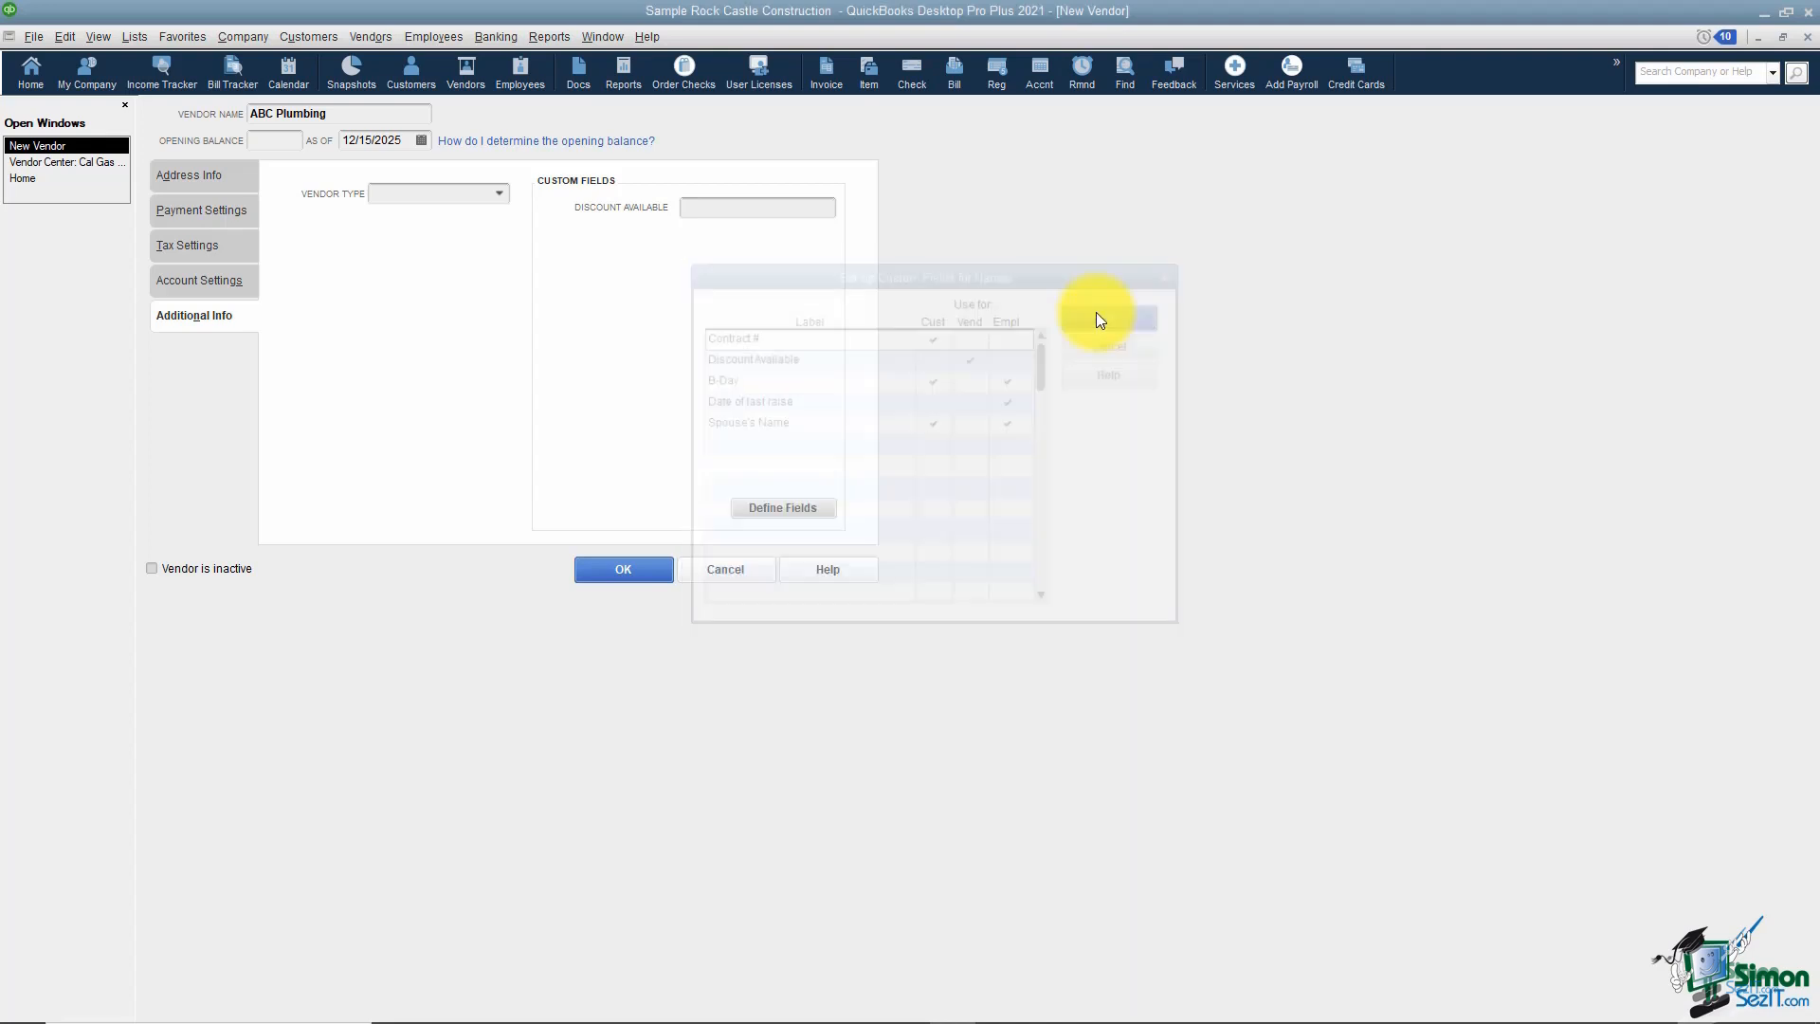
click(642, 576)
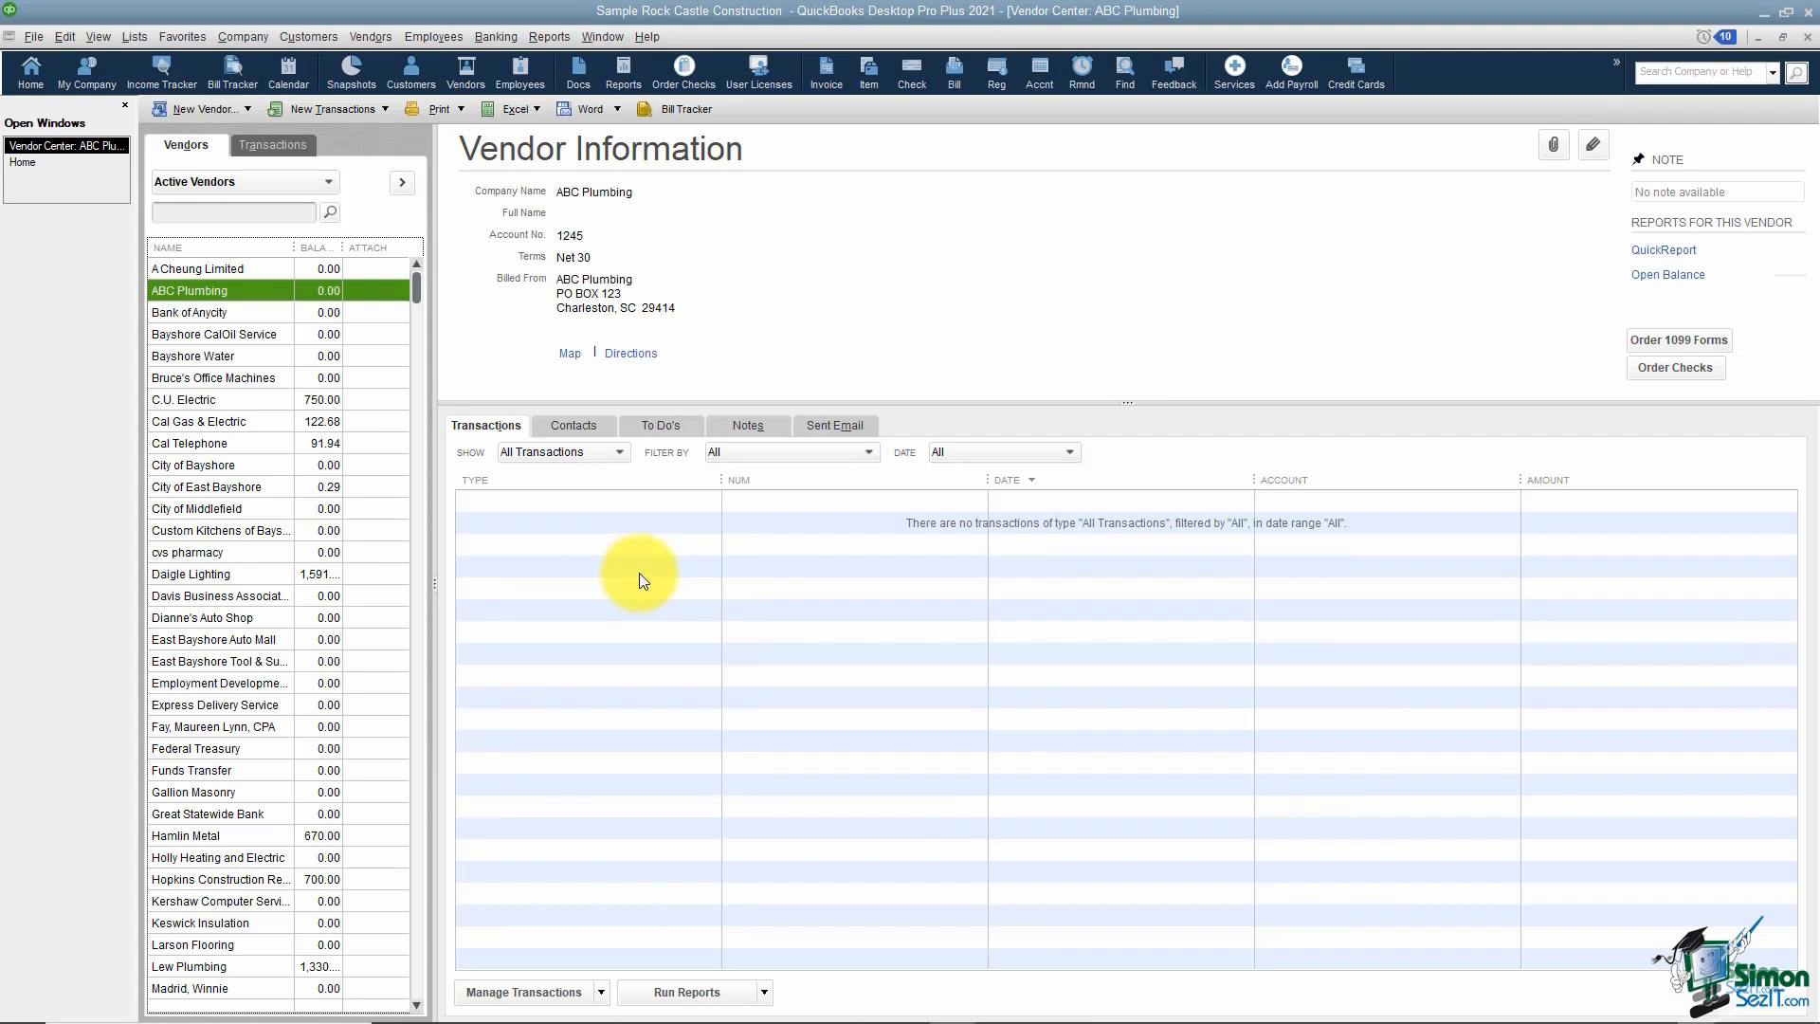
Step: Start a new vendor bill for Cal Gas & Electric and delete its prefilled utilities expense line
click(21, 162)
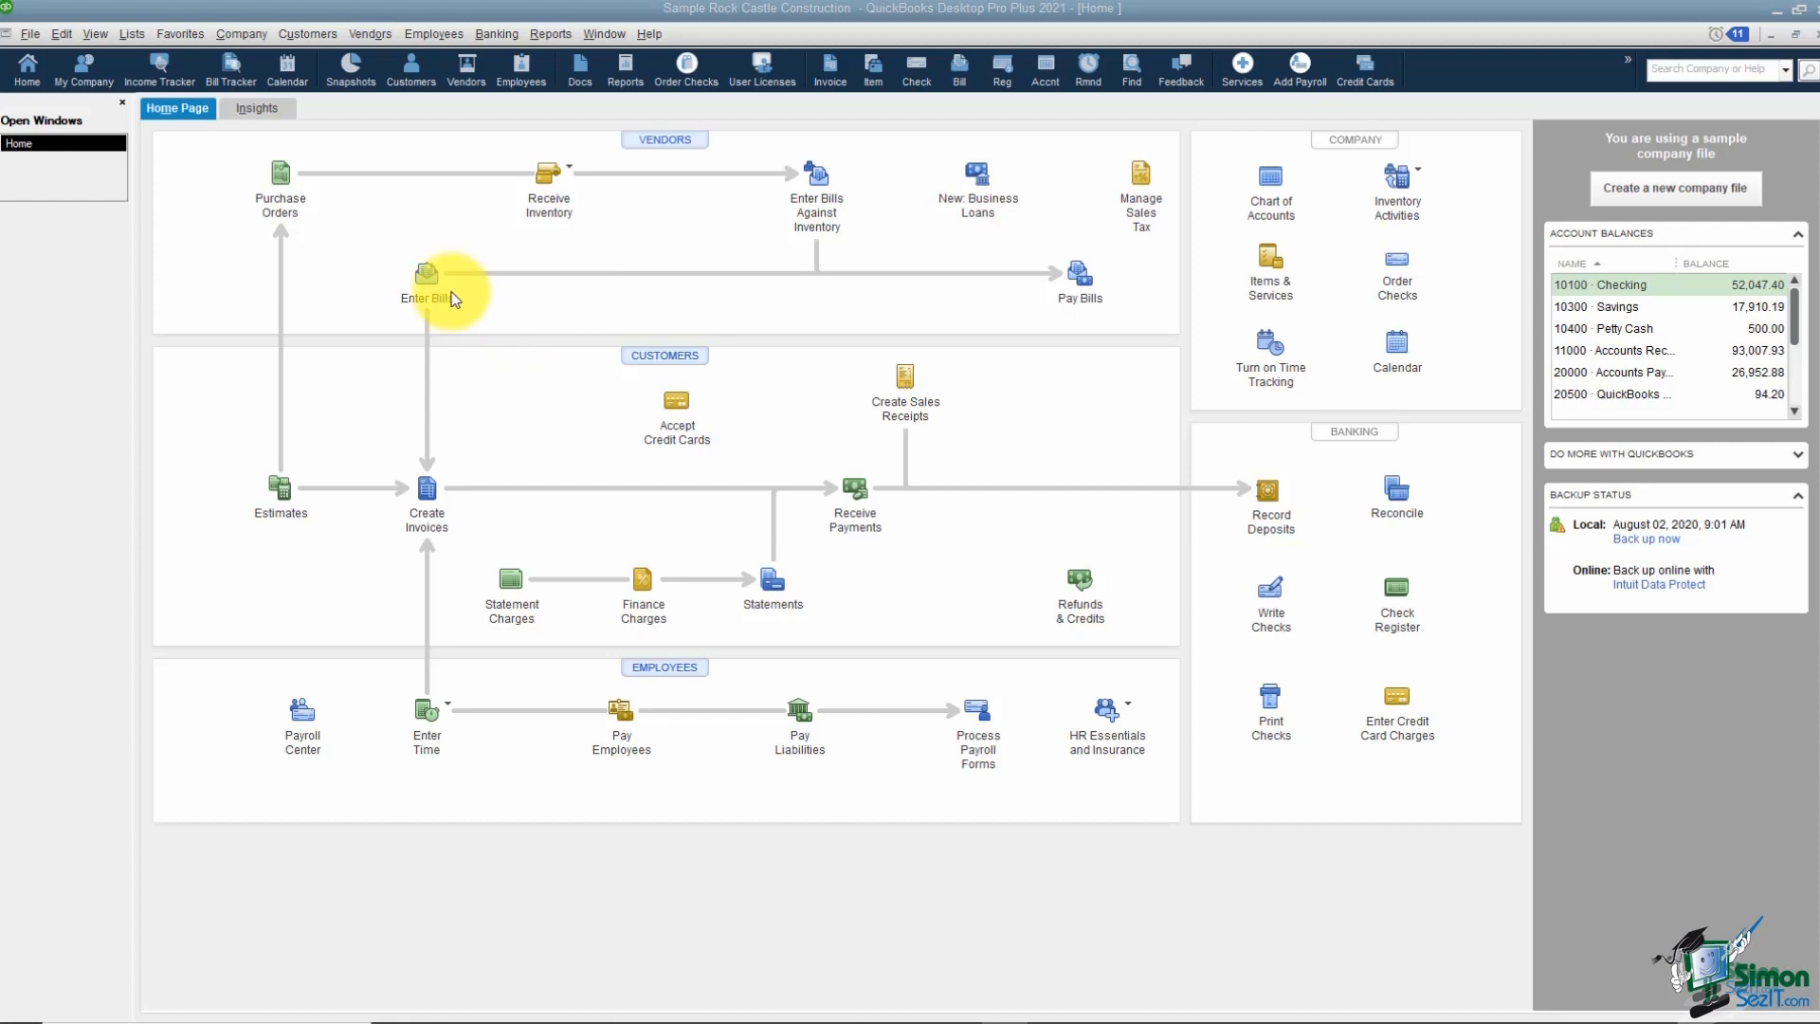
click(426, 275)
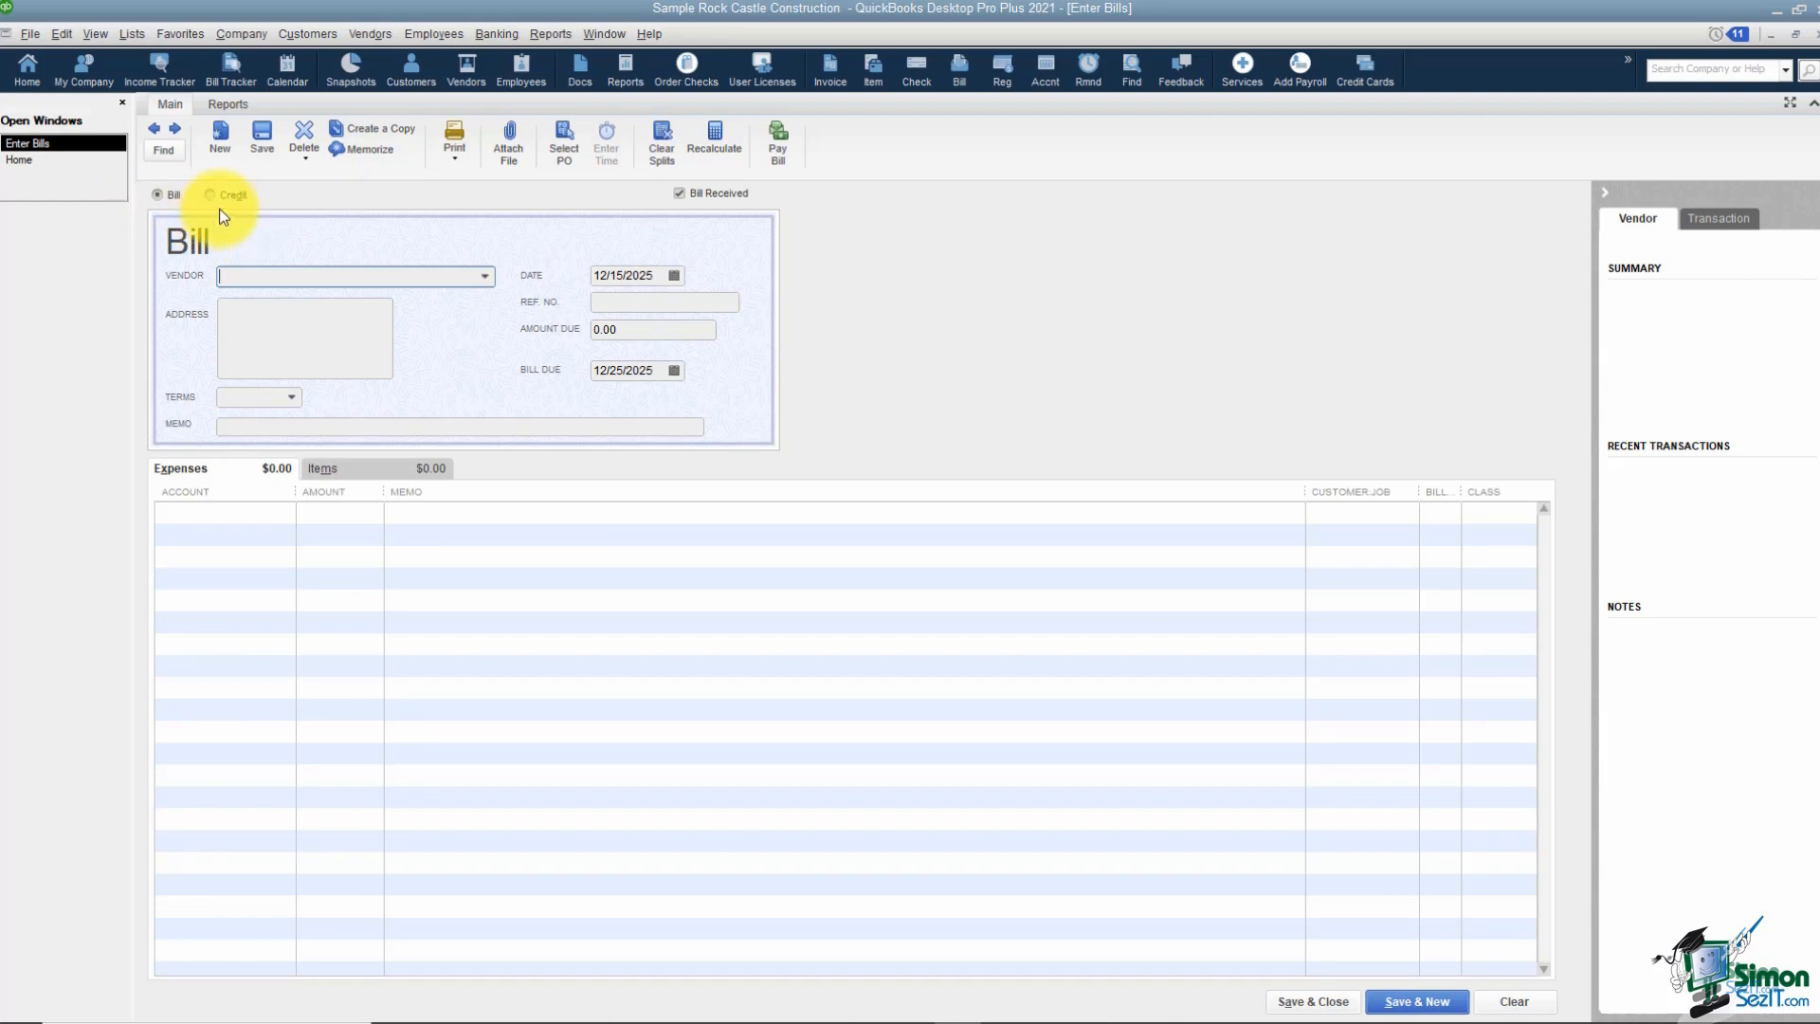
click(484, 277)
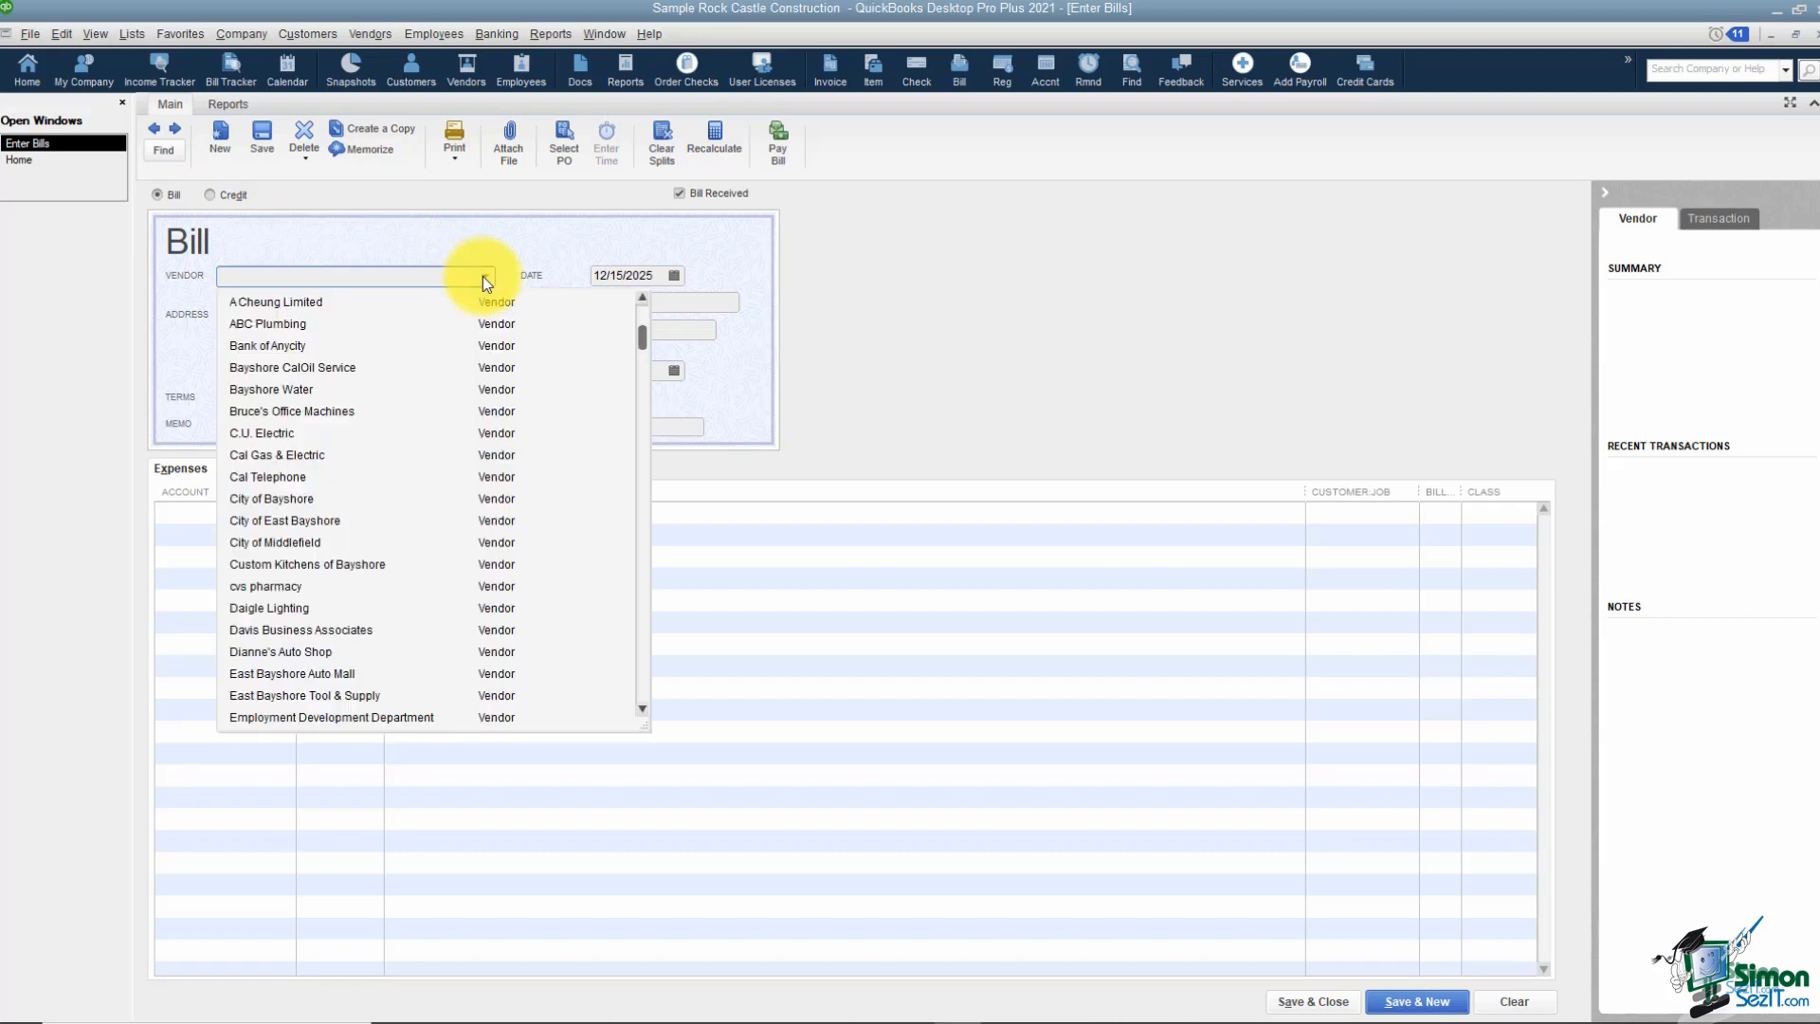
click(270, 454)
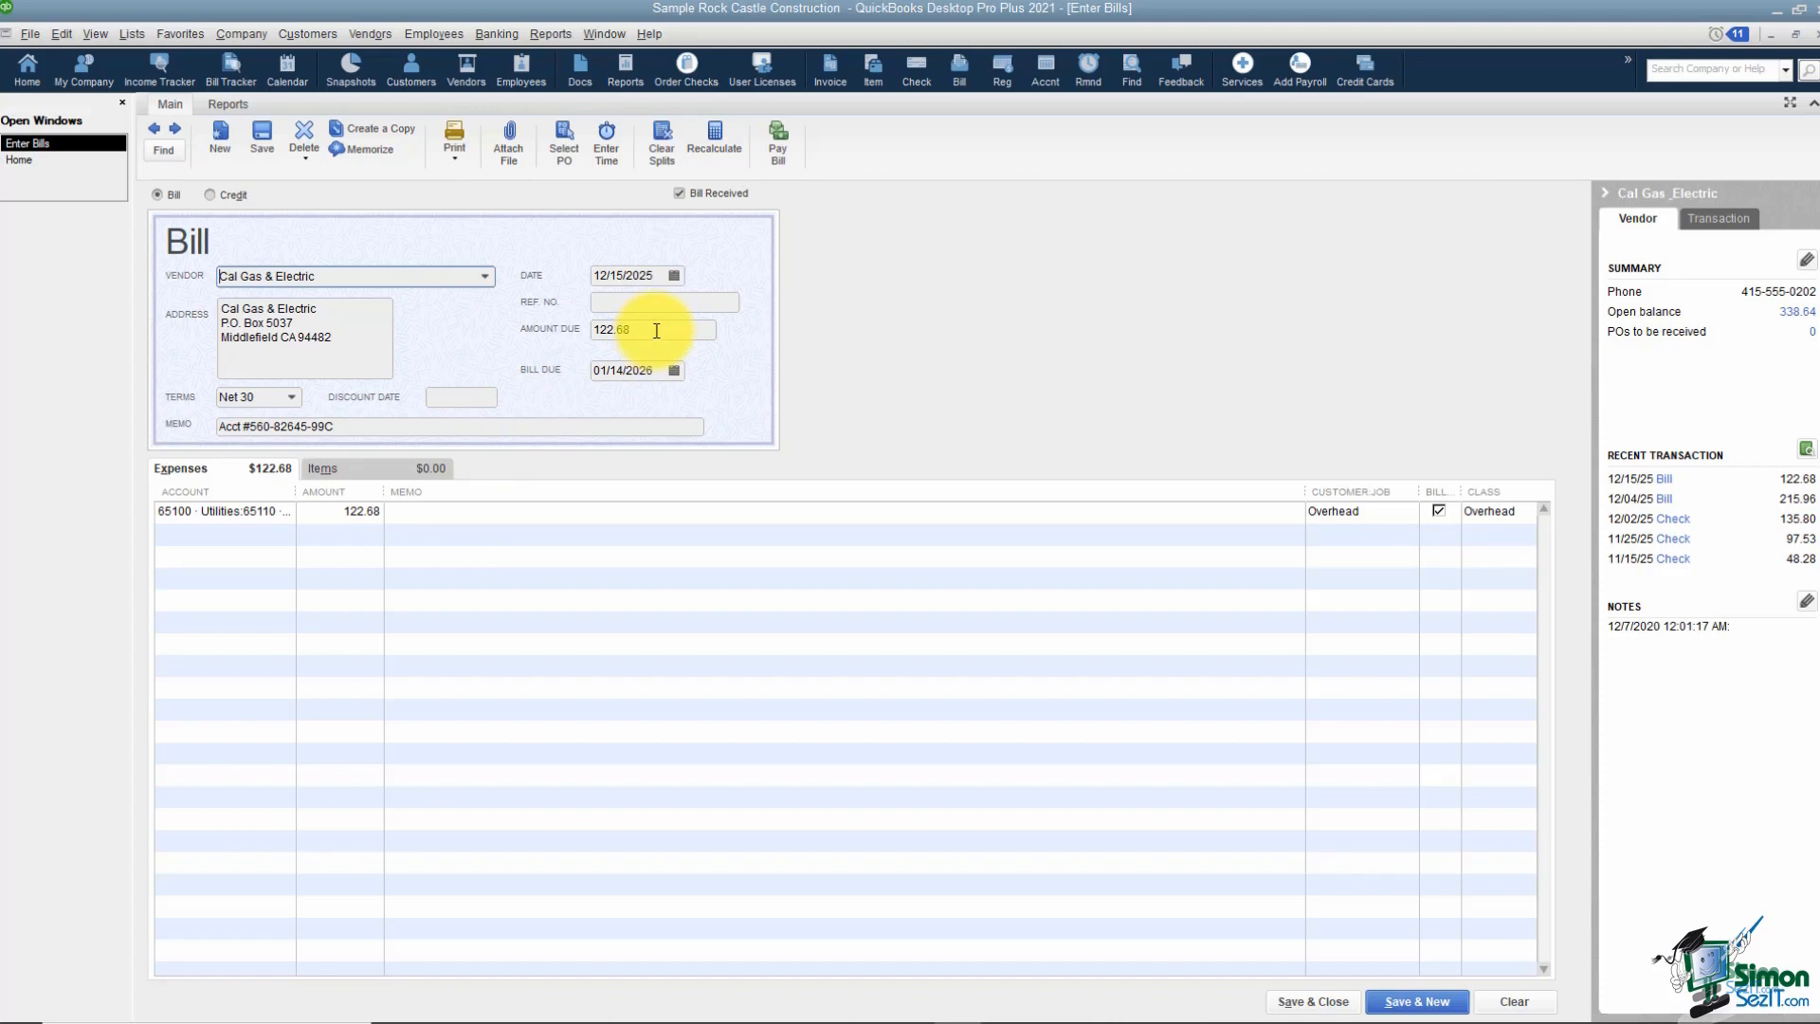
click(262, 512)
click(263, 511)
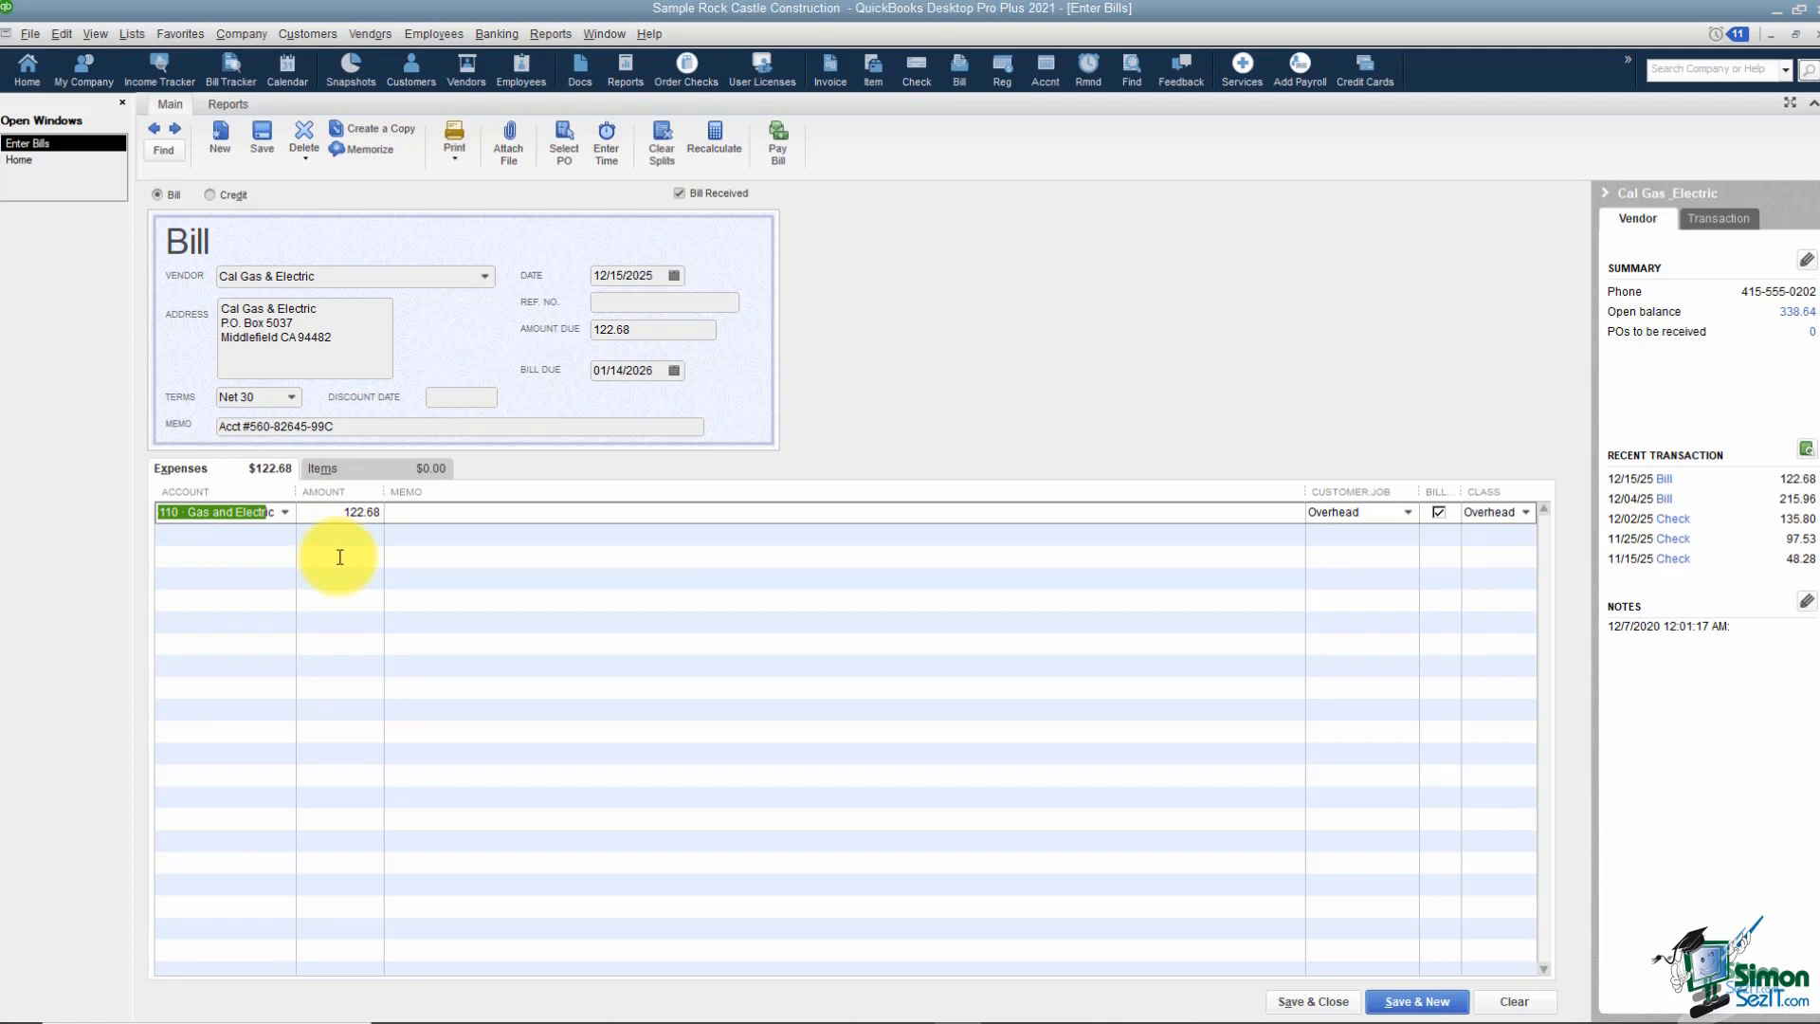
key(ctrl+Delete)
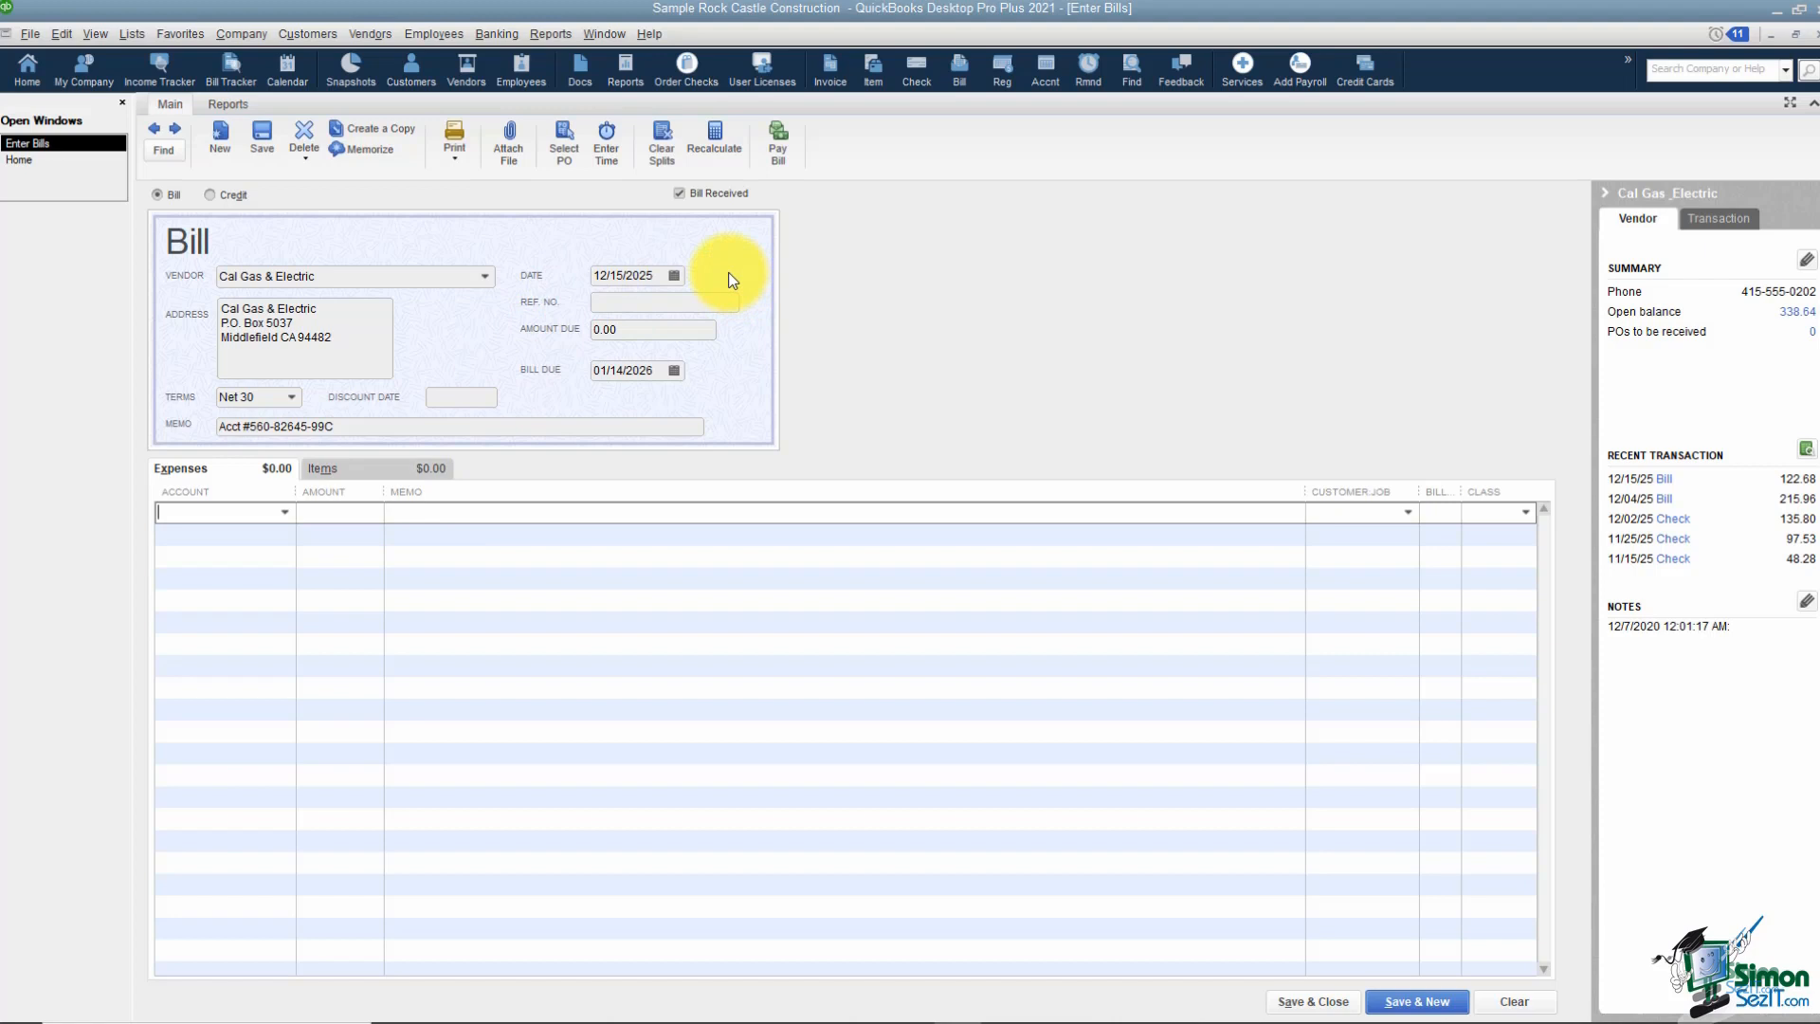
Step: Set the bill's date to 12/17/2025 and its reference number to 45698
click(674, 274)
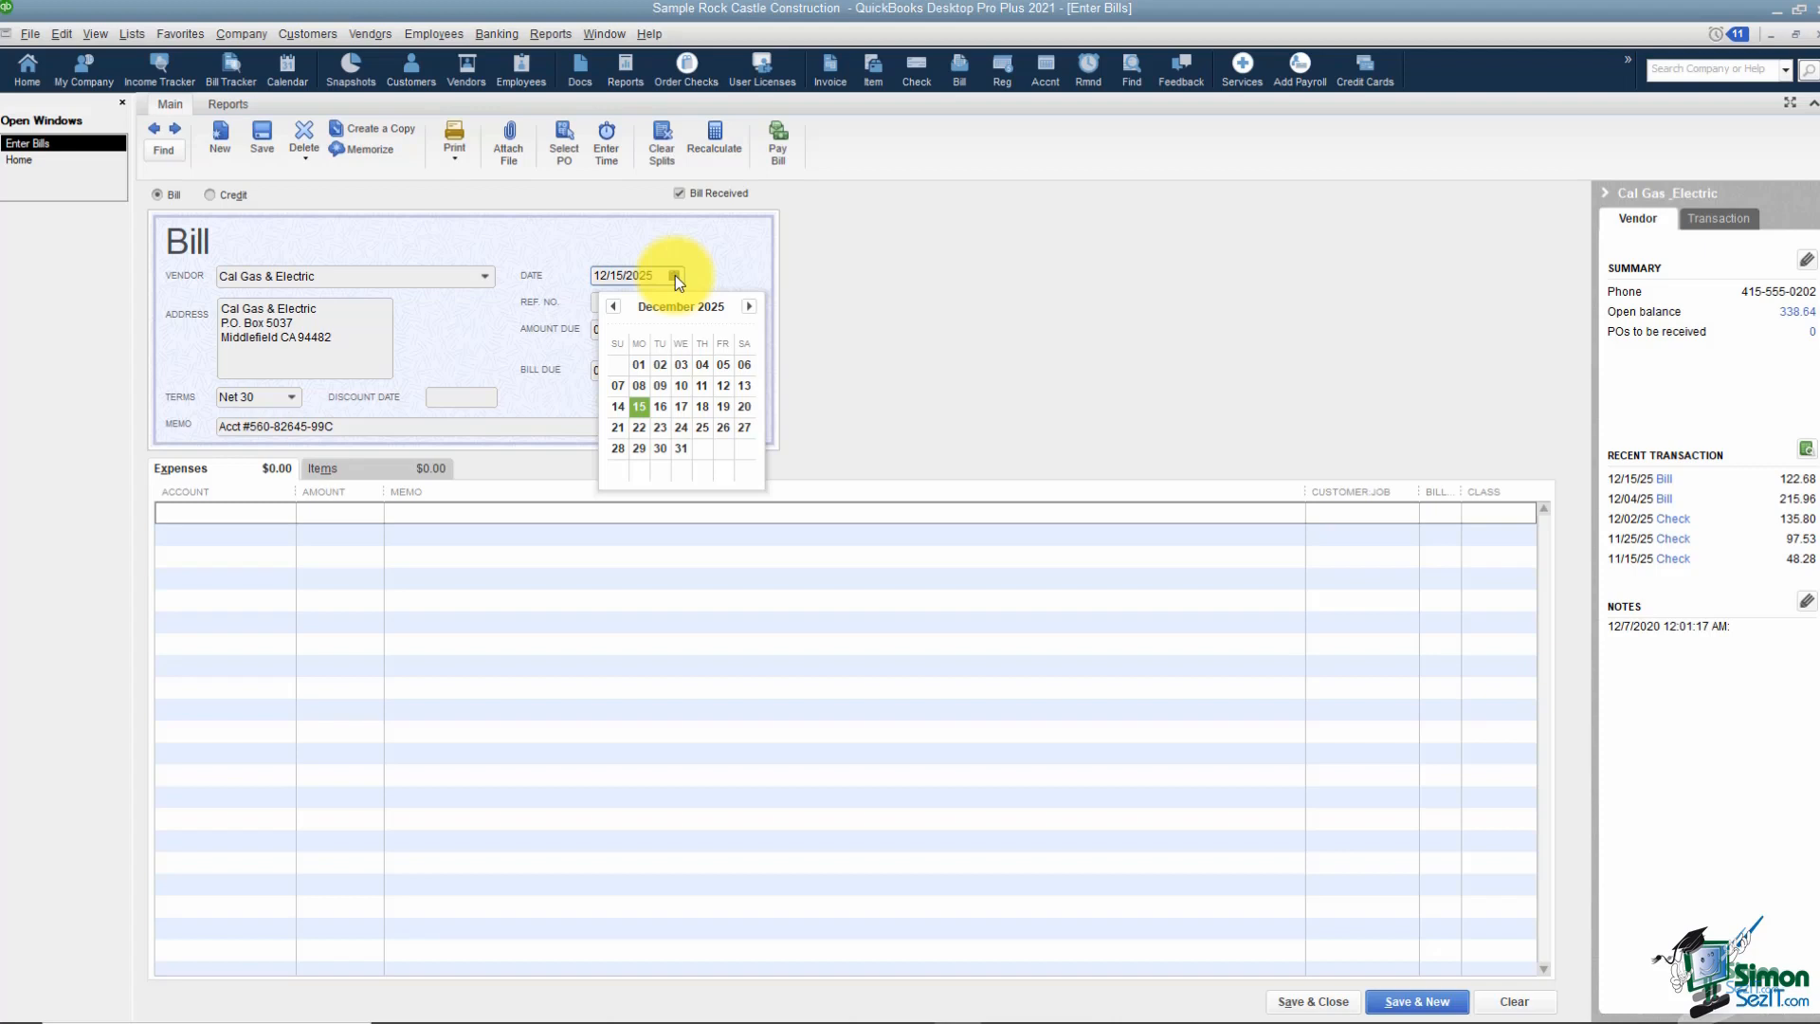
click(681, 407)
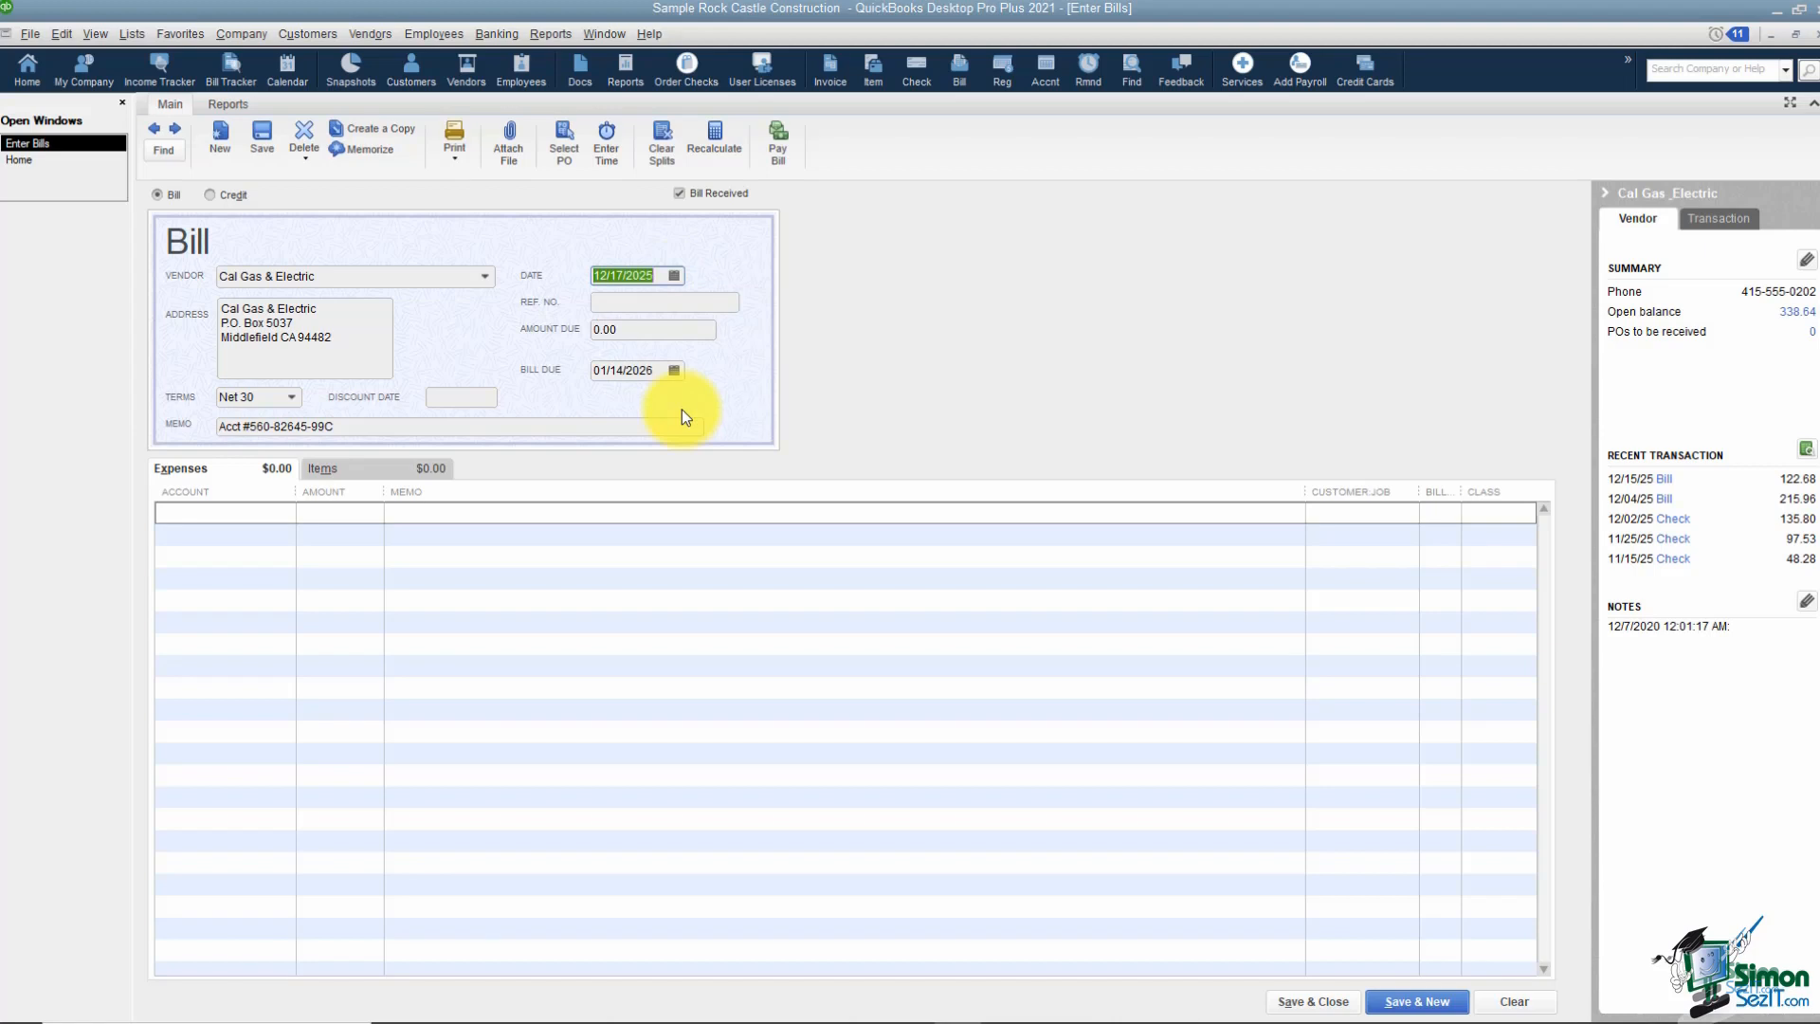
click(668, 302)
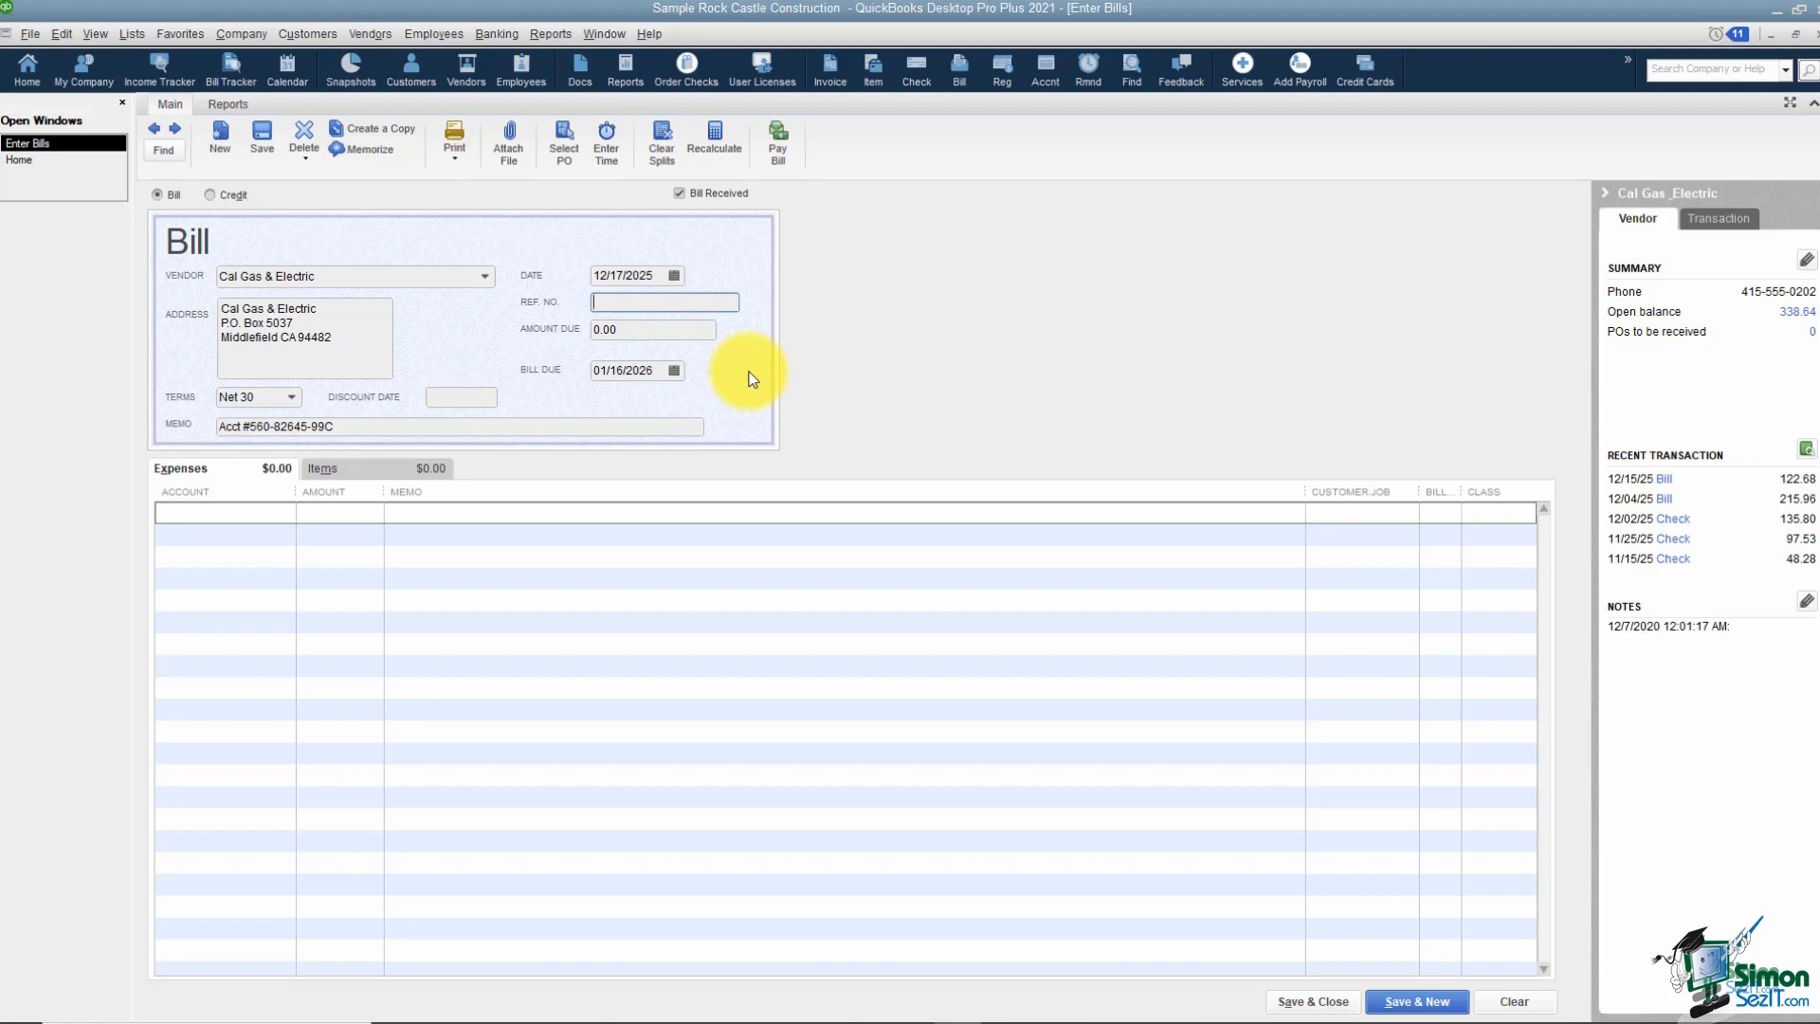
text(45698)
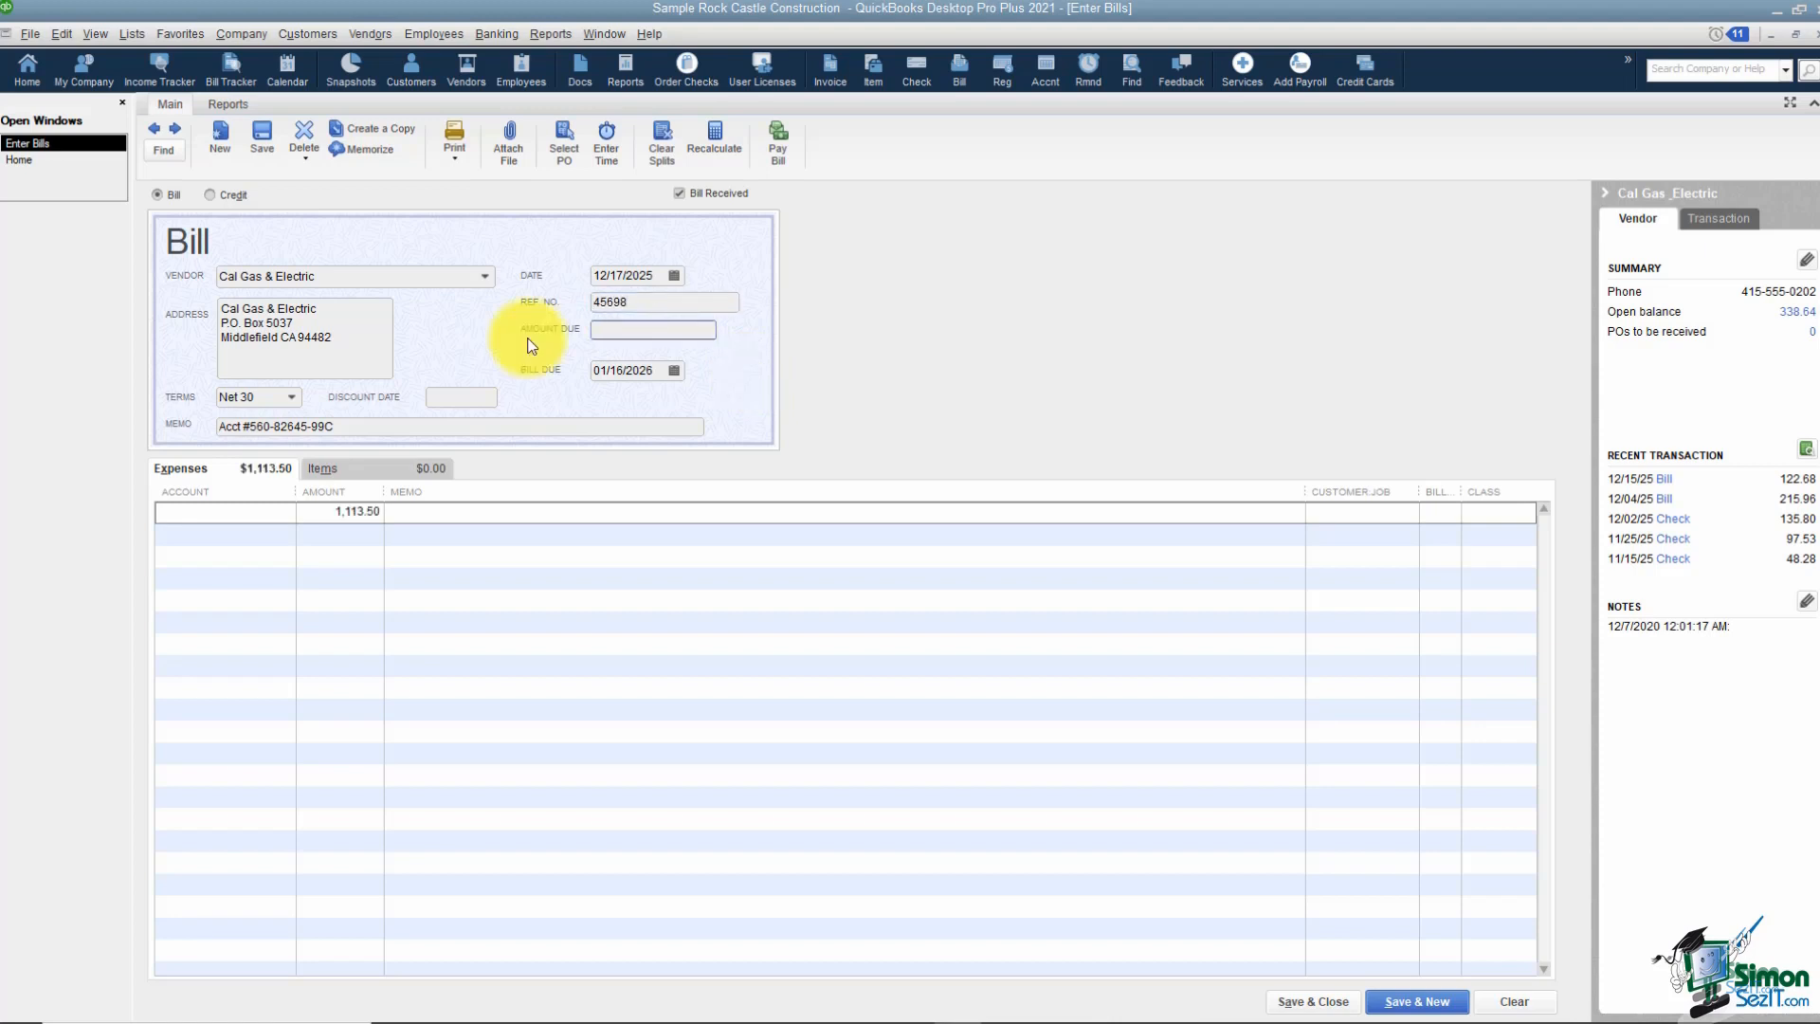
Step: Set the bill's amount due to 113.50 and its due date to 01/17/2026
text(113.50)
key(Tab)
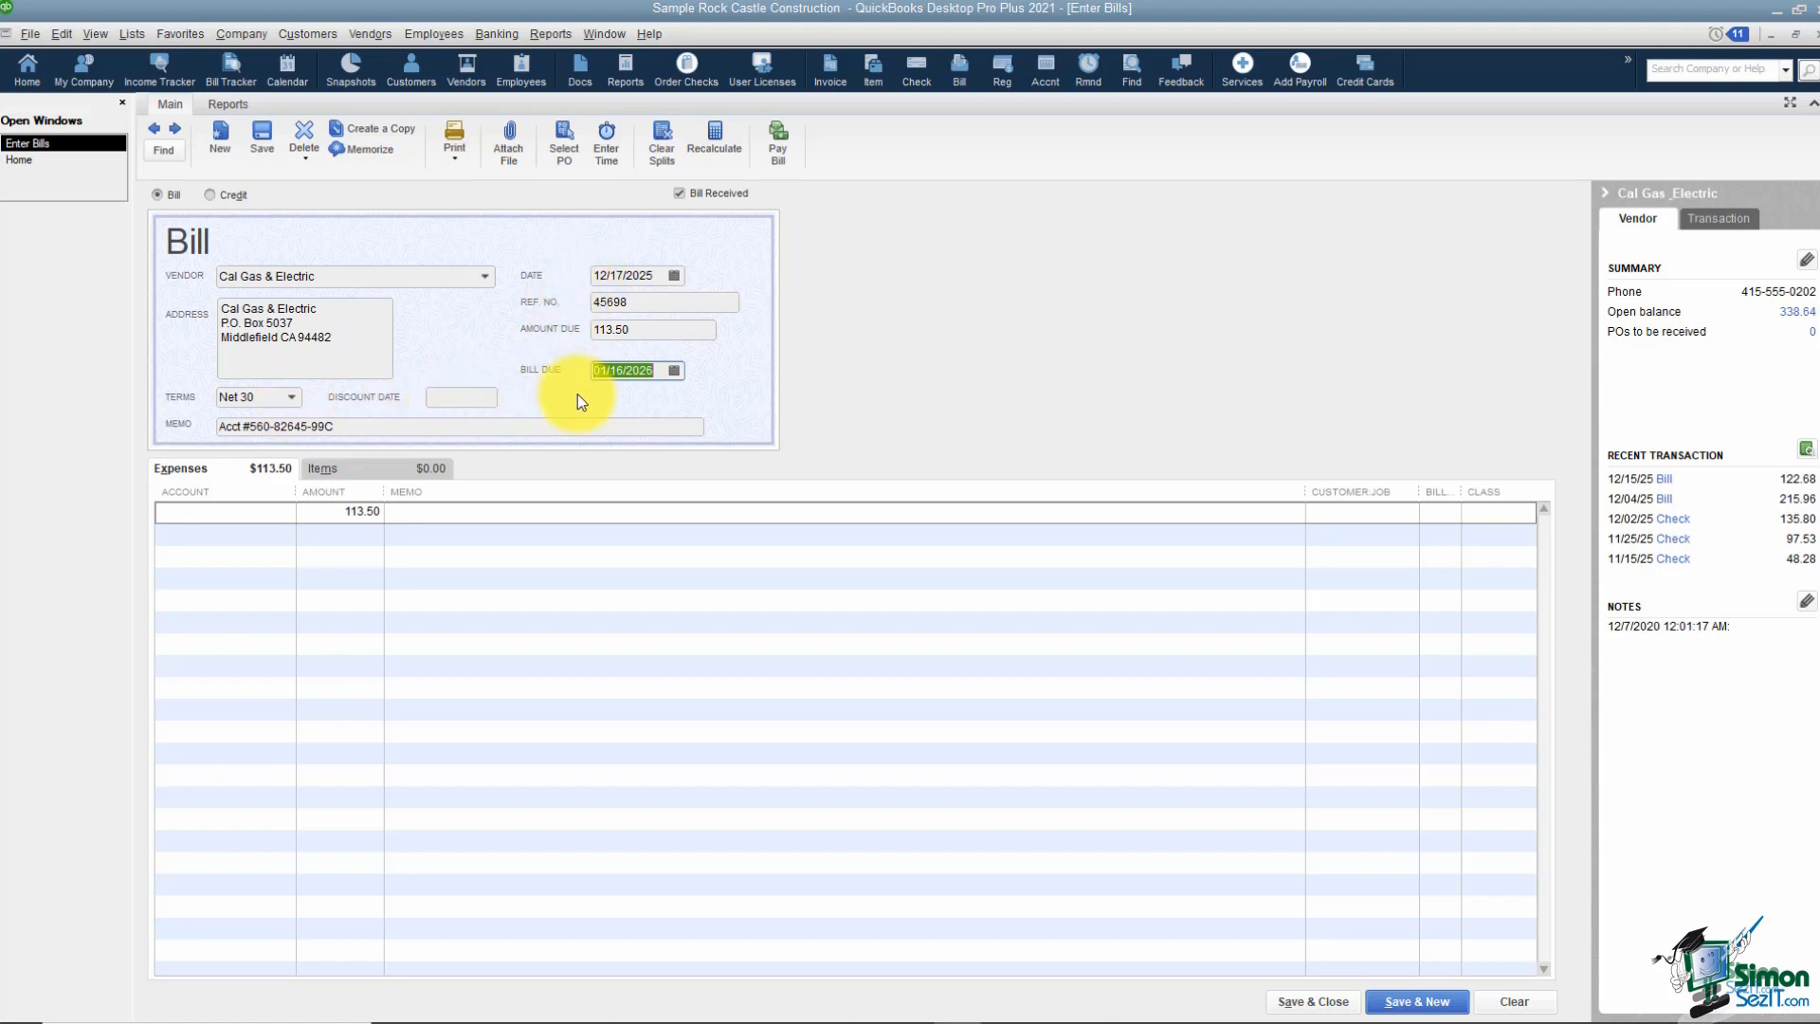
click(674, 371)
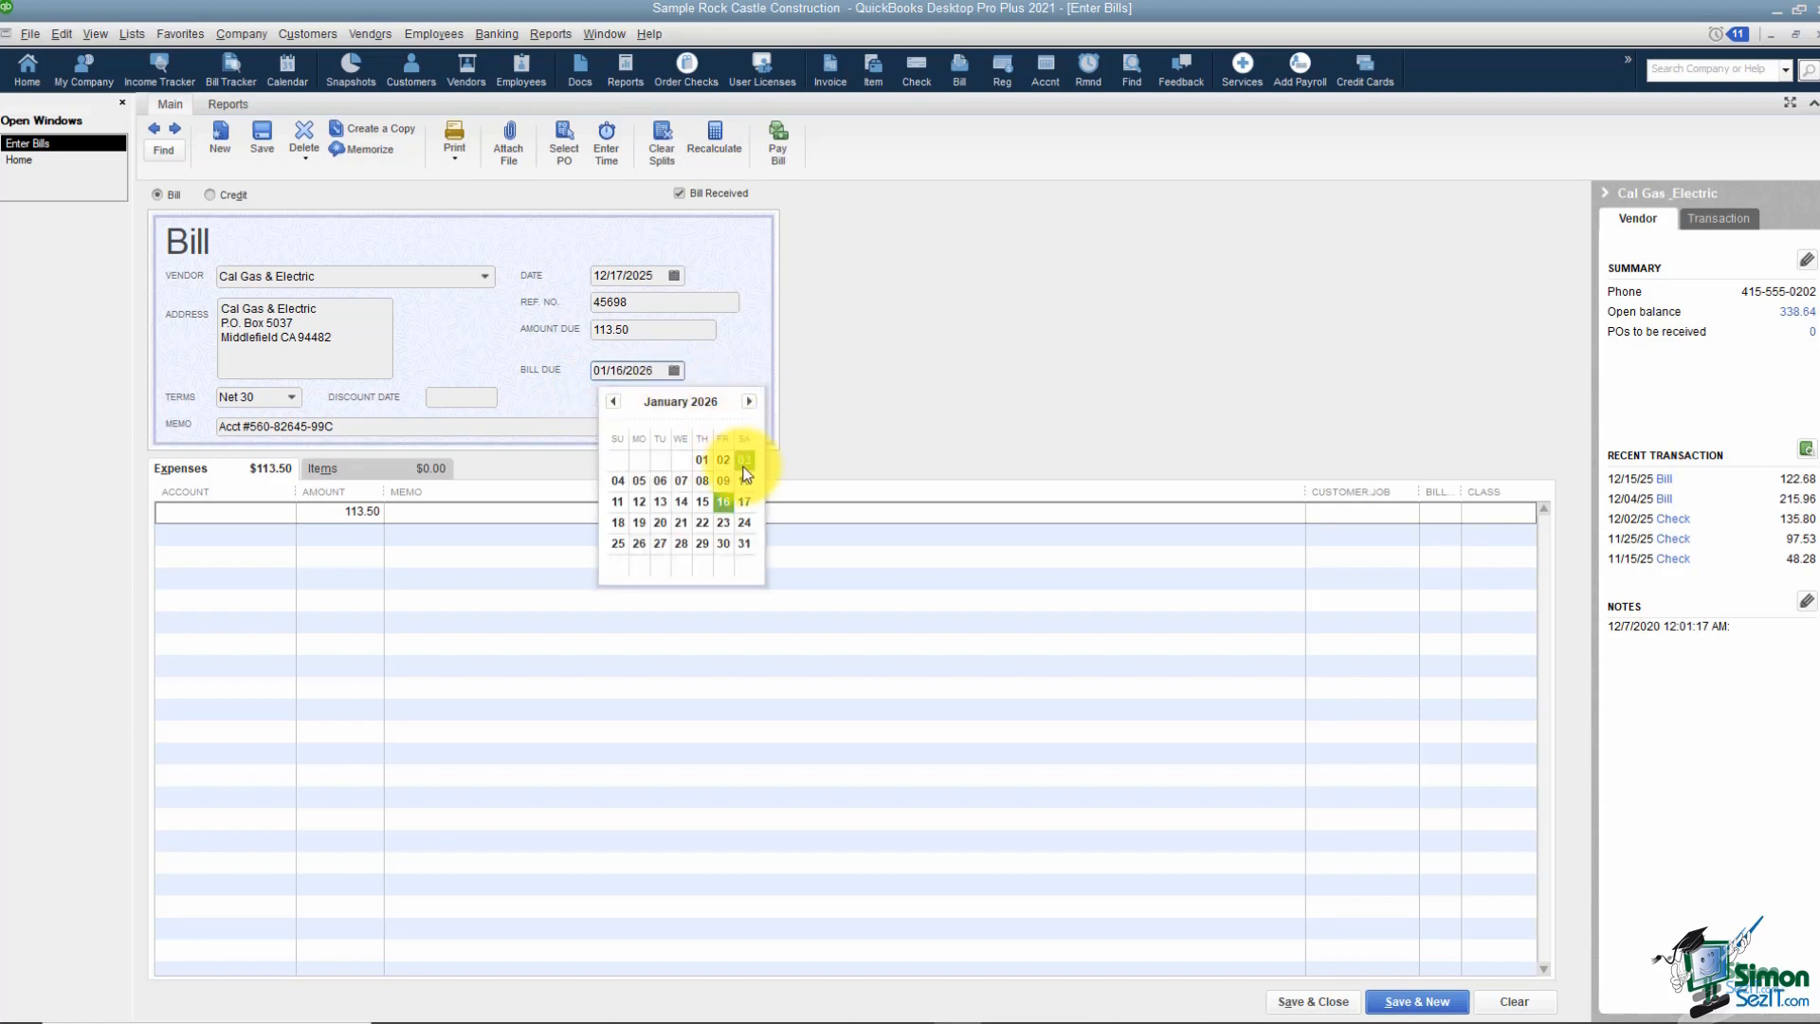
click(744, 501)
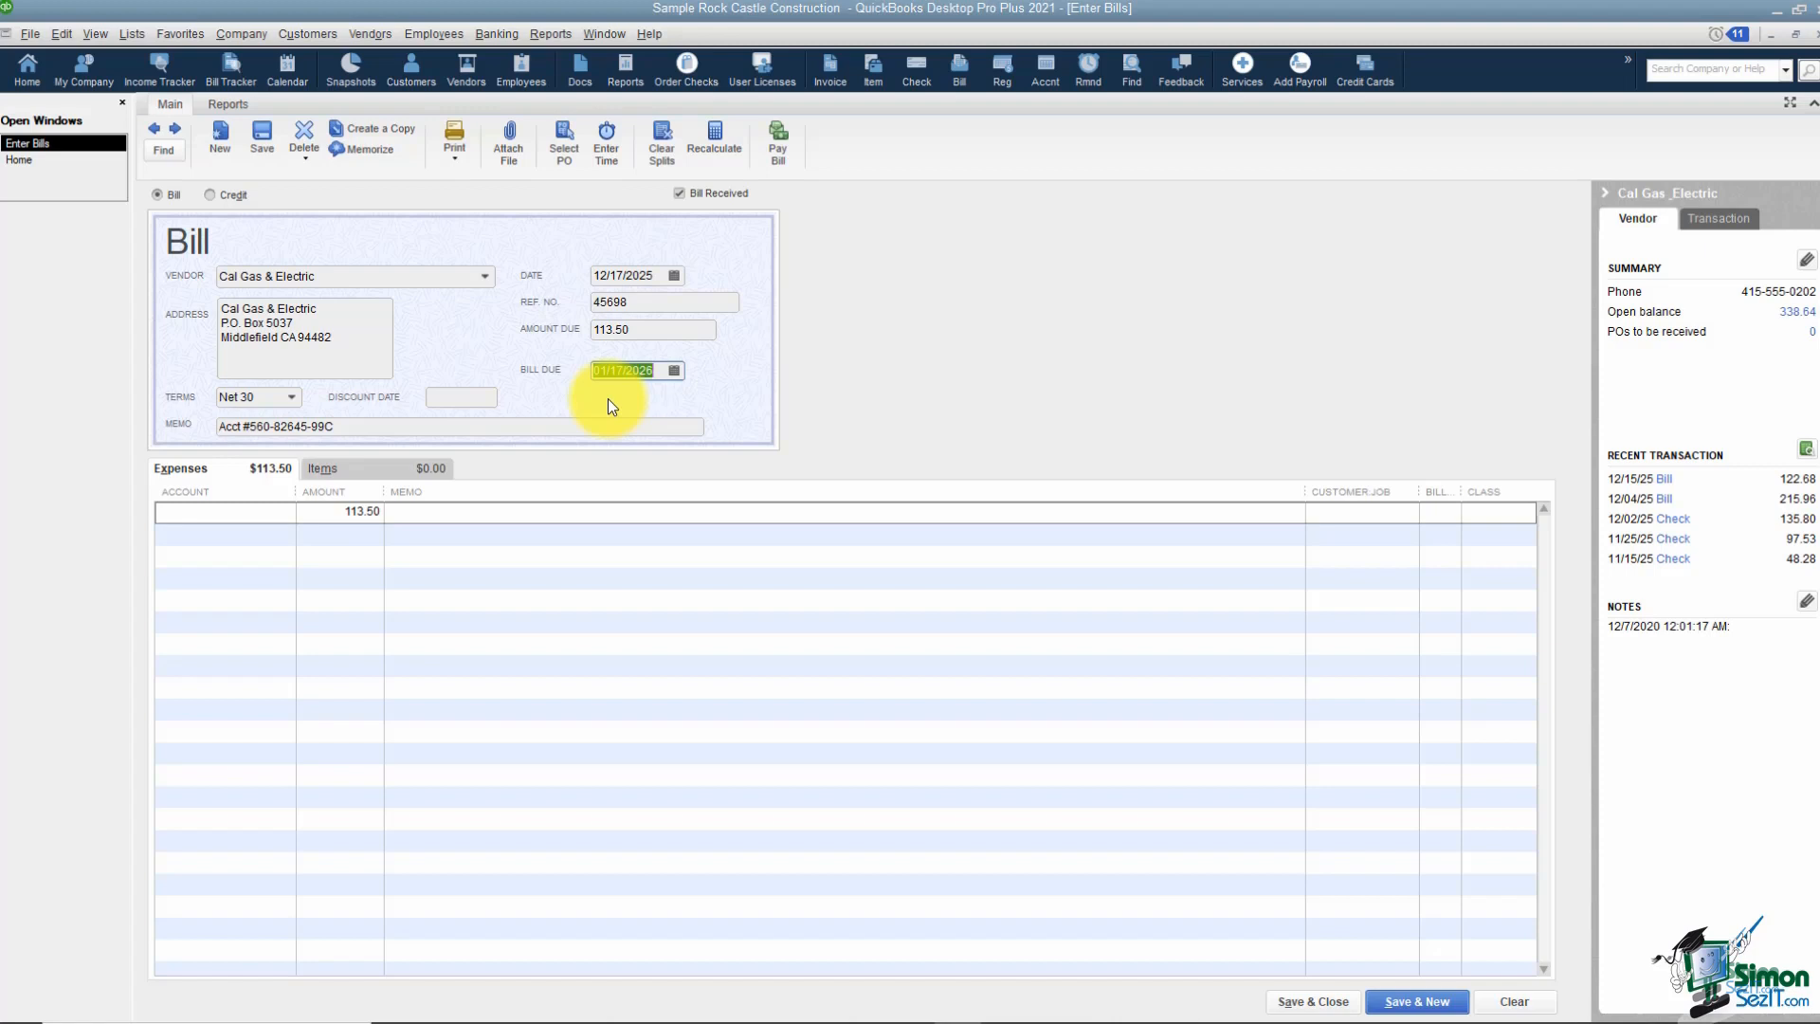
Step: Assign the bill's expense line to the Gas and Electric account, 65110, under Utilities
click(281, 512)
click(285, 512)
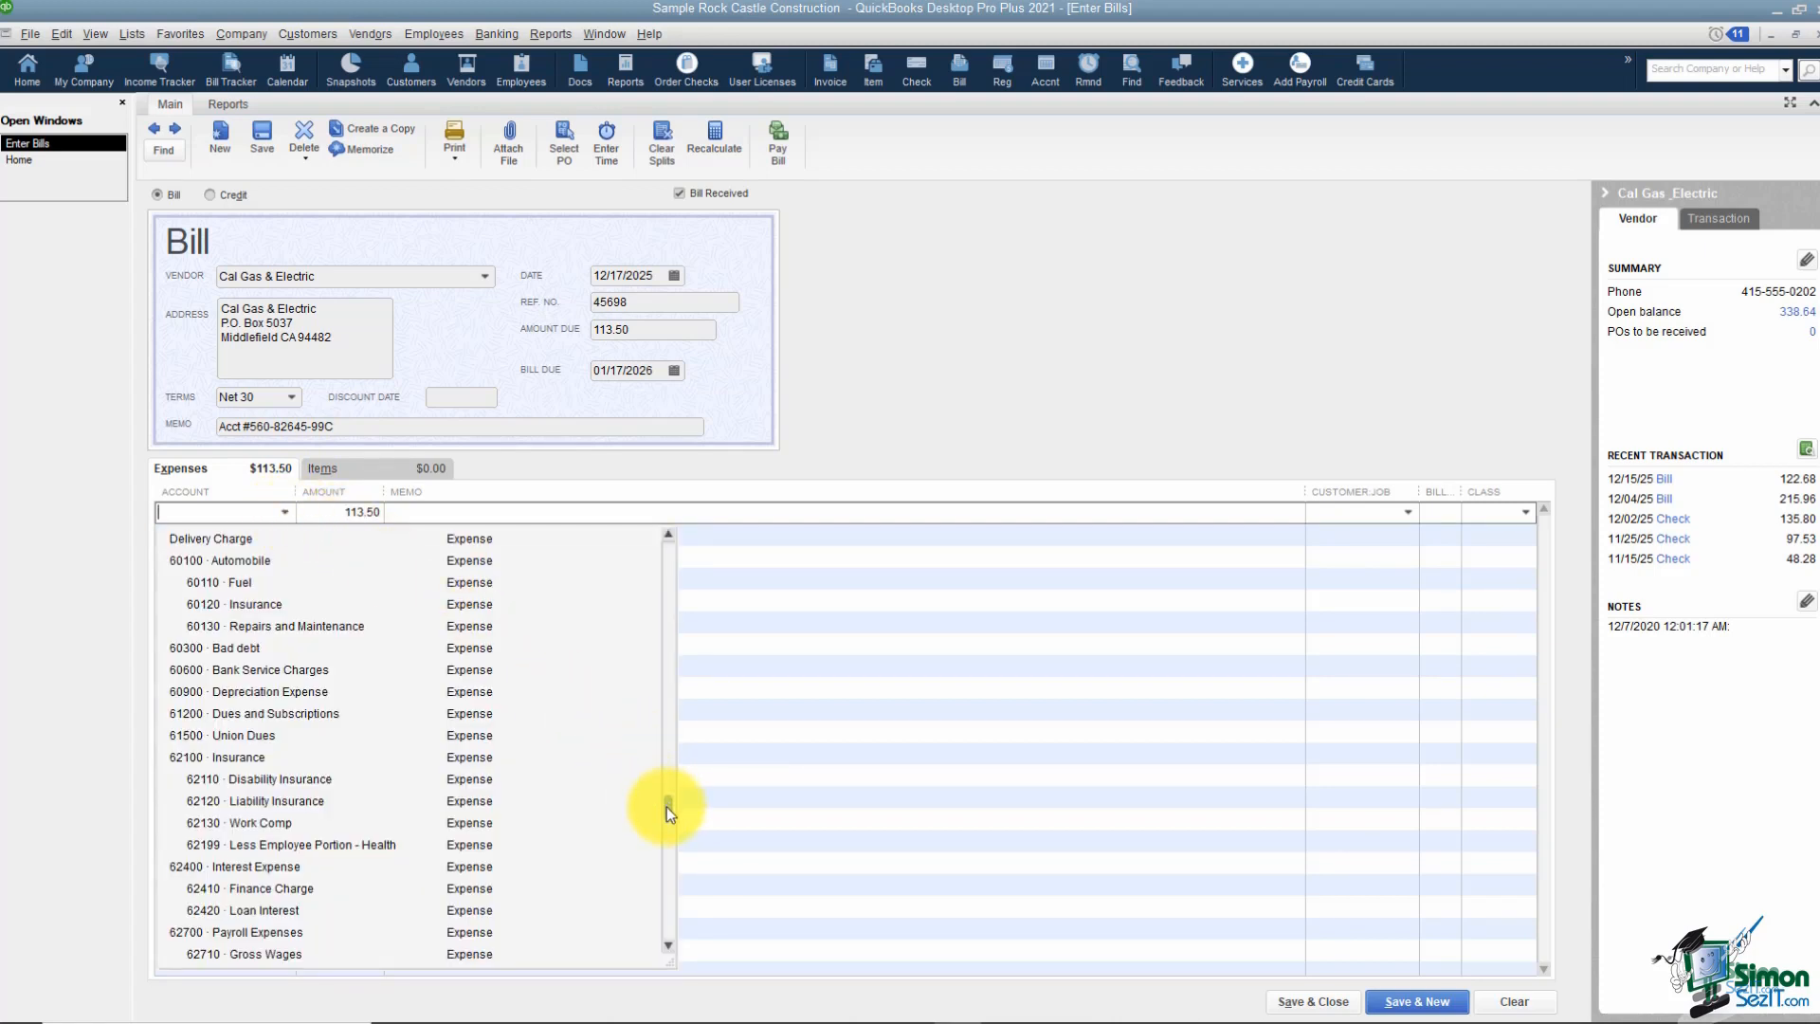
scroll(668, 806, down, 2)
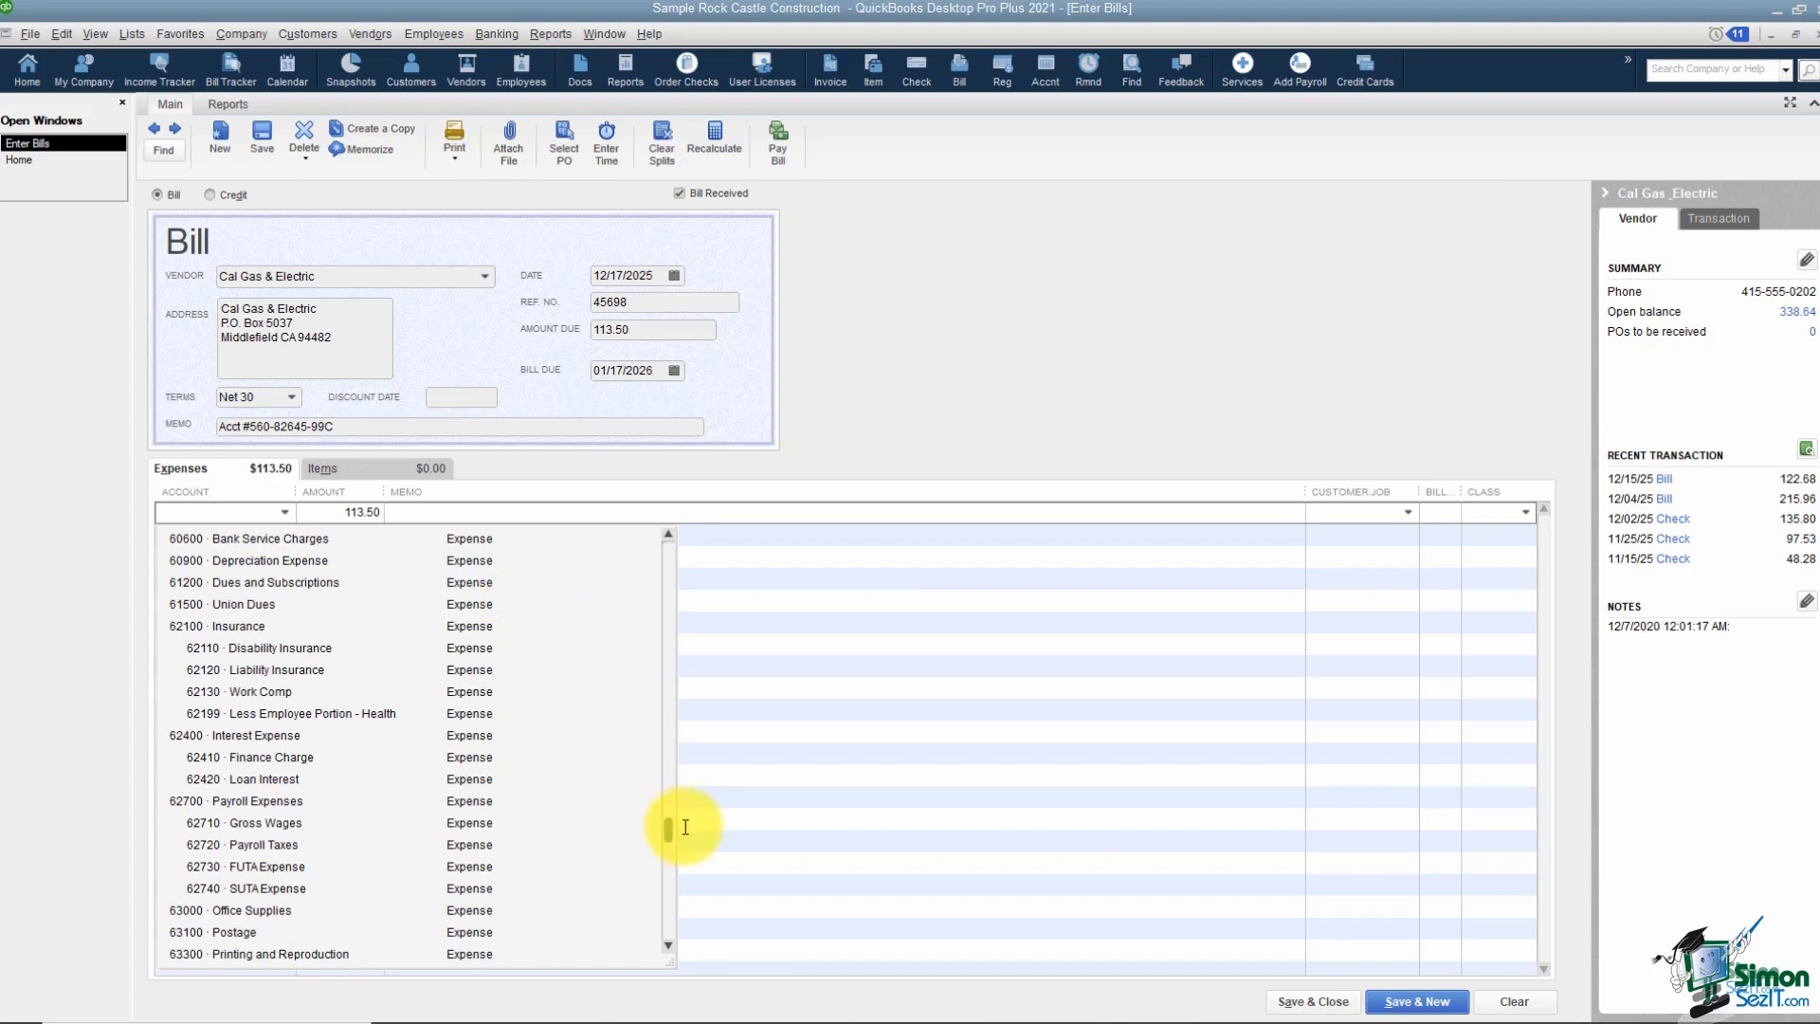
drag(667, 833, 662, 924)
click(250, 779)
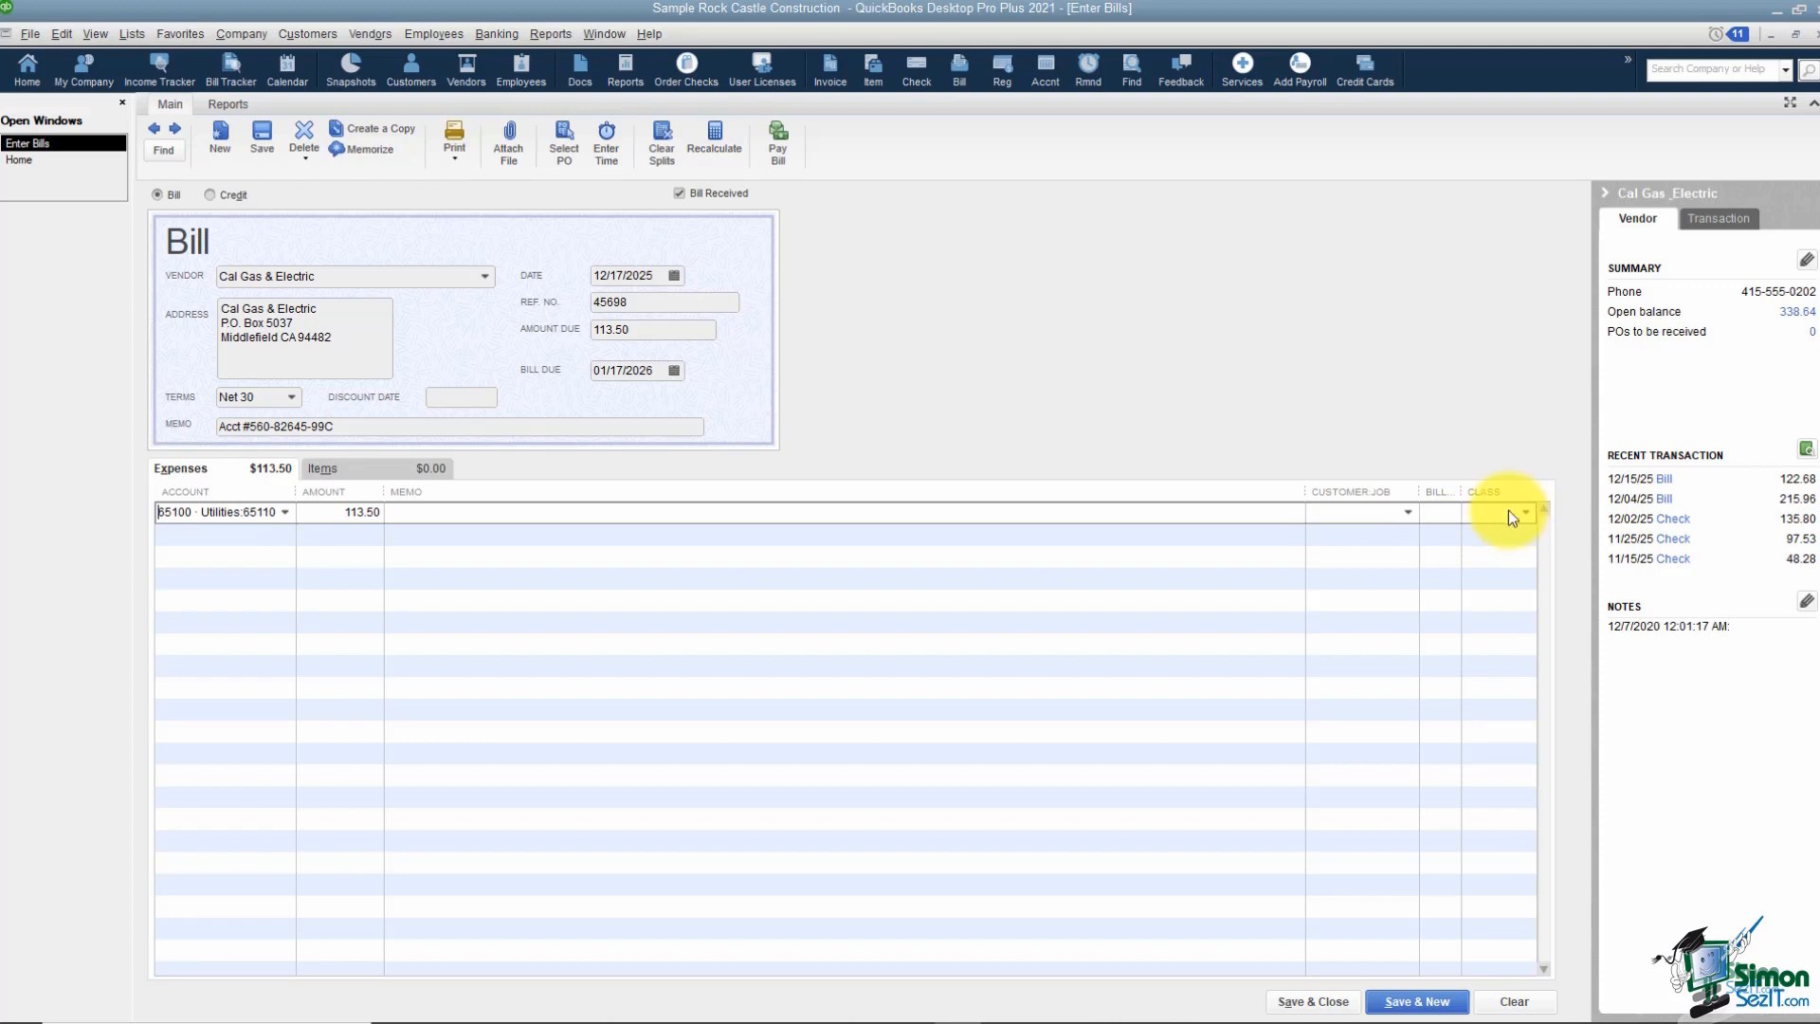
Step: Examine the items that can be put on a bill, compared with the available expense accounts
click(360, 473)
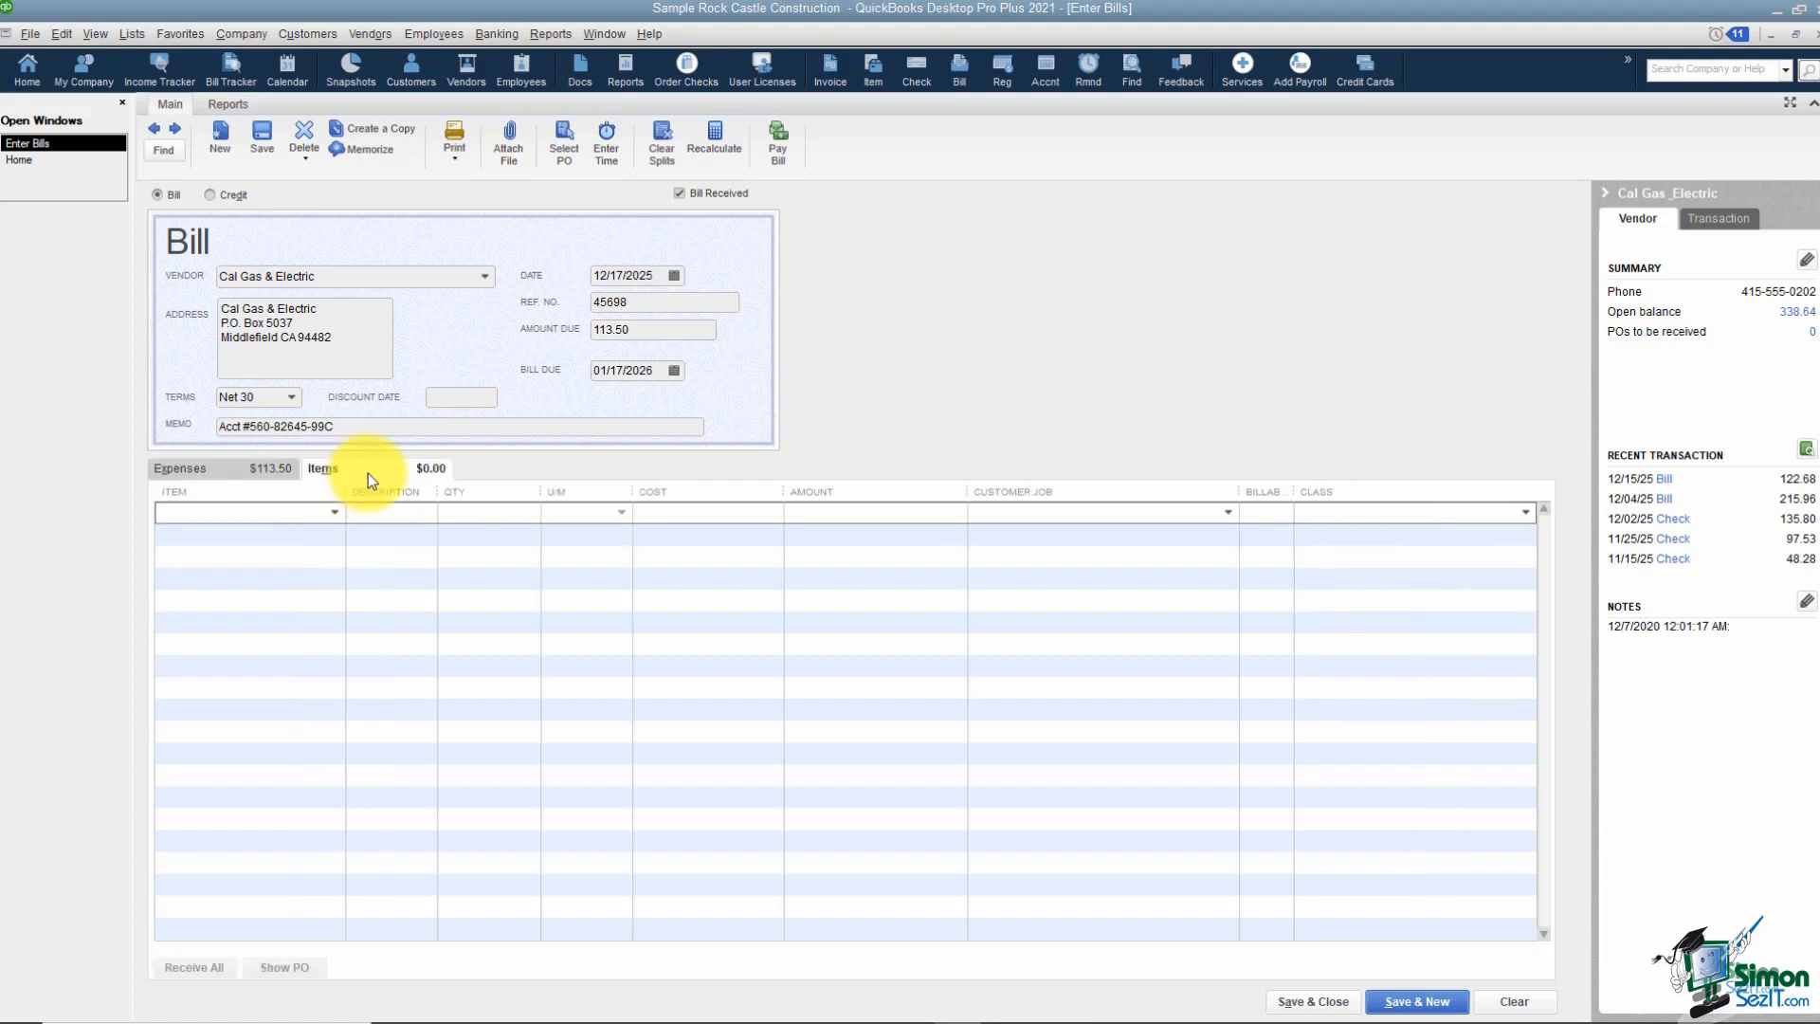
click(337, 513)
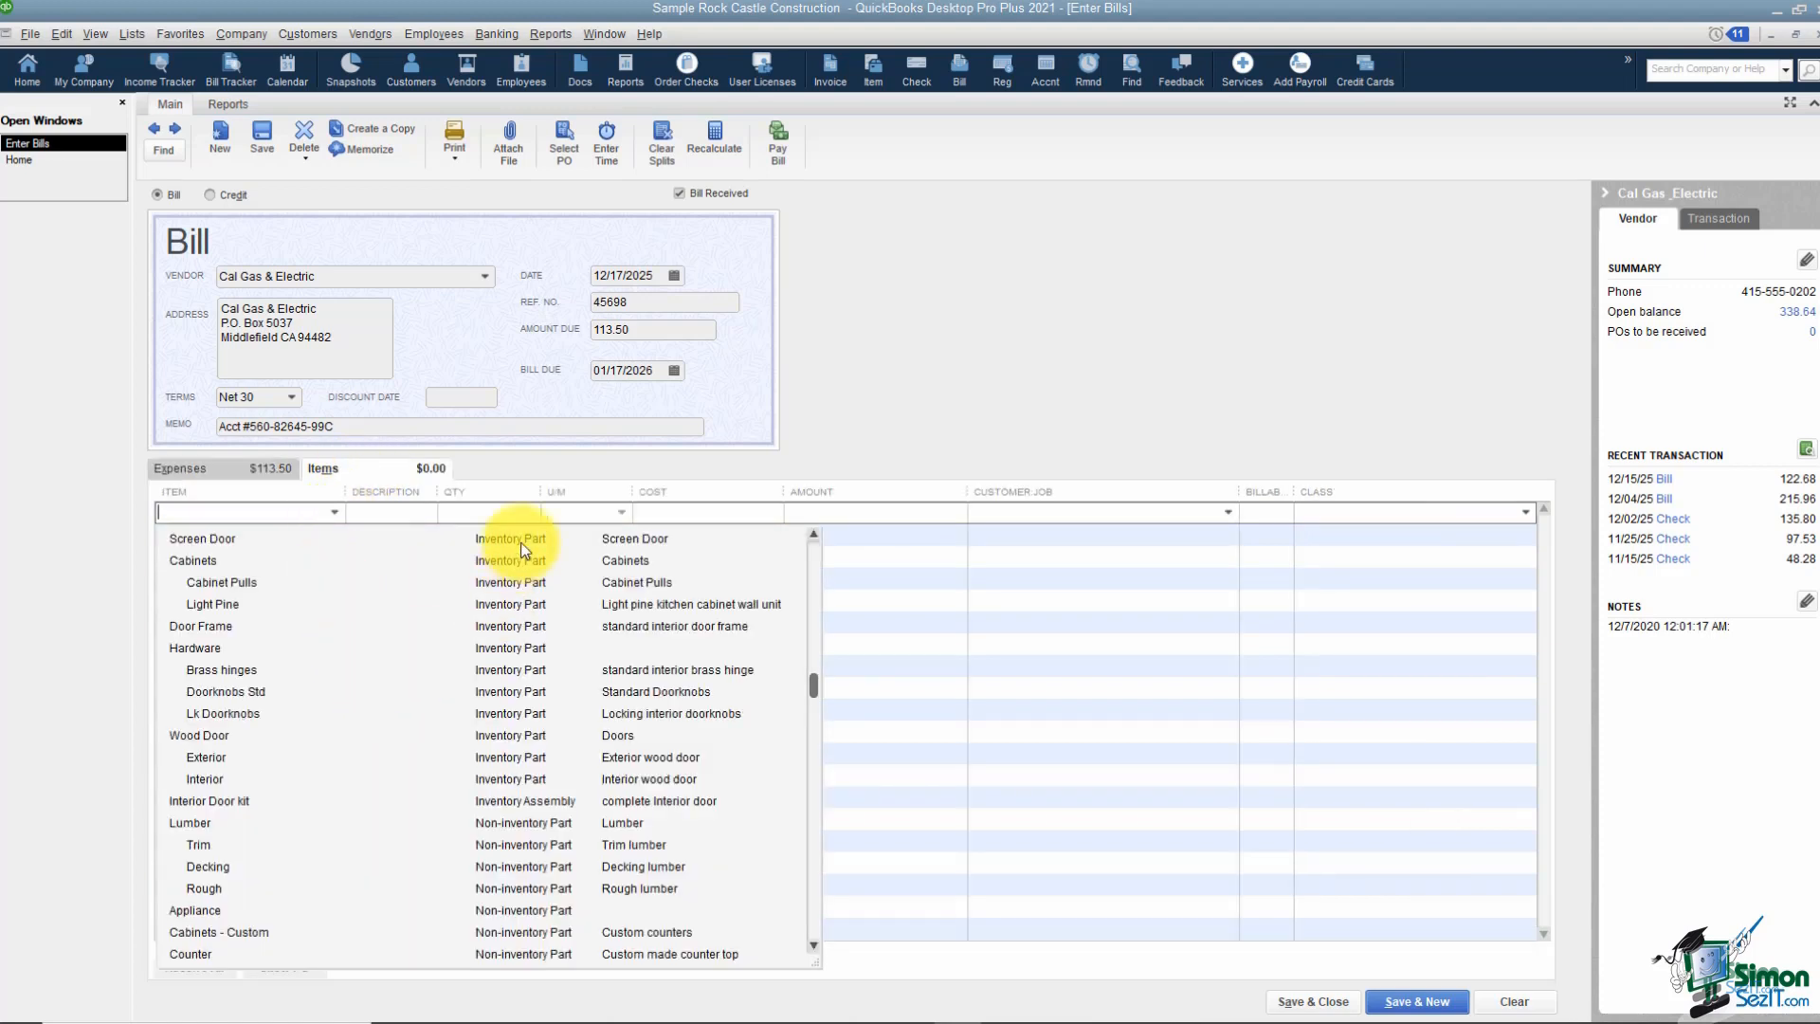
click(515, 465)
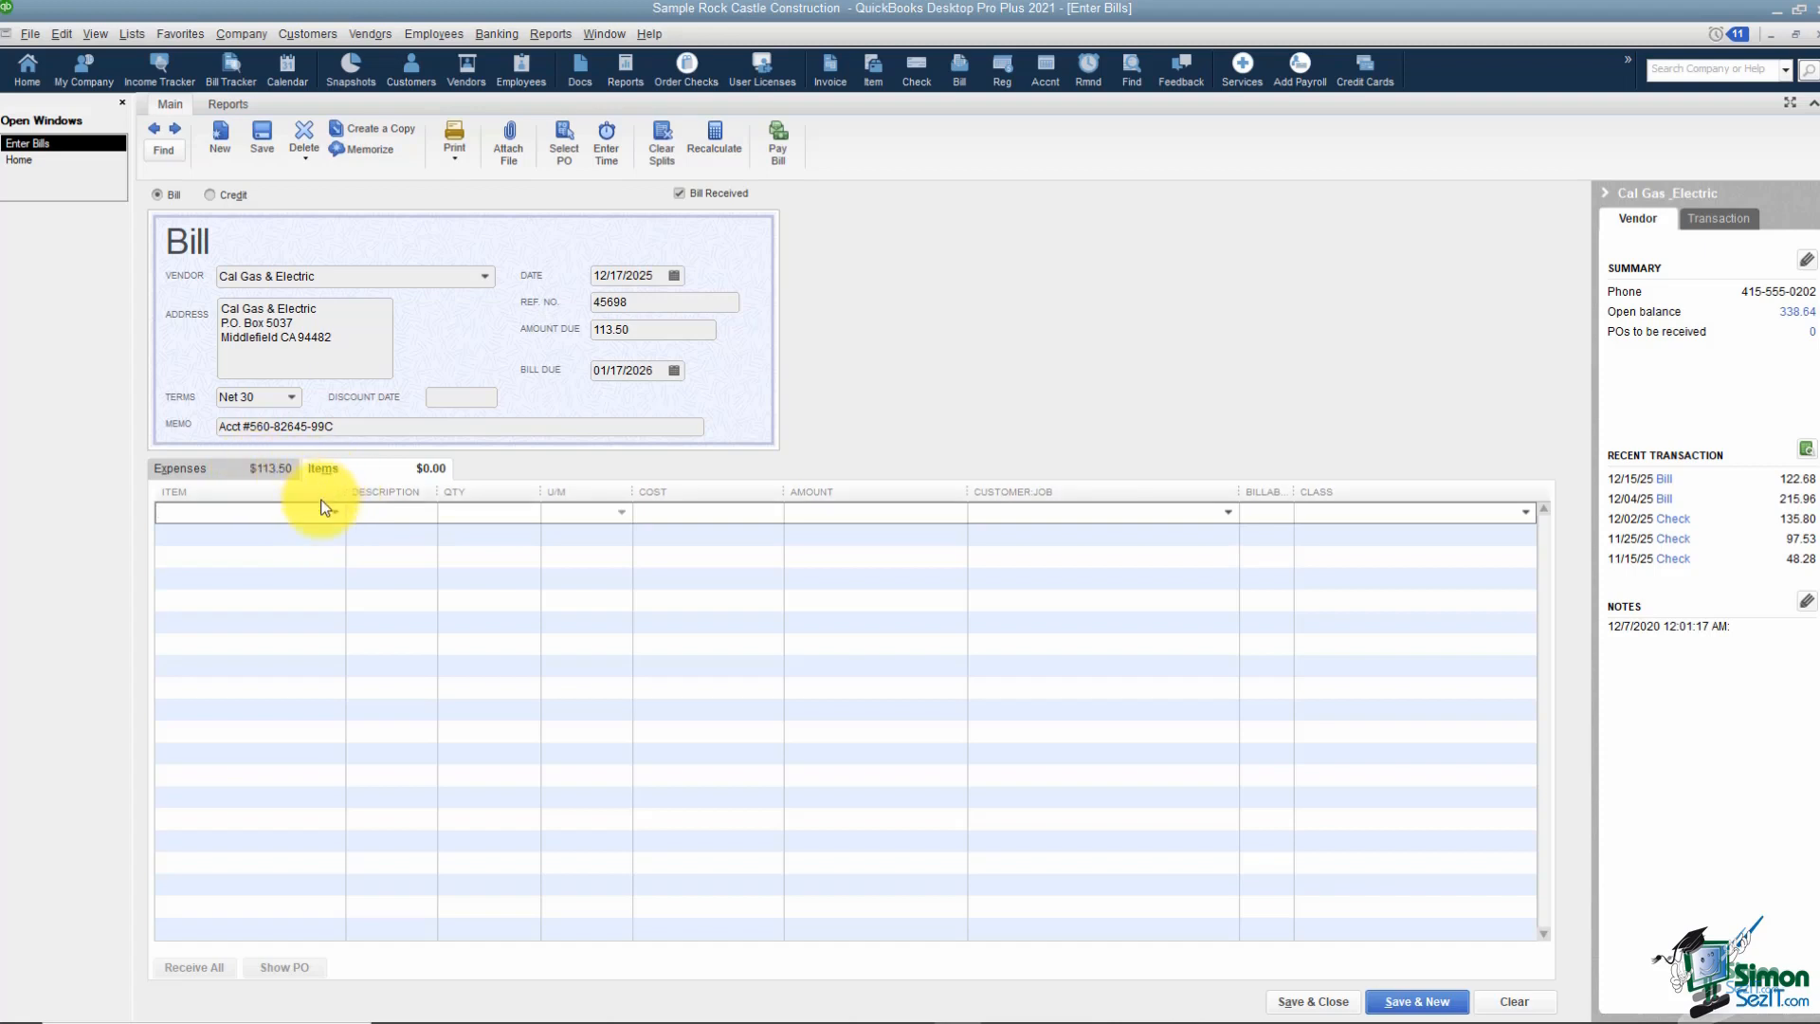
click(243, 468)
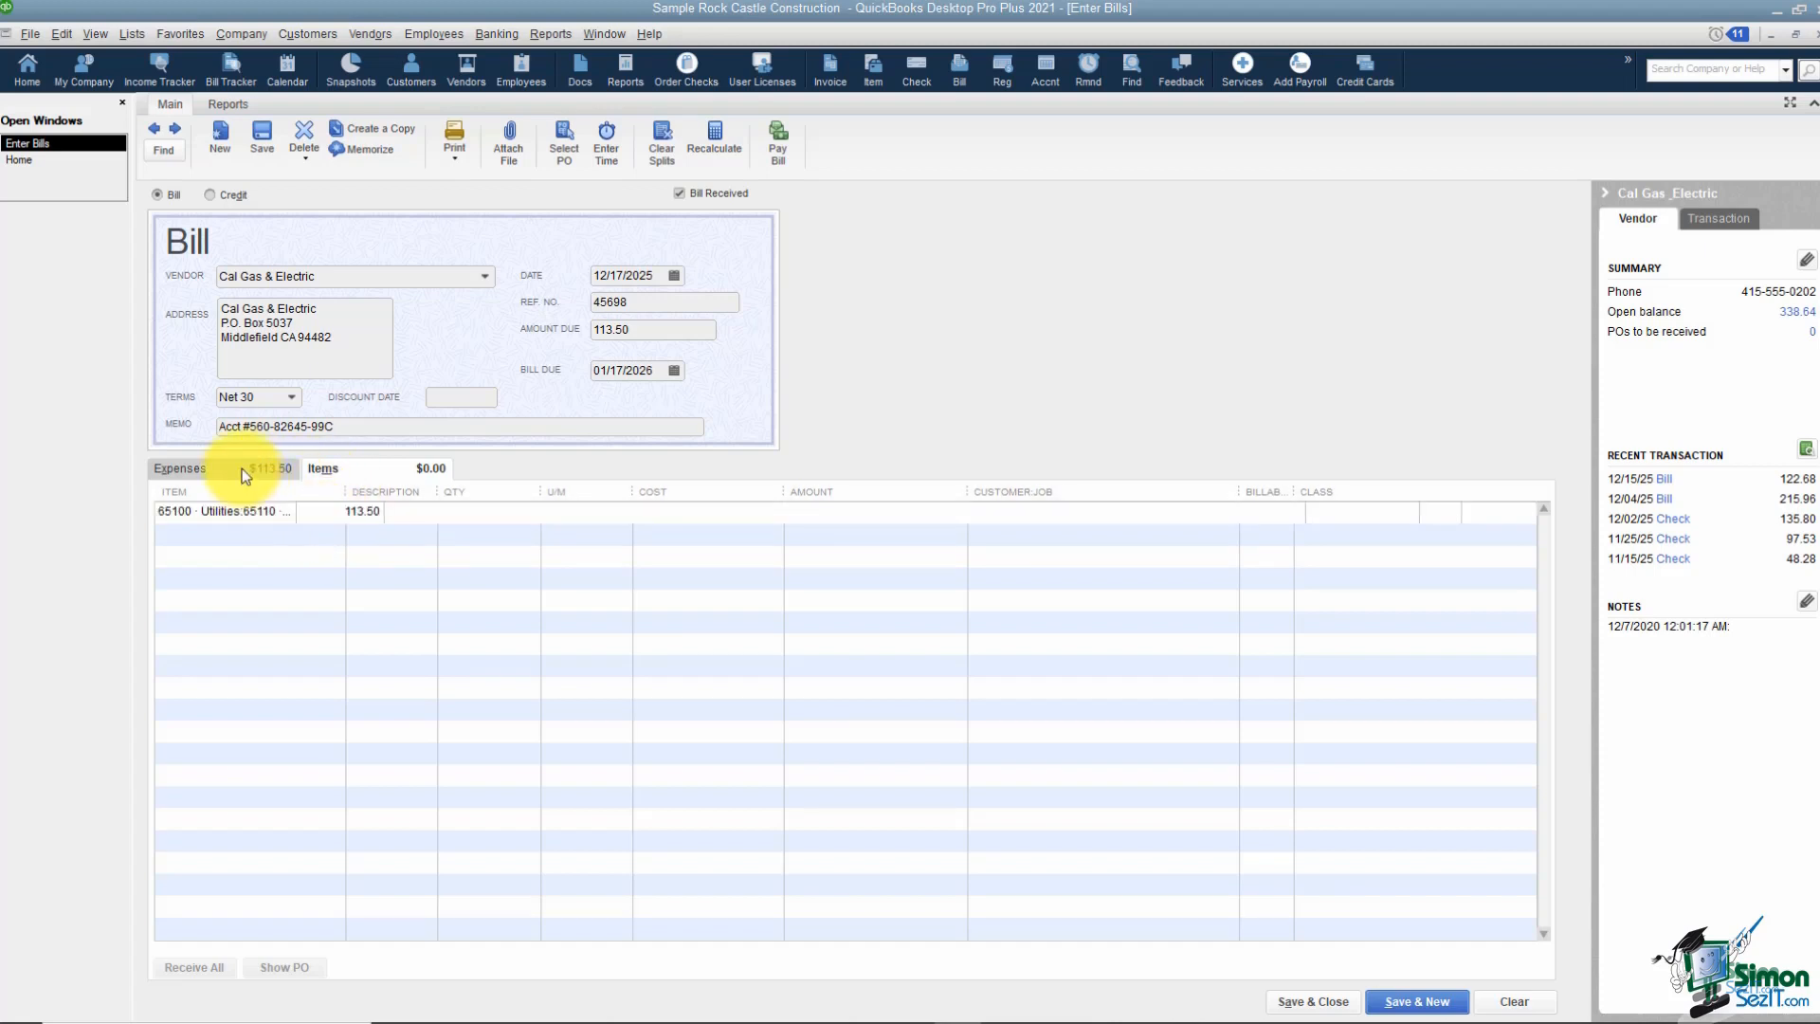
click(284, 512)
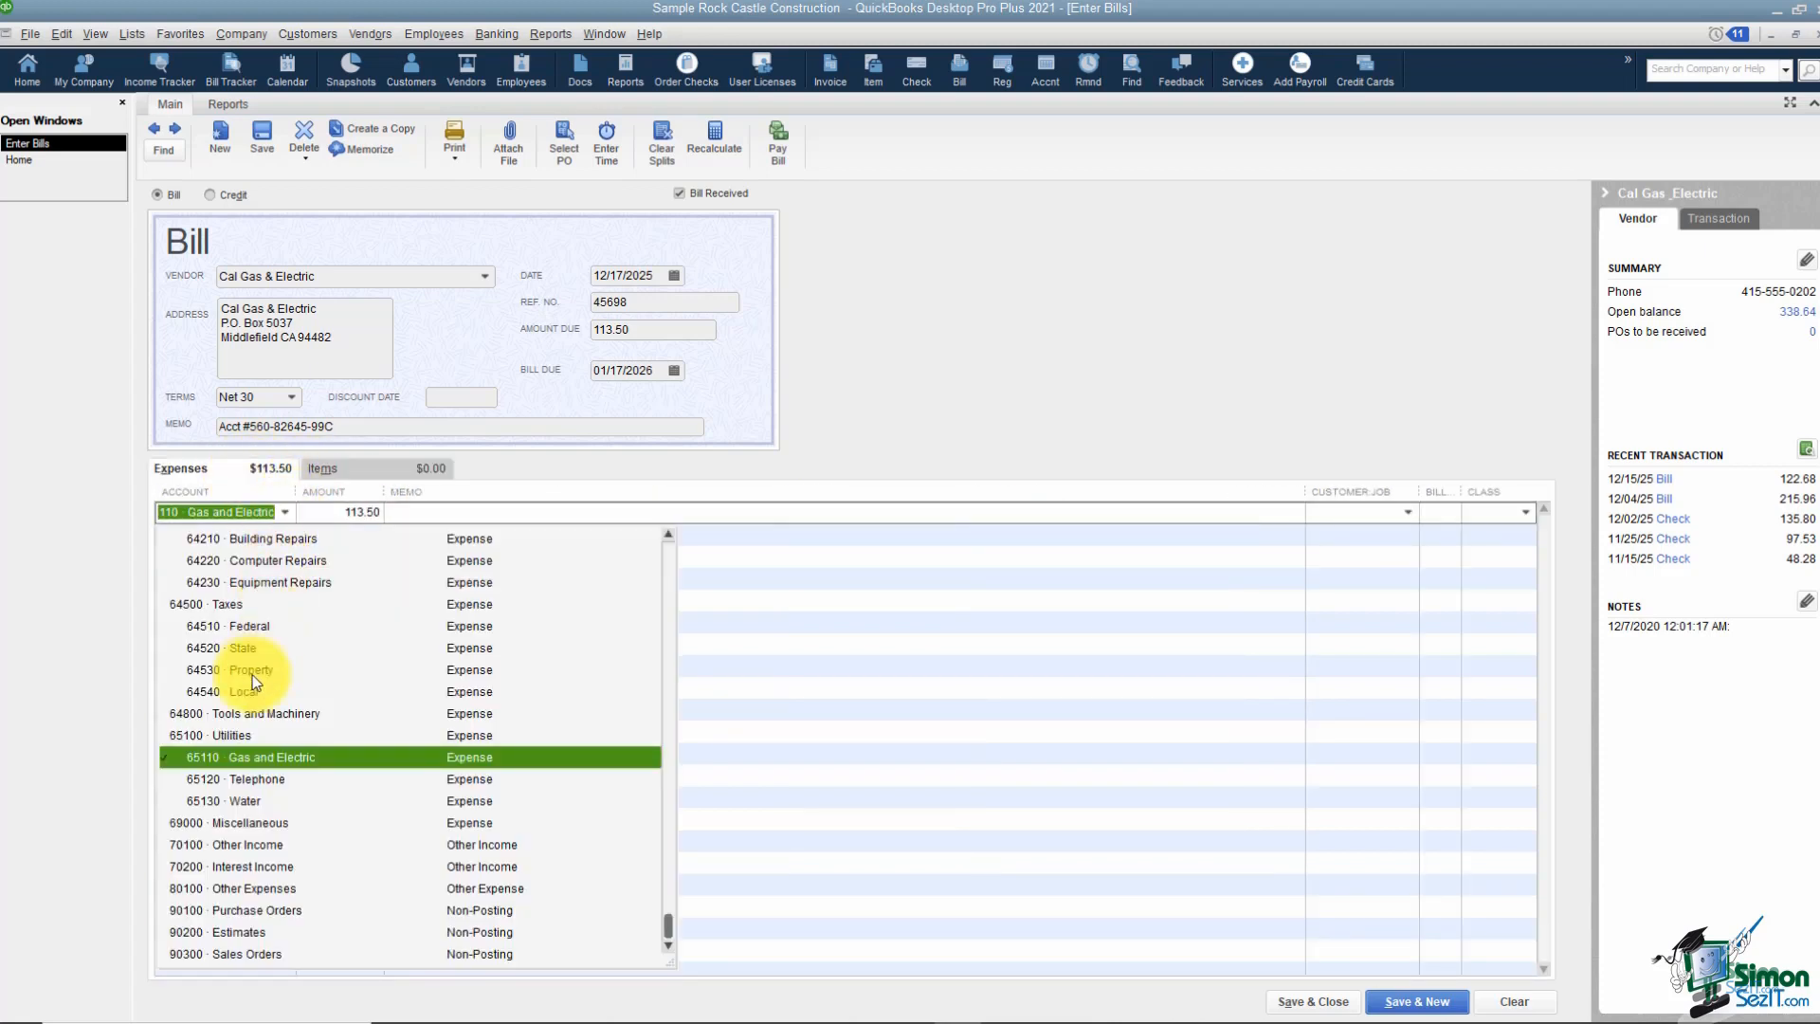
click(470, 468)
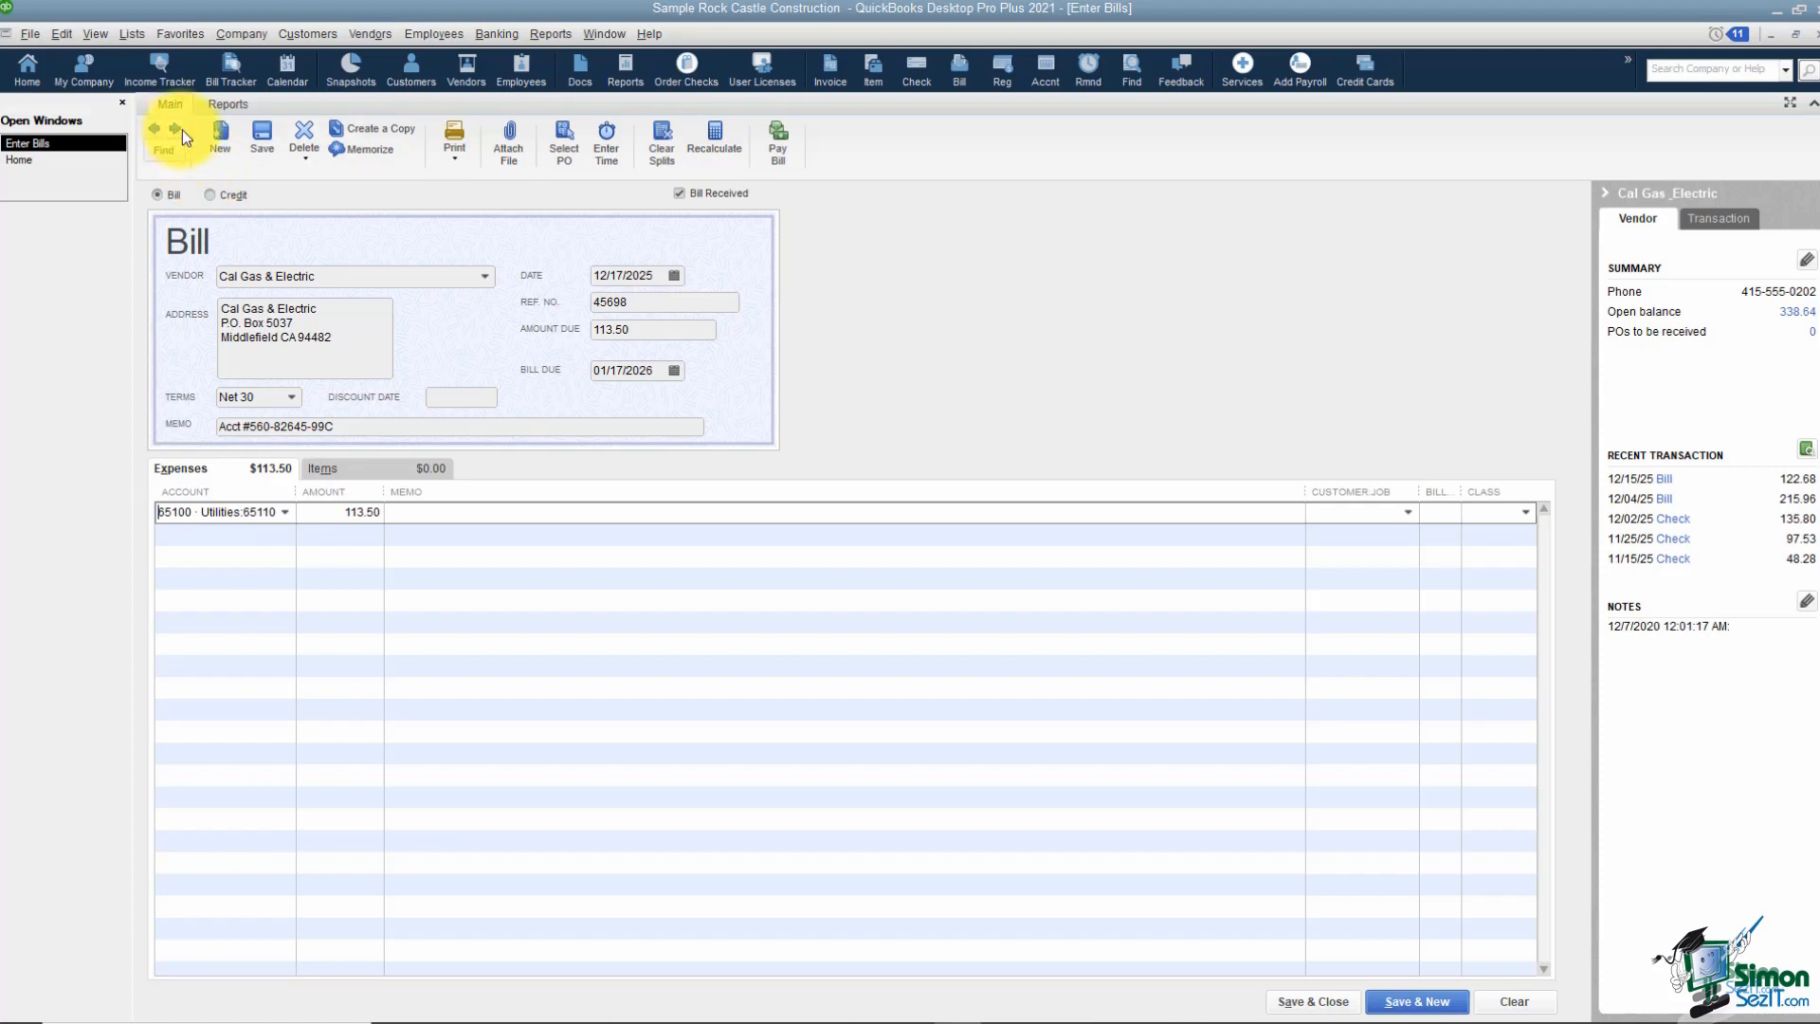
Step: Review the bill search fields, the delete and void options and the vendor reports, and save and close the bill
click(173, 155)
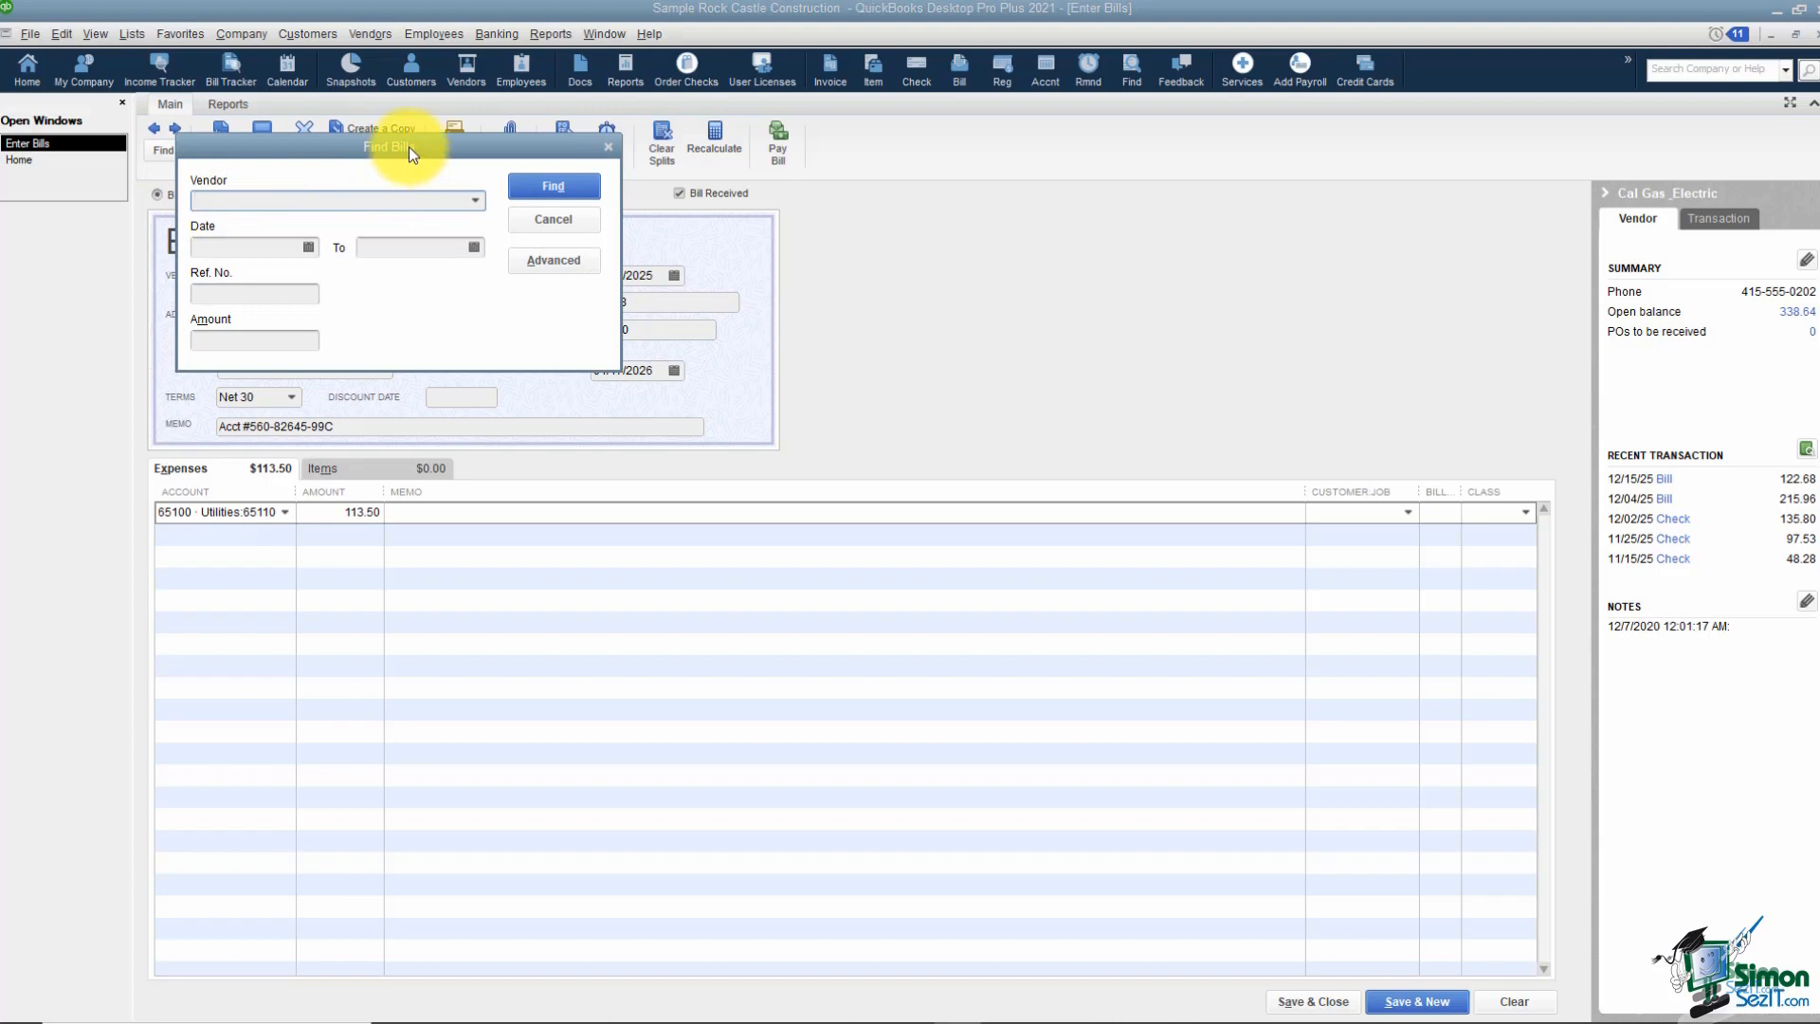
click(550, 222)
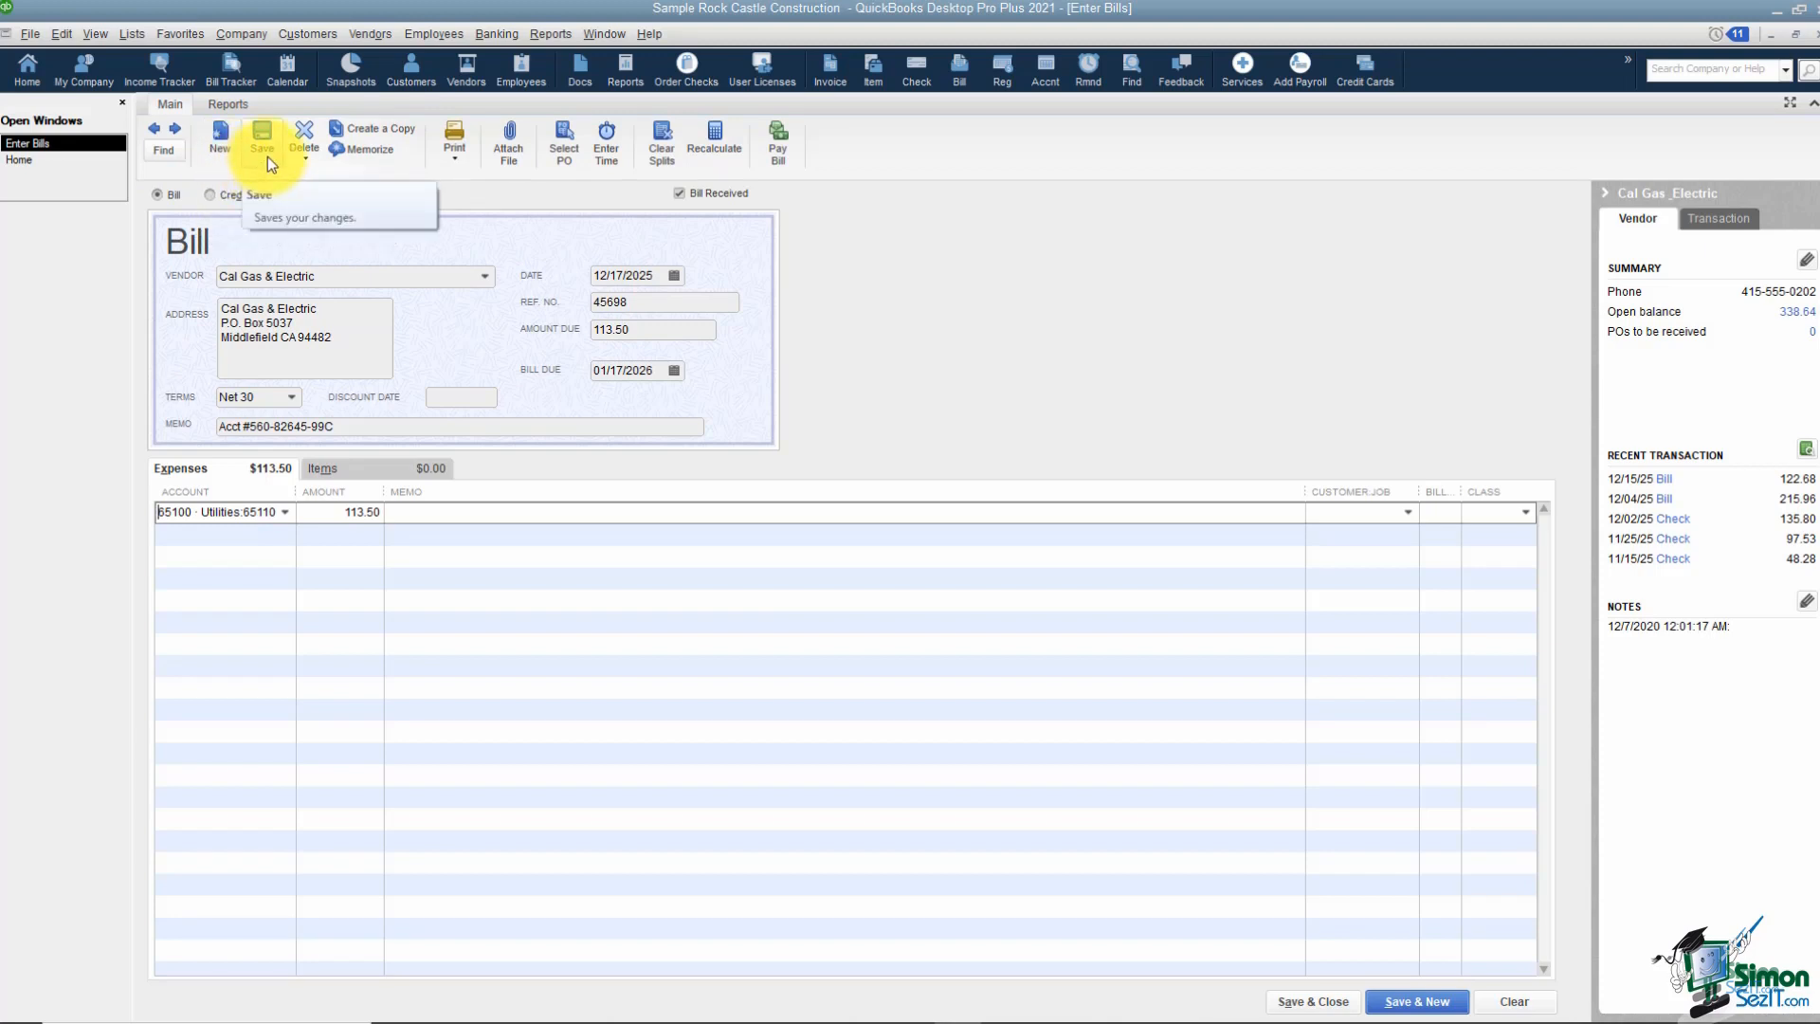
click(317, 167)
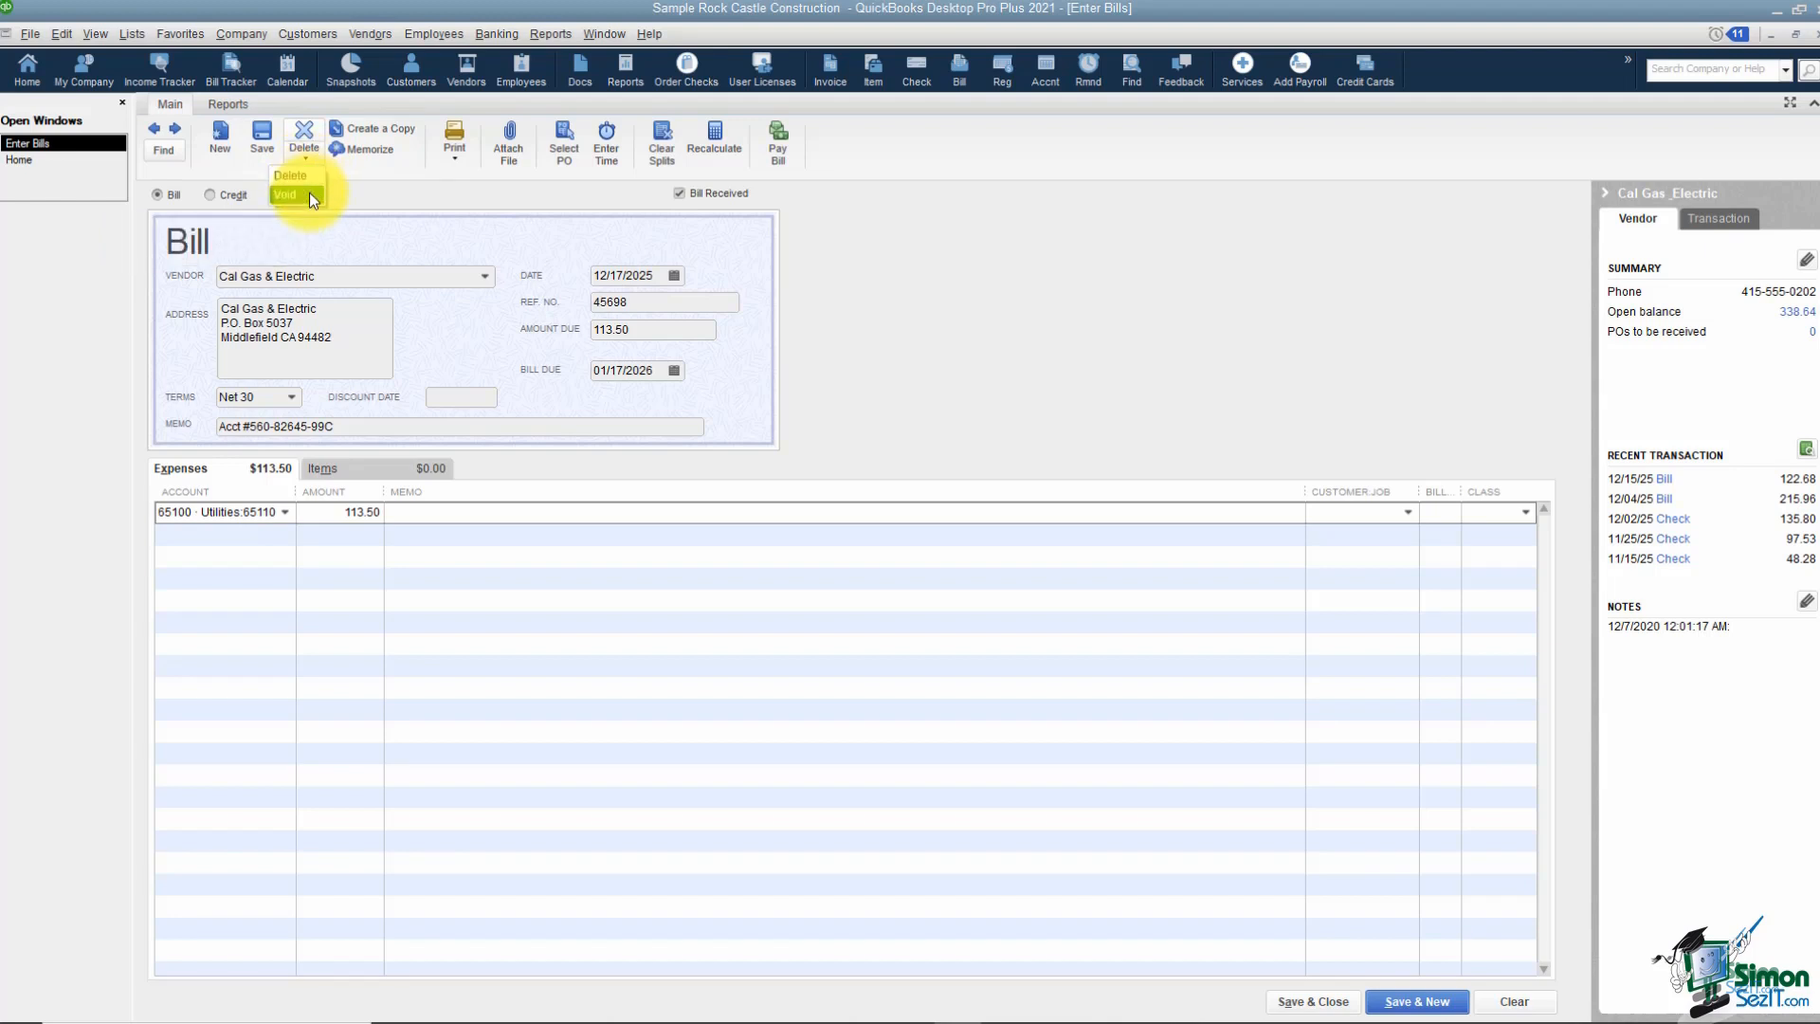
click(395, 191)
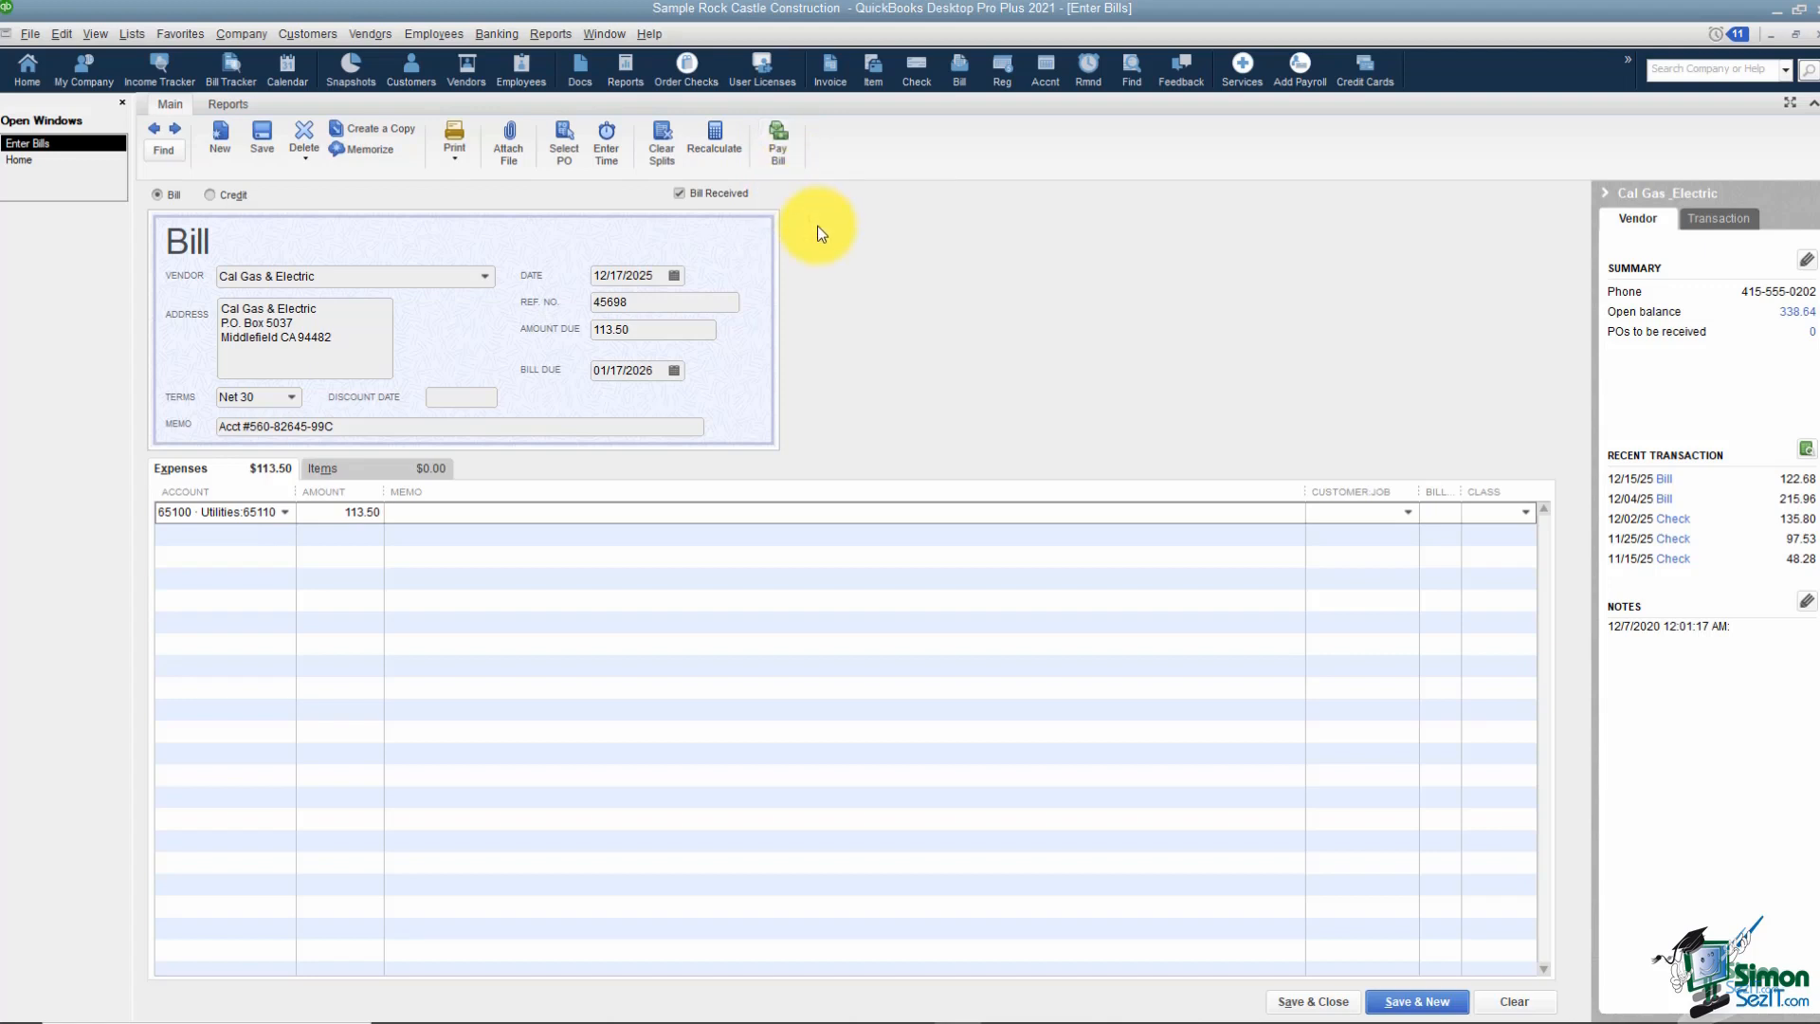
click(222, 105)
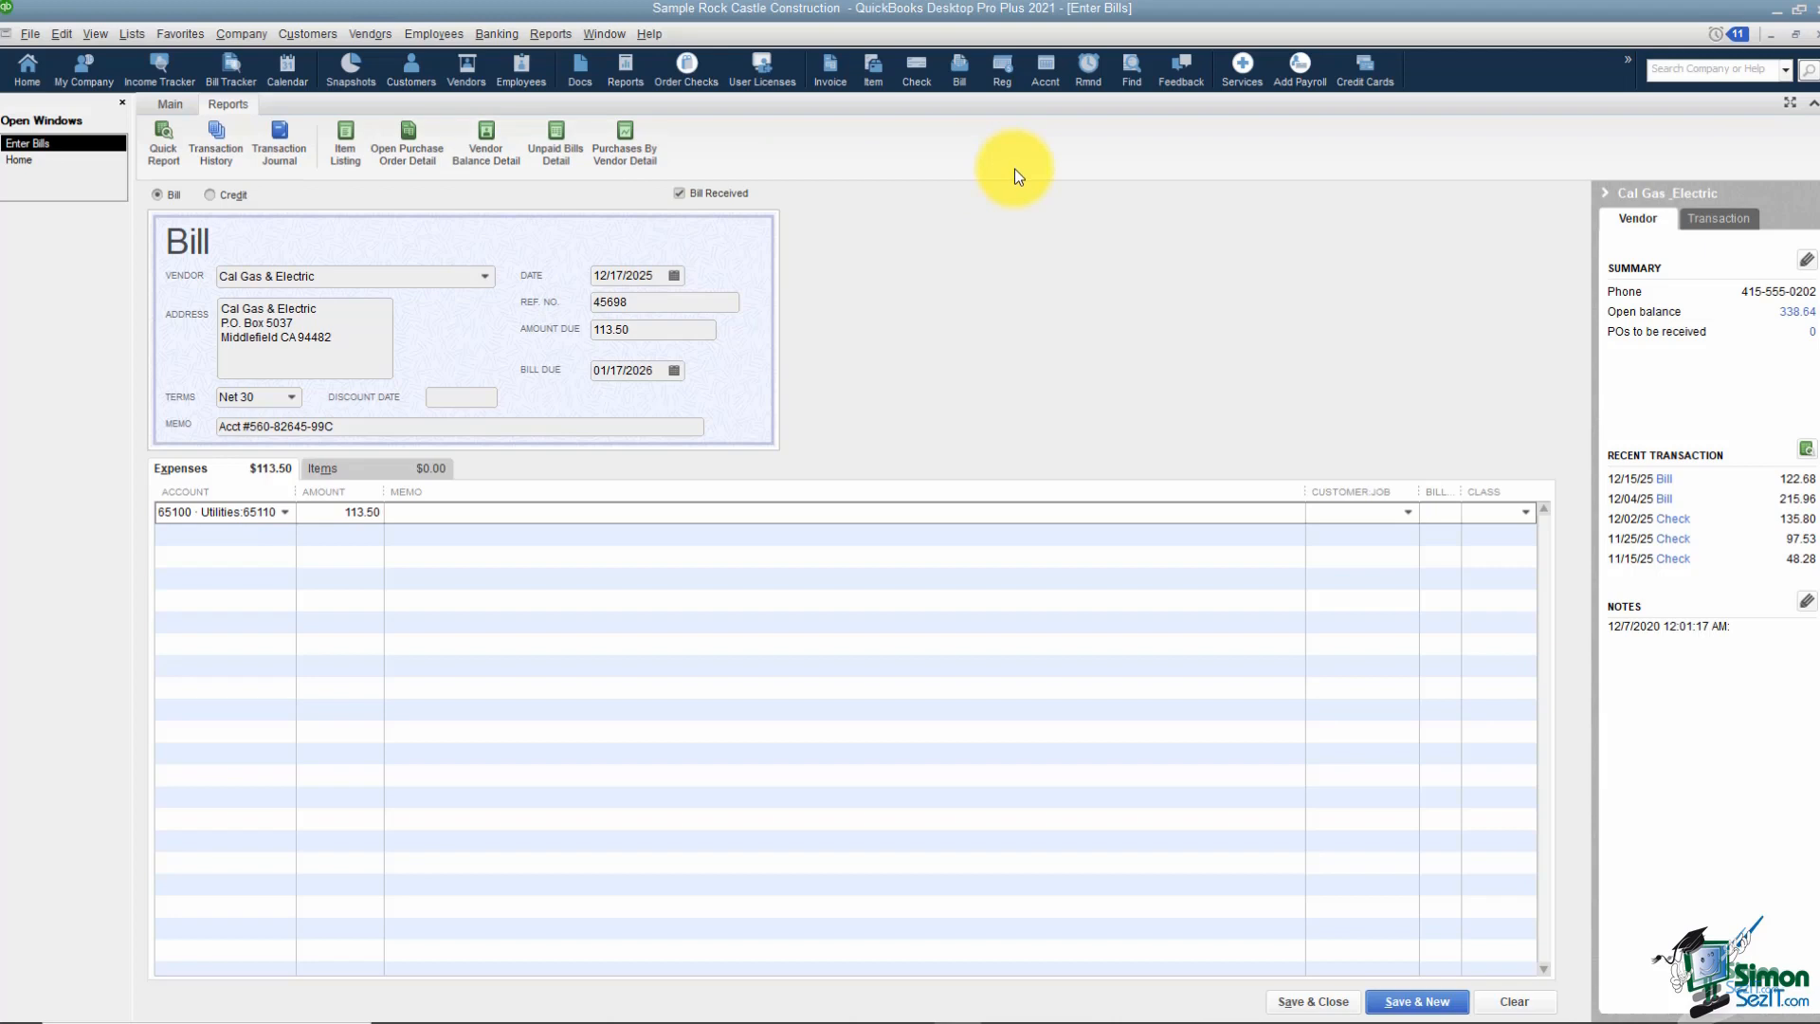
click(1321, 1004)
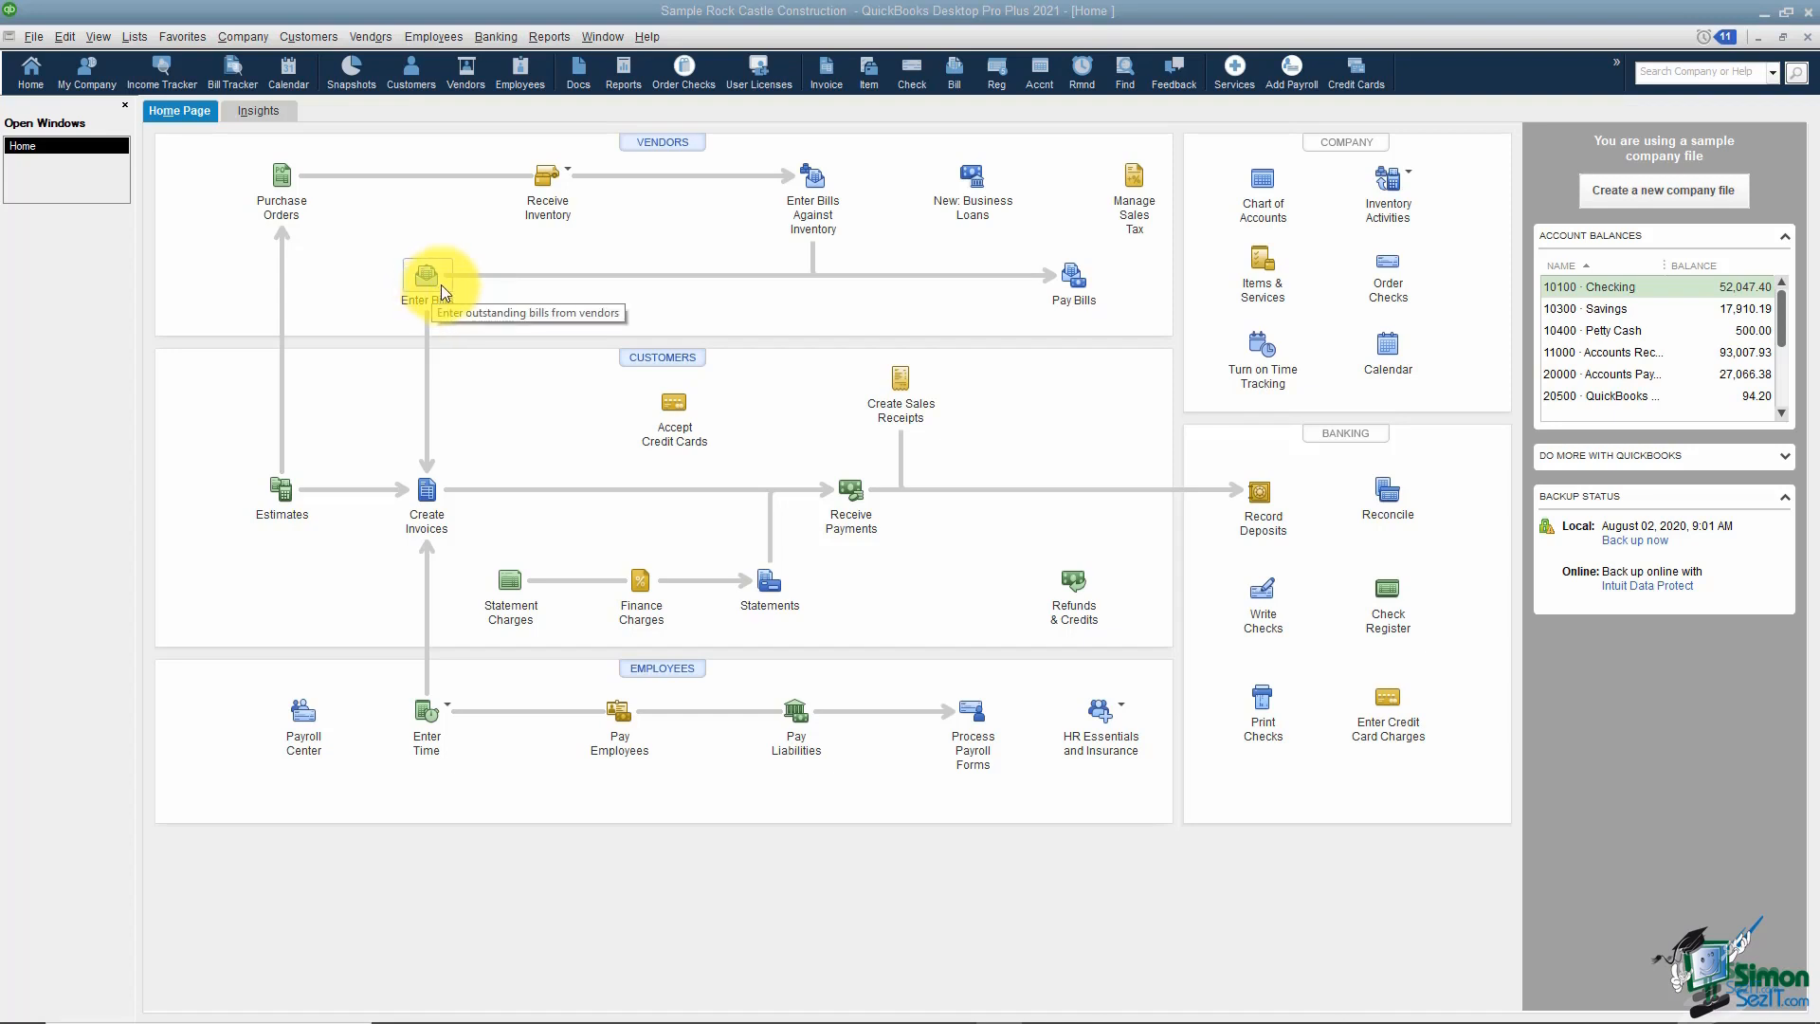
Step: Open the list of bills to pay, keep it sorted by vendor, and filter it to Cal Gas & Electric
click(1073, 292)
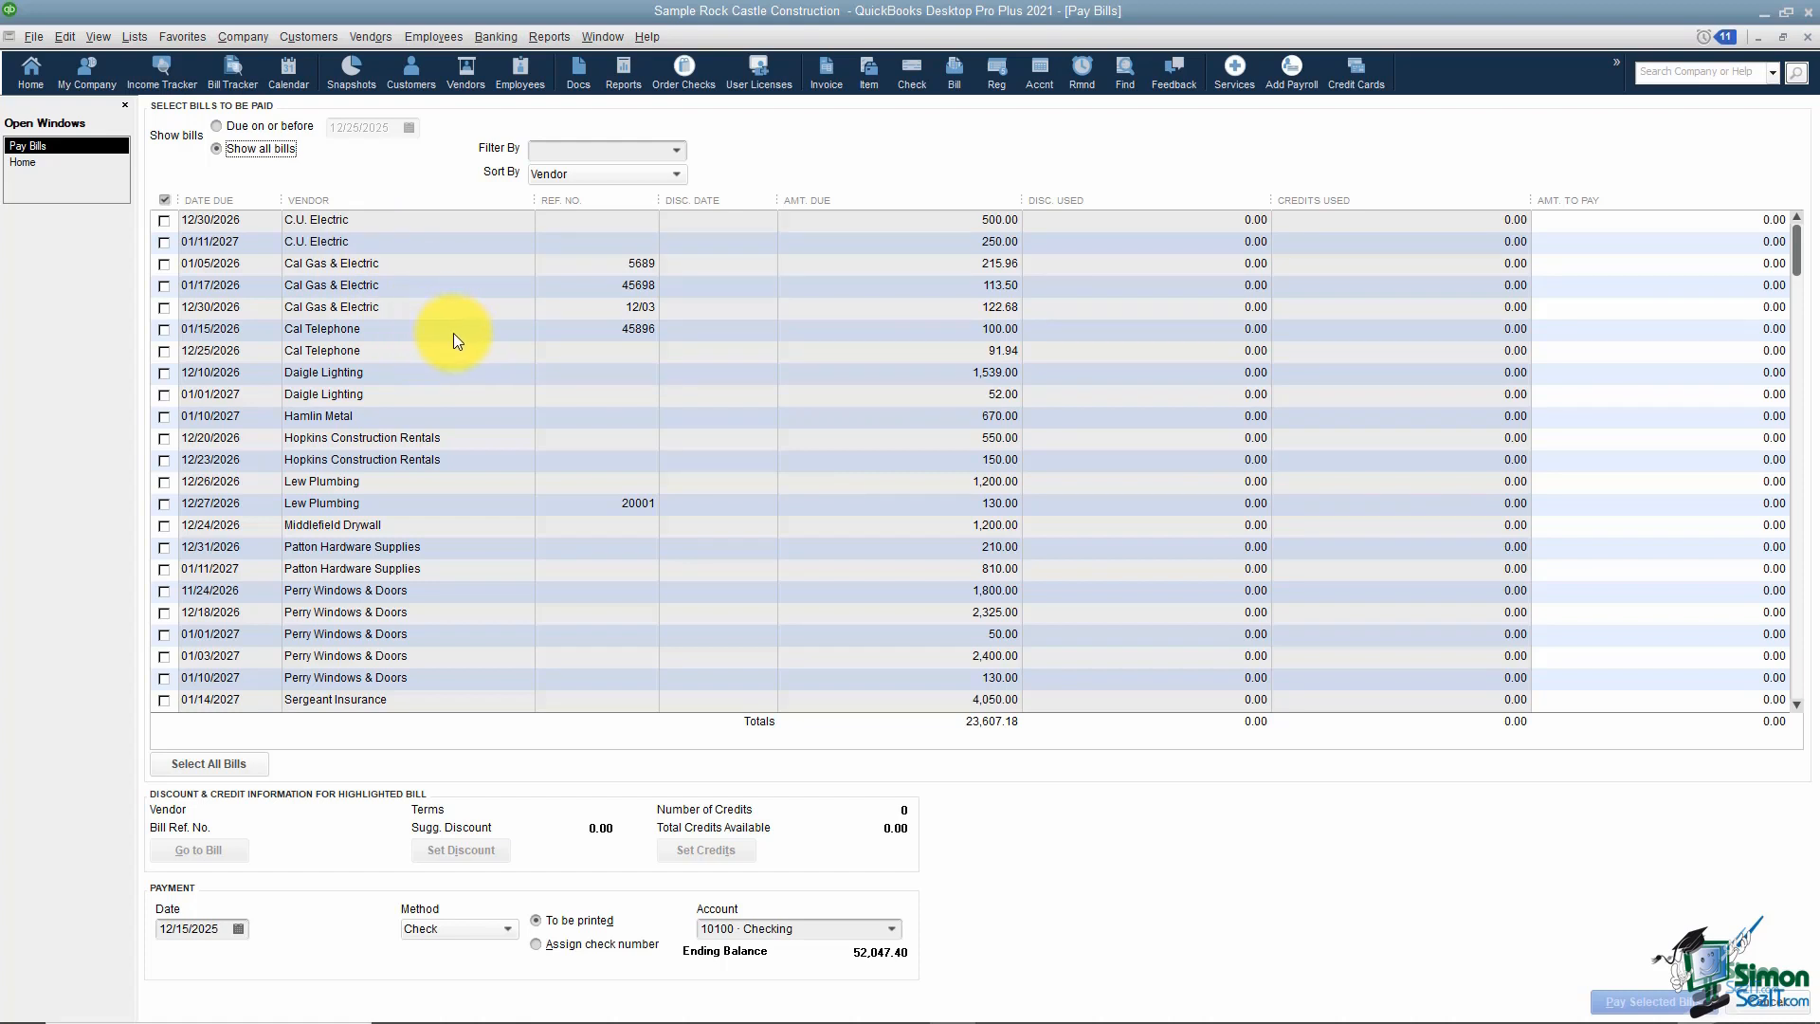
click(677, 176)
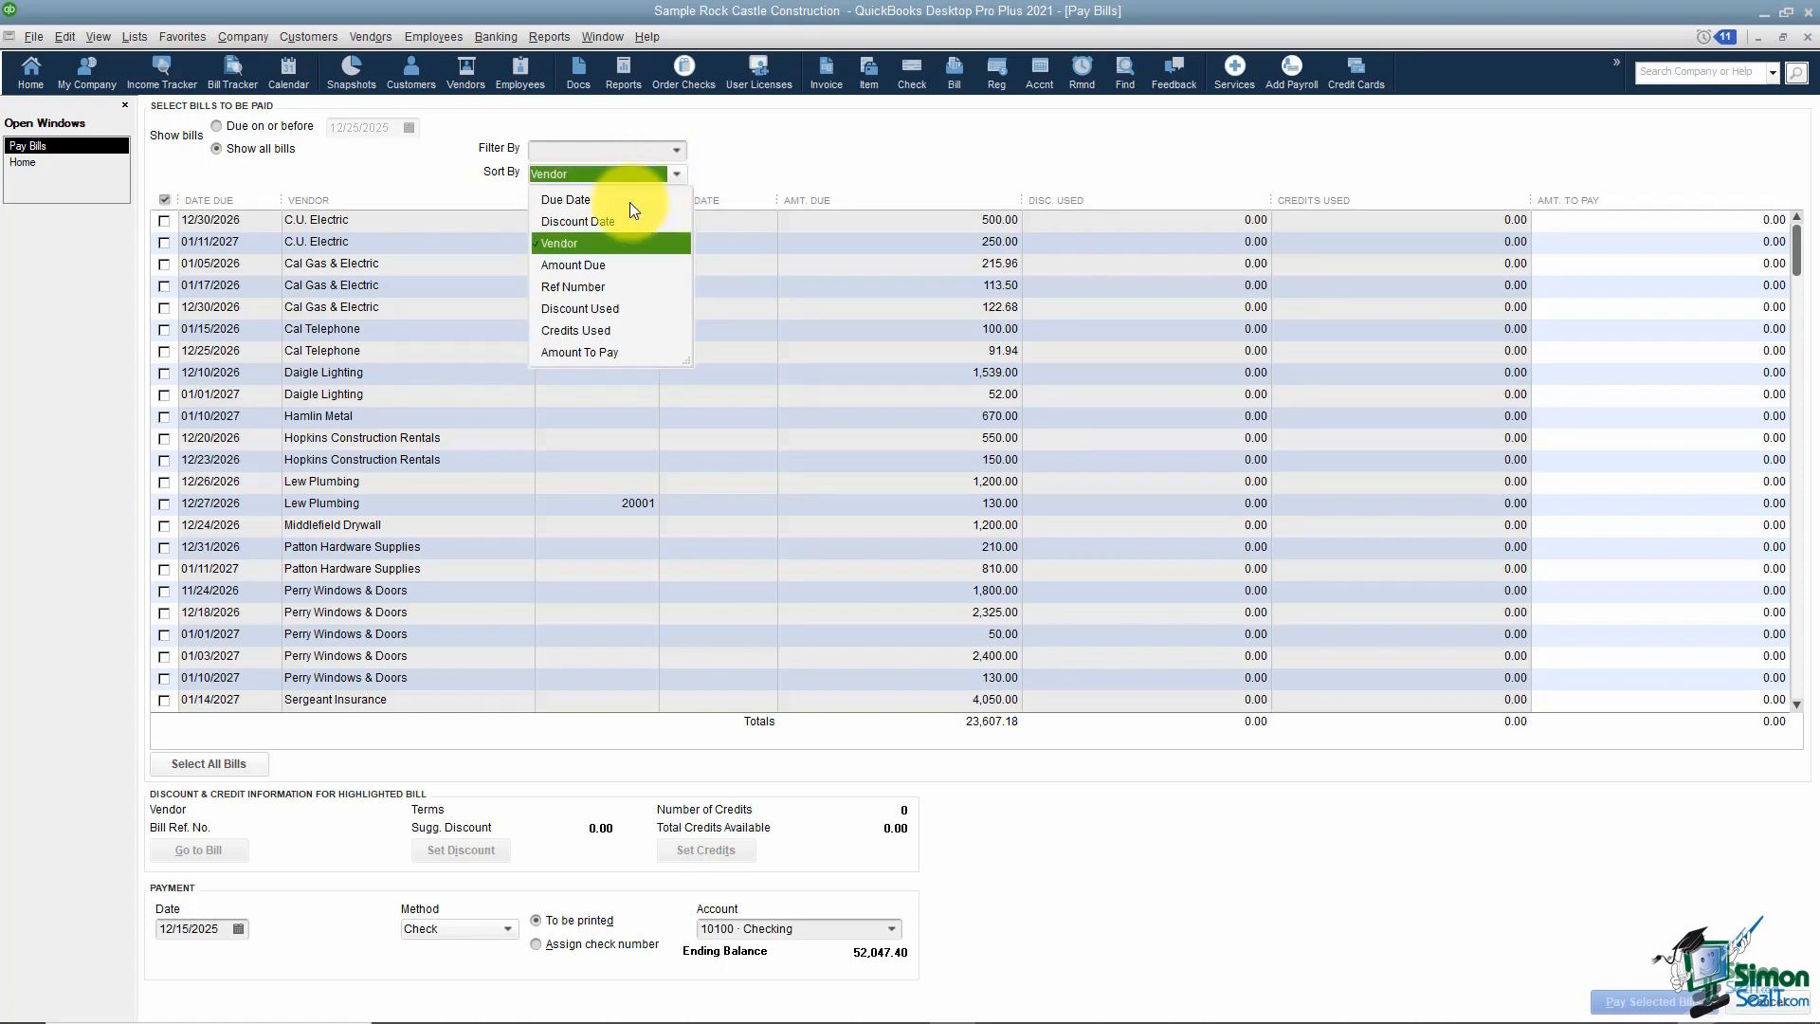
click(583, 246)
click(679, 150)
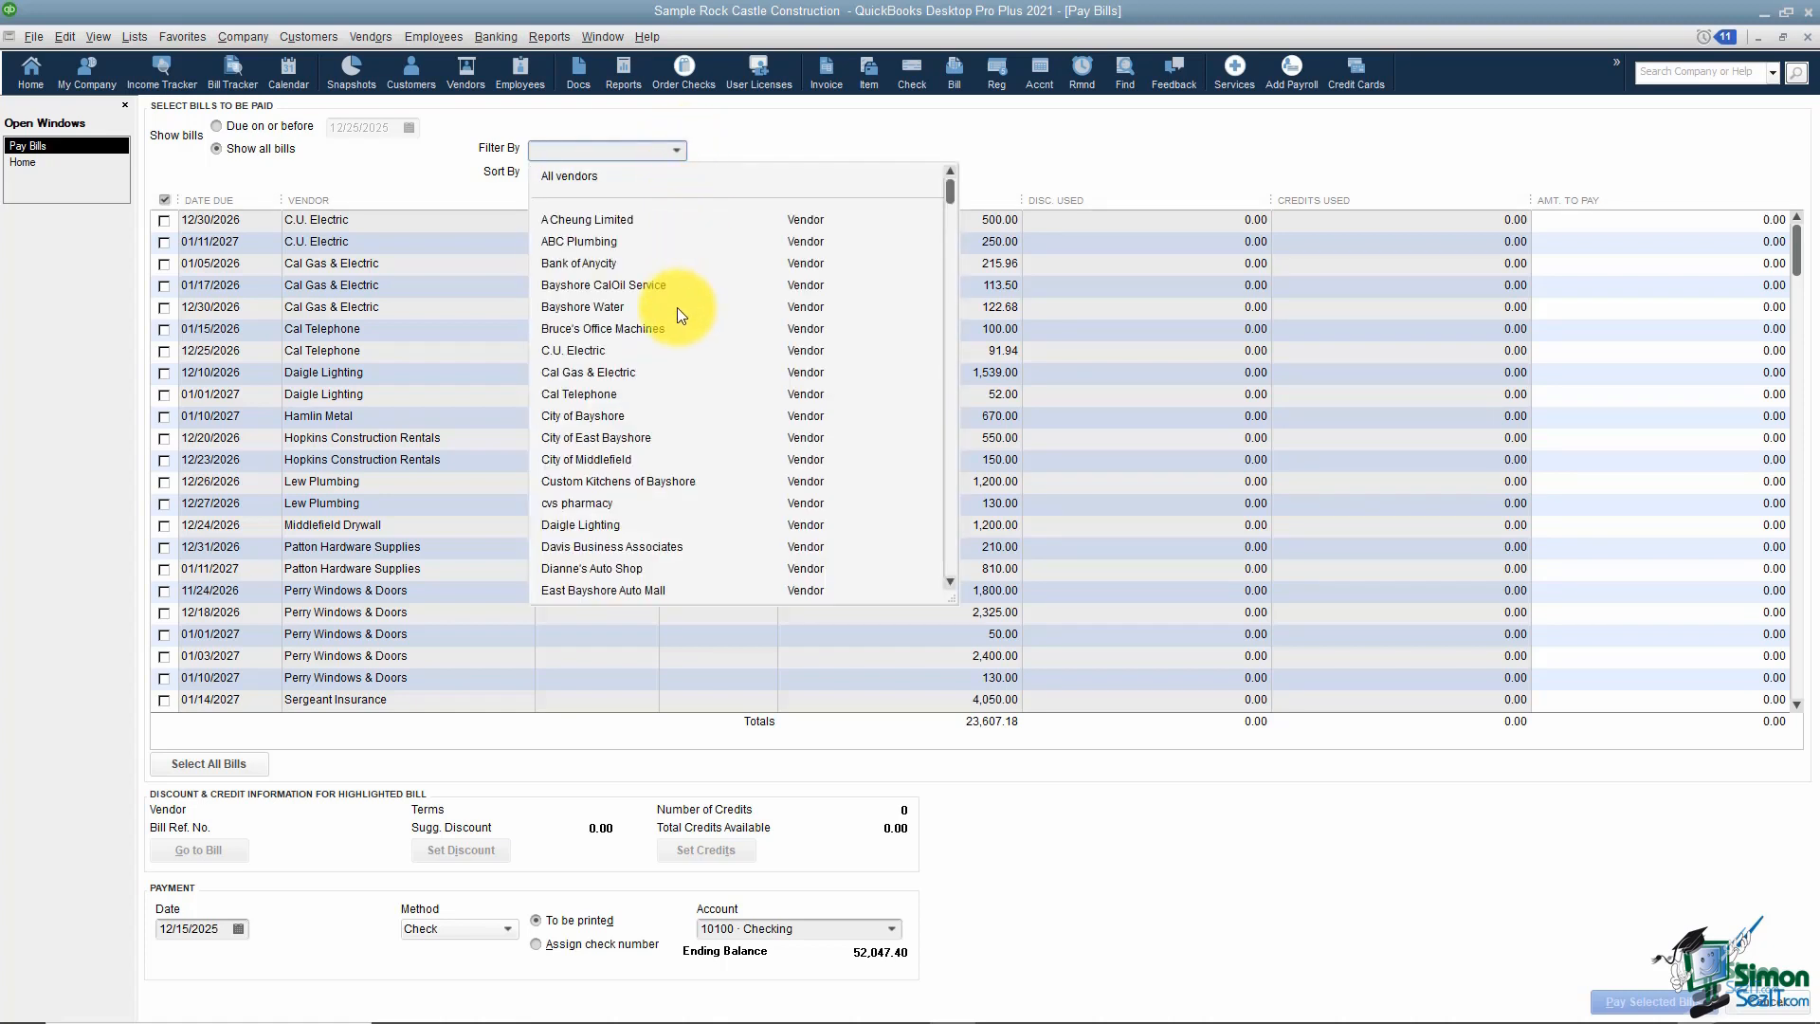
click(603, 372)
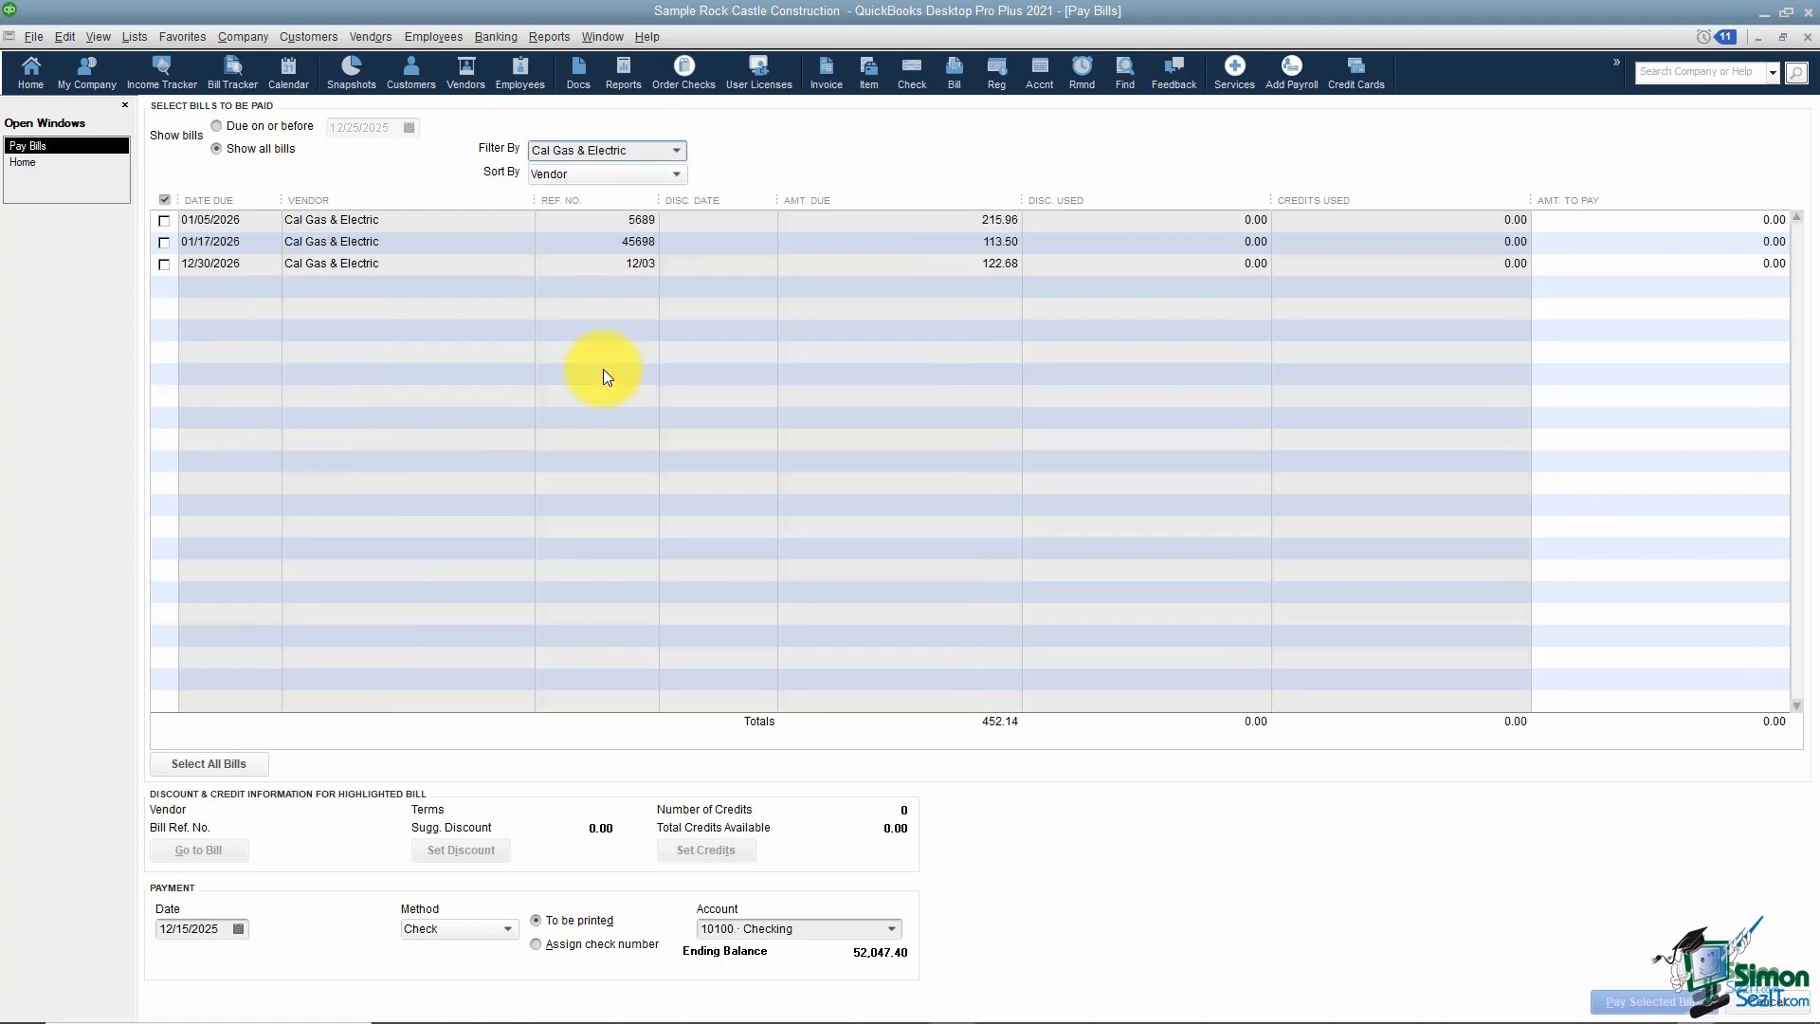
Step: Reset the filter on the bills to pay to All vendors
click(679, 152)
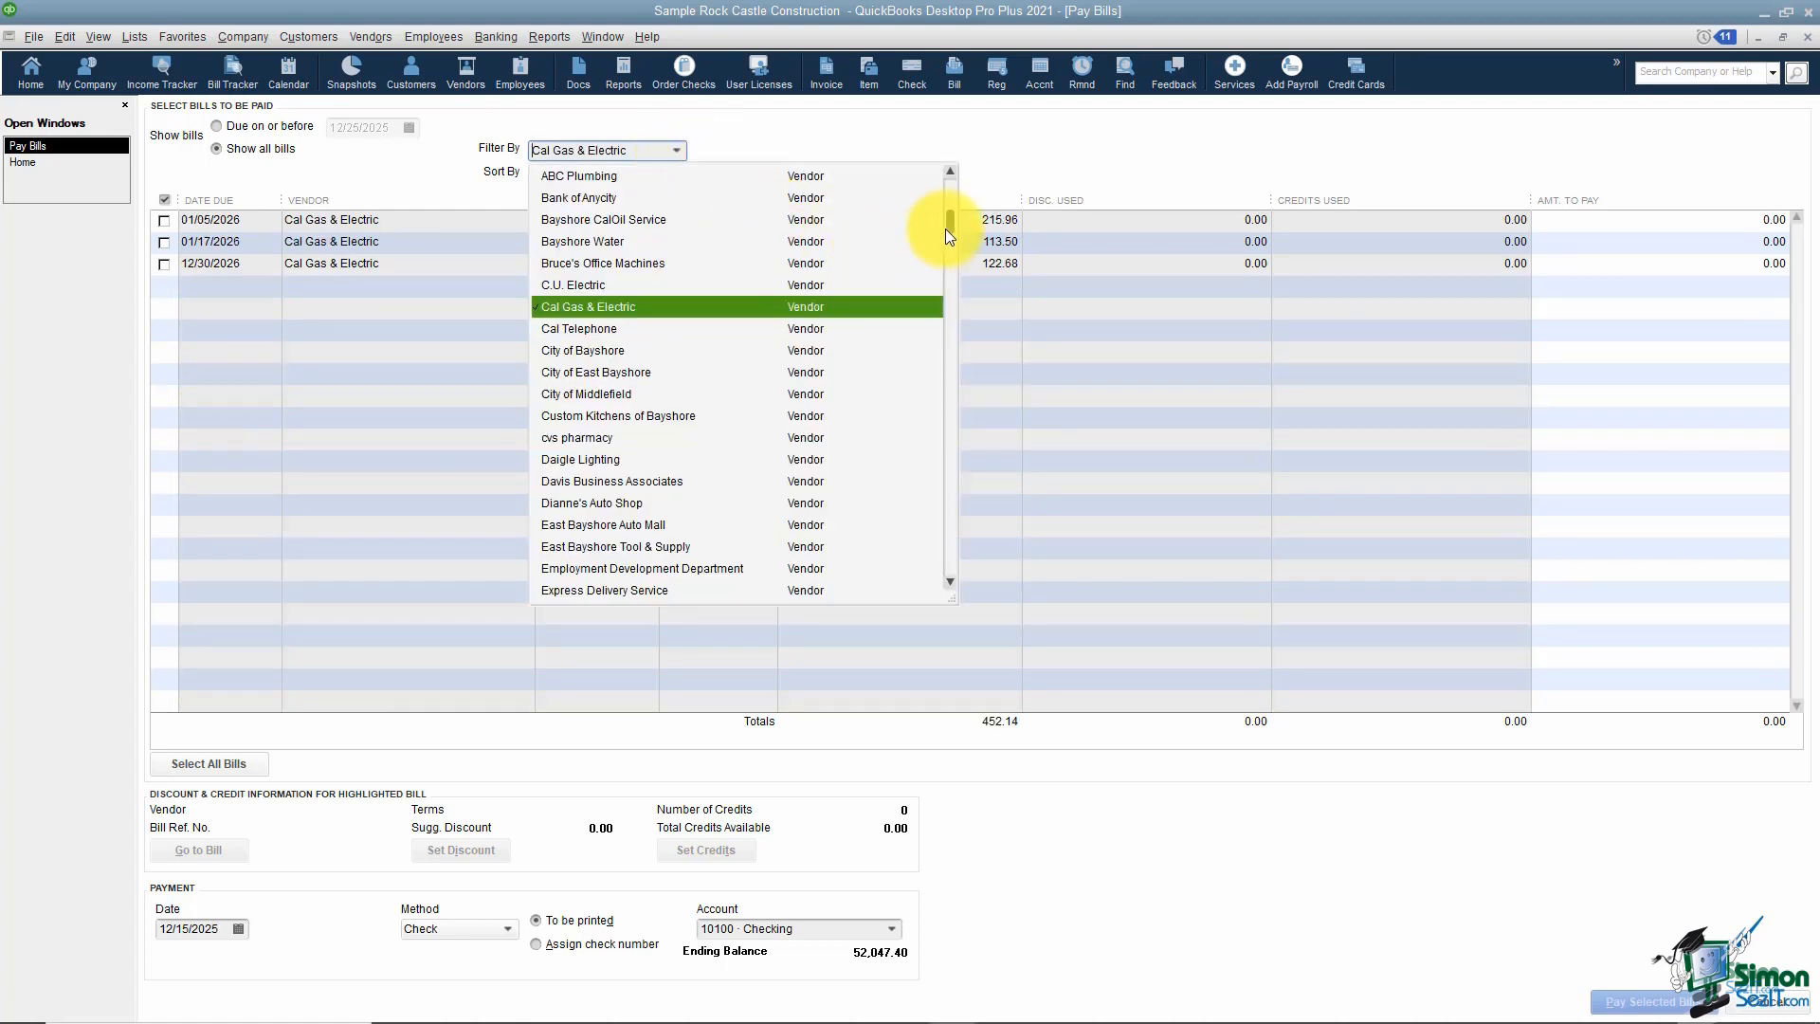
drag(945, 230, 952, 185)
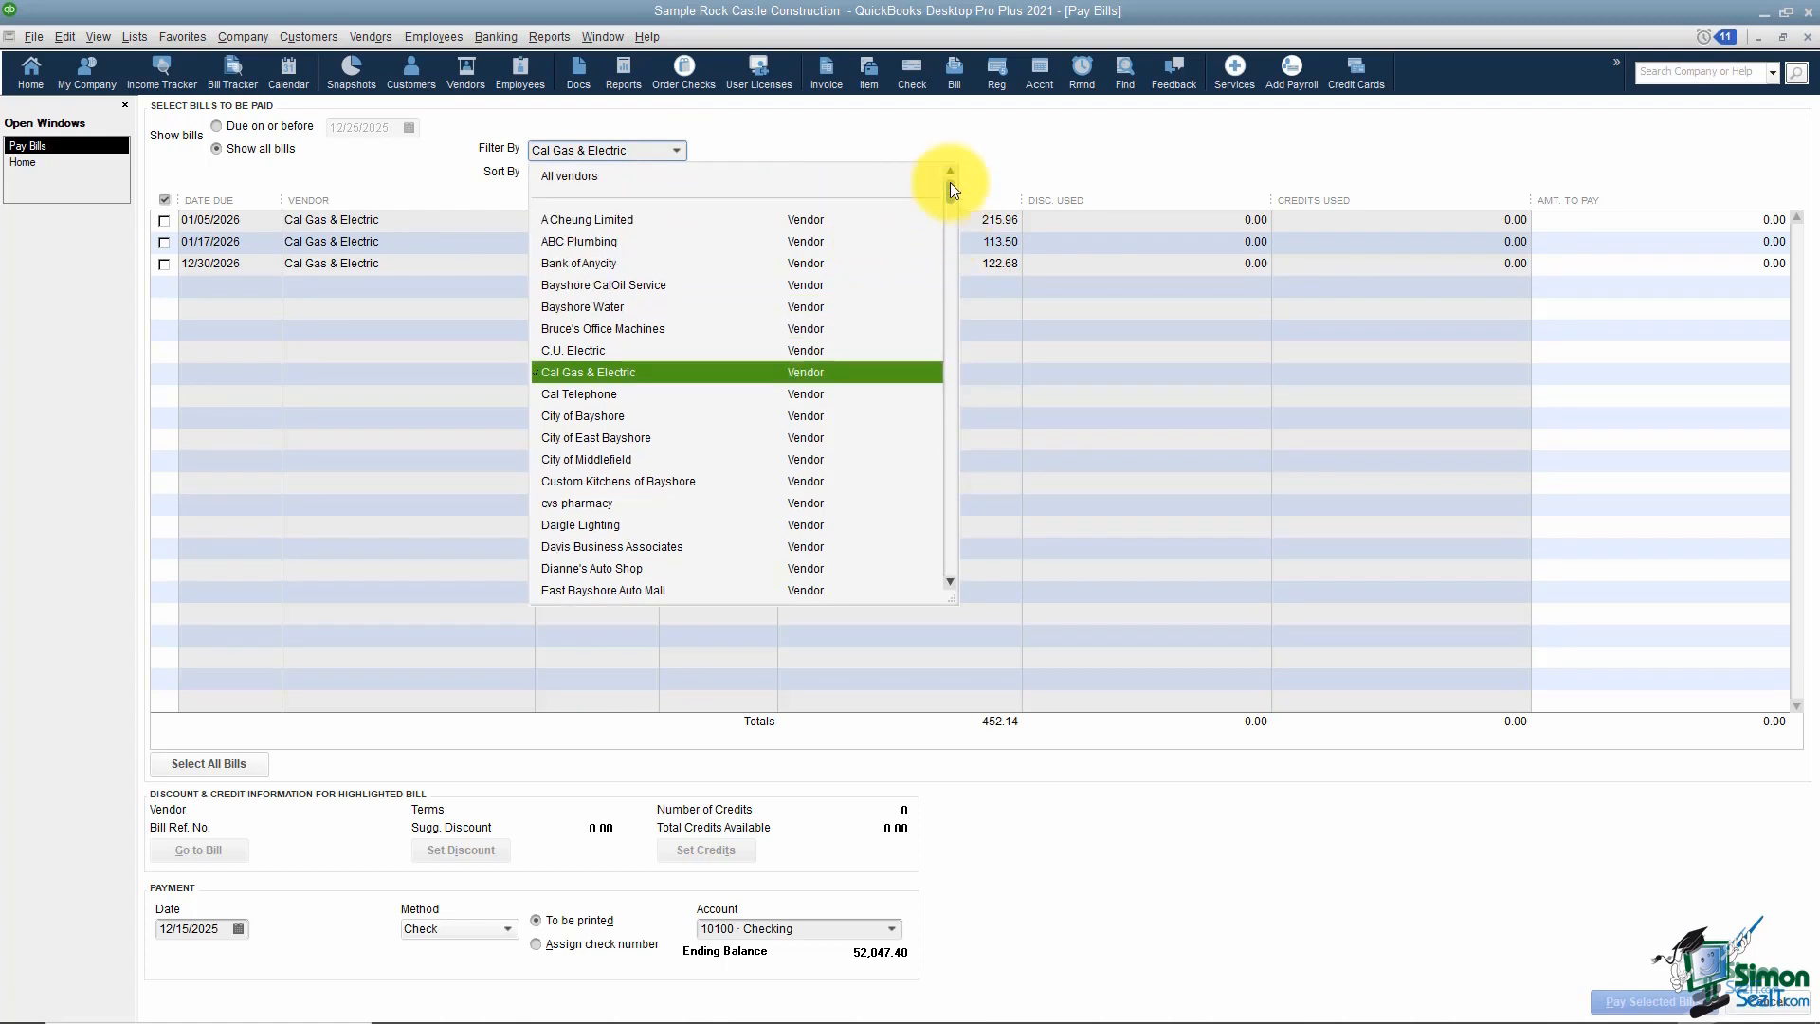
click(580, 180)
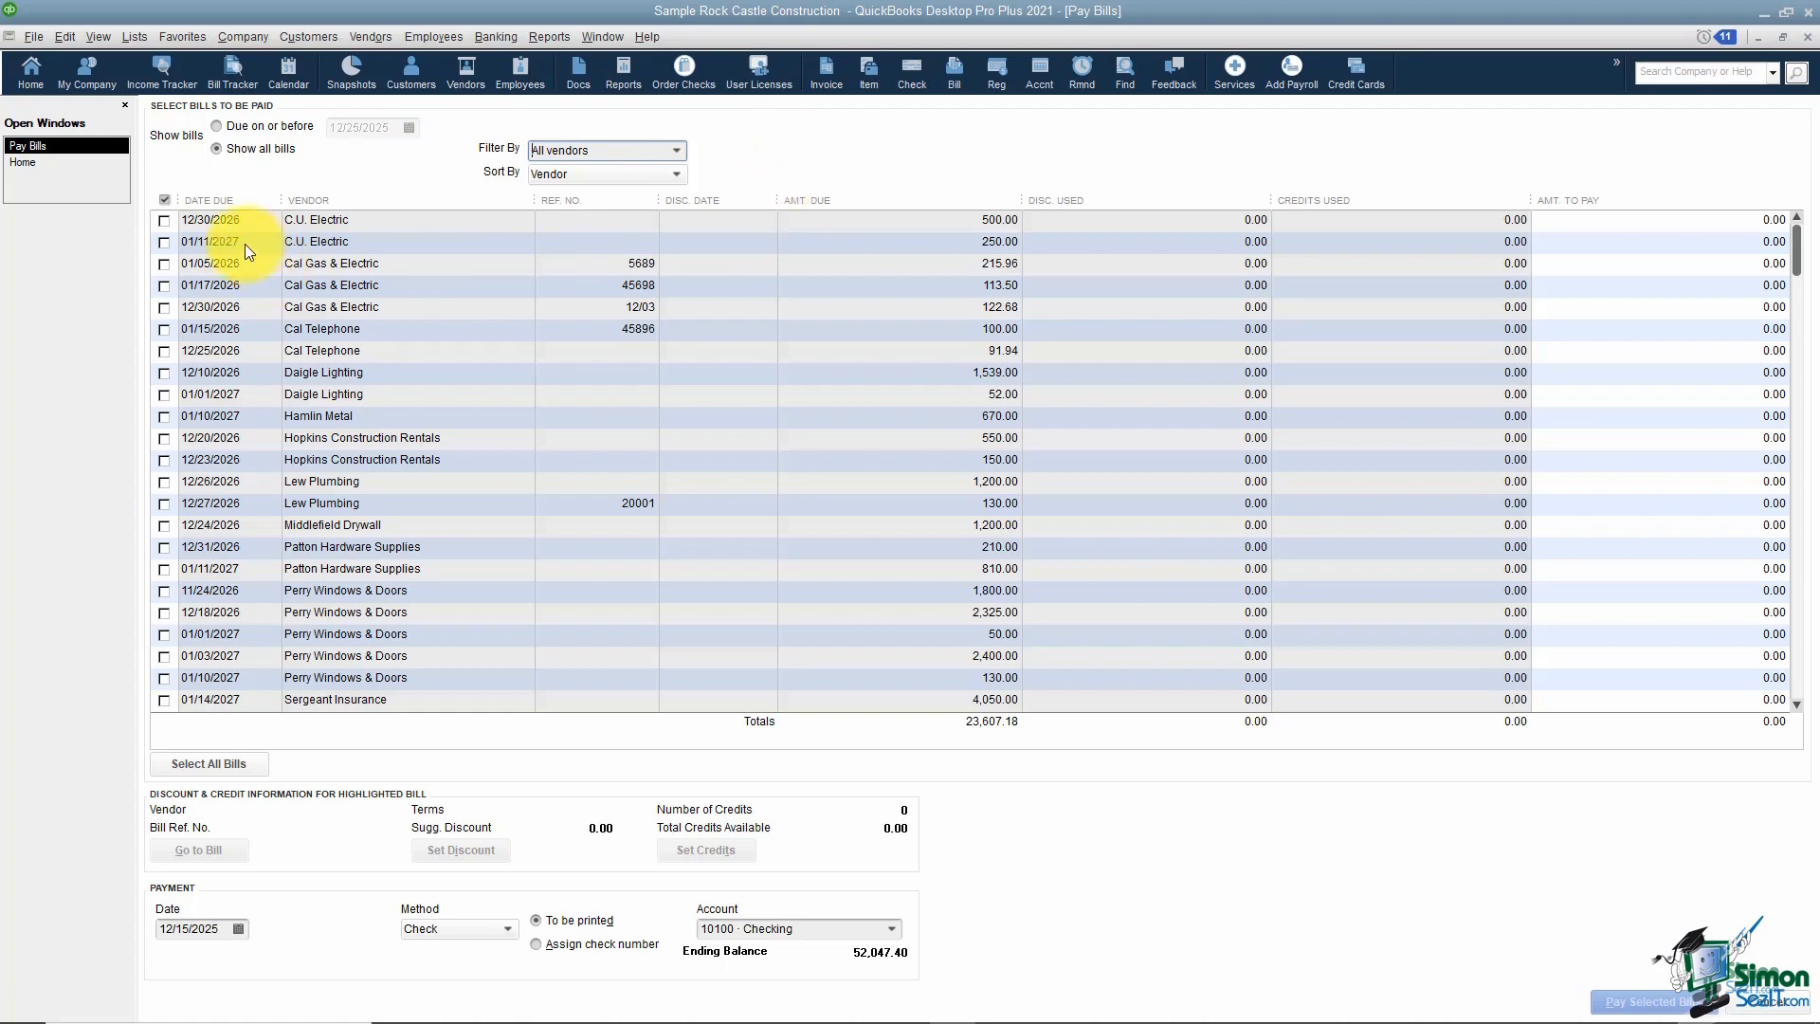
Step: Select the three Cal Gas & Electric bills for payment and set the amount to pay on bill 5689 to 100
click(163, 263)
click(163, 286)
click(164, 307)
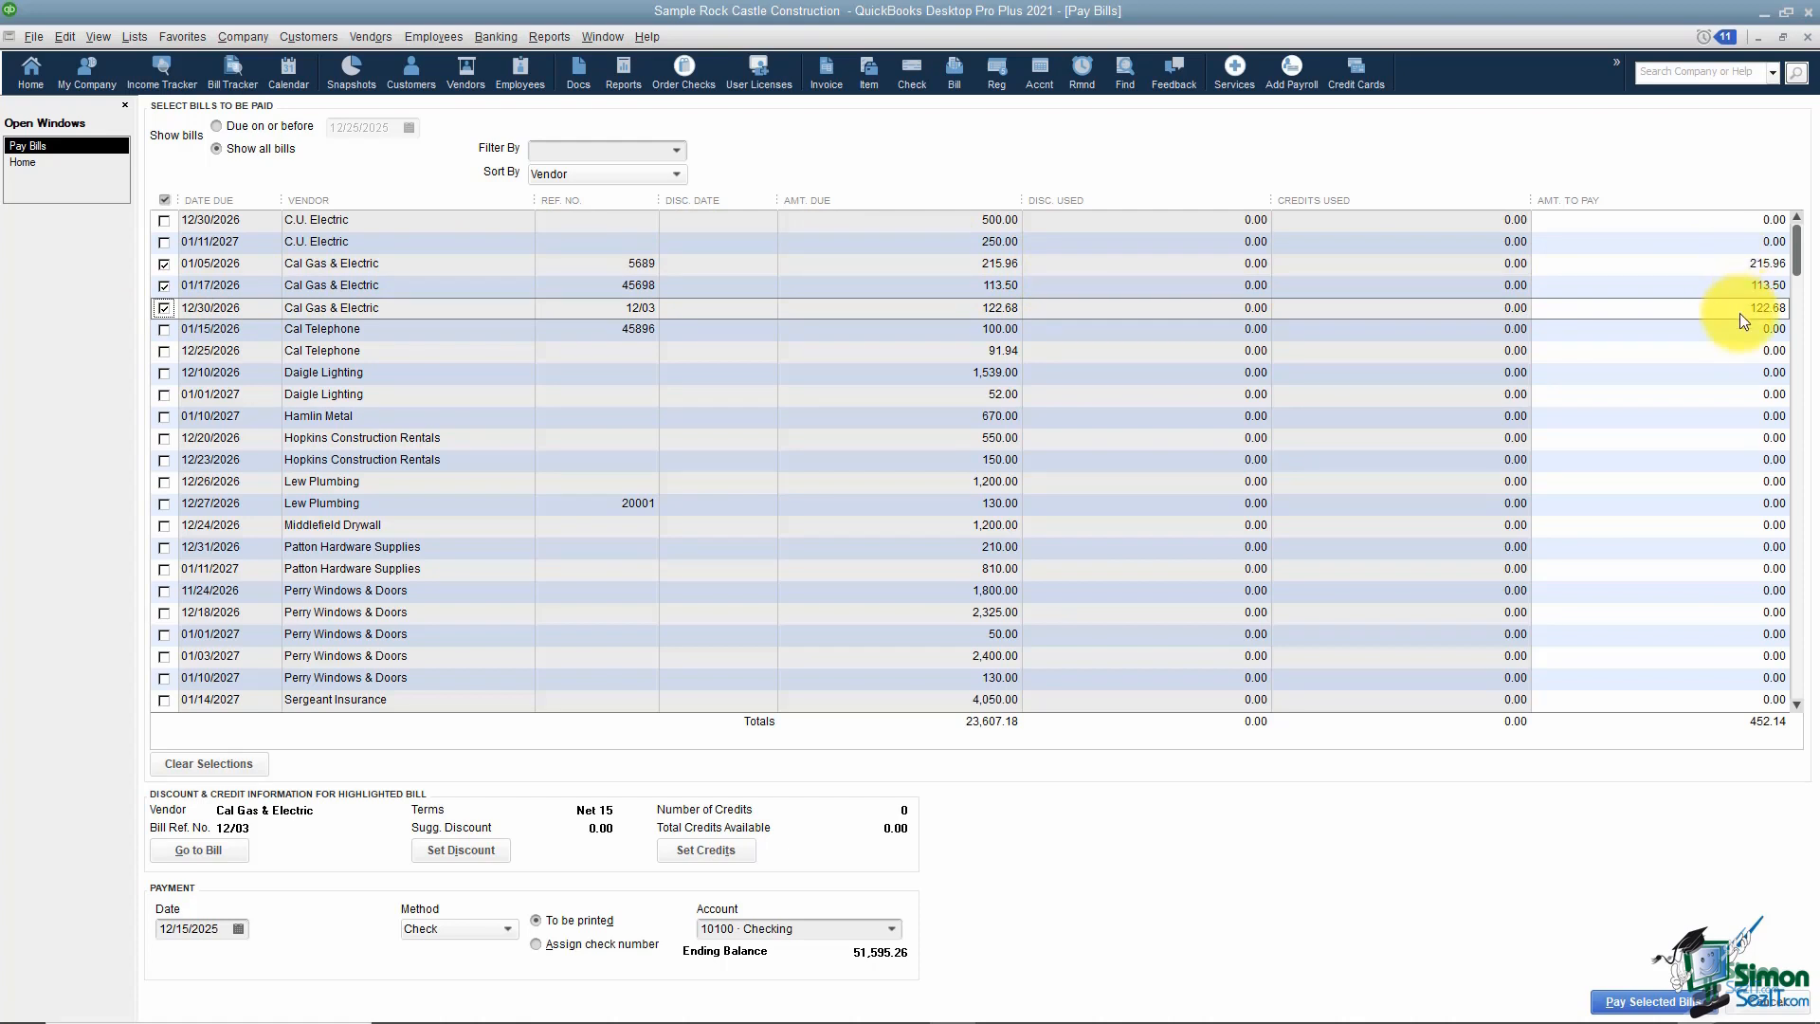
click(1752, 264)
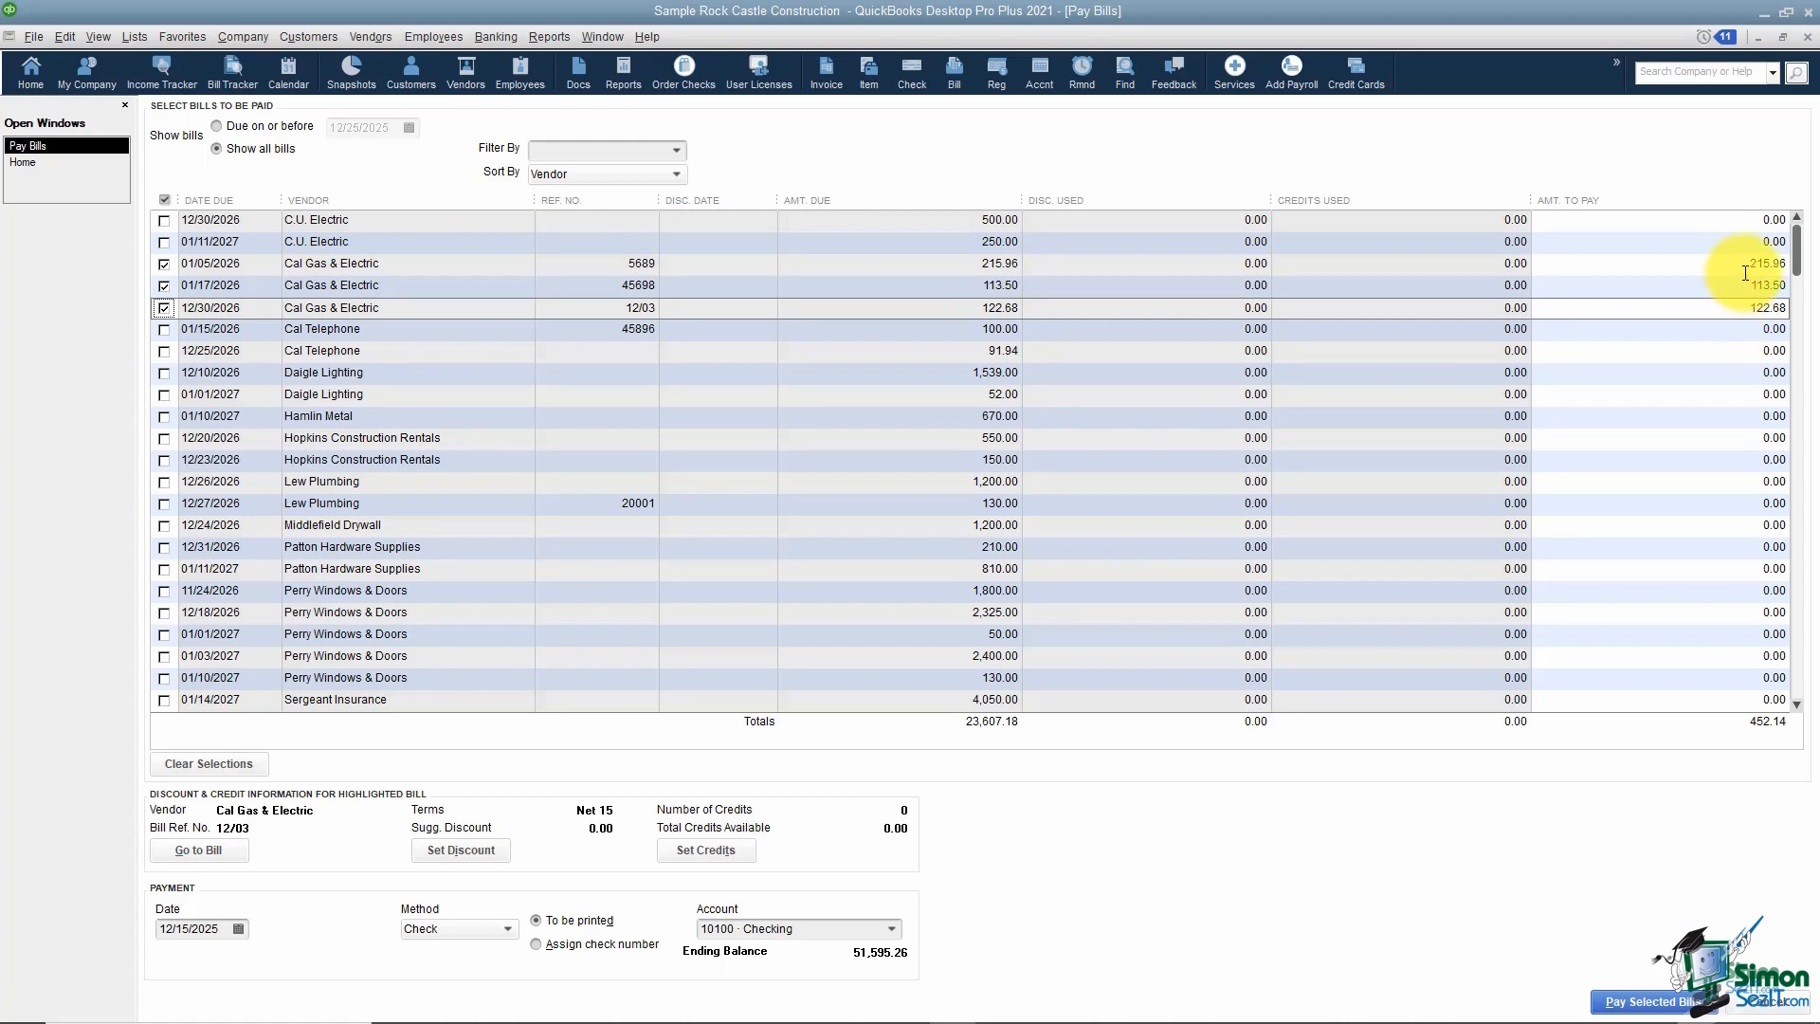
text(100)
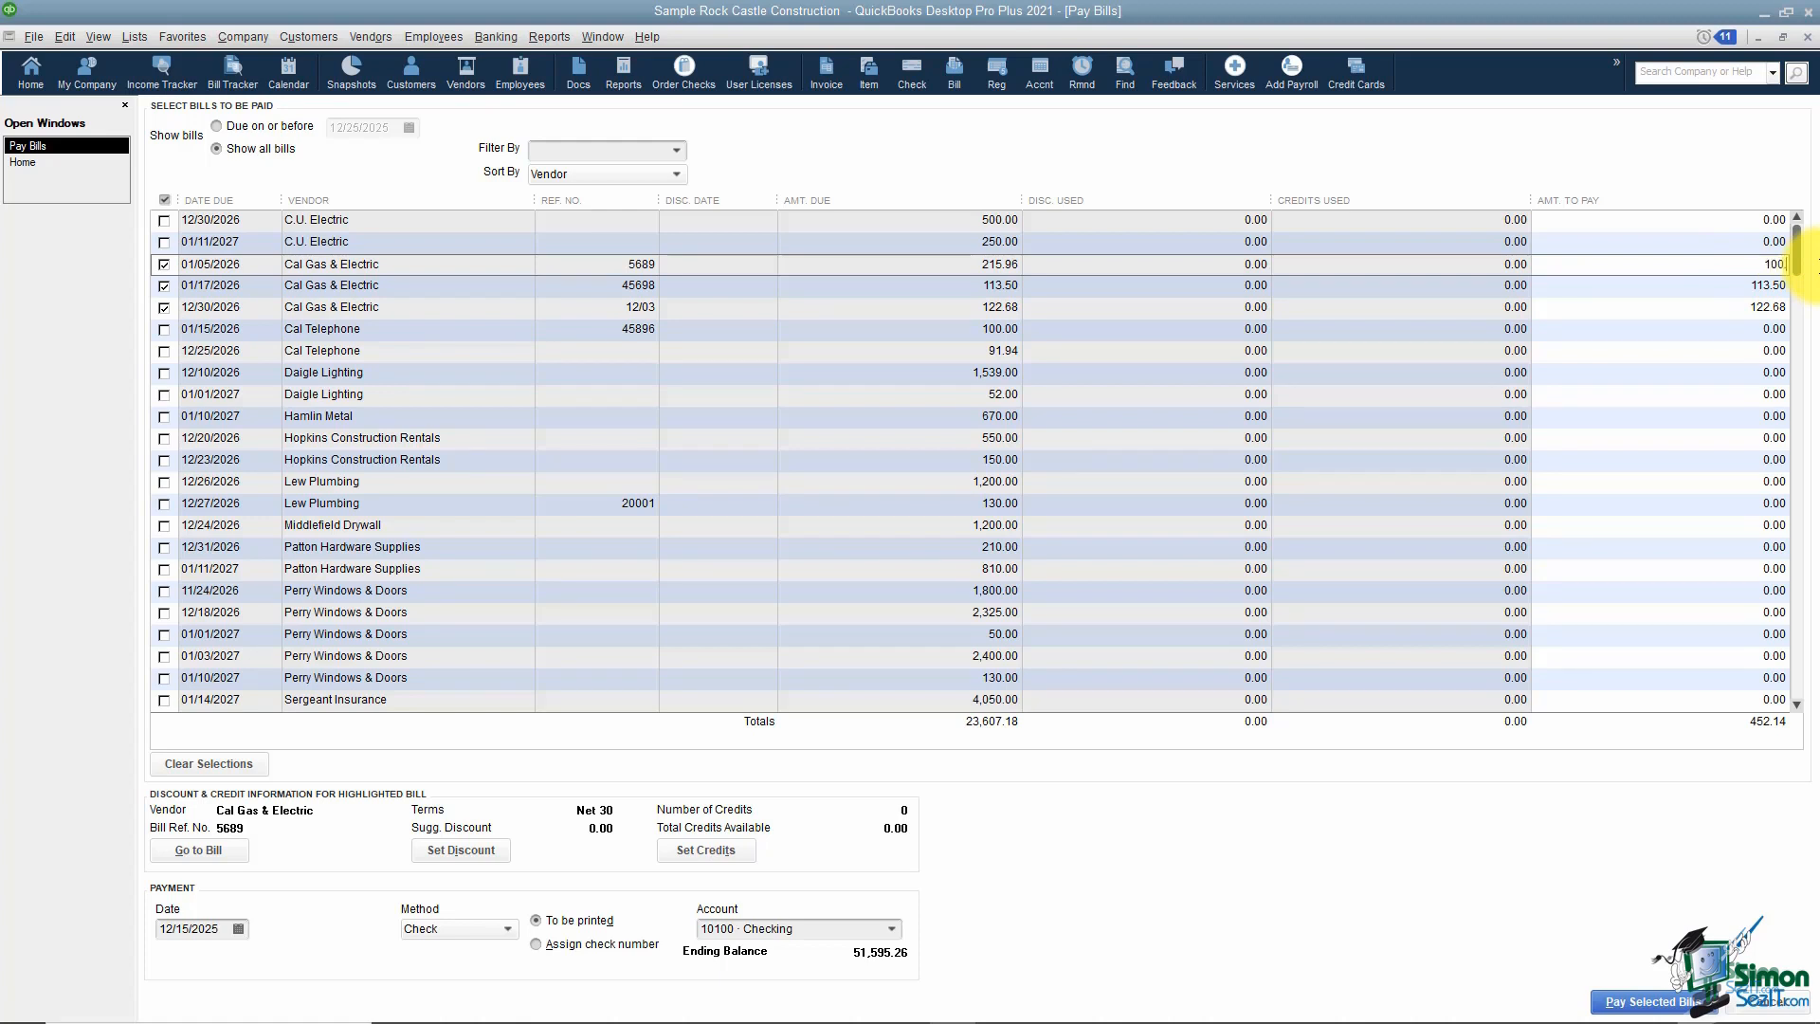
key(Tab)
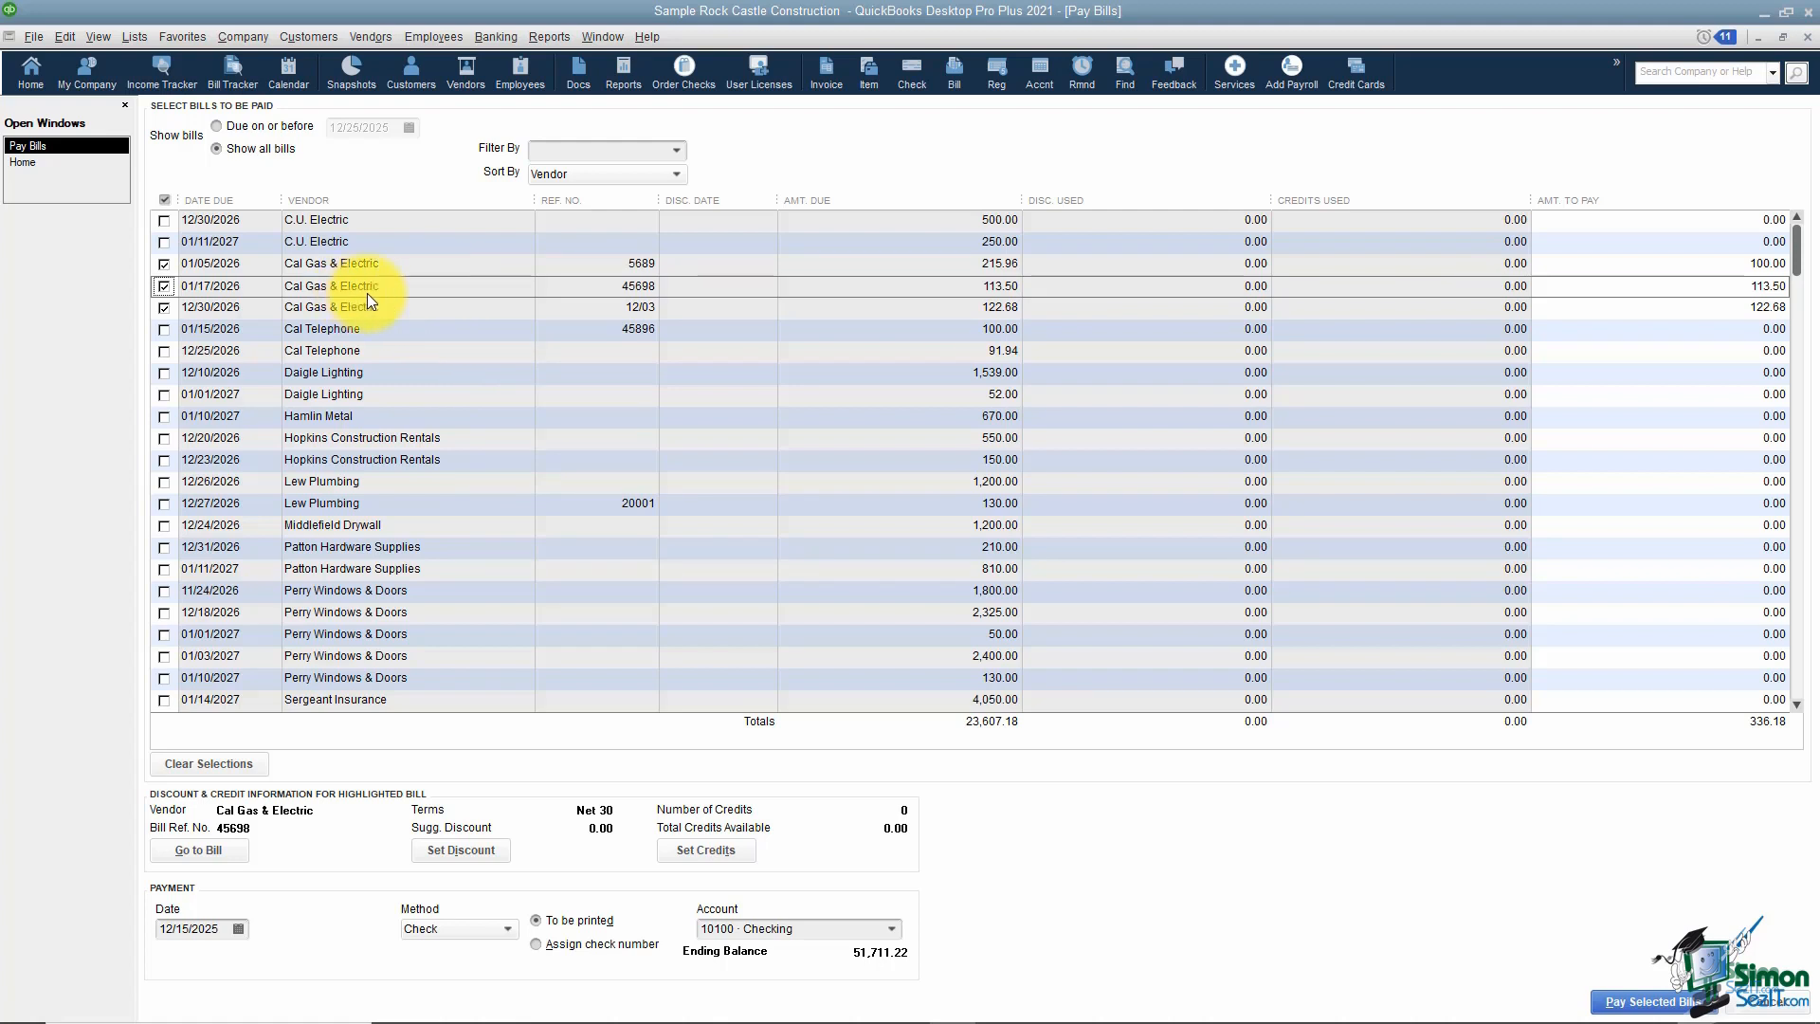
Step: Examine the discount options and available discount accounts for Cal Gas & Electric bill 45698, leaving without applying a discount
click(468, 851)
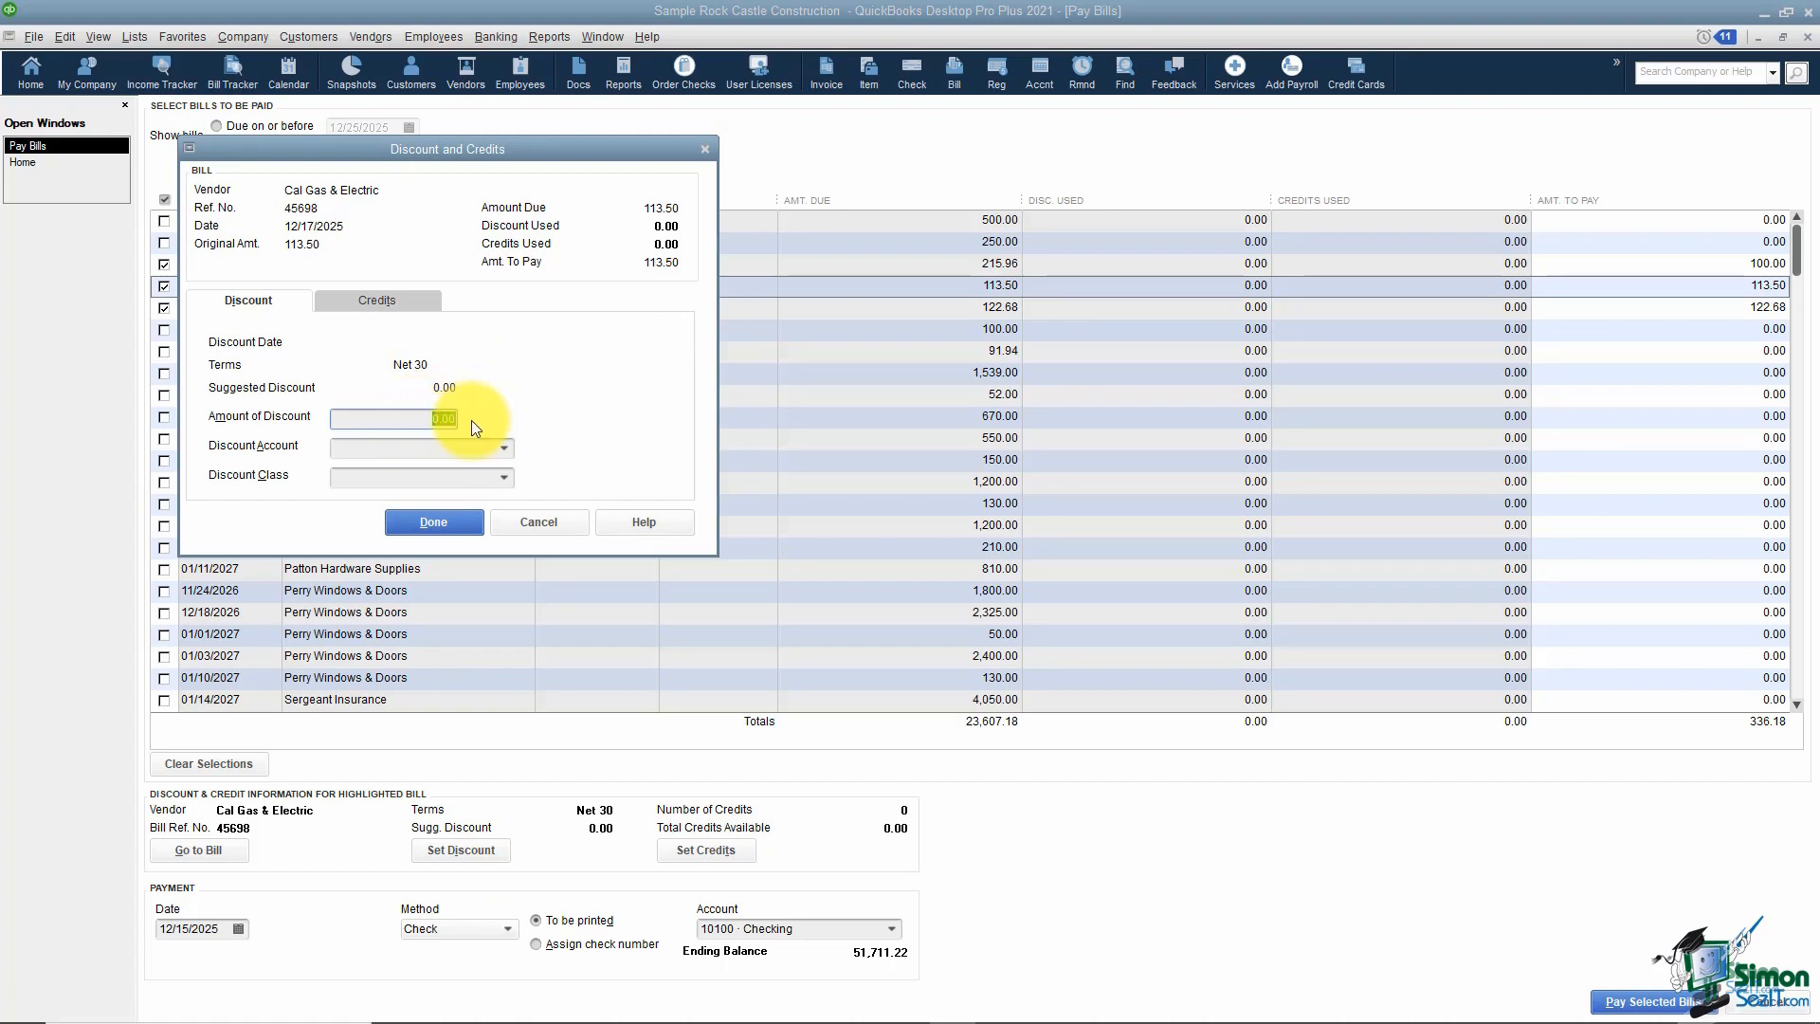
click(506, 450)
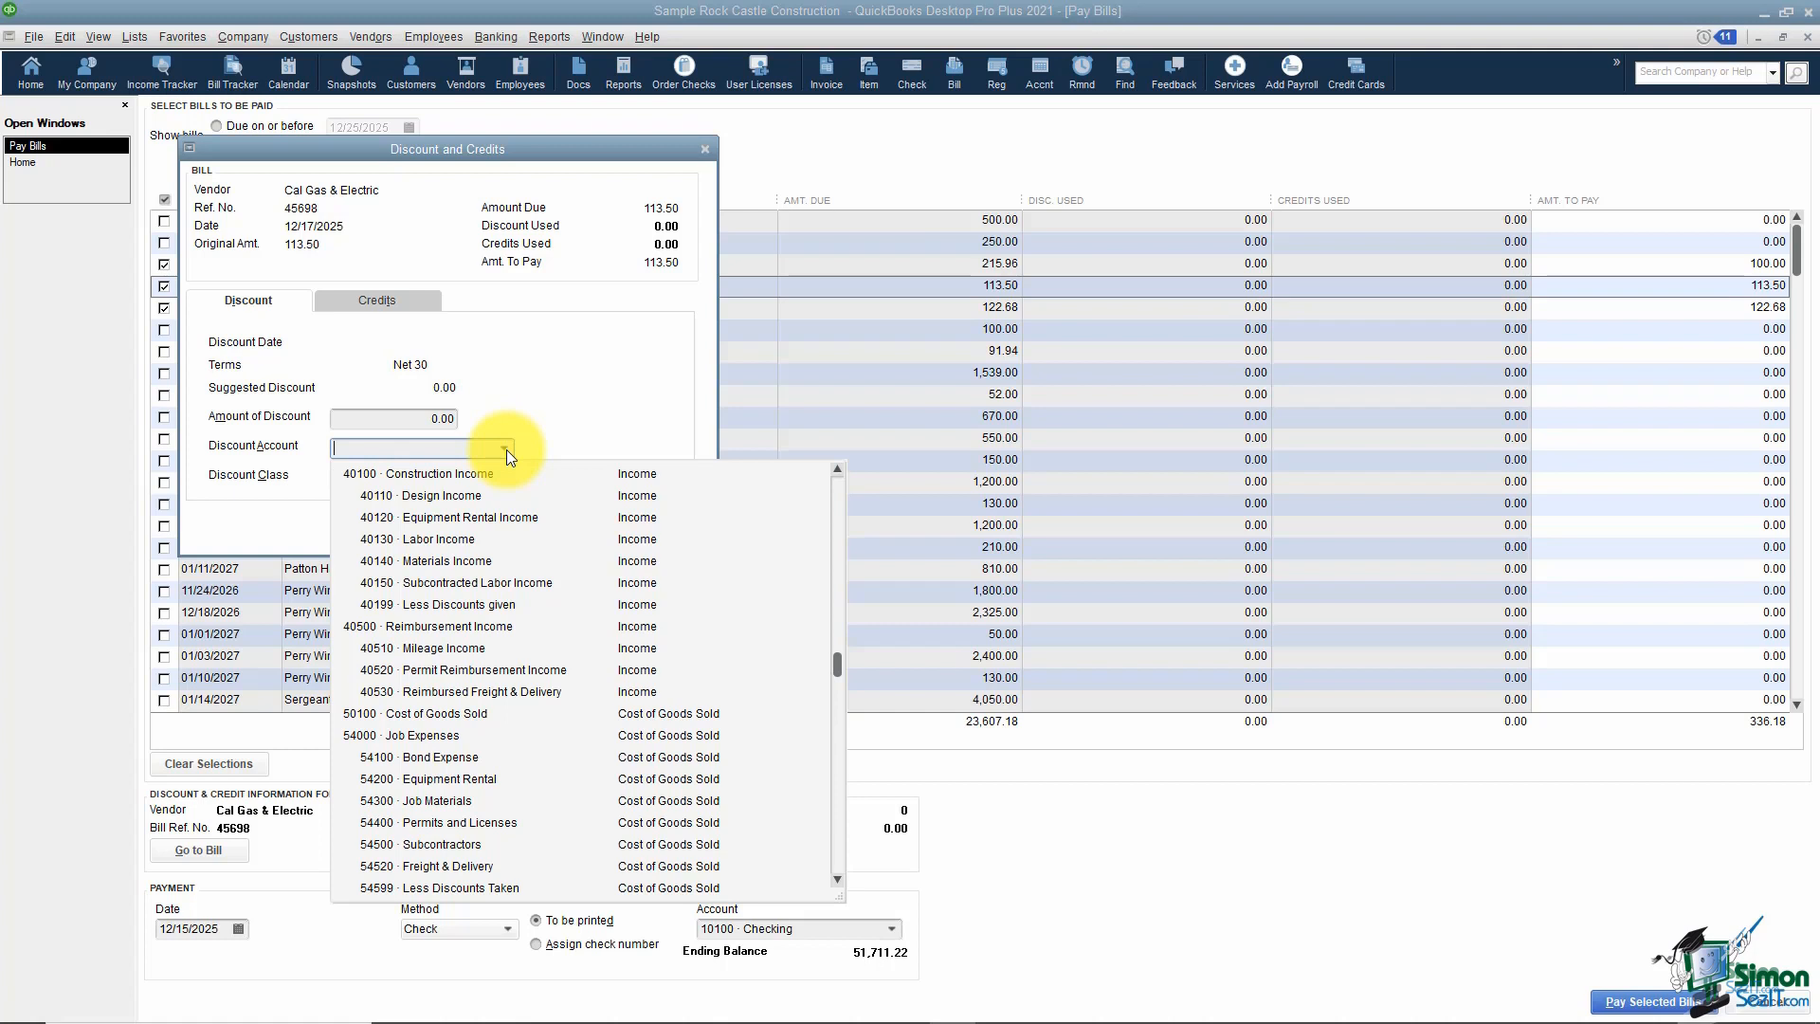
click(506, 450)
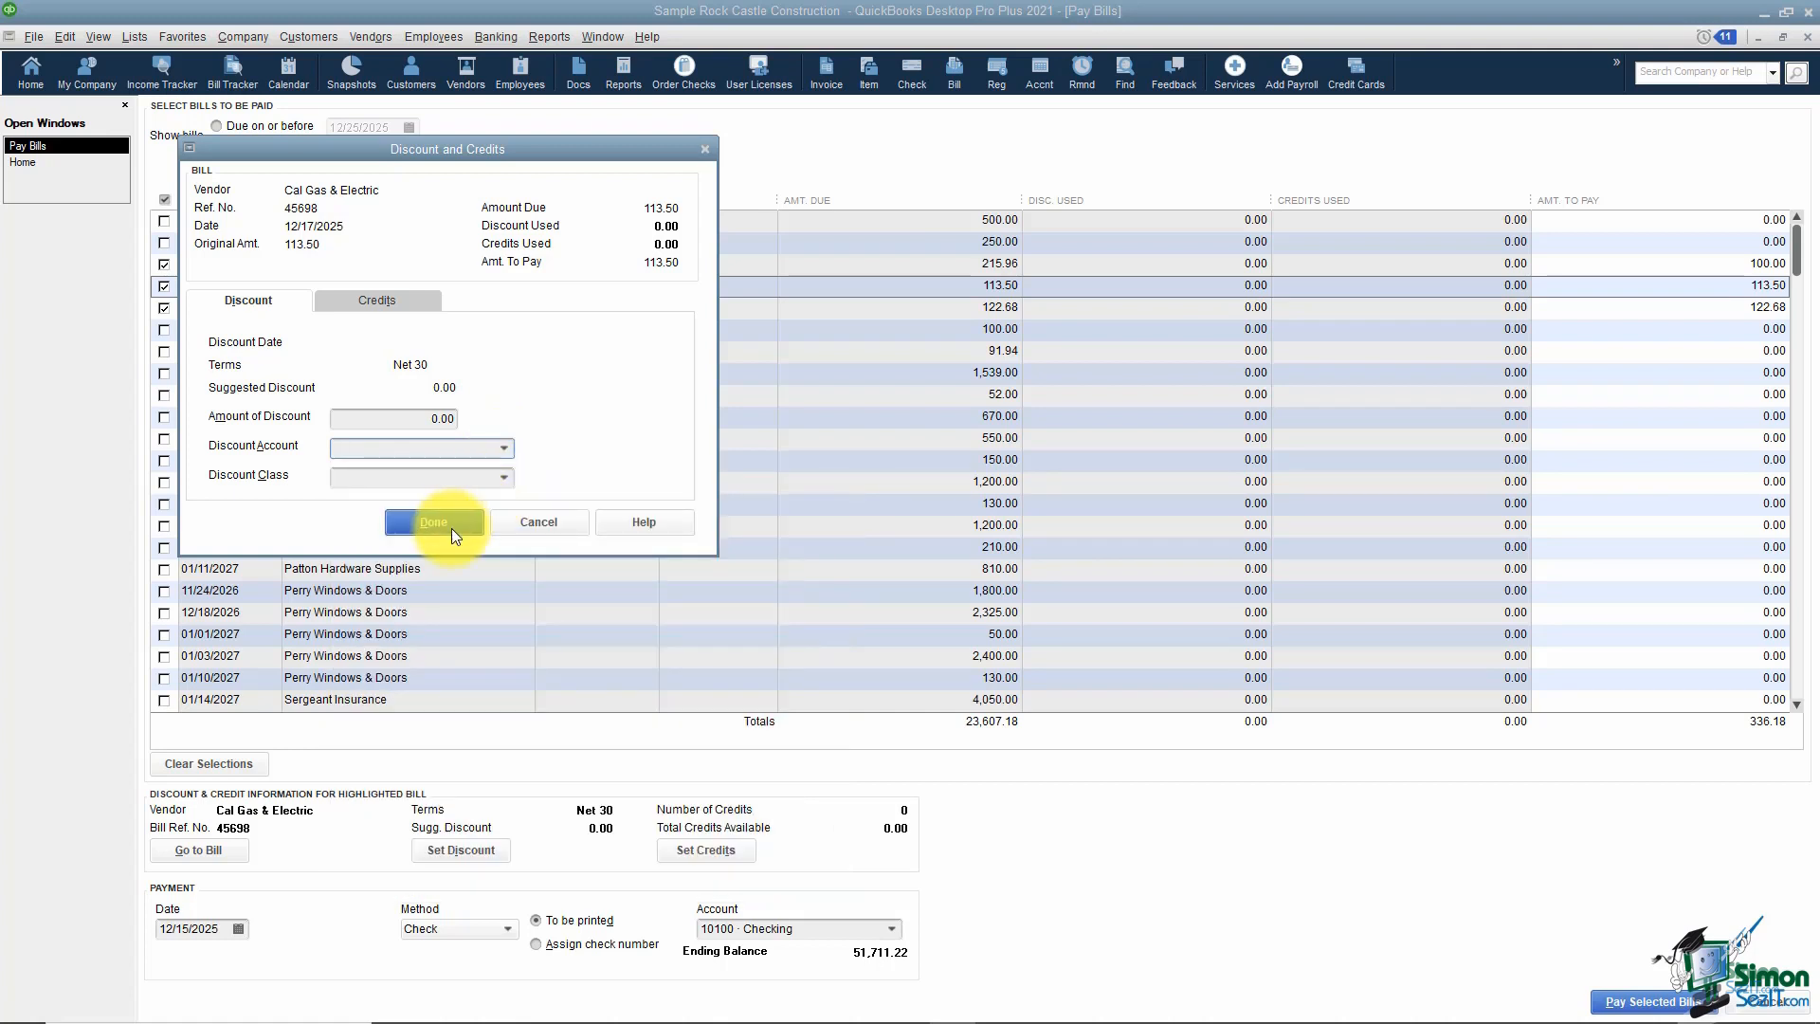
click(524, 533)
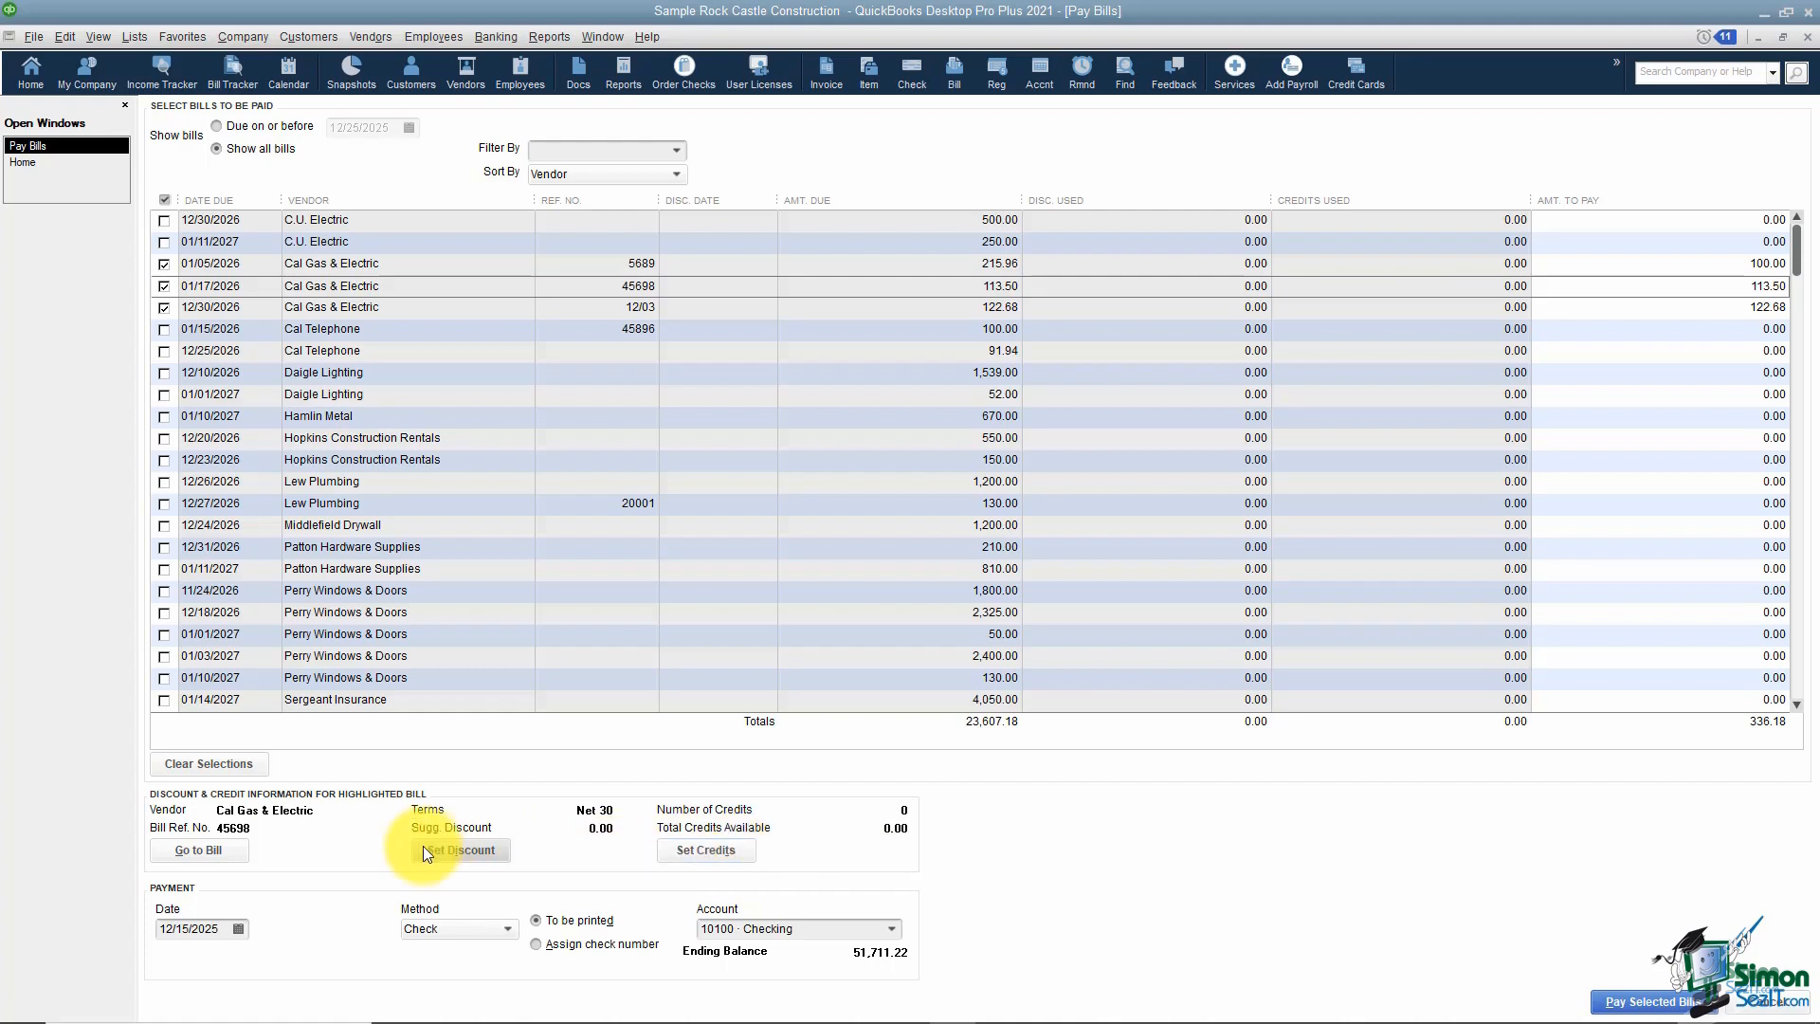
Step: Set the payment date to 12/31/2025, keep Check as the method, and choose to assign the check number
click(238, 928)
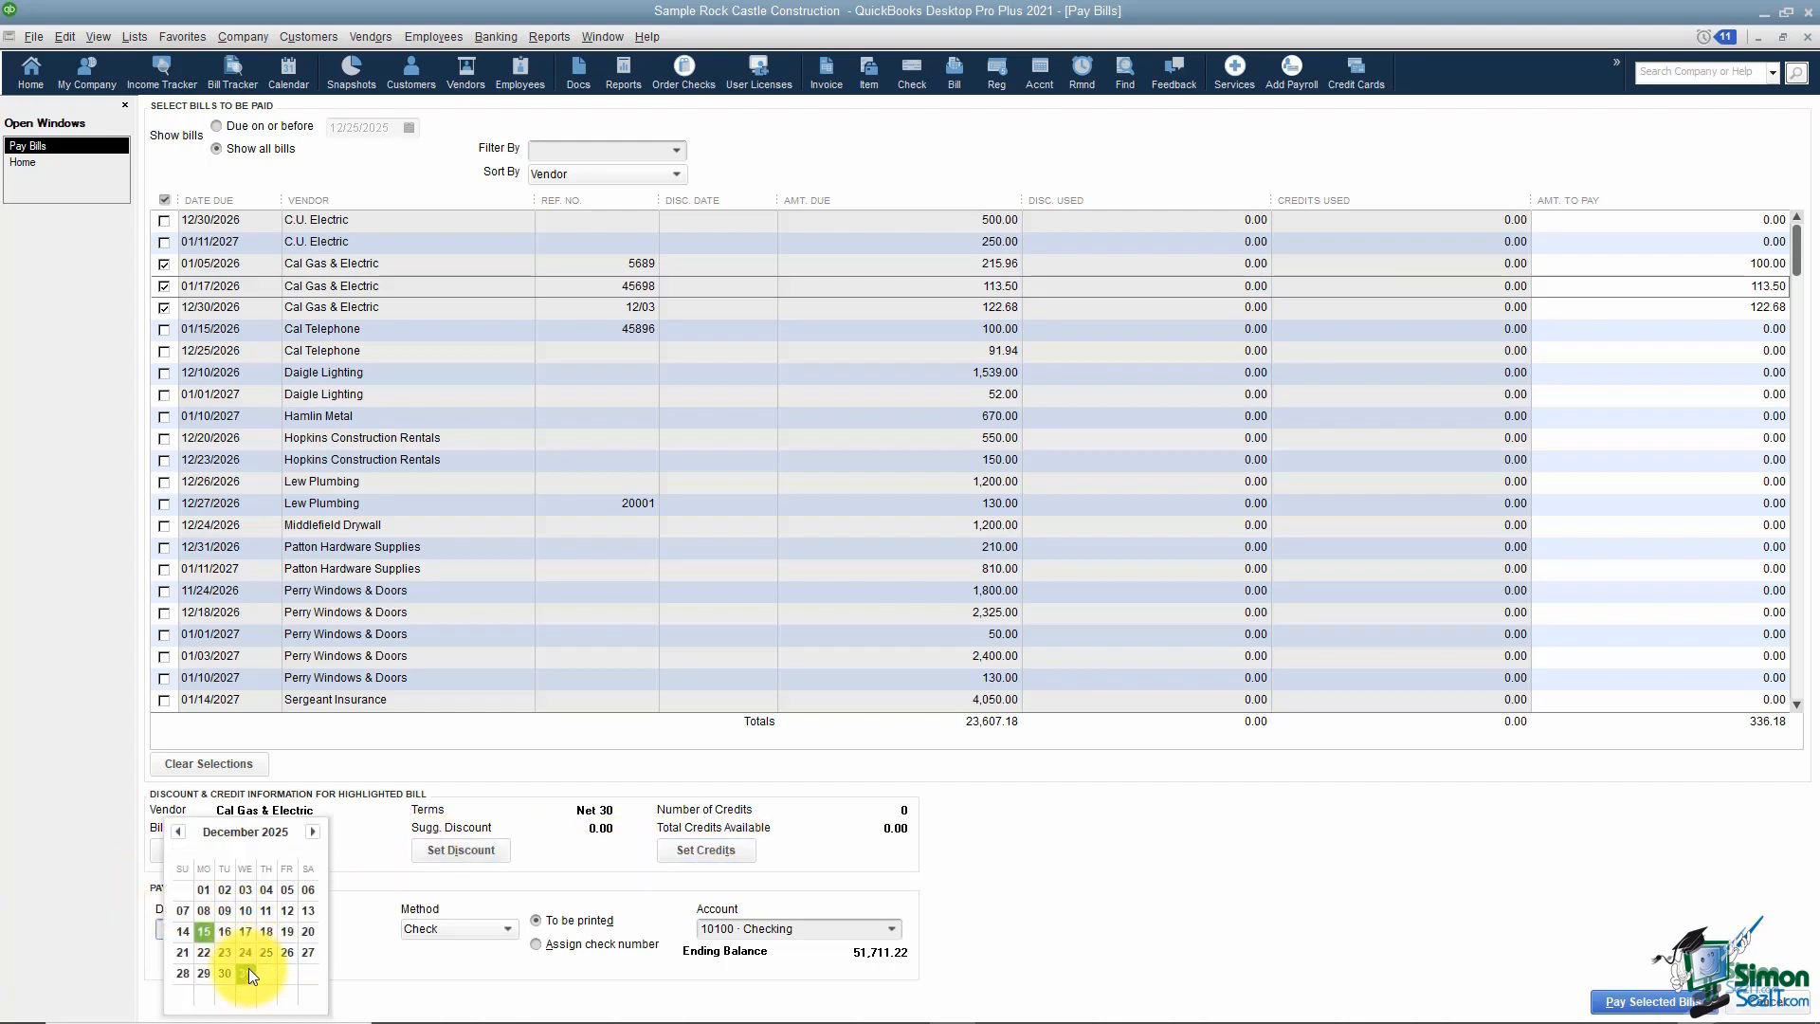
click(248, 969)
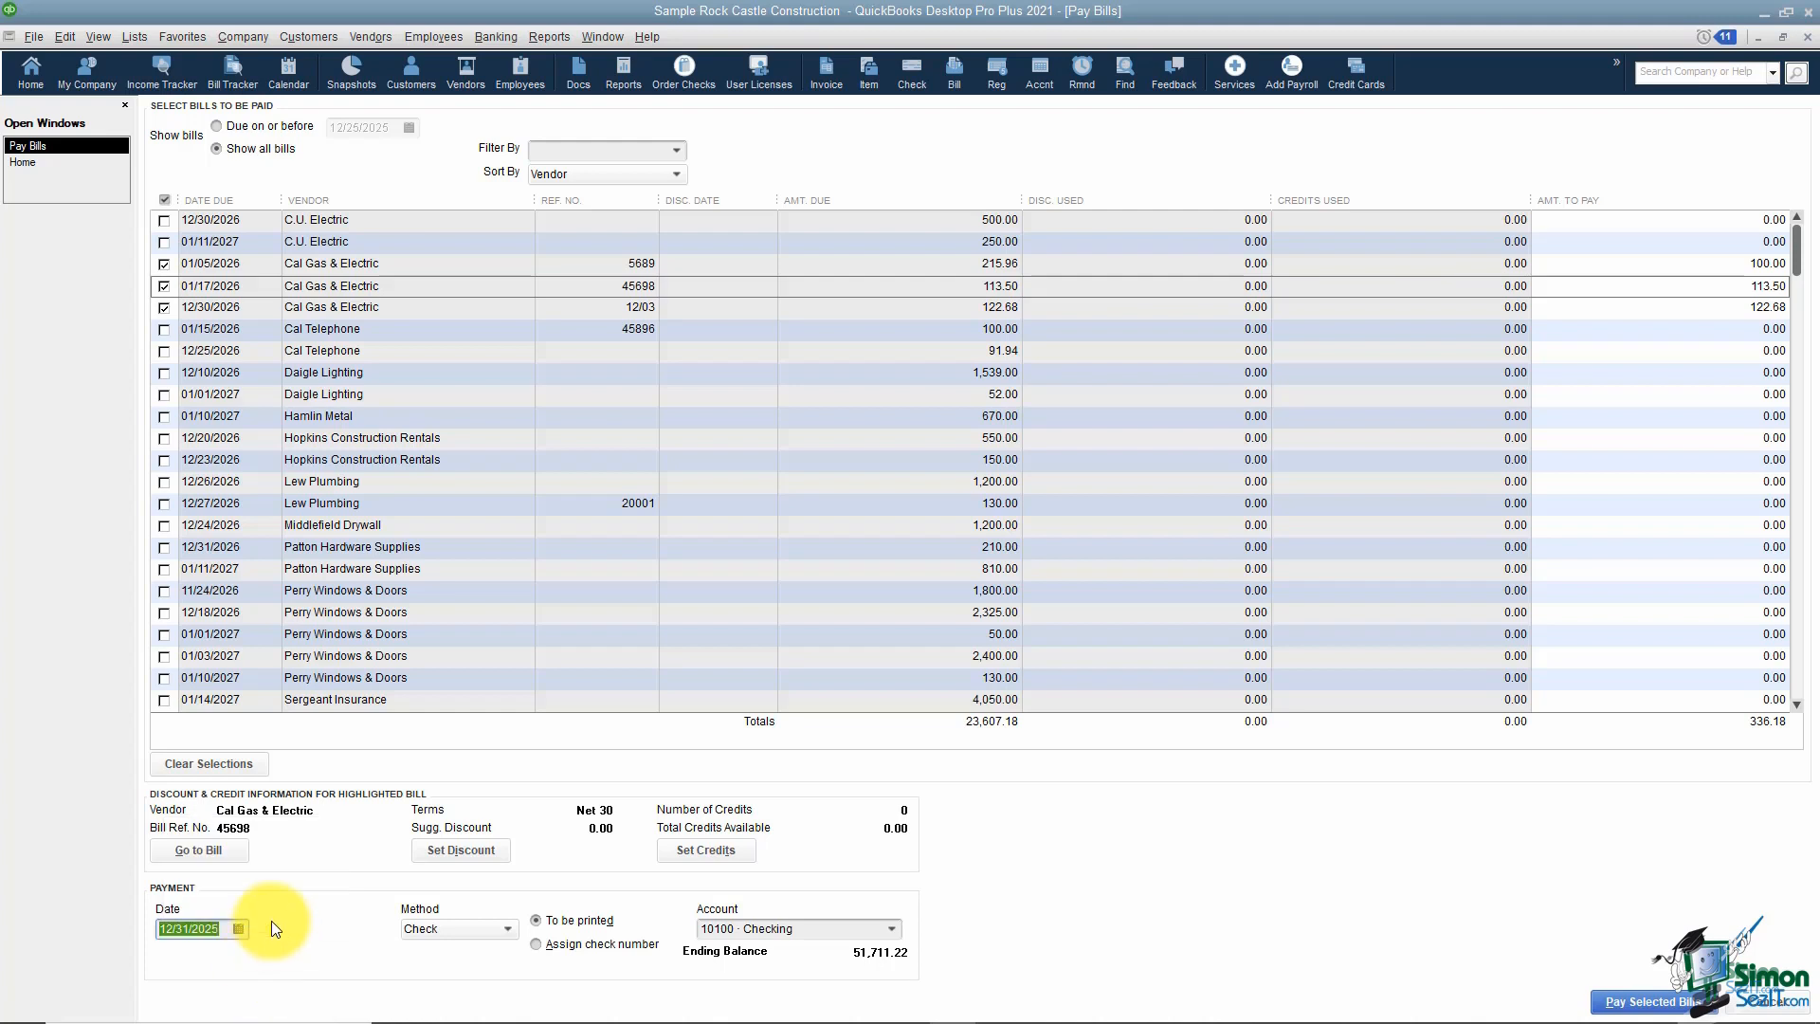
click(508, 929)
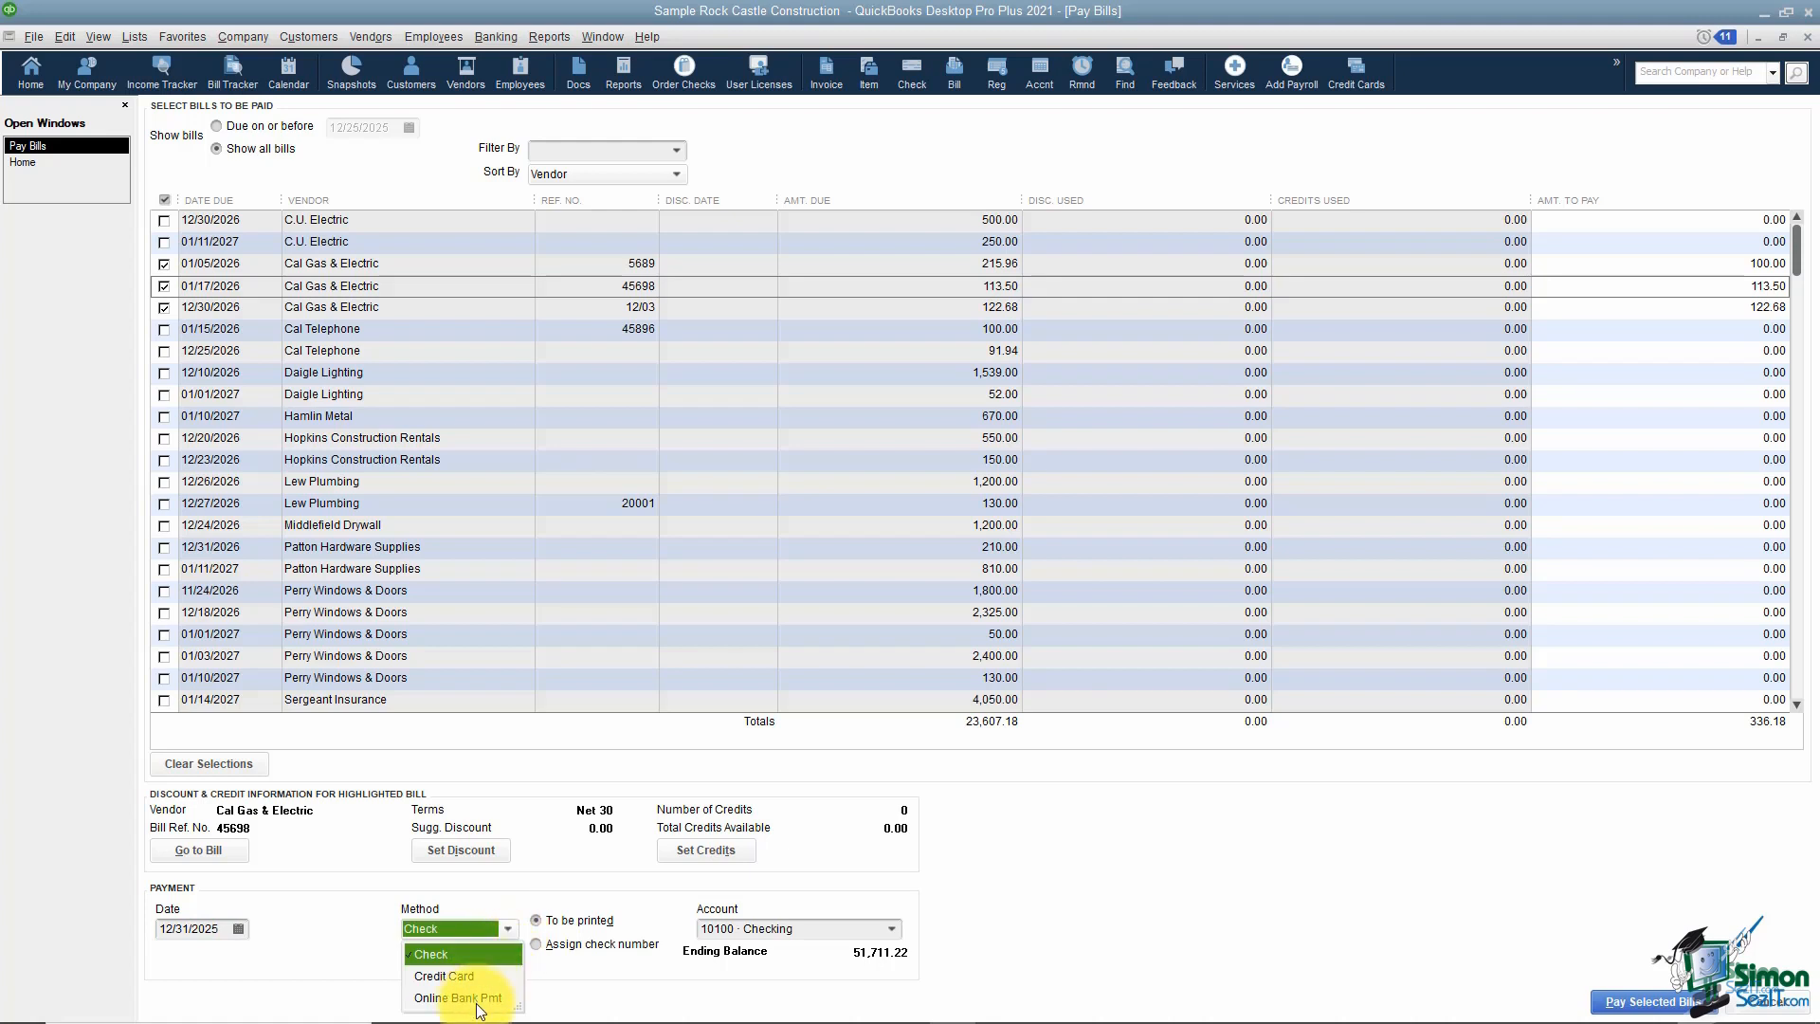
click(477, 874)
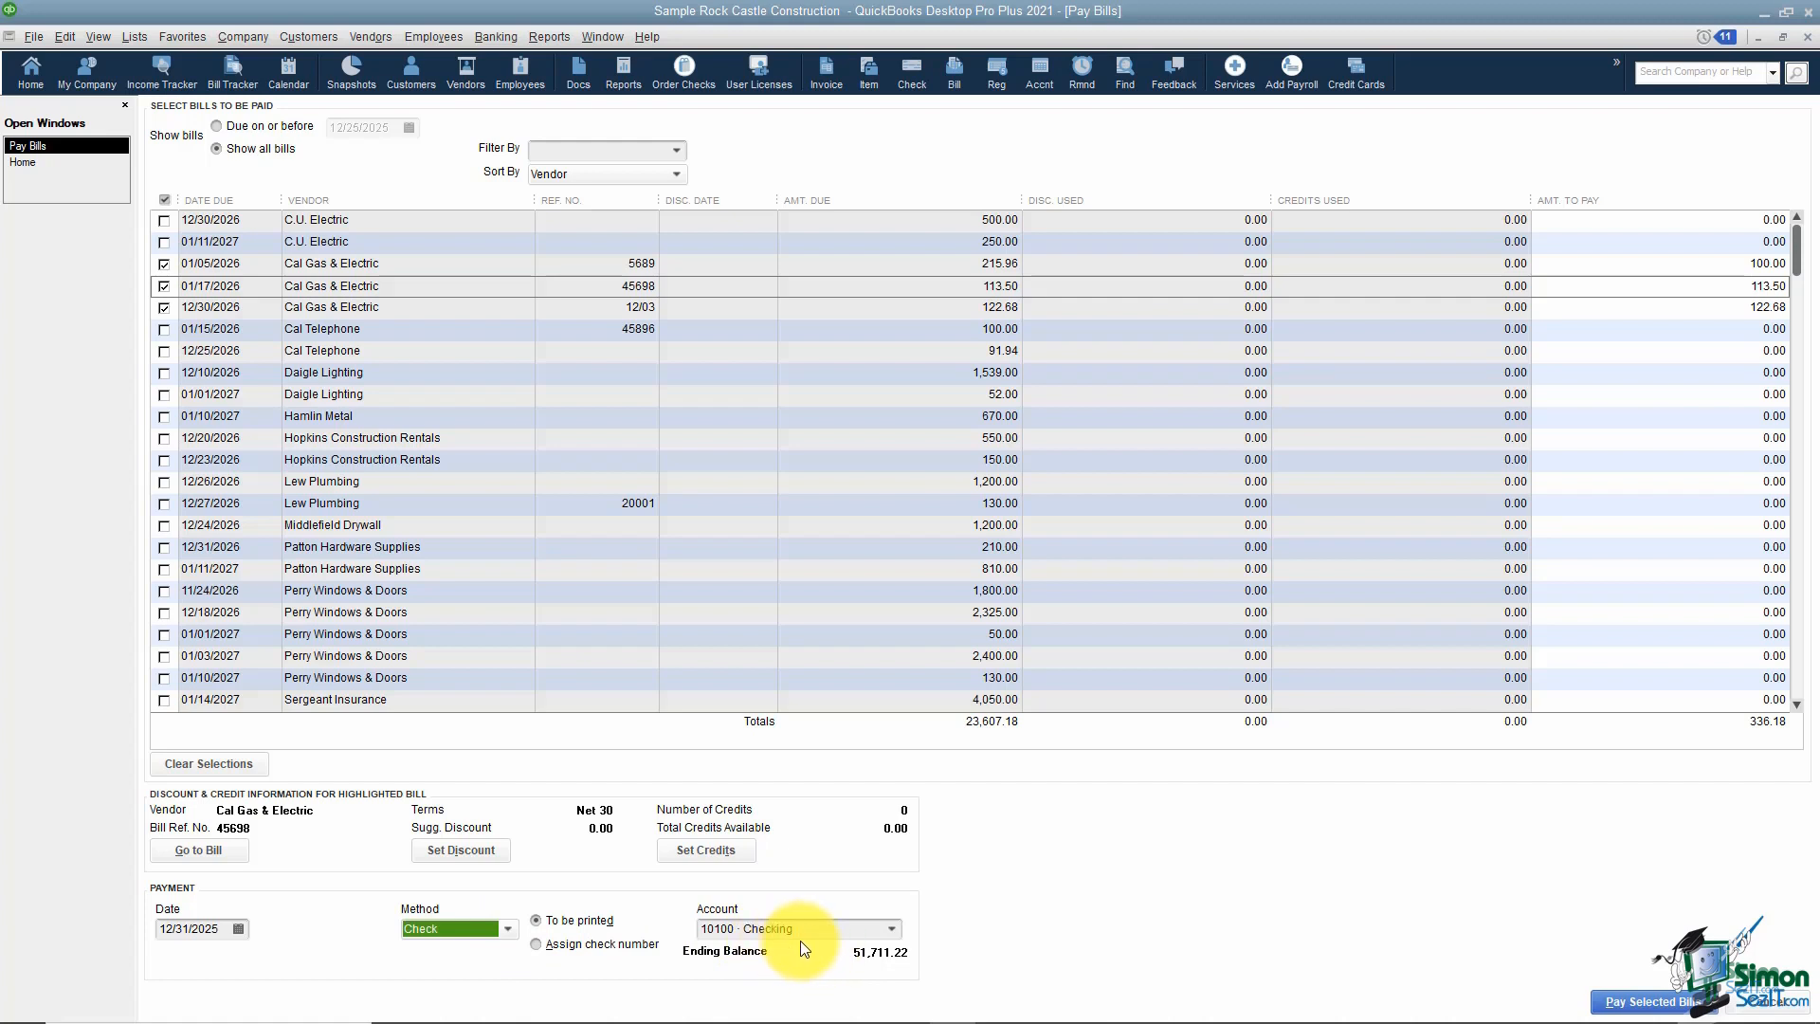
click(537, 944)
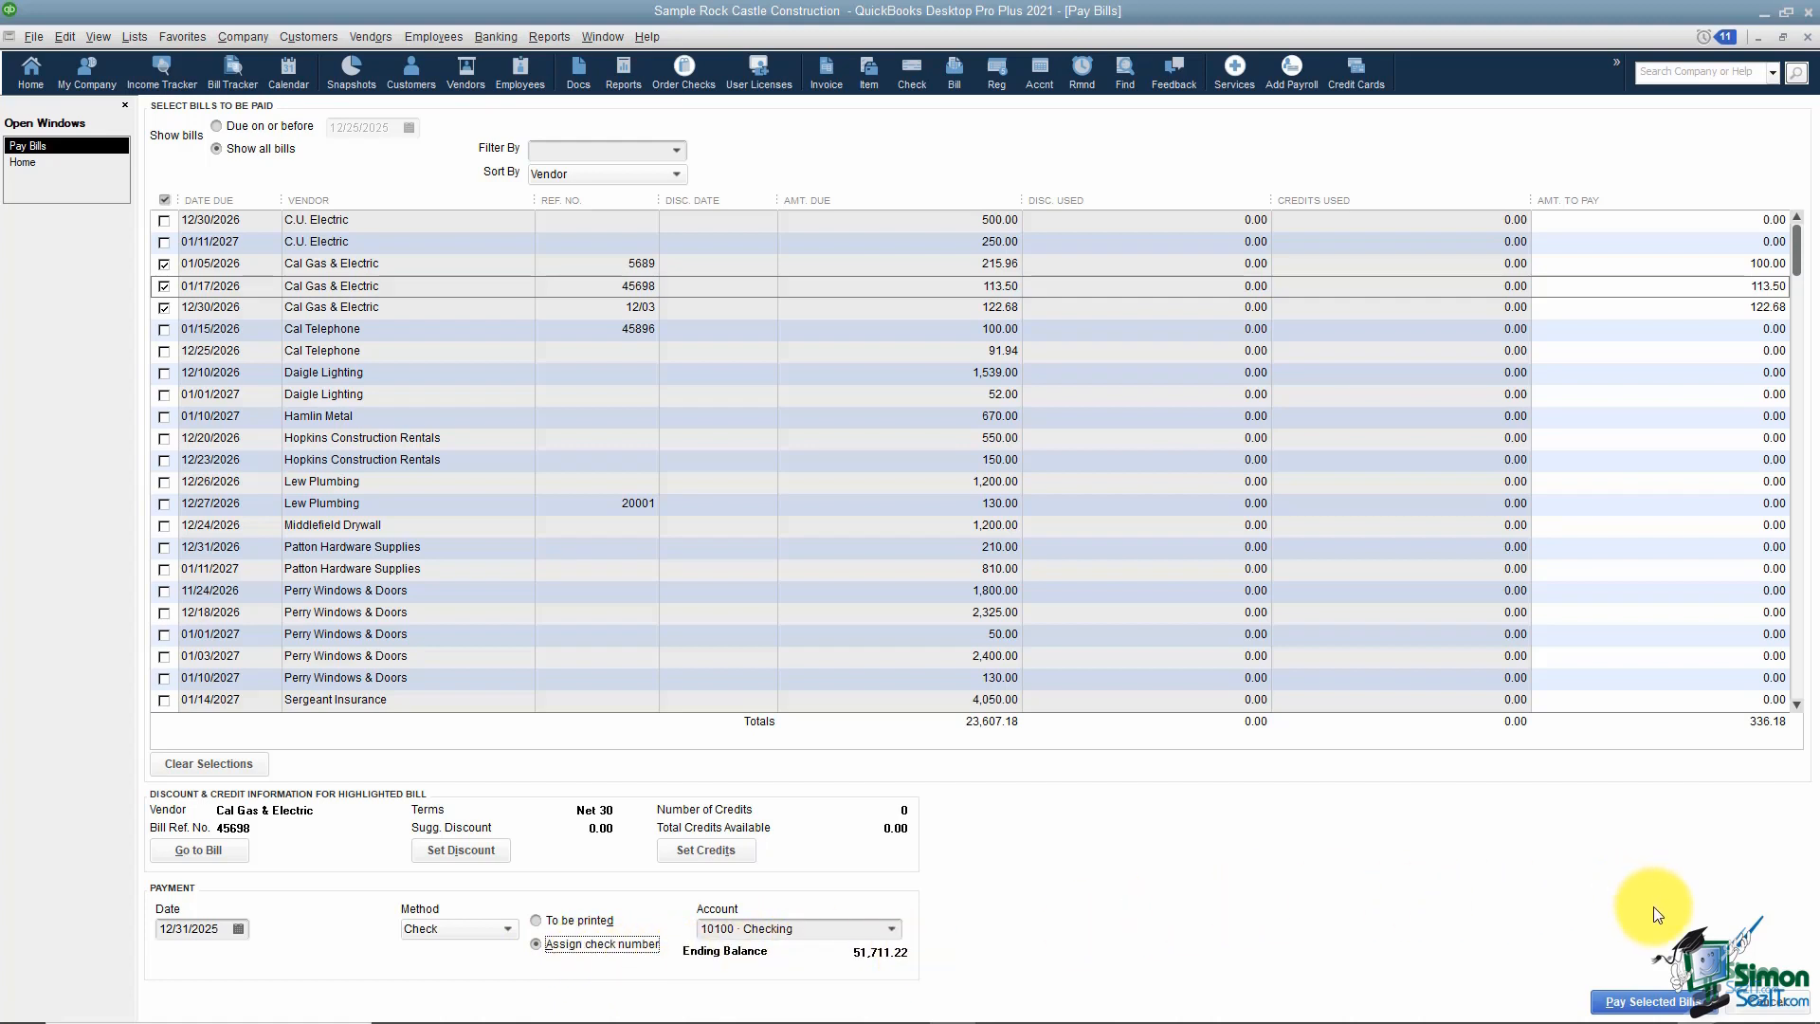
Step: Pay the selected bills with Debit as the check number, and close the payment summary
click(1658, 1005)
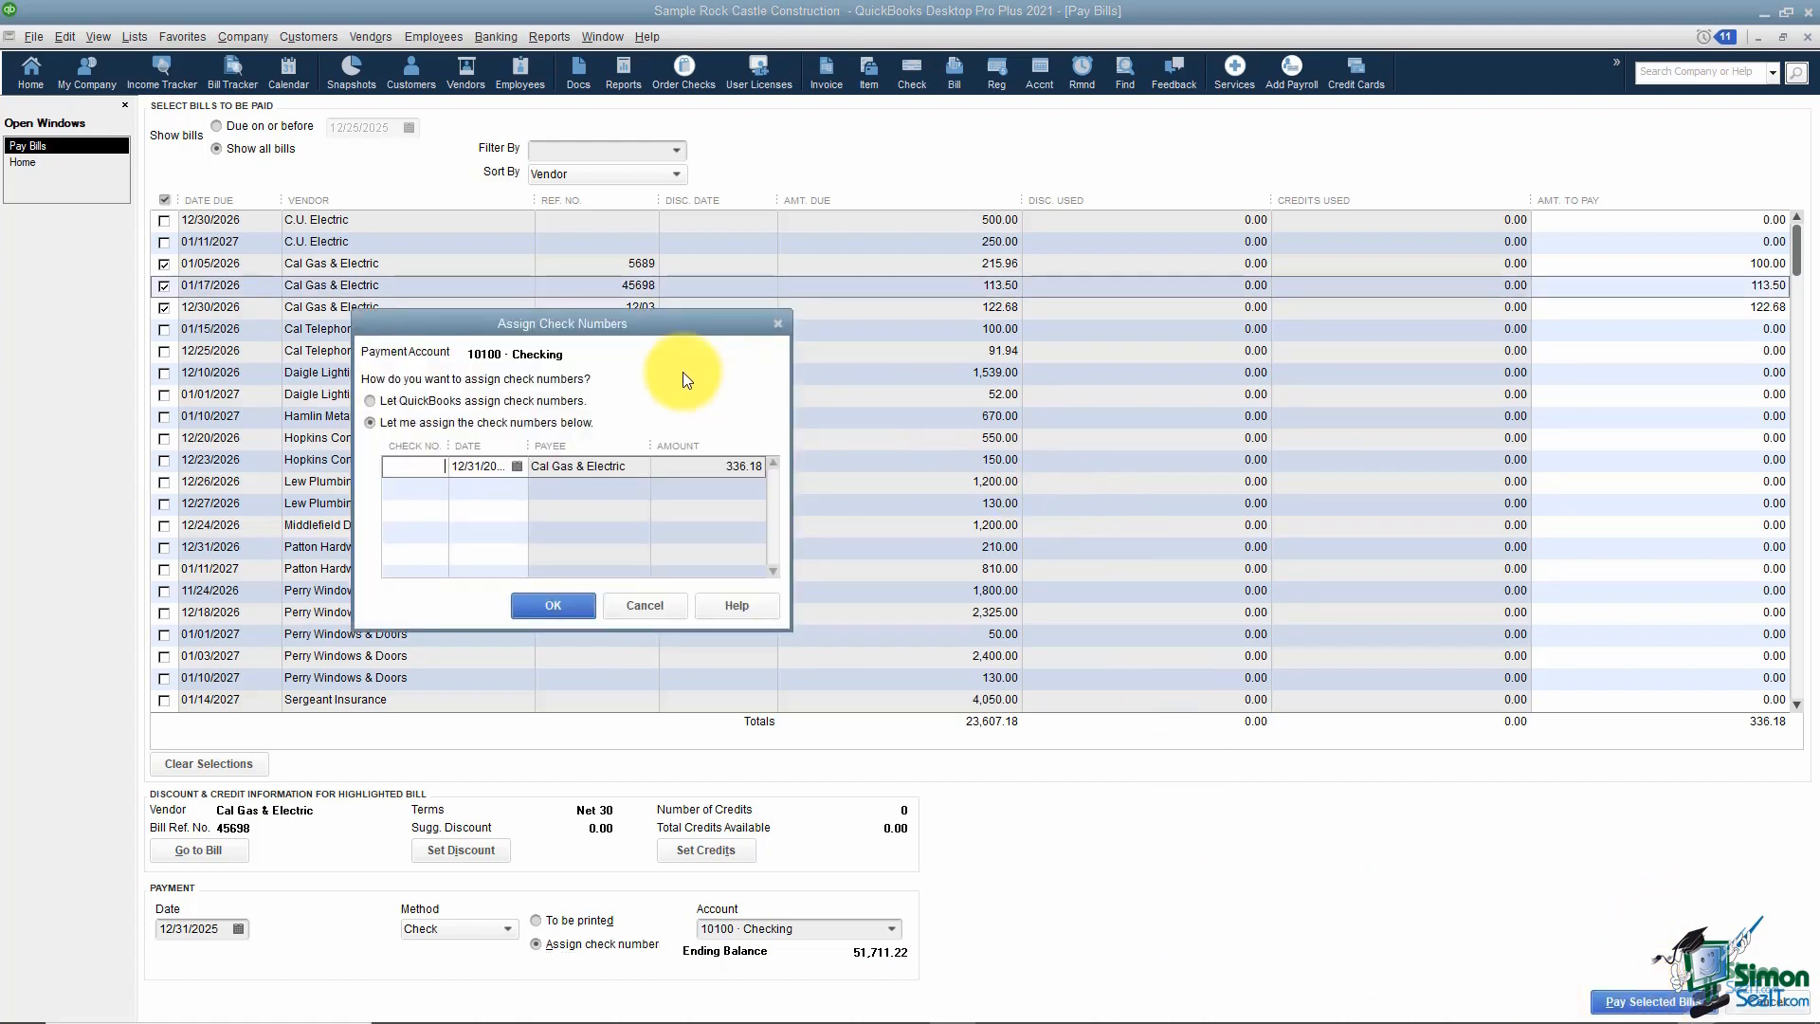
click(413, 466)
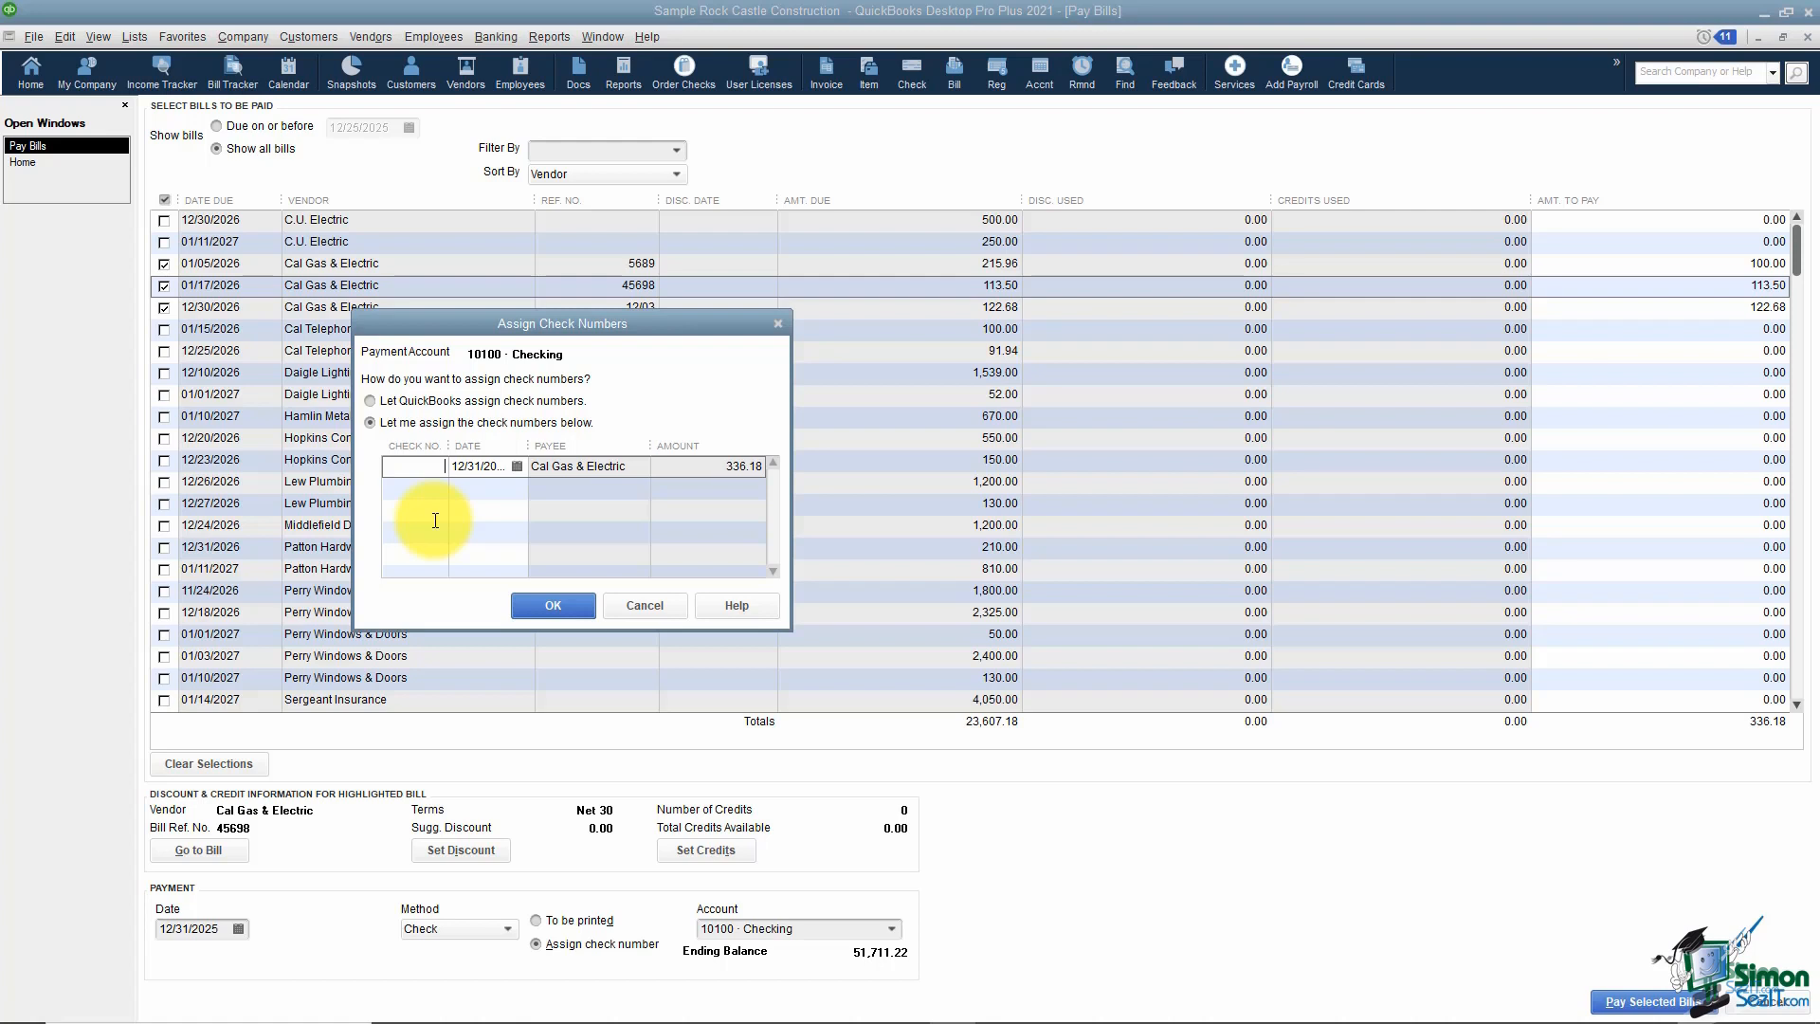
text(Debit)
key(Tab)
click(569, 607)
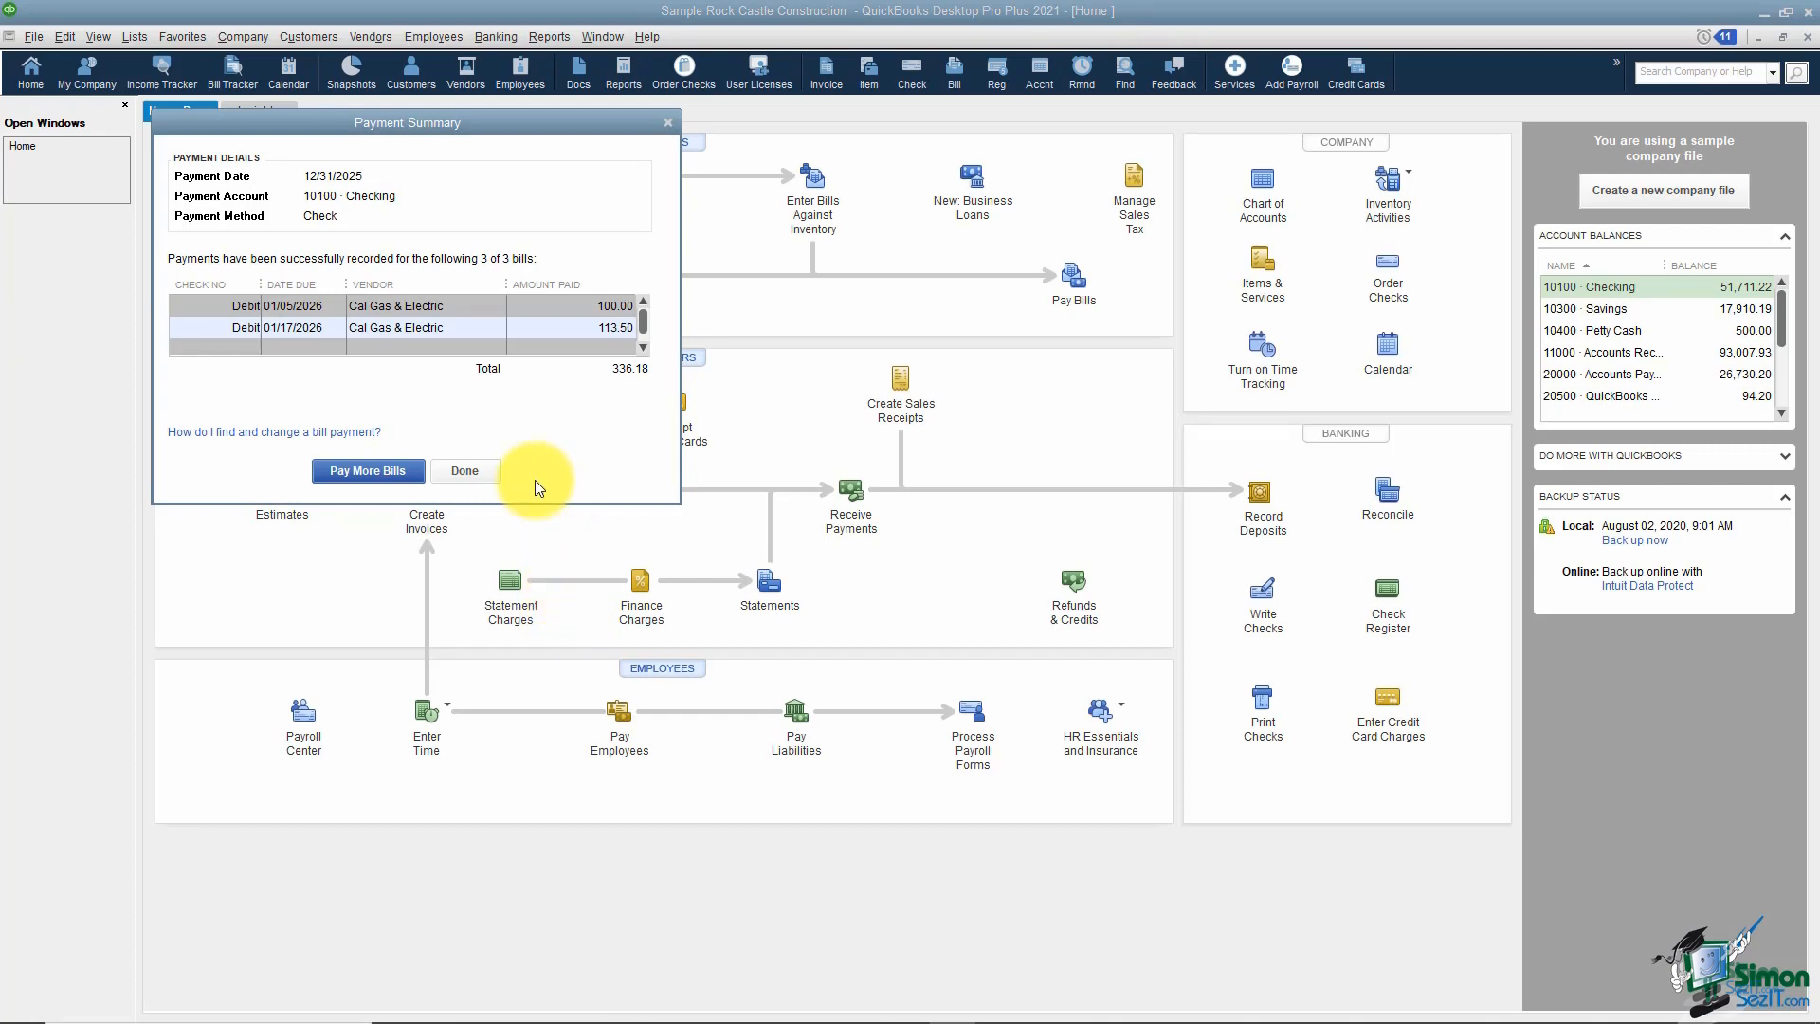
click(482, 476)
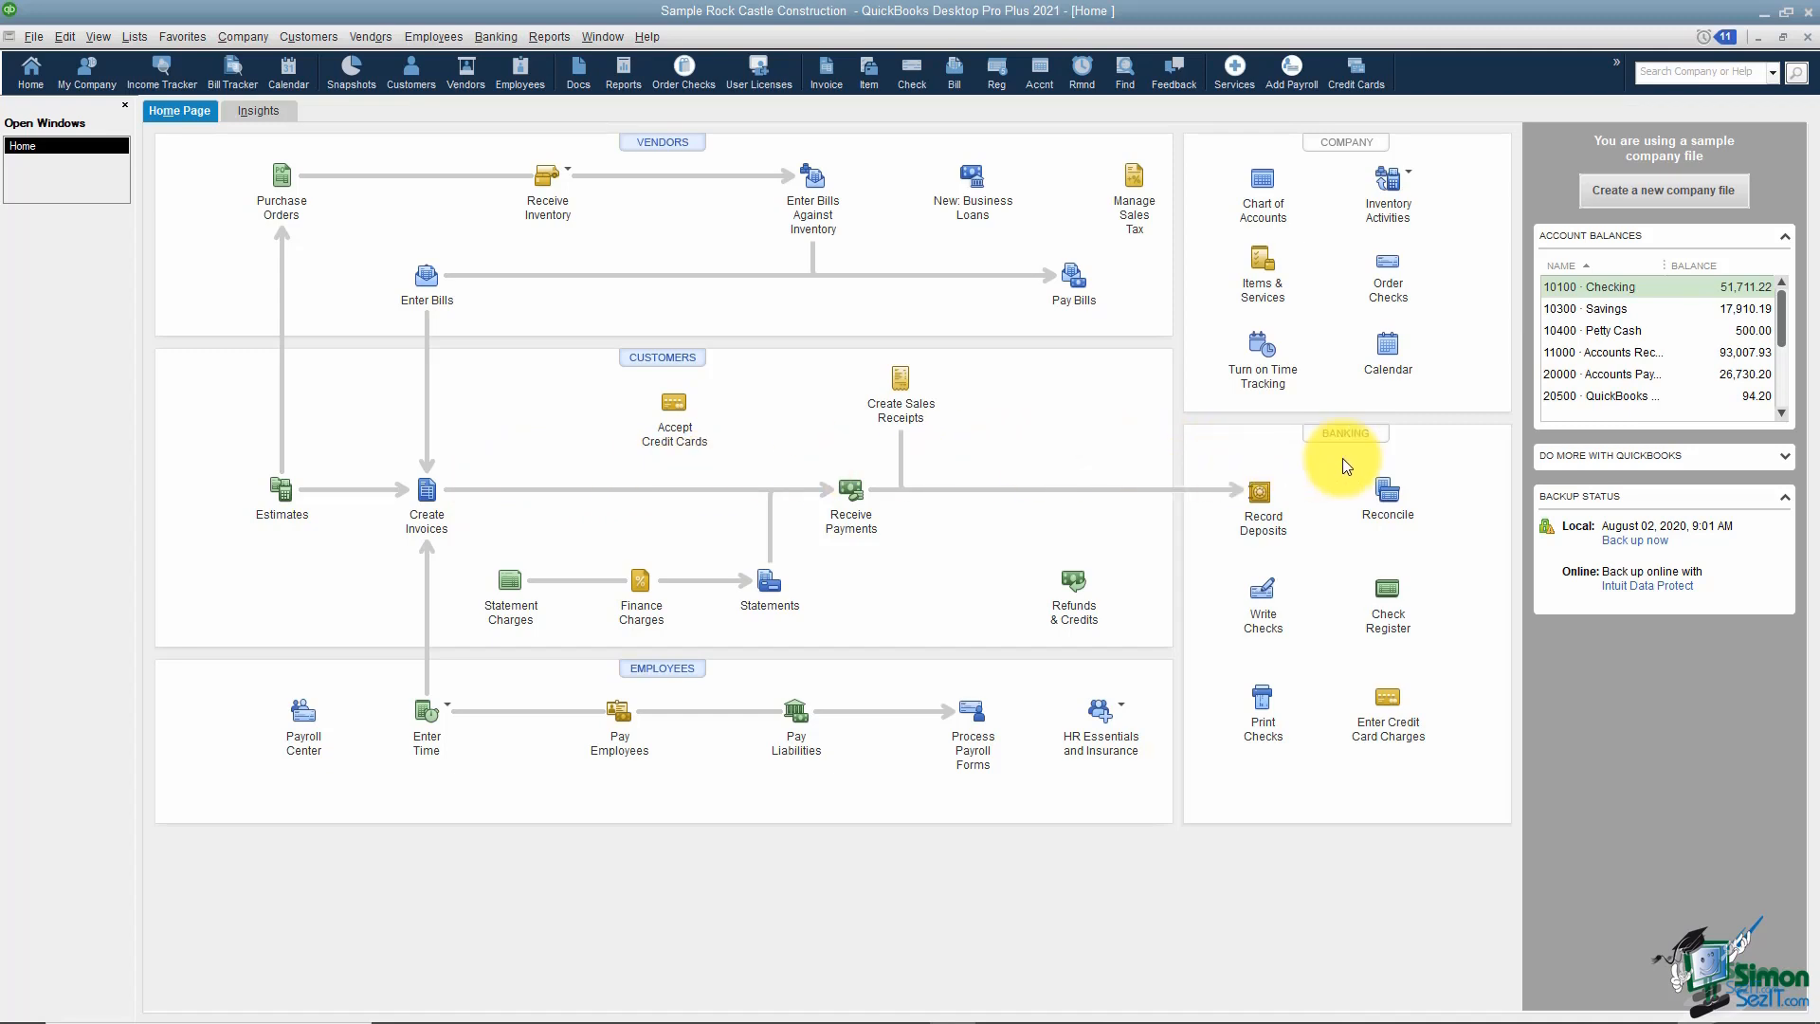
Step: Open the register of the 10100 Checking account and examine the Cal Gas & Electric debit payment entry
click(1391, 616)
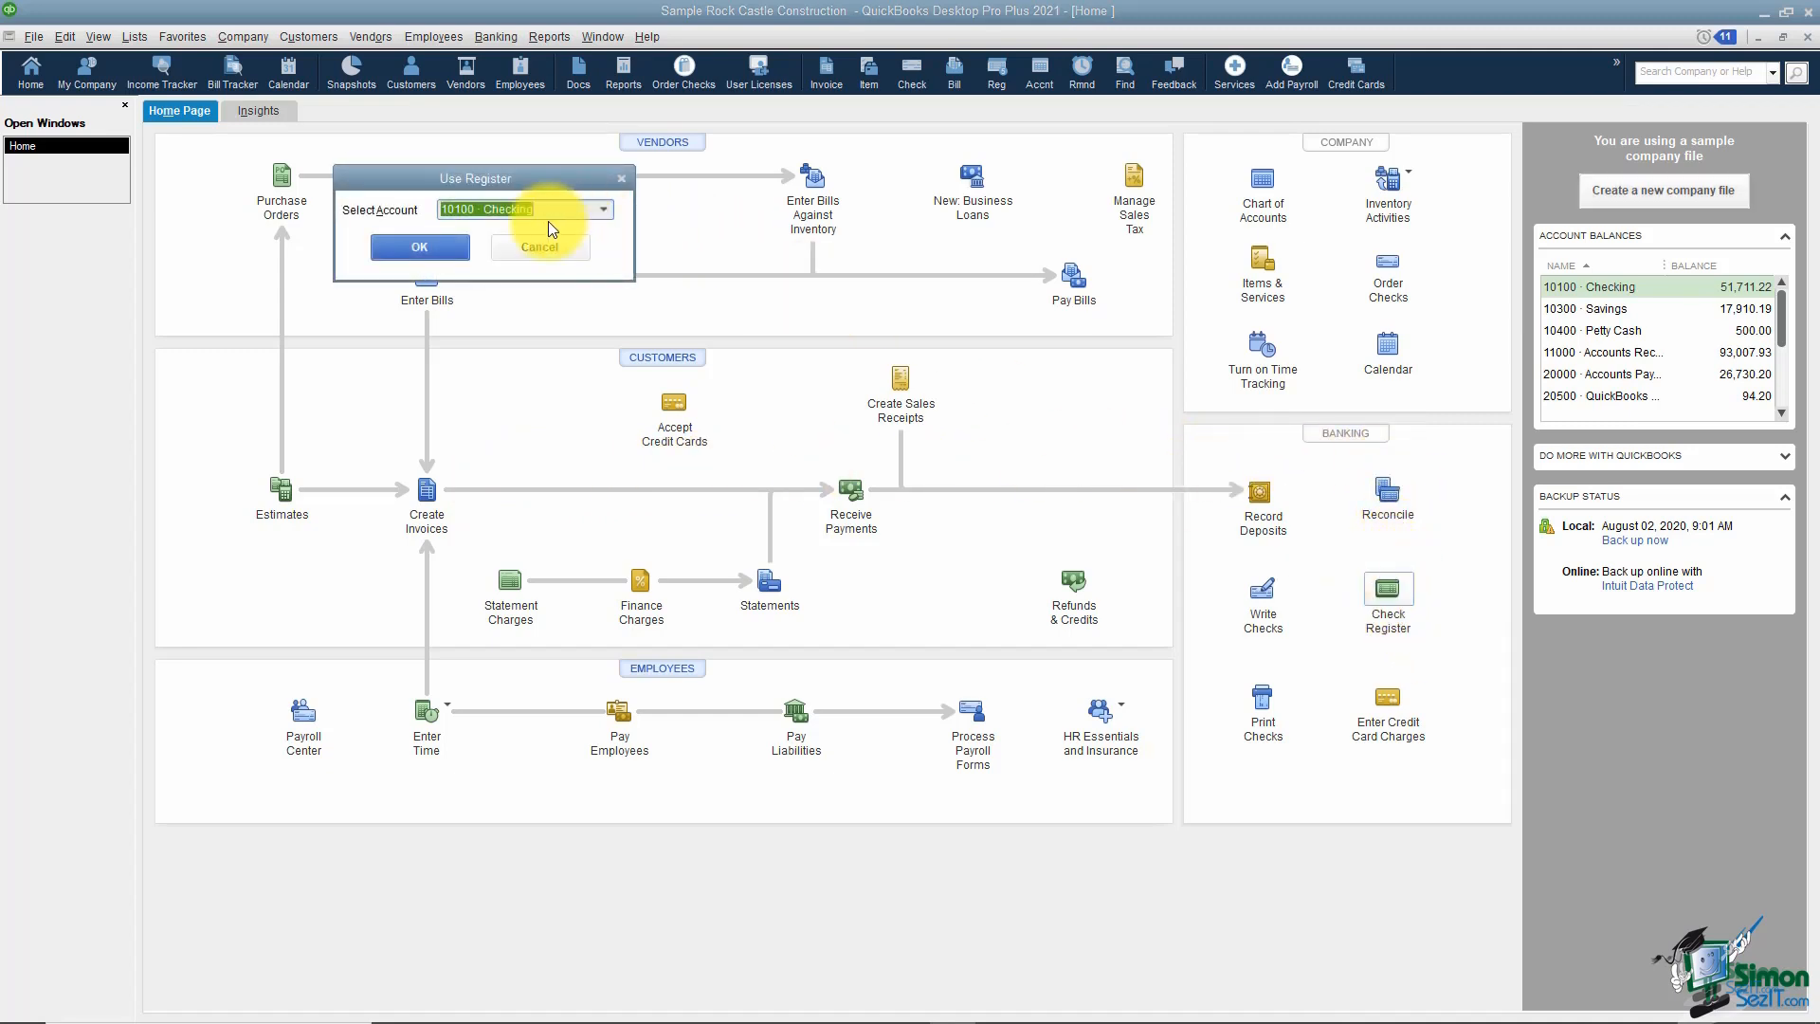
click(440, 246)
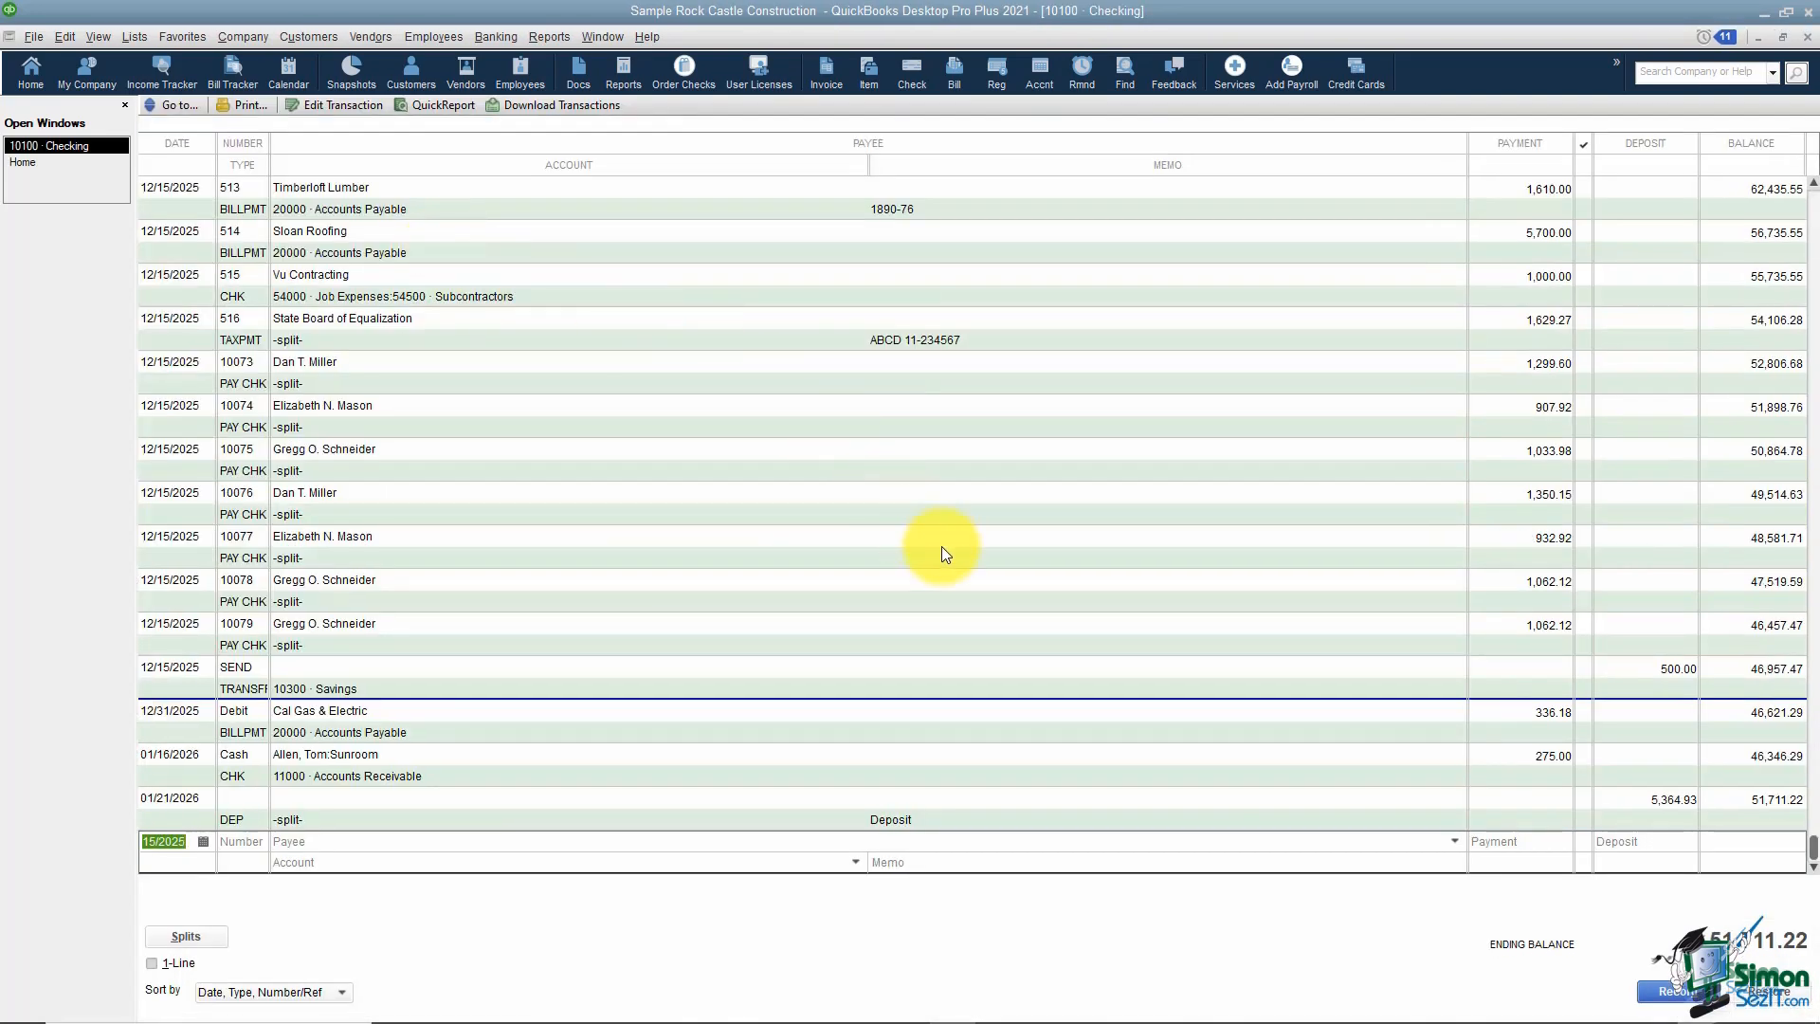
click(239, 734)
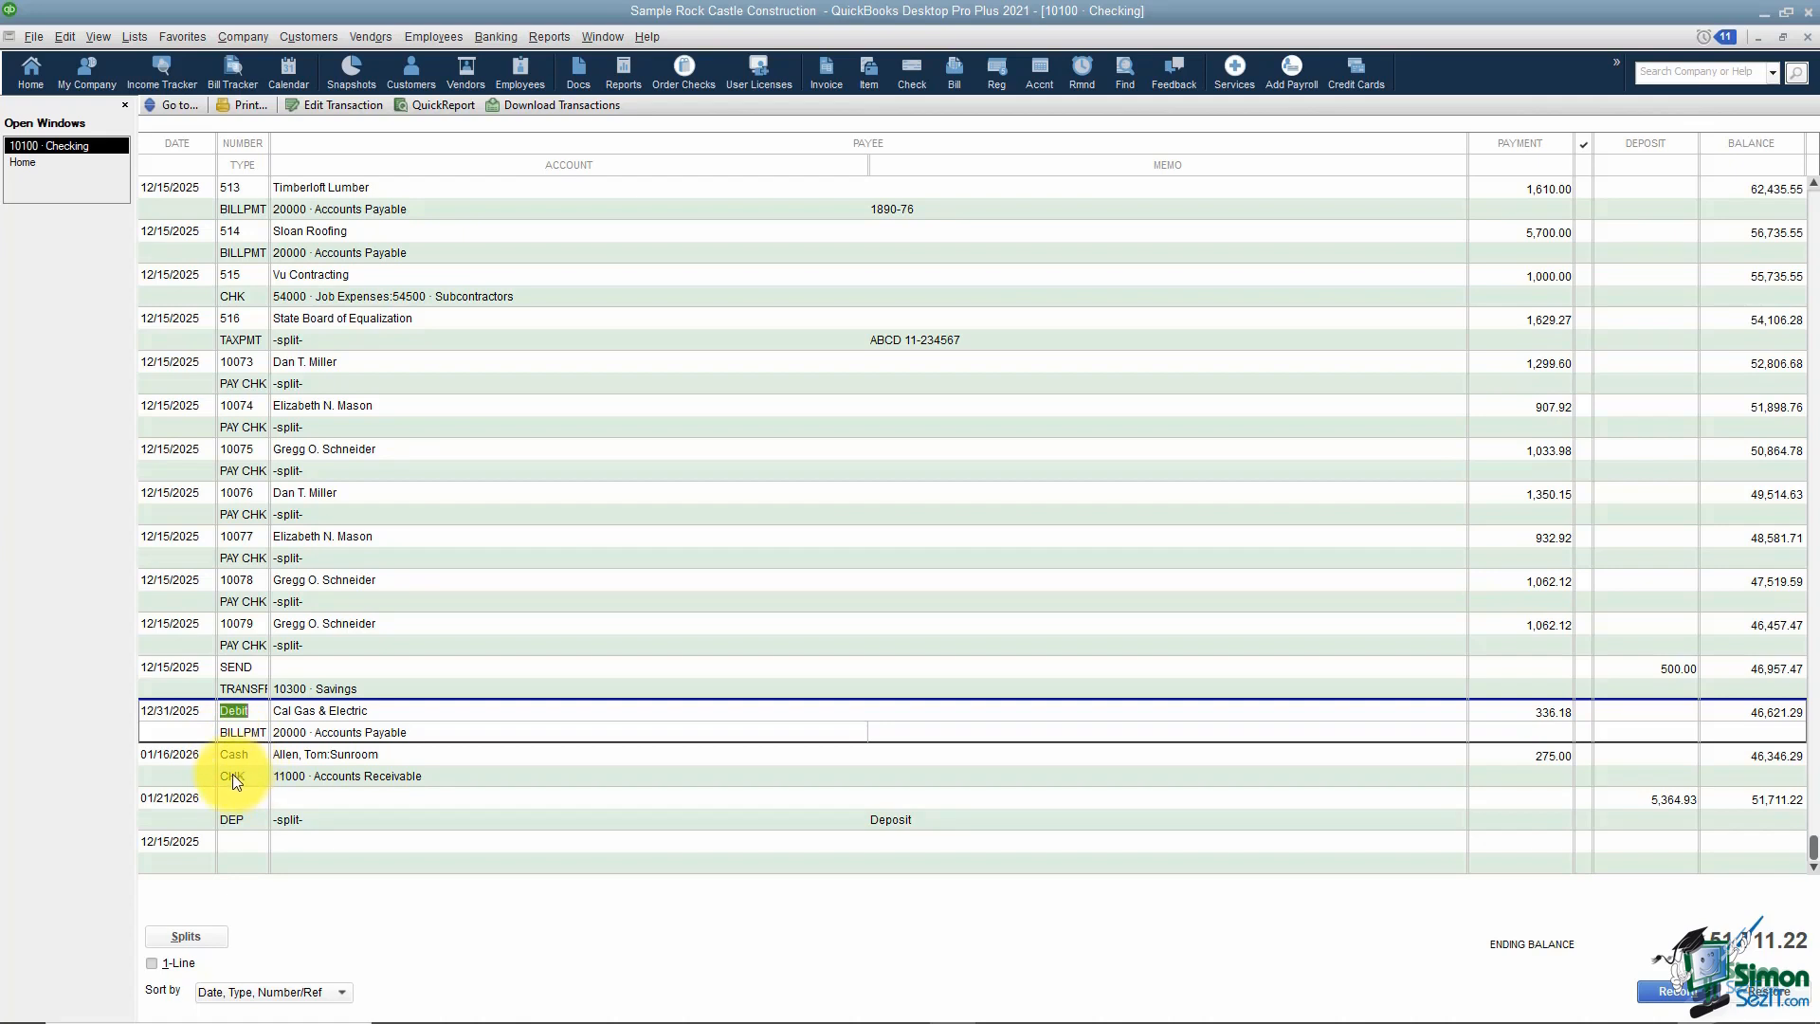
Step: Return to the home page, check the list of bills still to pay, and close it
click(67, 163)
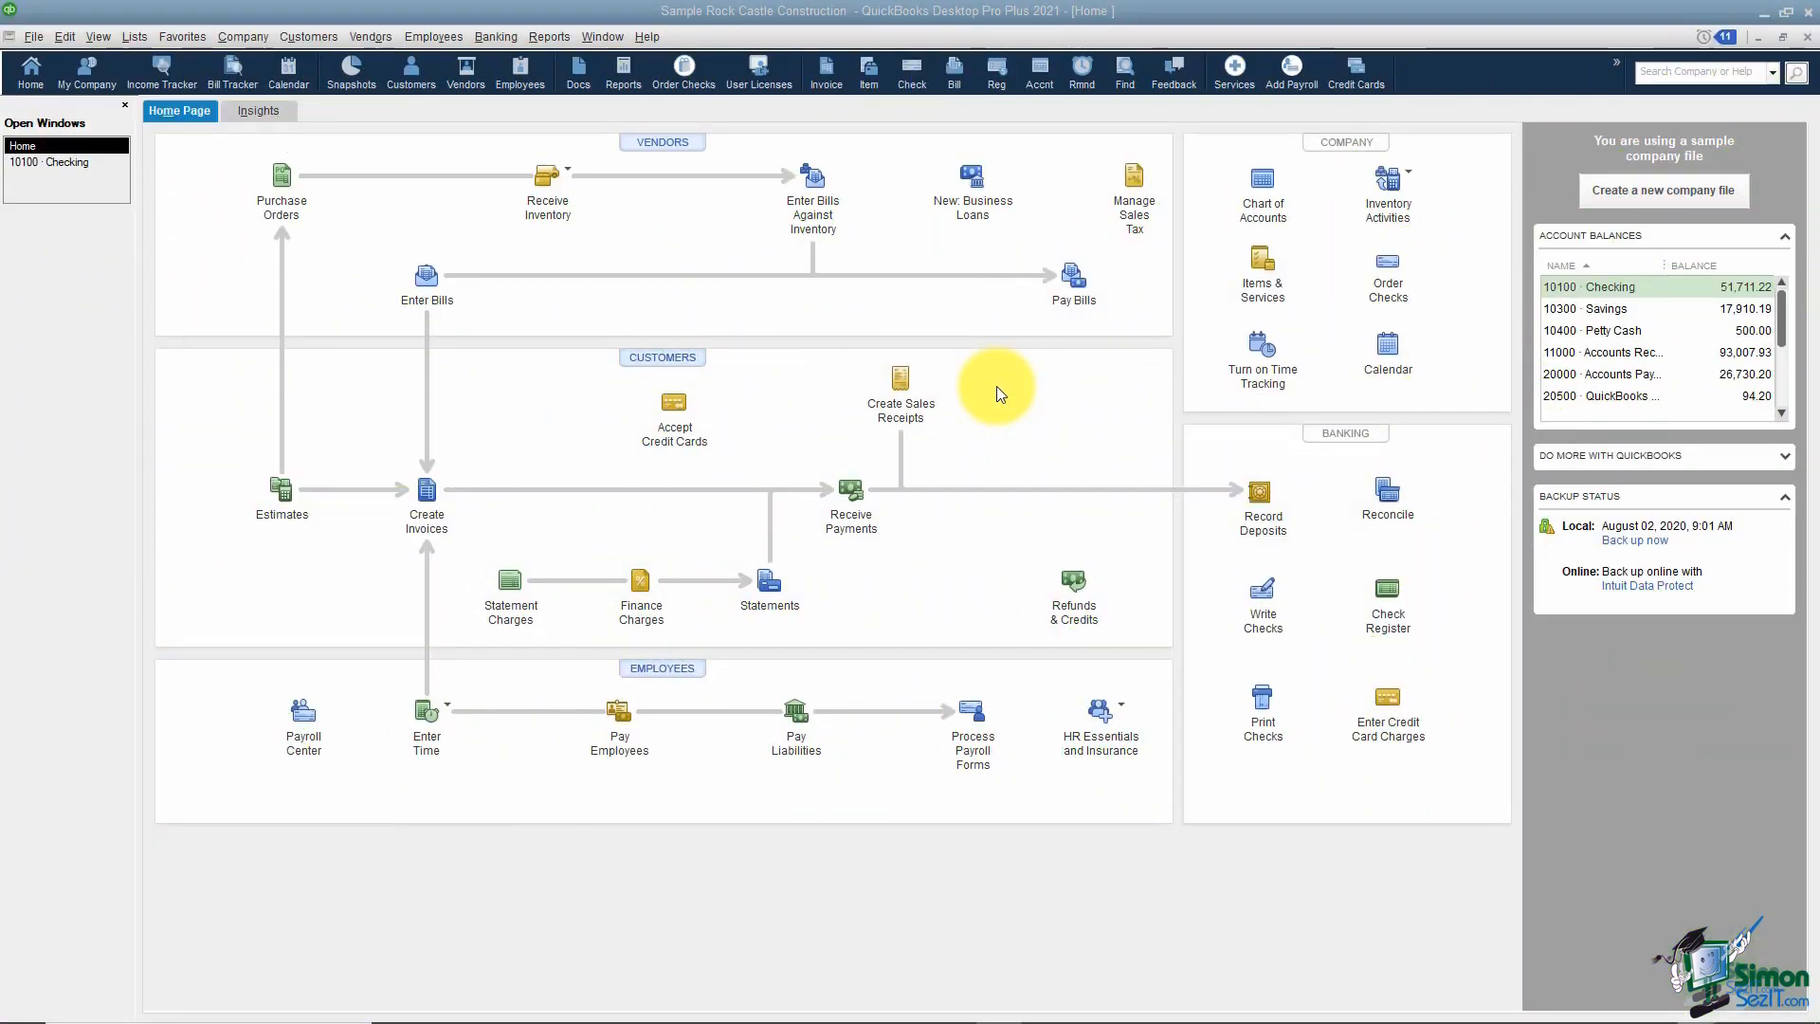
click(1078, 290)
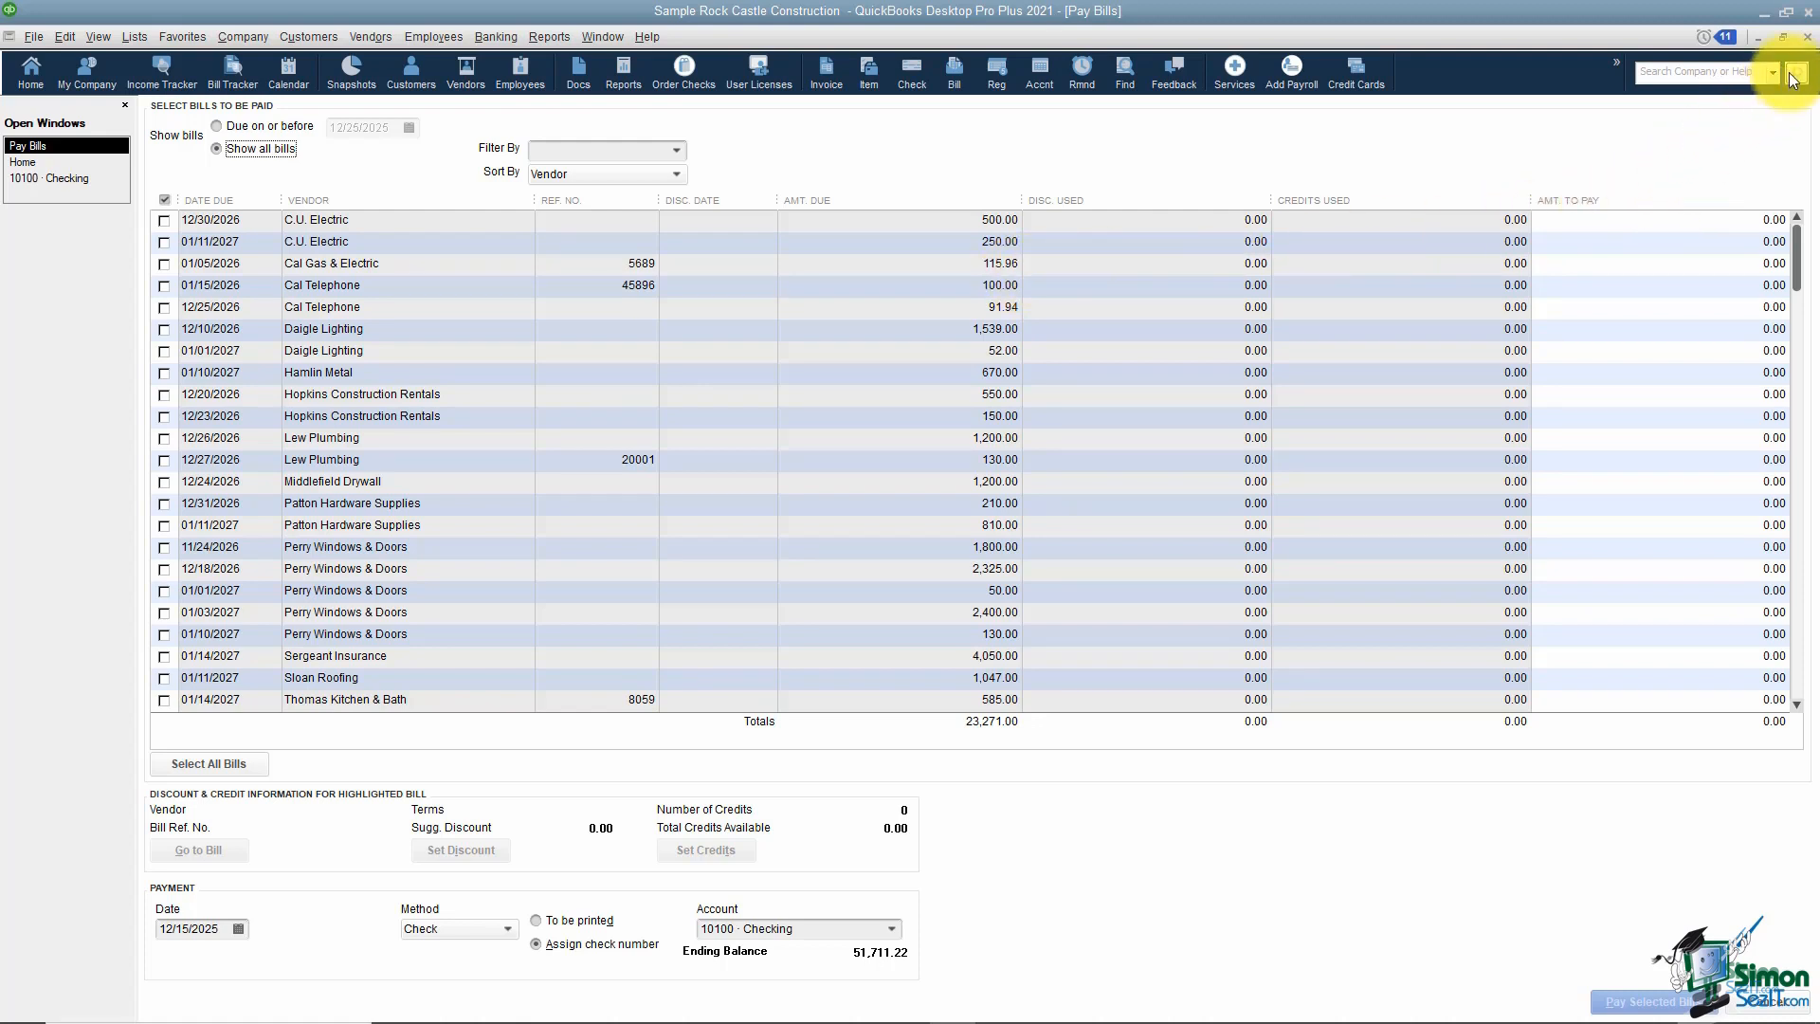
click(1807, 40)
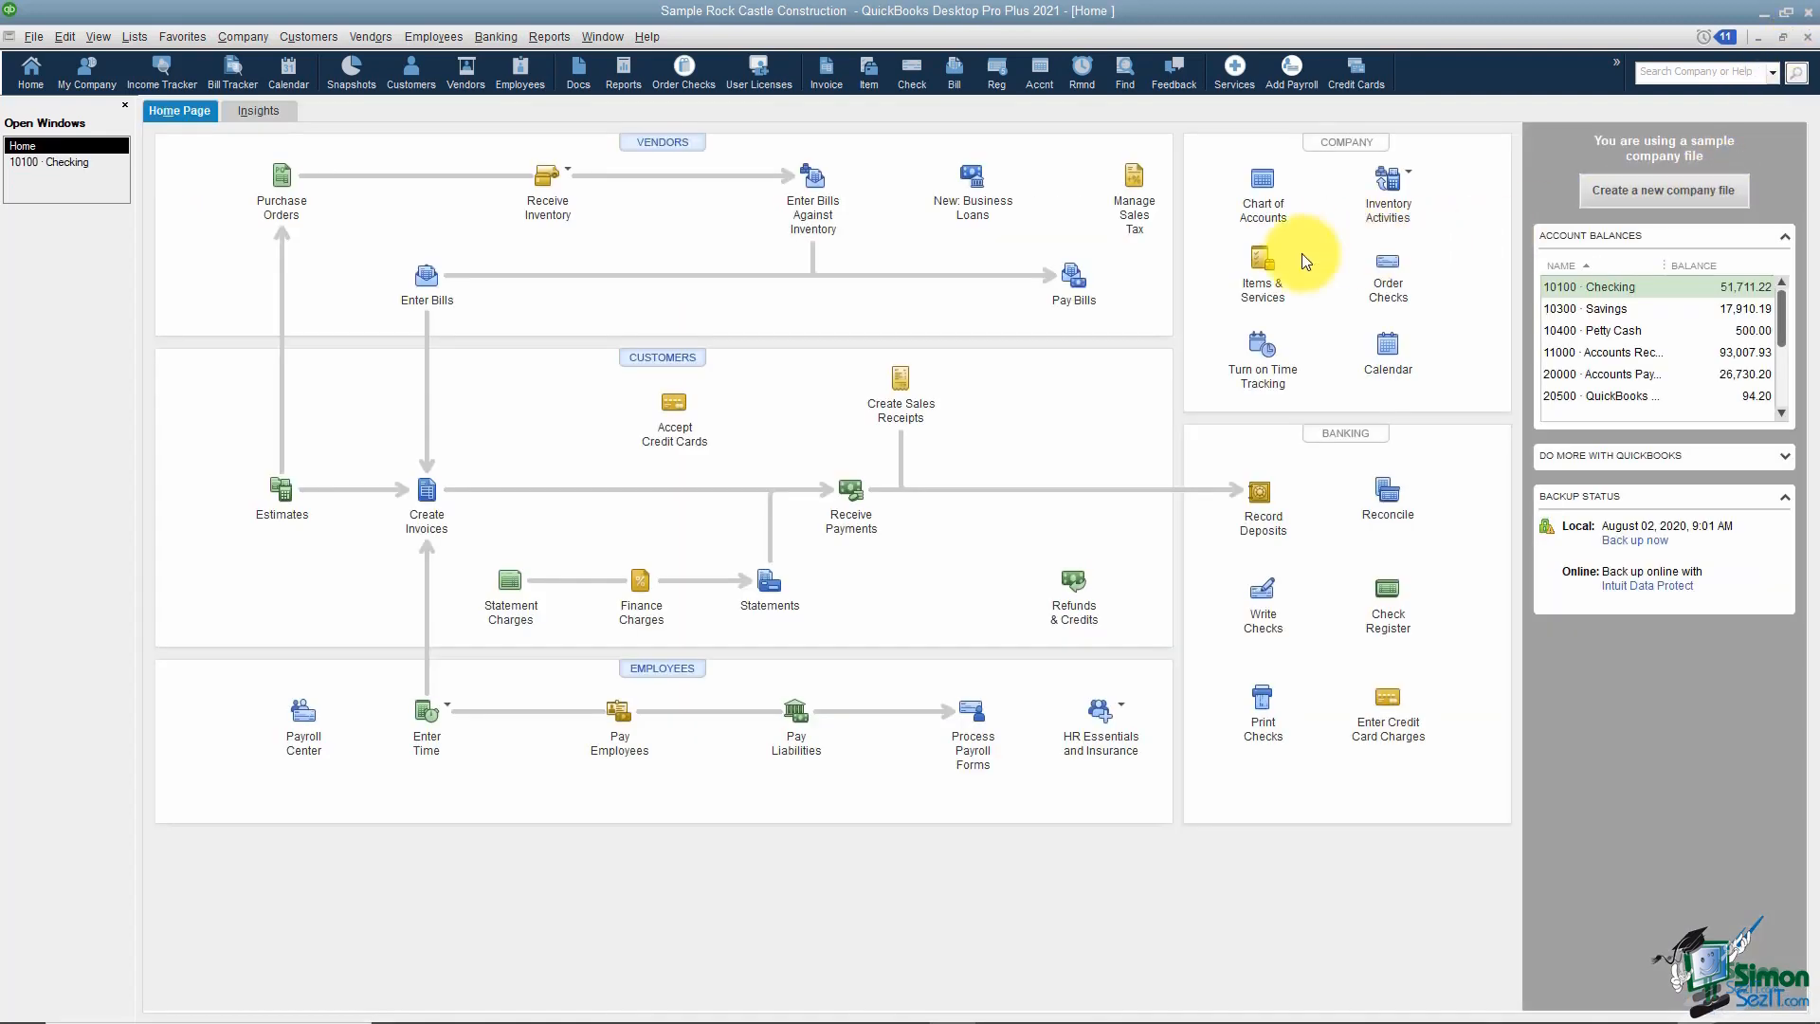
Step: Start a vendor credit for Cal Gas & Electric dated 12/31/2025
click(422, 286)
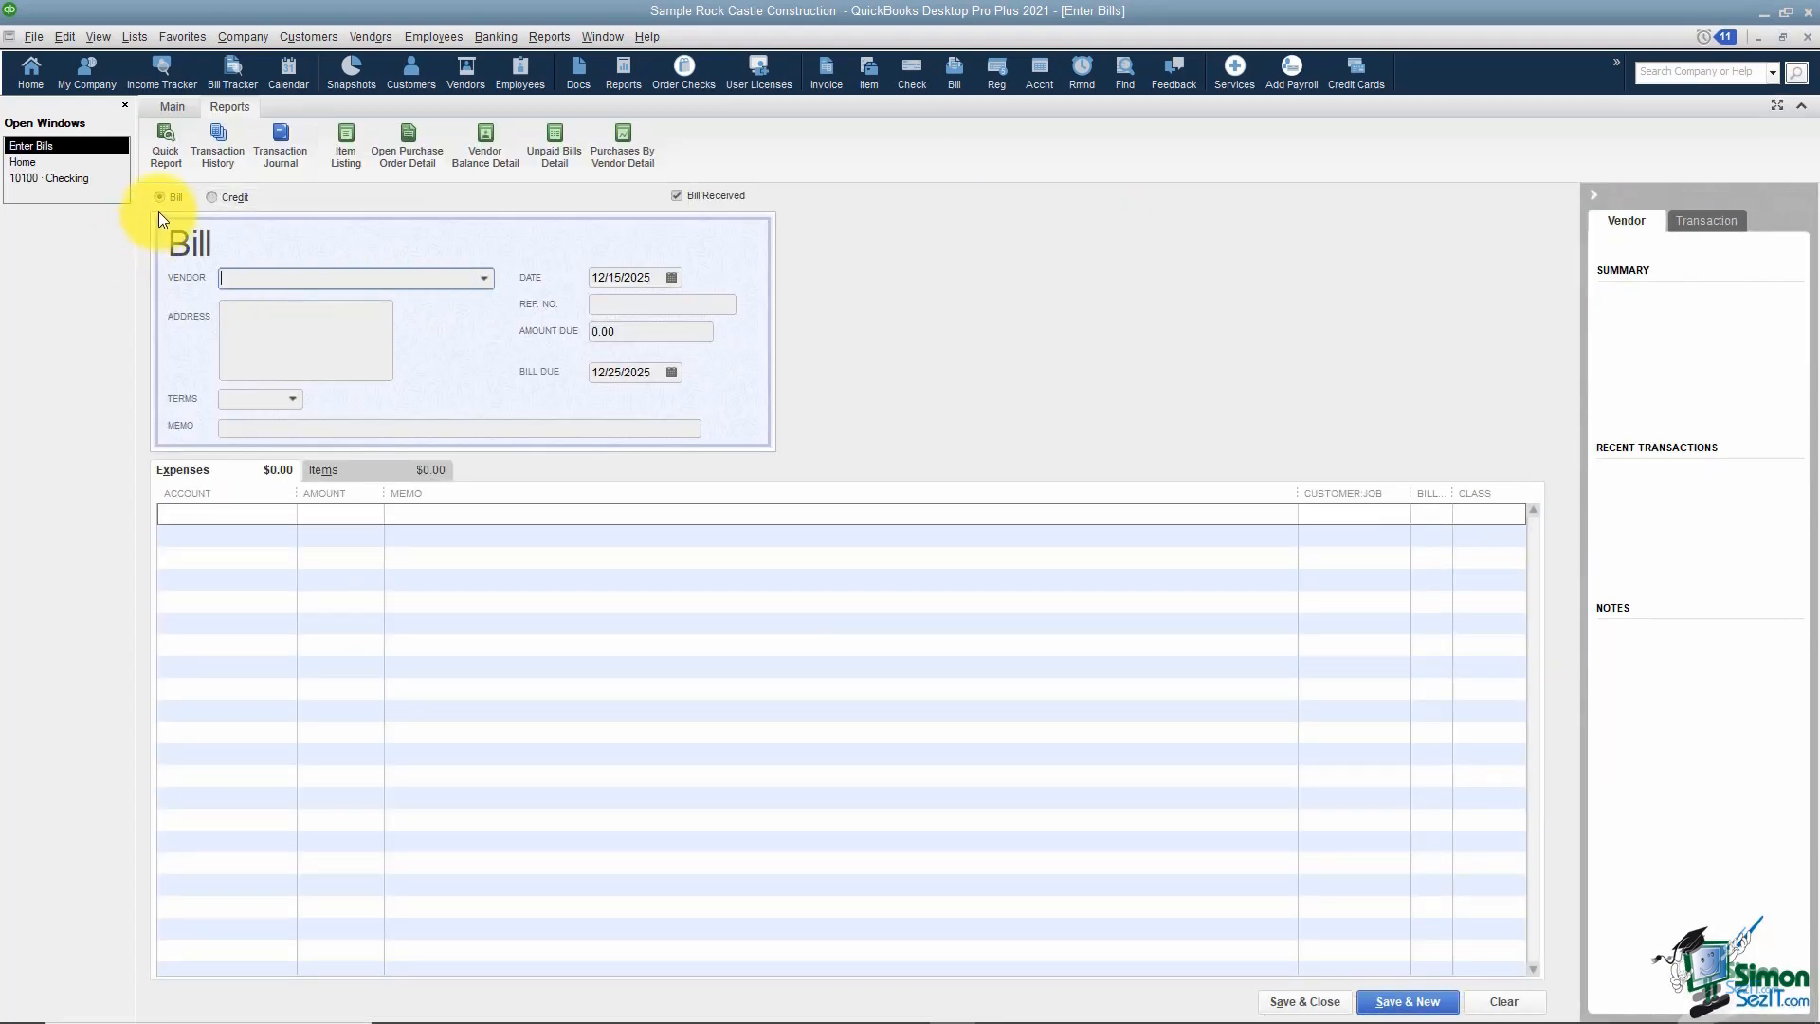
click(212, 197)
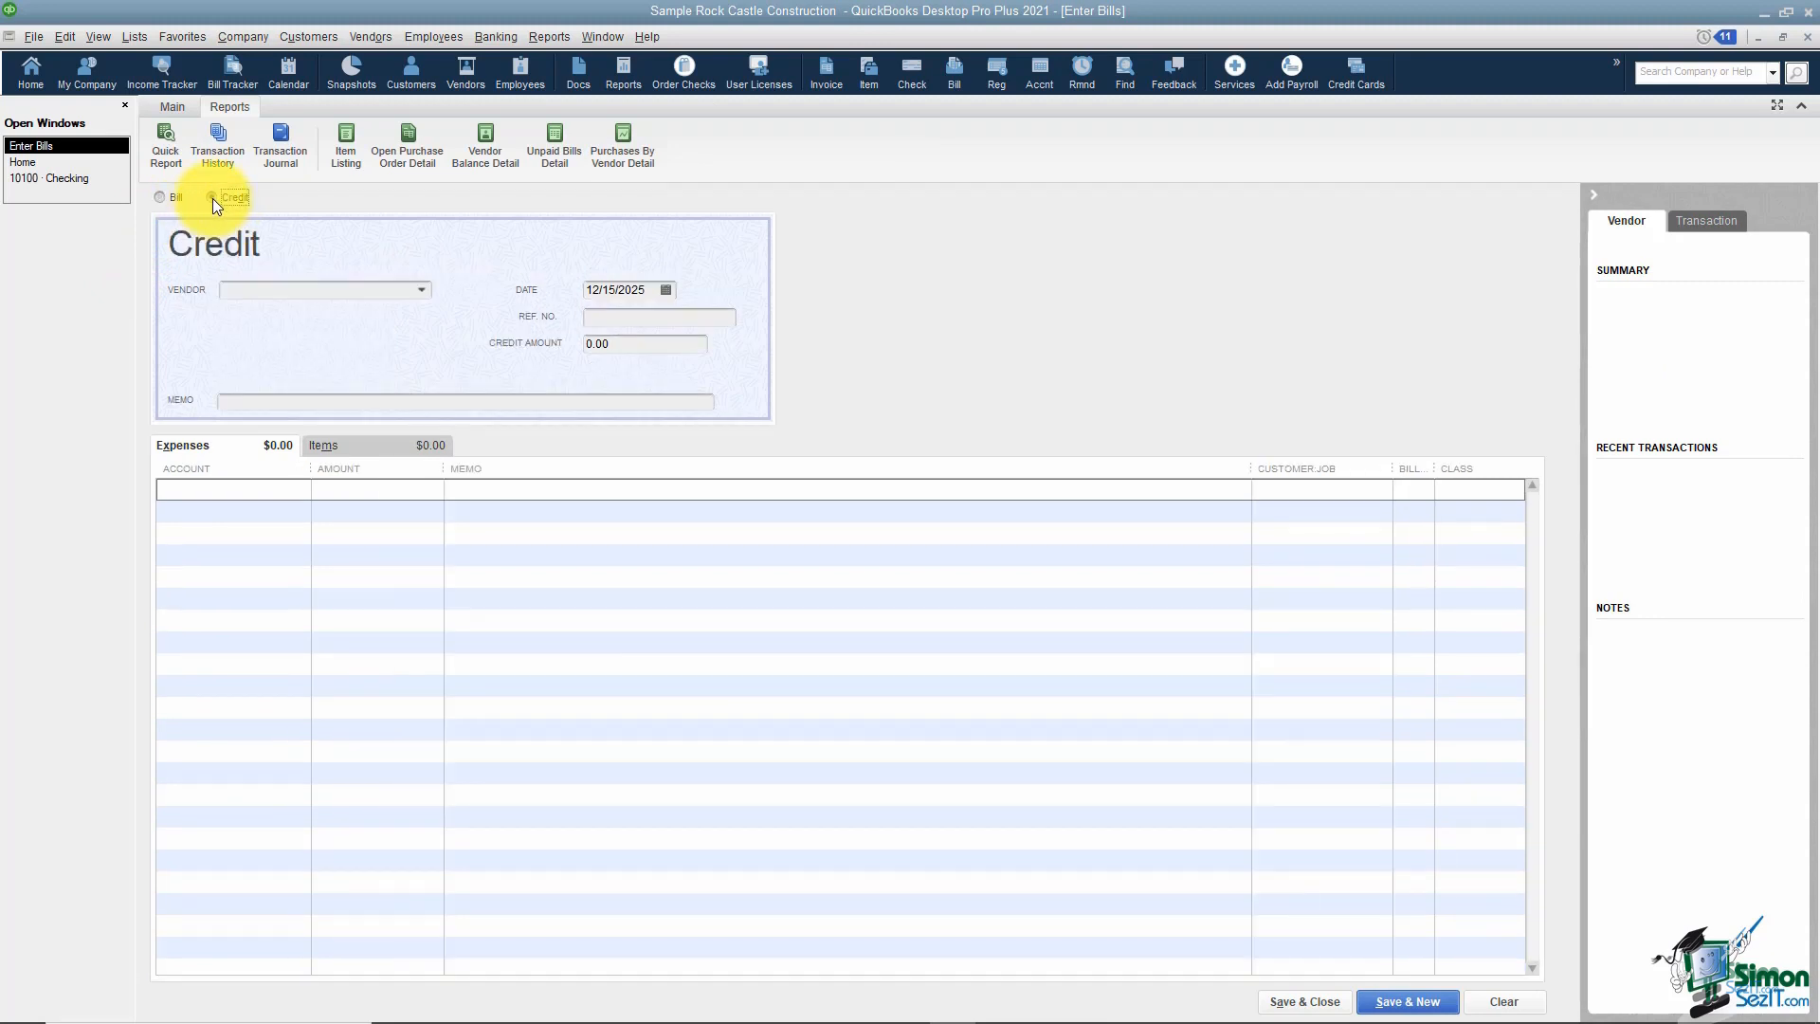
click(249, 290)
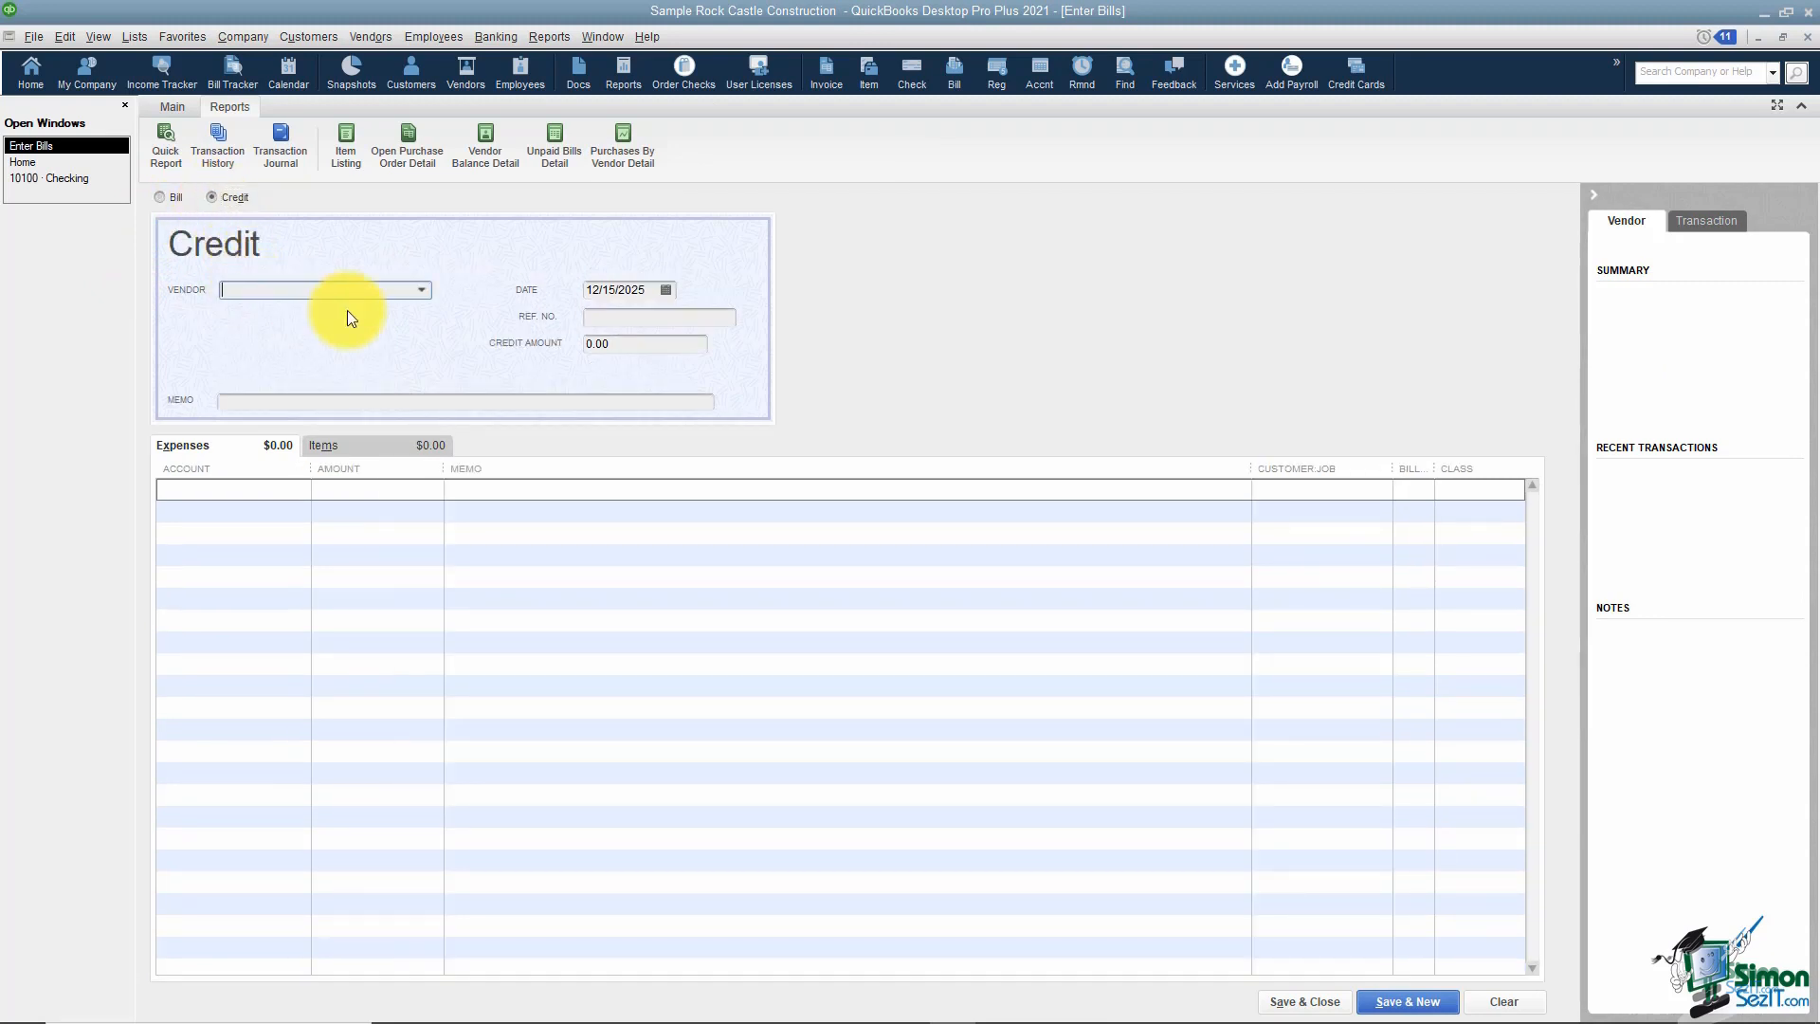
text(Cal Gas & Electric)
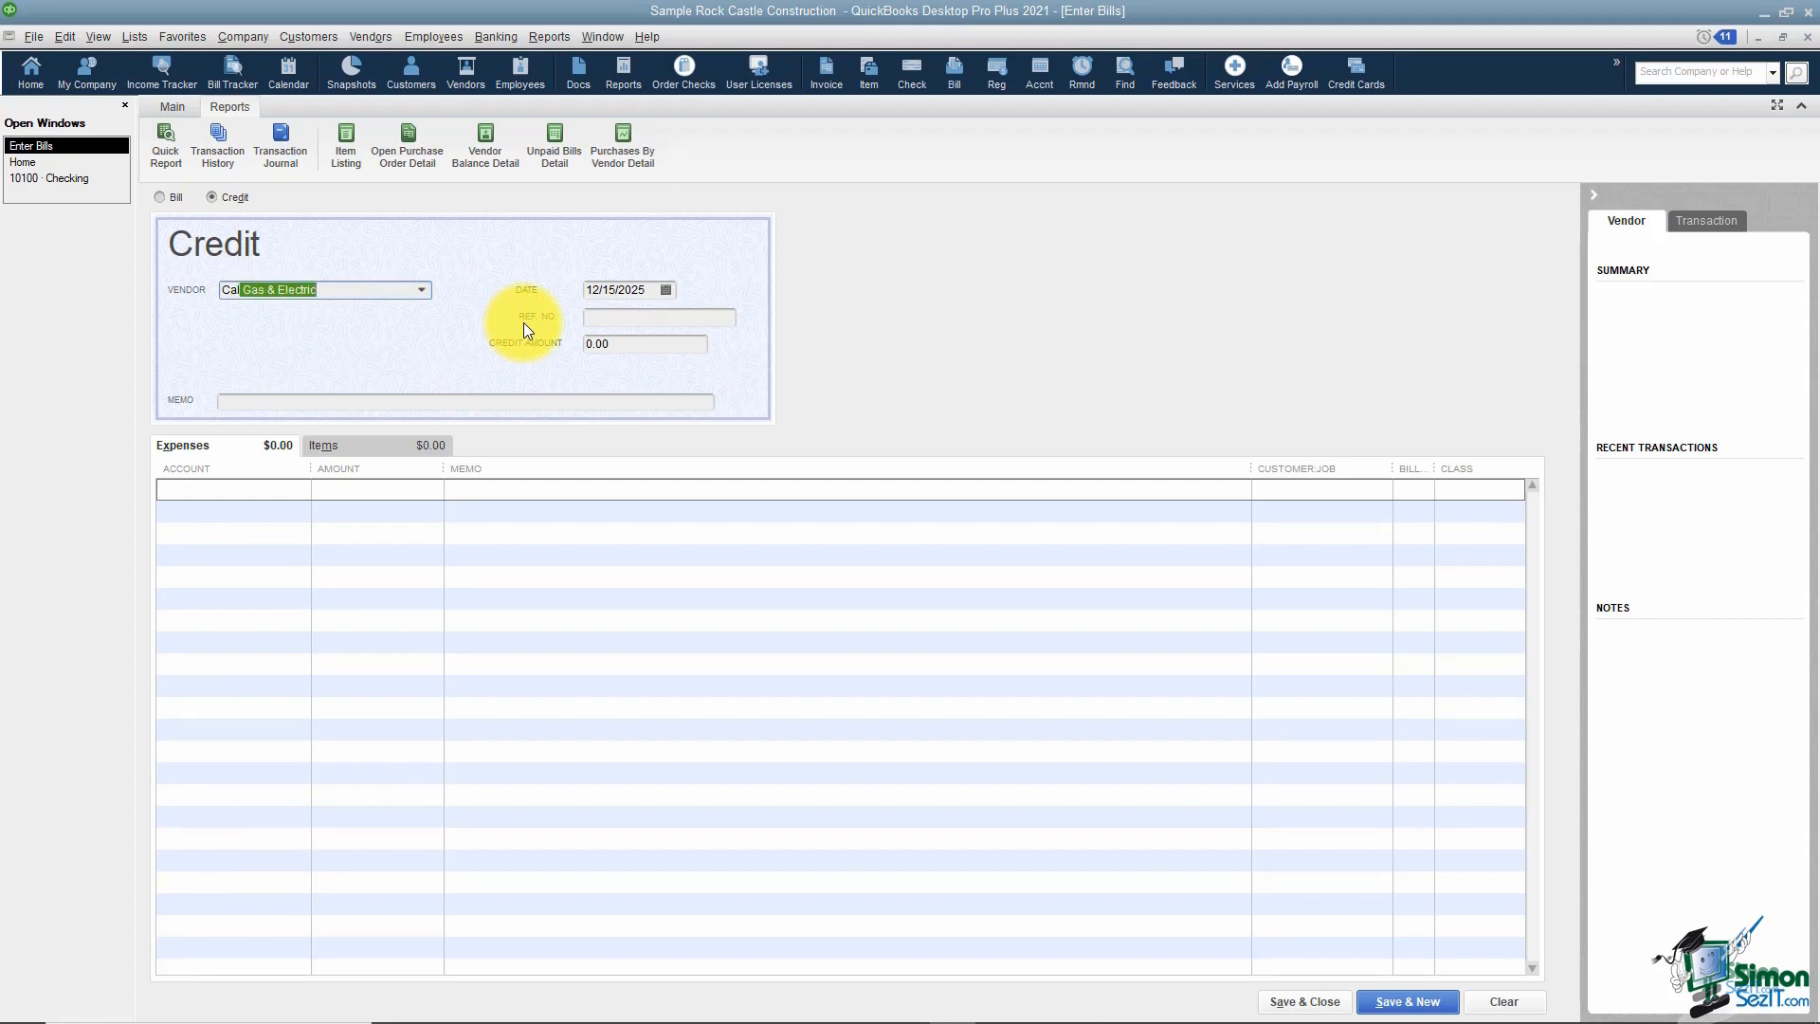
key(Tab)
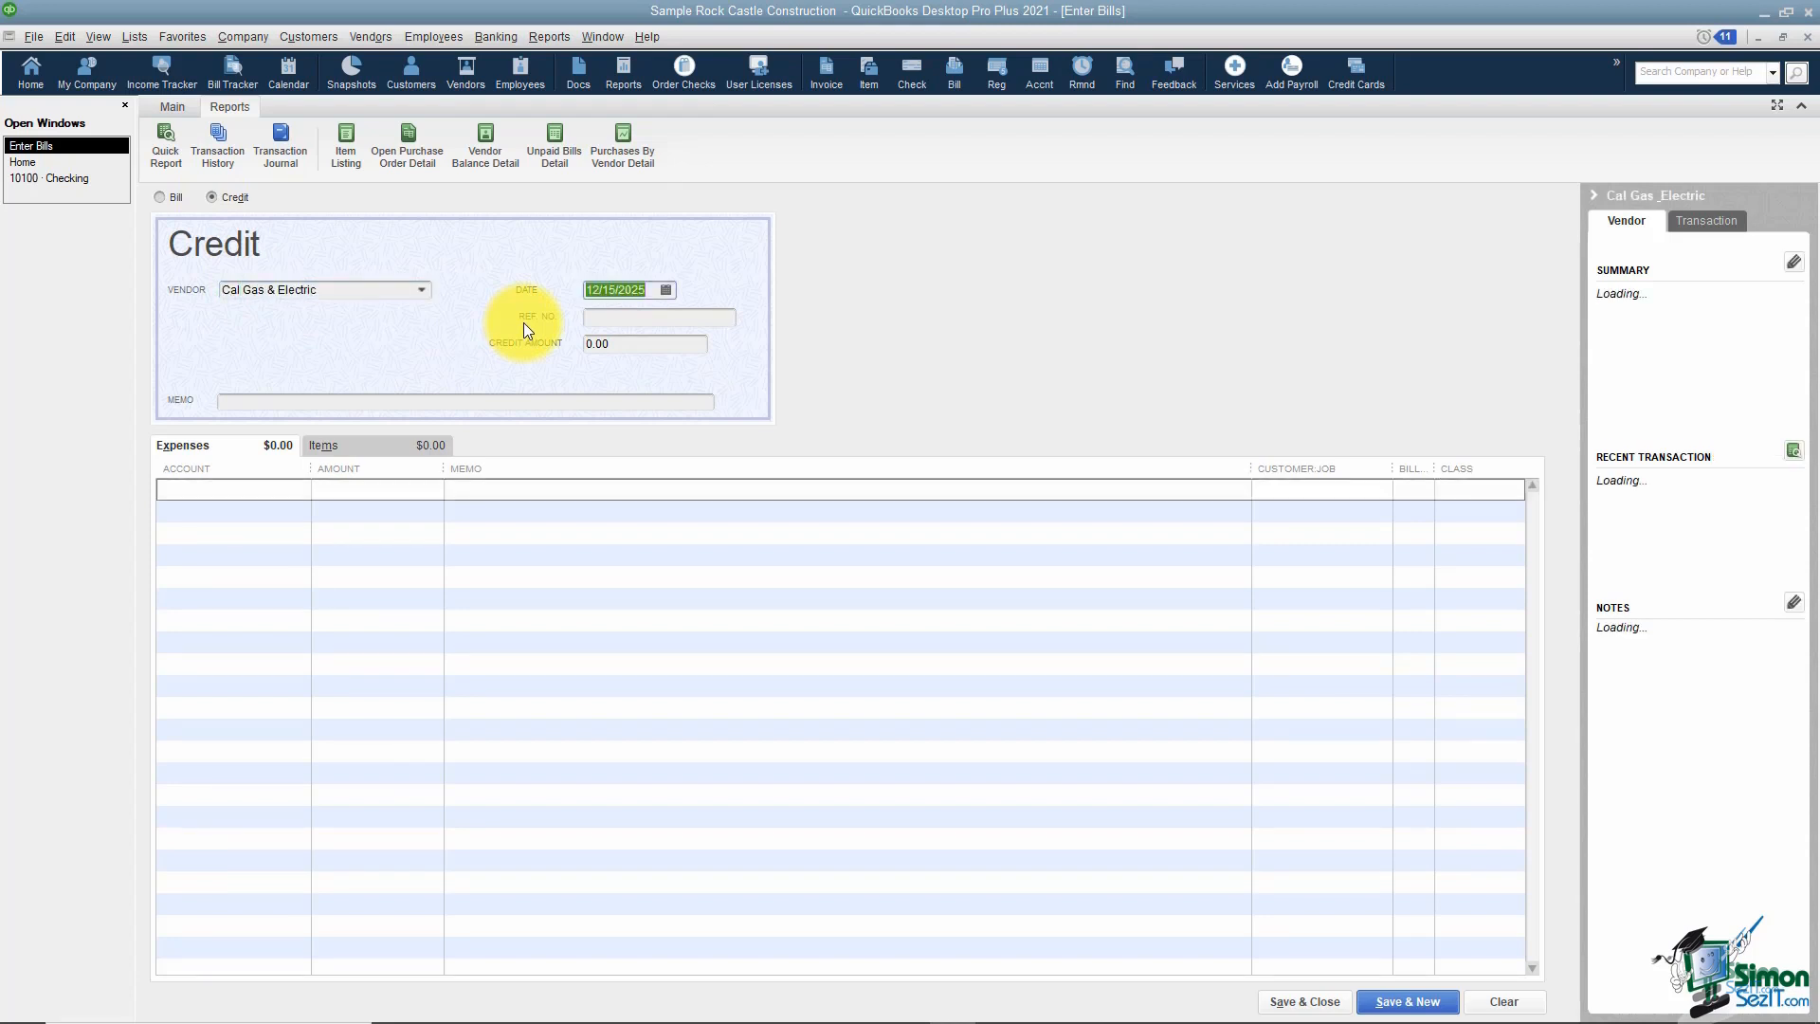
click(667, 290)
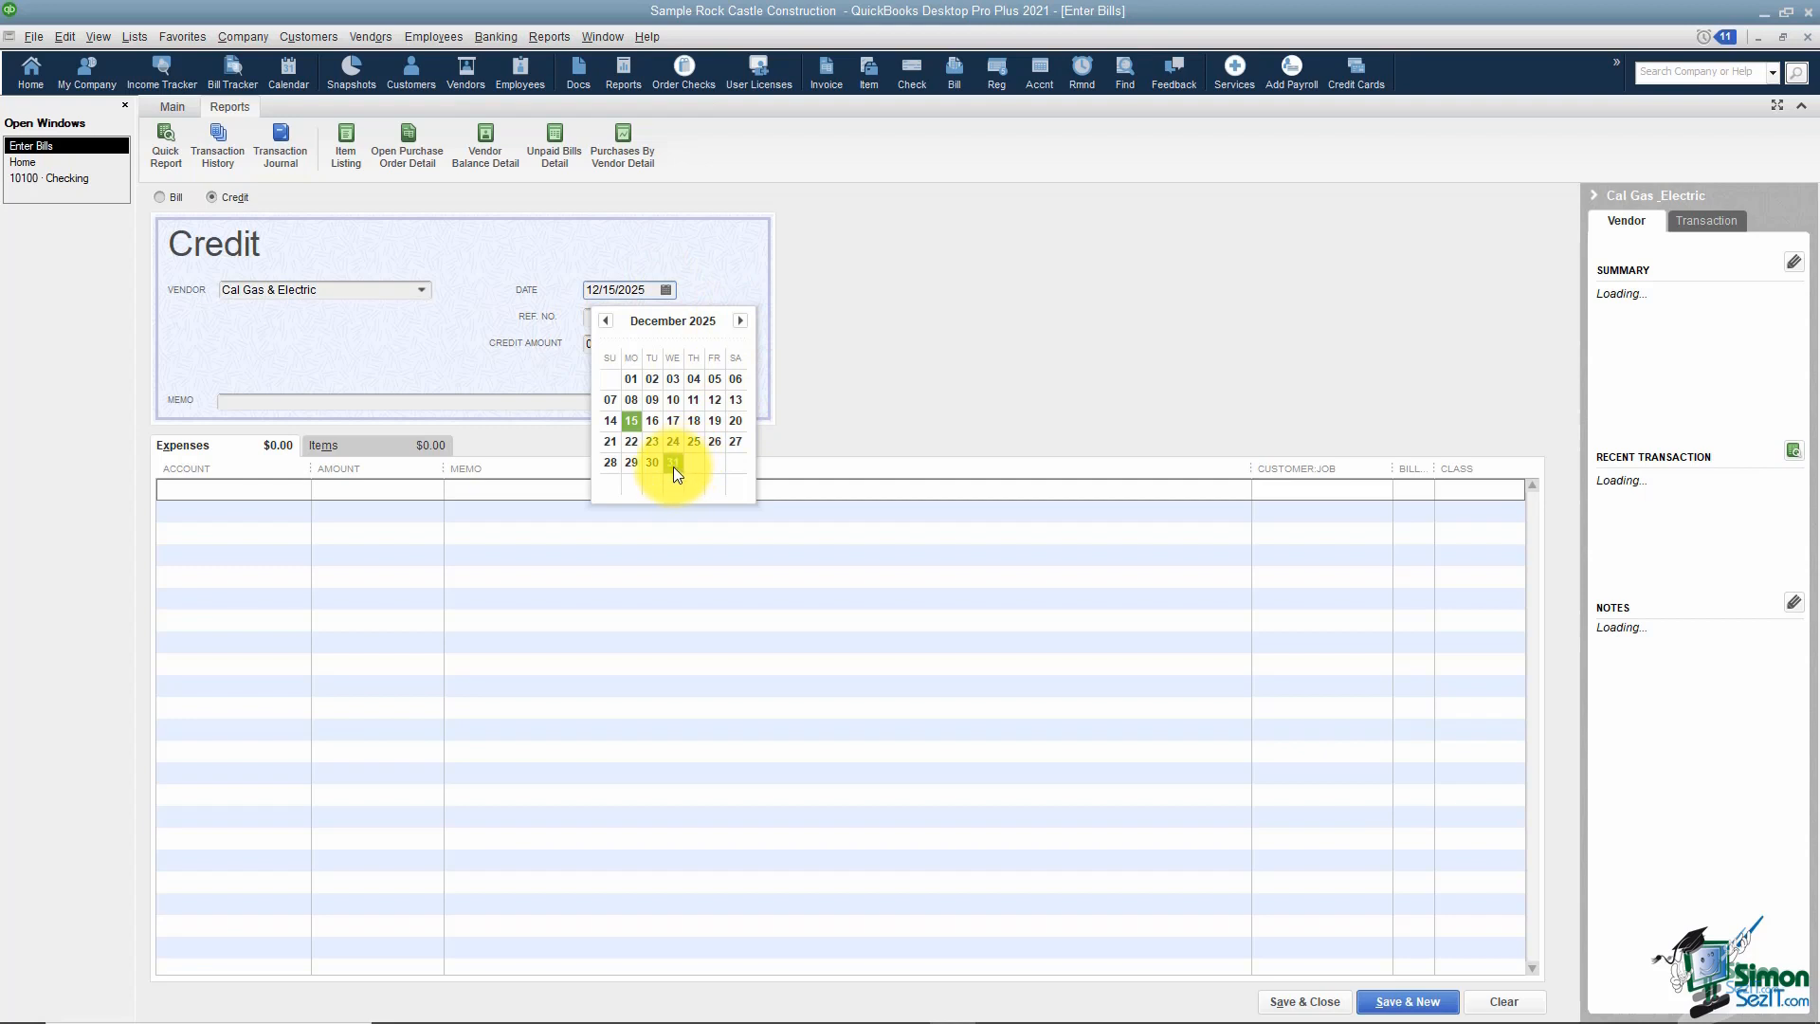
click(674, 467)
Step: Give the credit reference number 253969 and an amount of 115.96, and assign it to the 65100 Utilities expense account
click(654, 318)
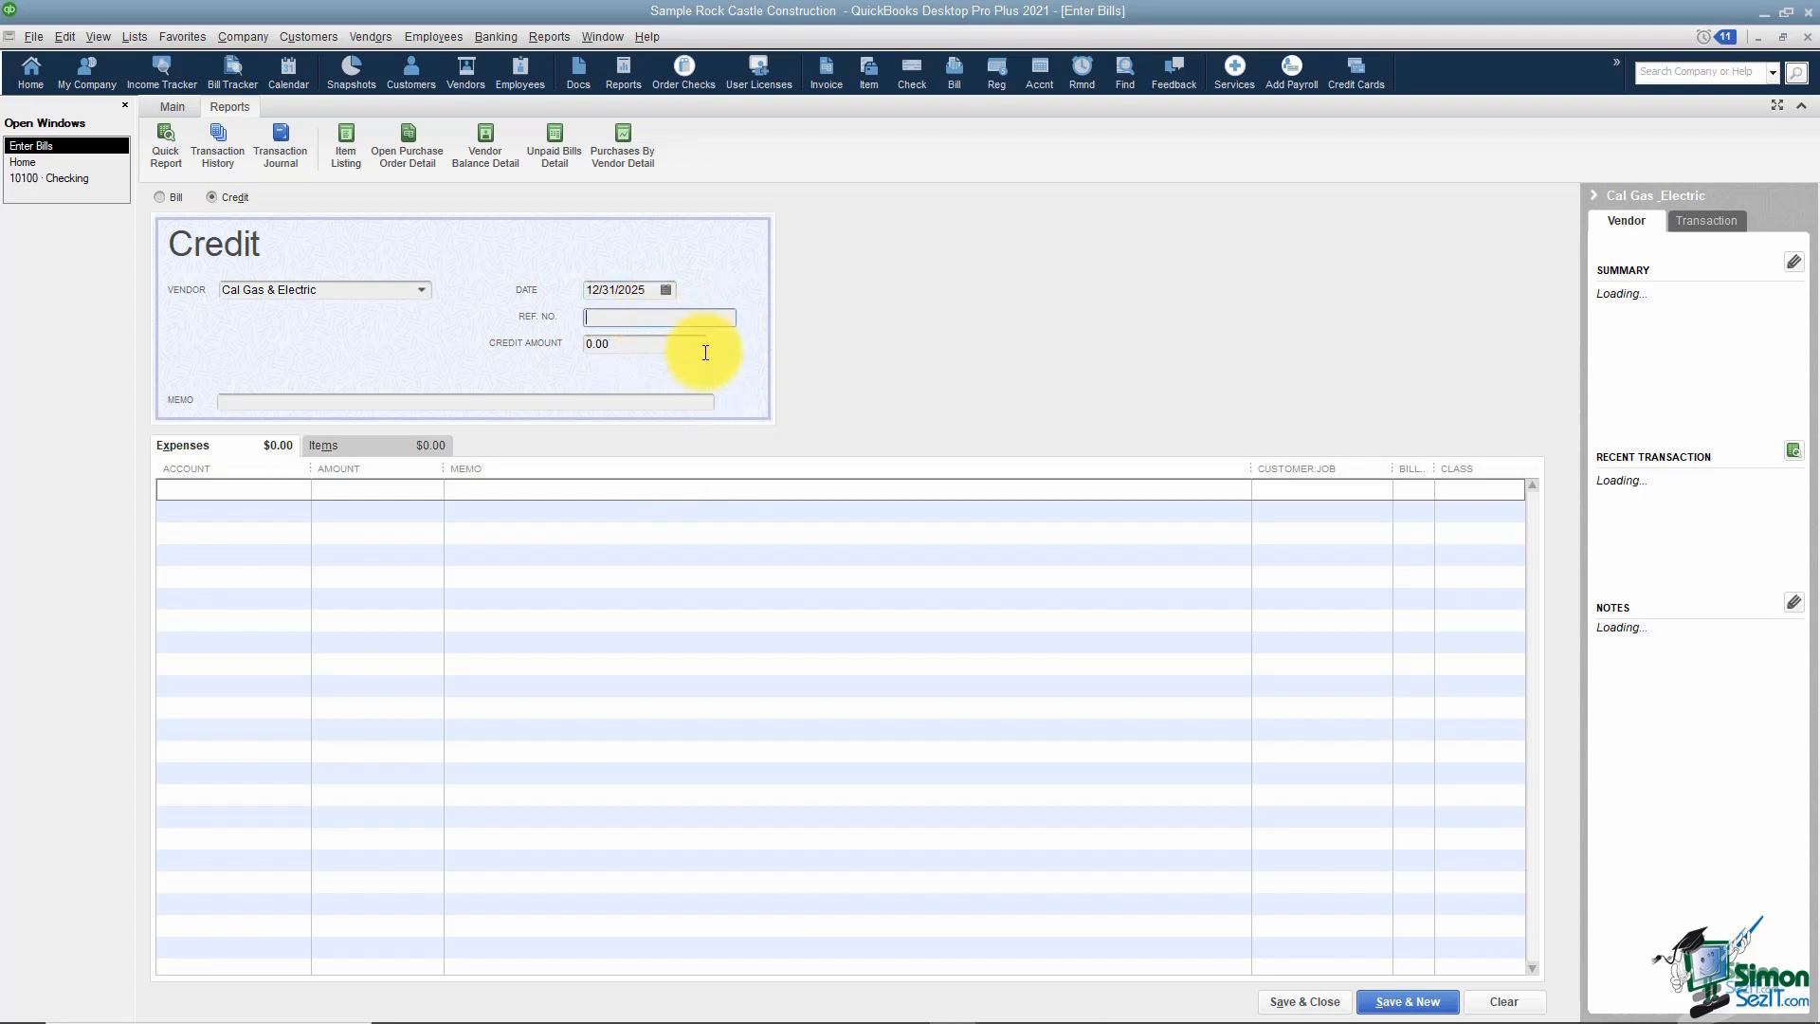
text(253969)
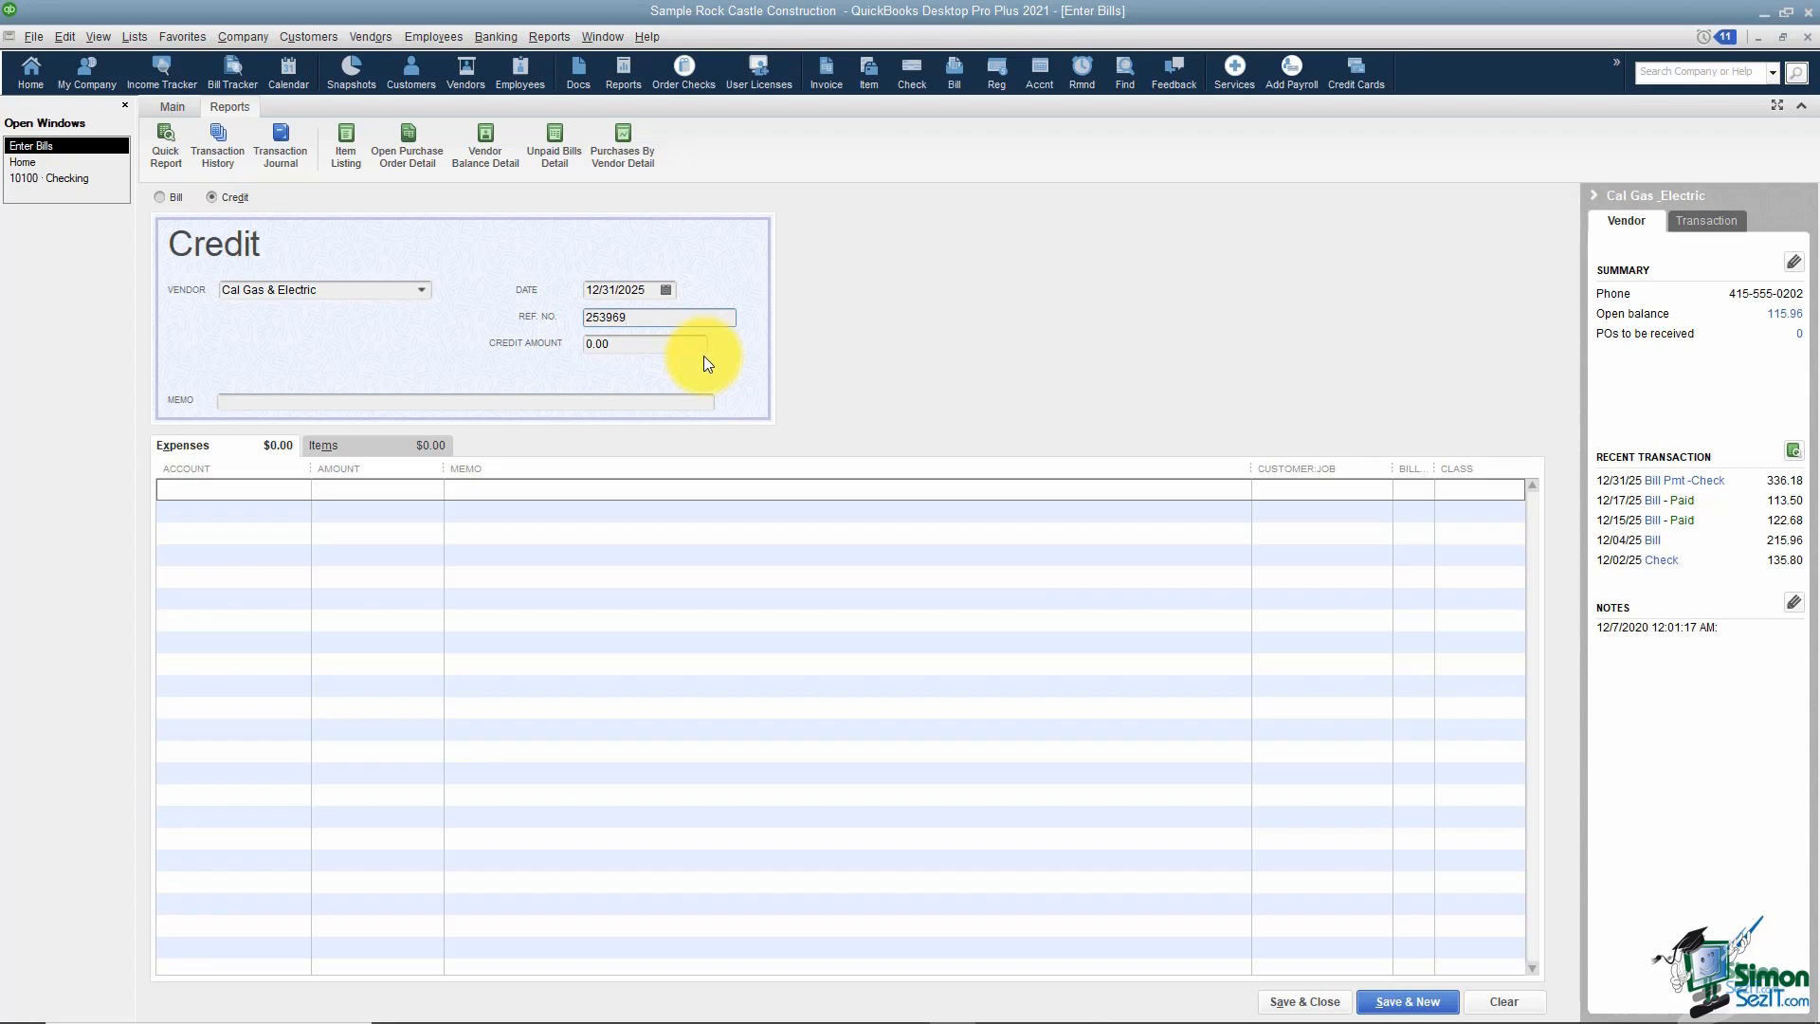
drag(638, 348, 525, 349)
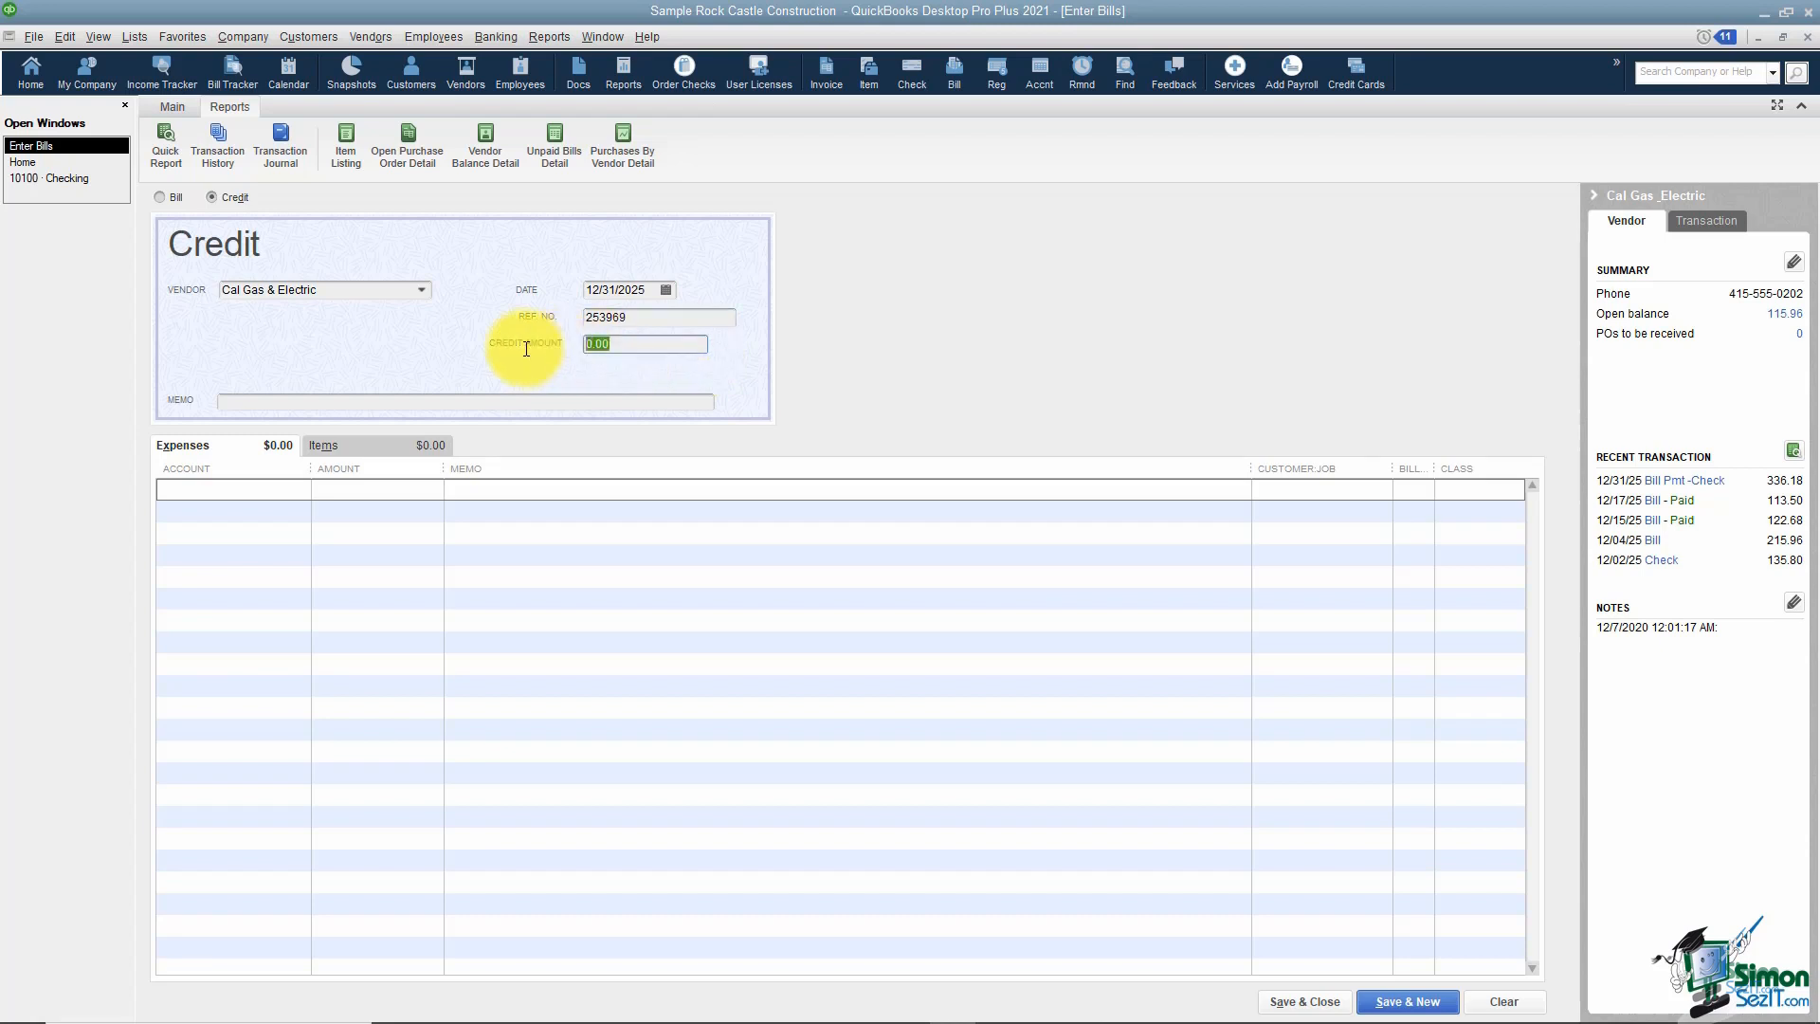
text(115.96)
click(677, 391)
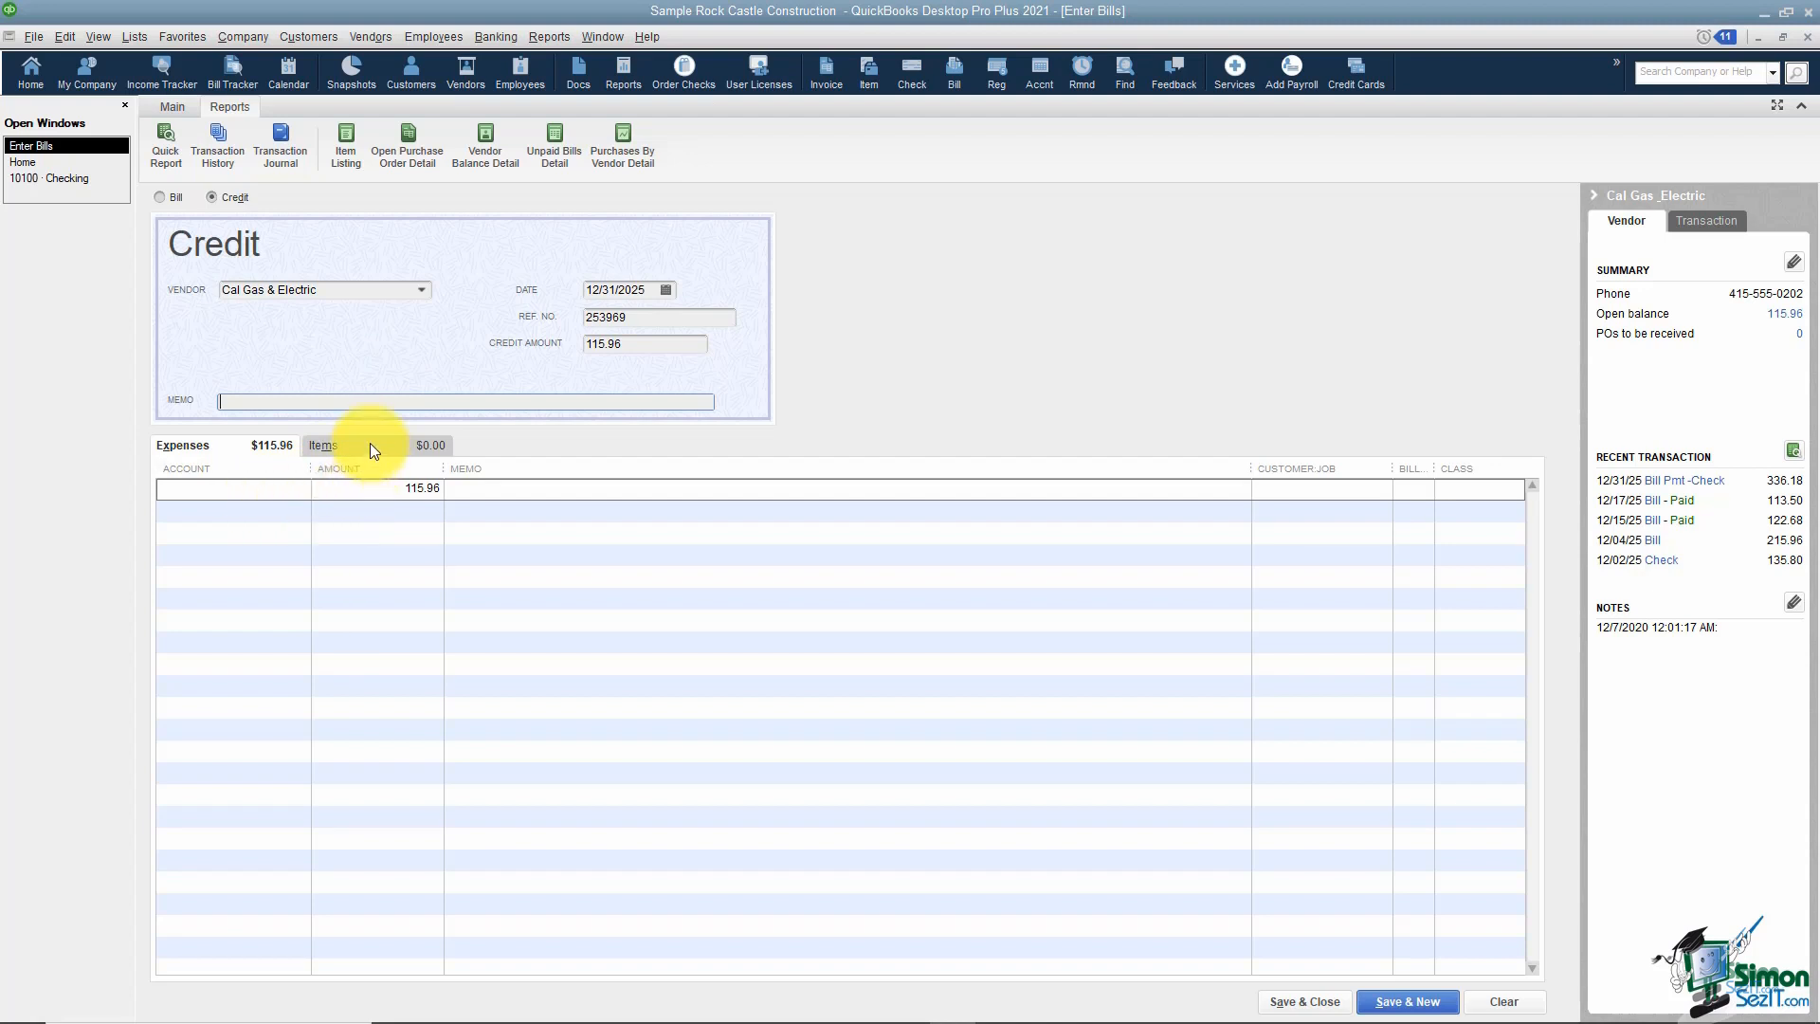
click(297, 490)
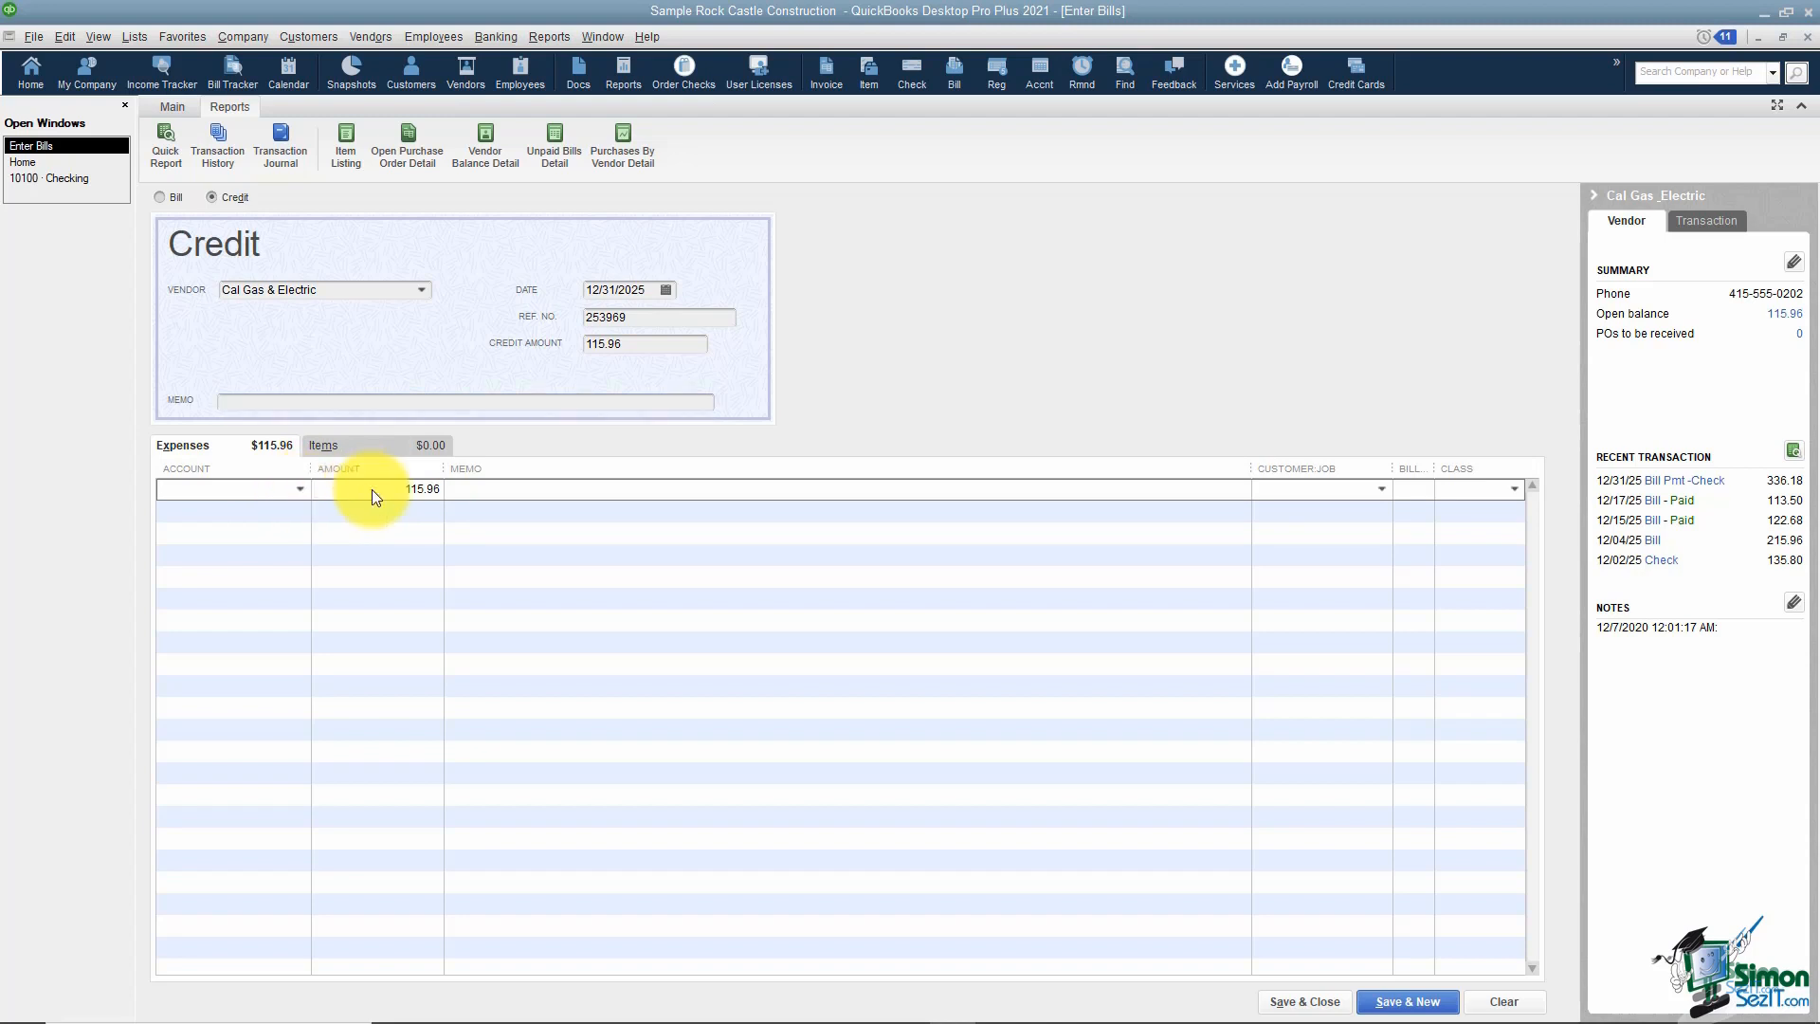
text(Utilities)
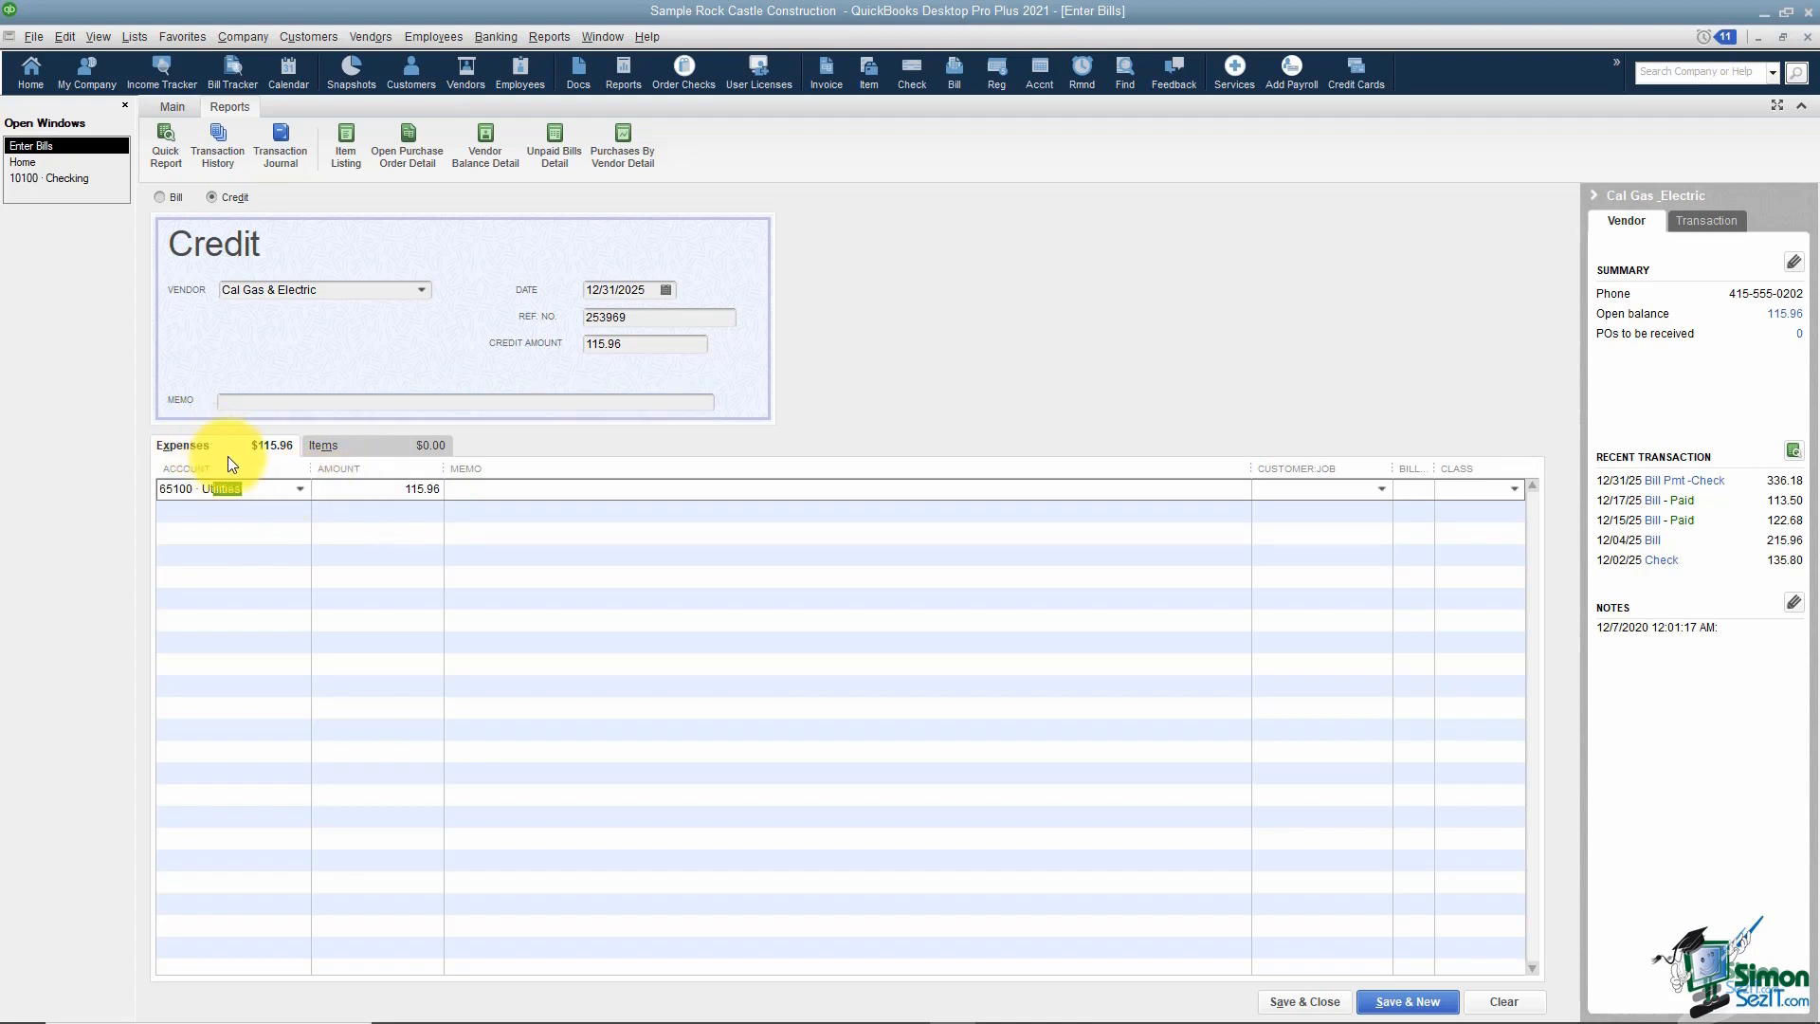
Step: Change the credit's expense account to the 65110 subaccount of 65100 Utilities, and save and close the credit
click(299, 489)
click(245, 733)
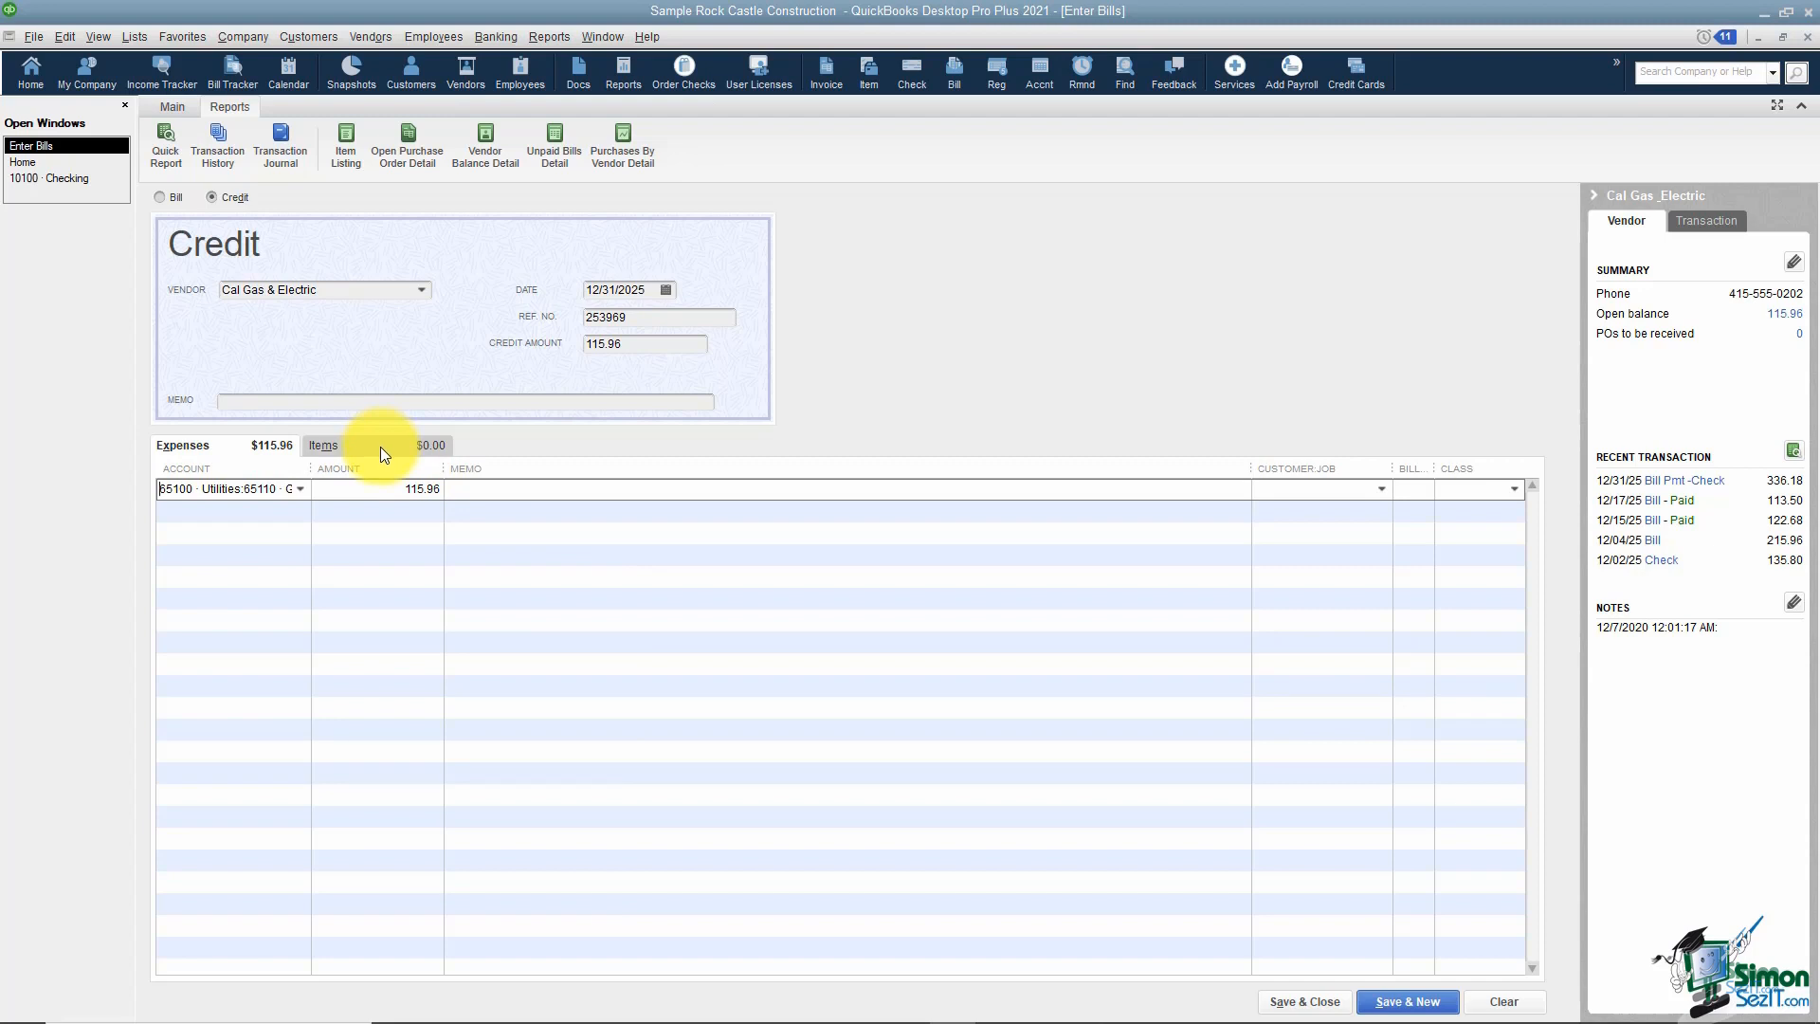
click(1304, 1002)
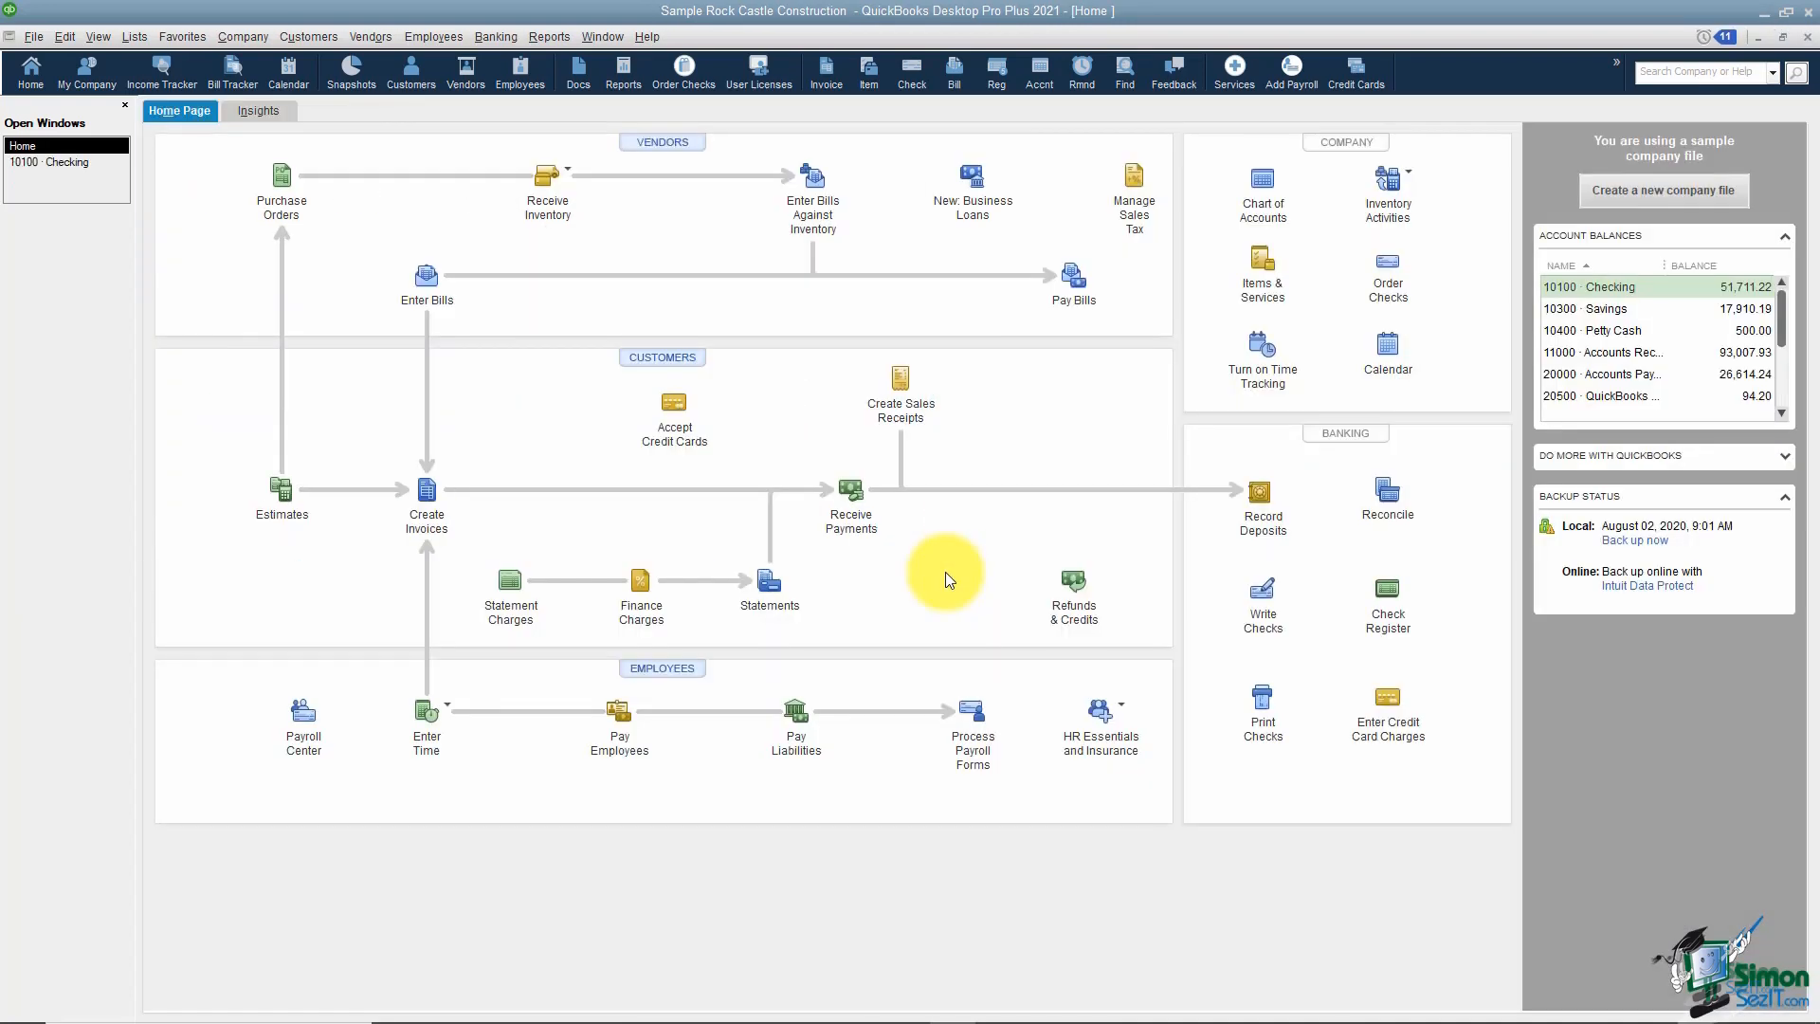
Step: Select Cal Gas & Electric bill 5689 for payment, apply the 115.96 vendor credit 253969 to it, and record the payment
click(1074, 287)
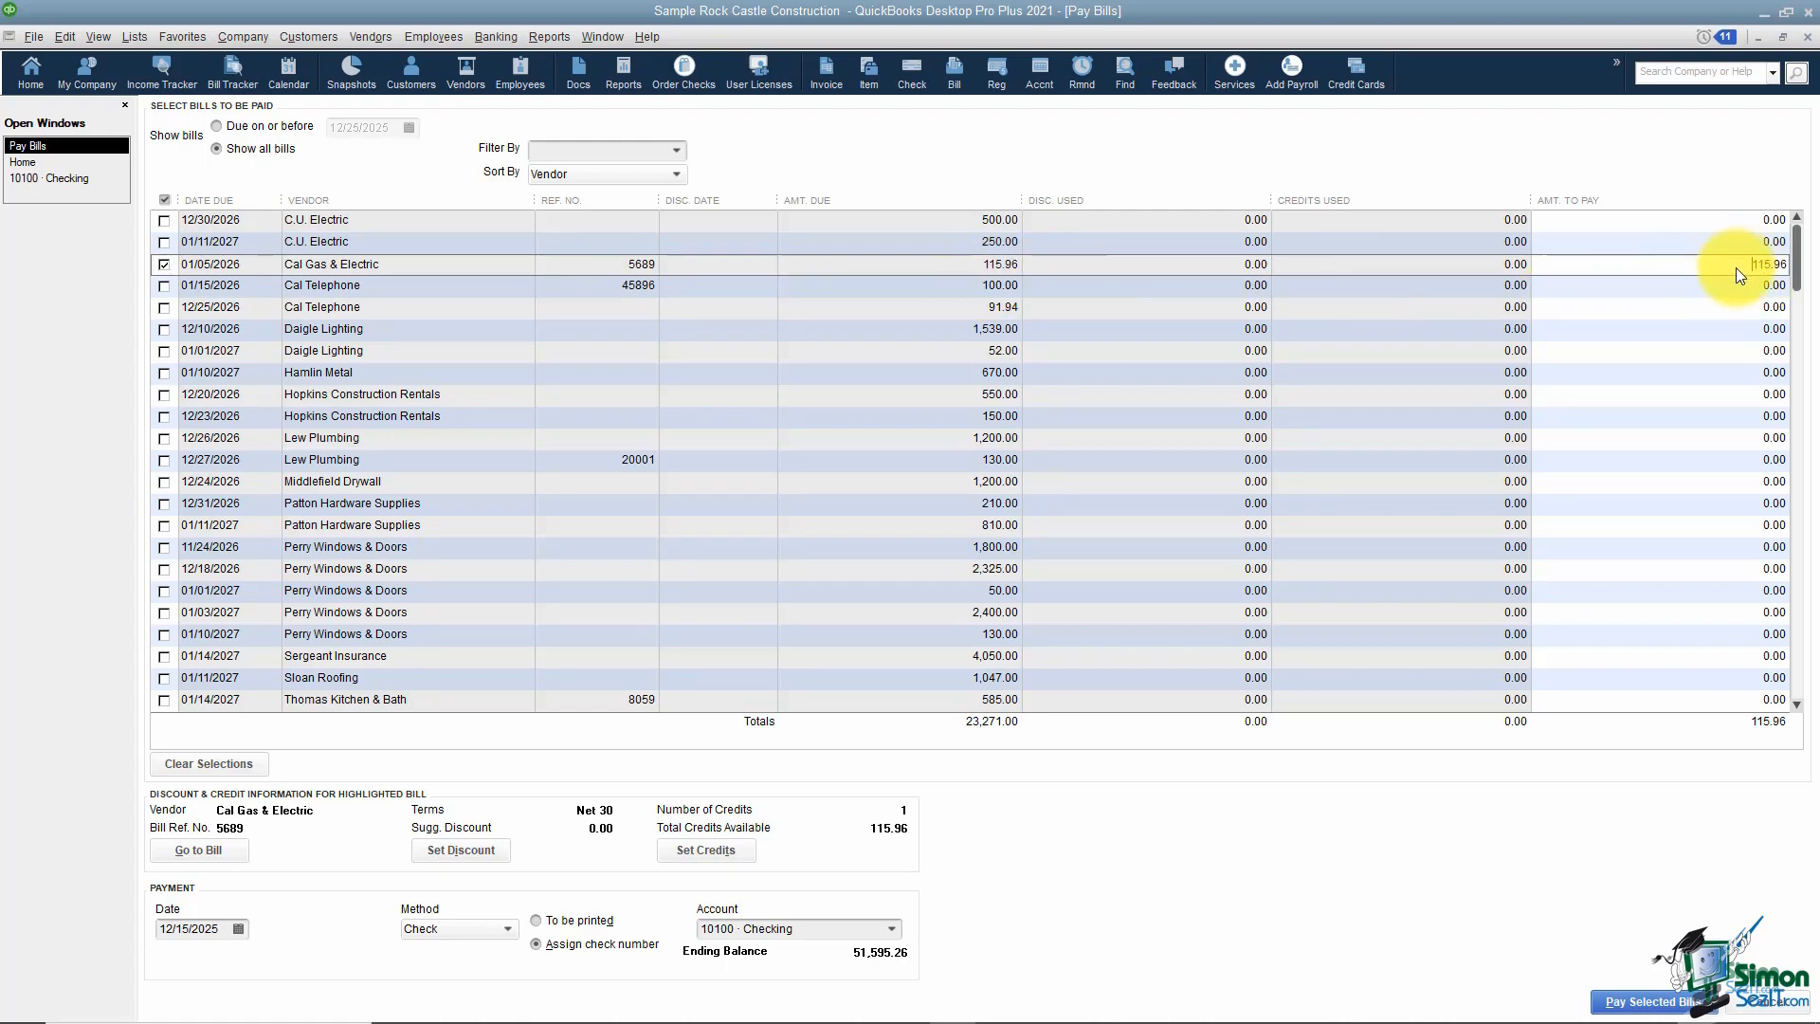
click(1772, 264)
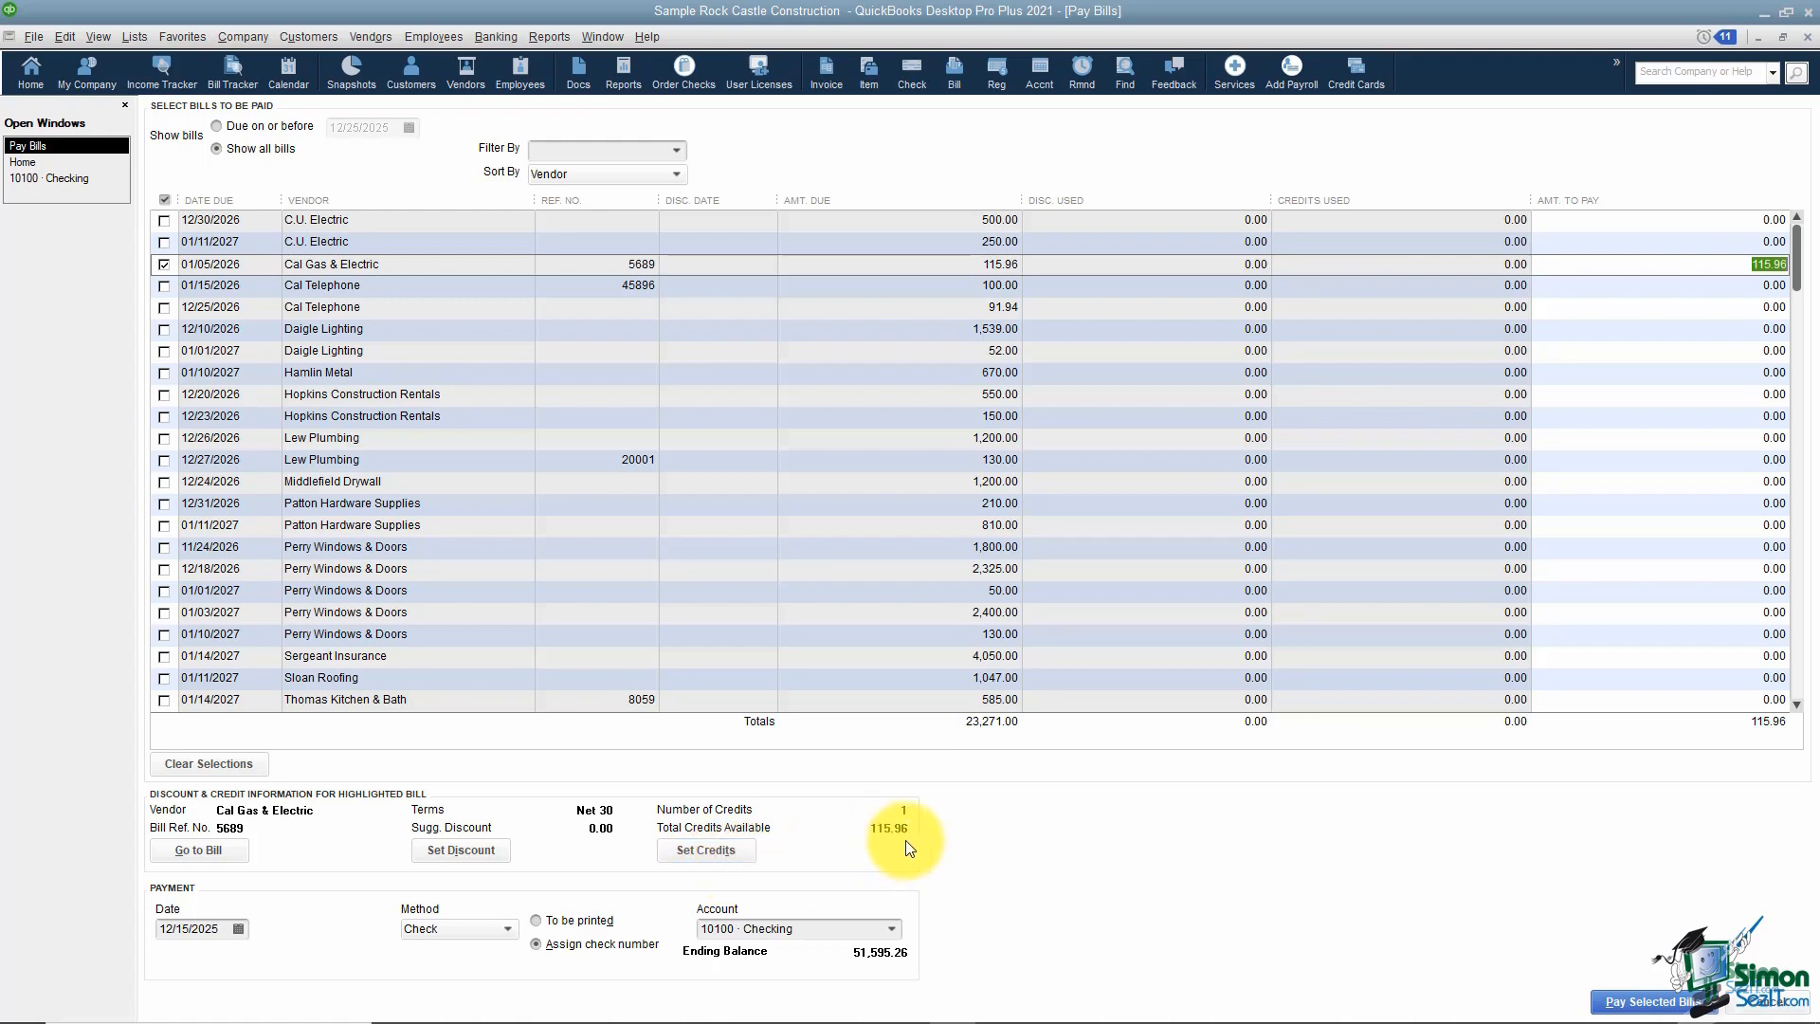
click(741, 851)
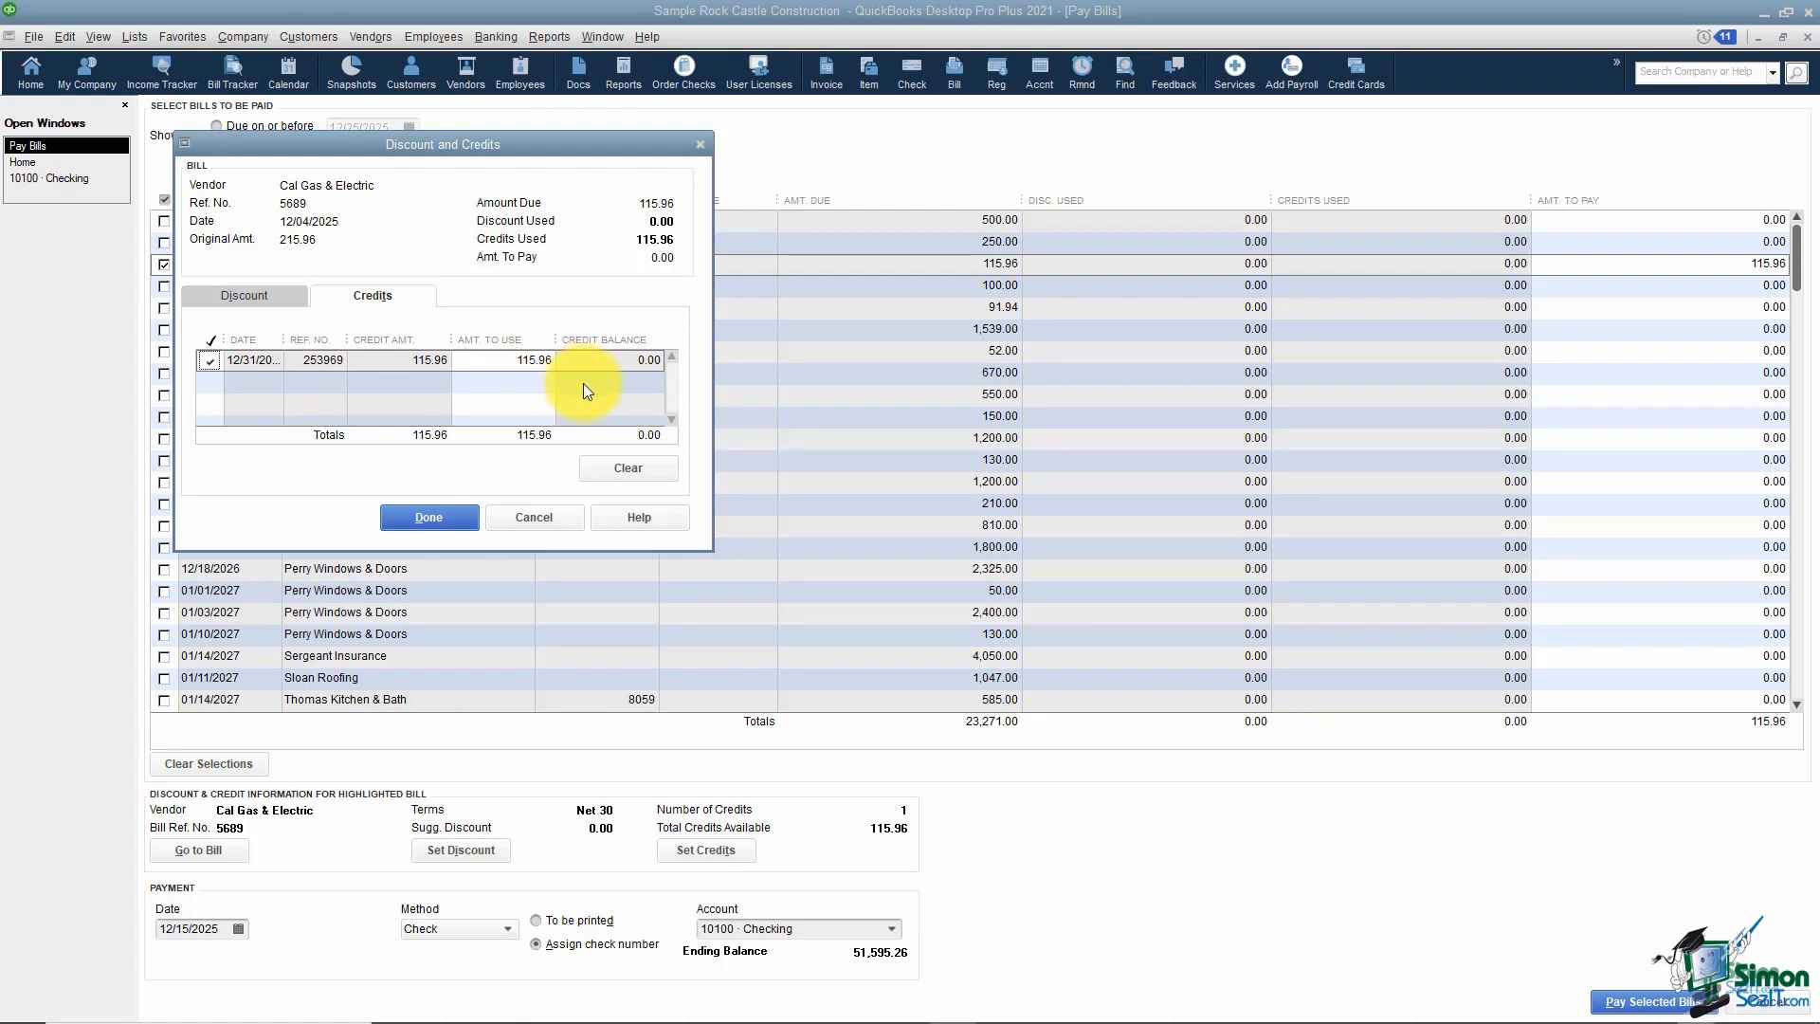
click(438, 519)
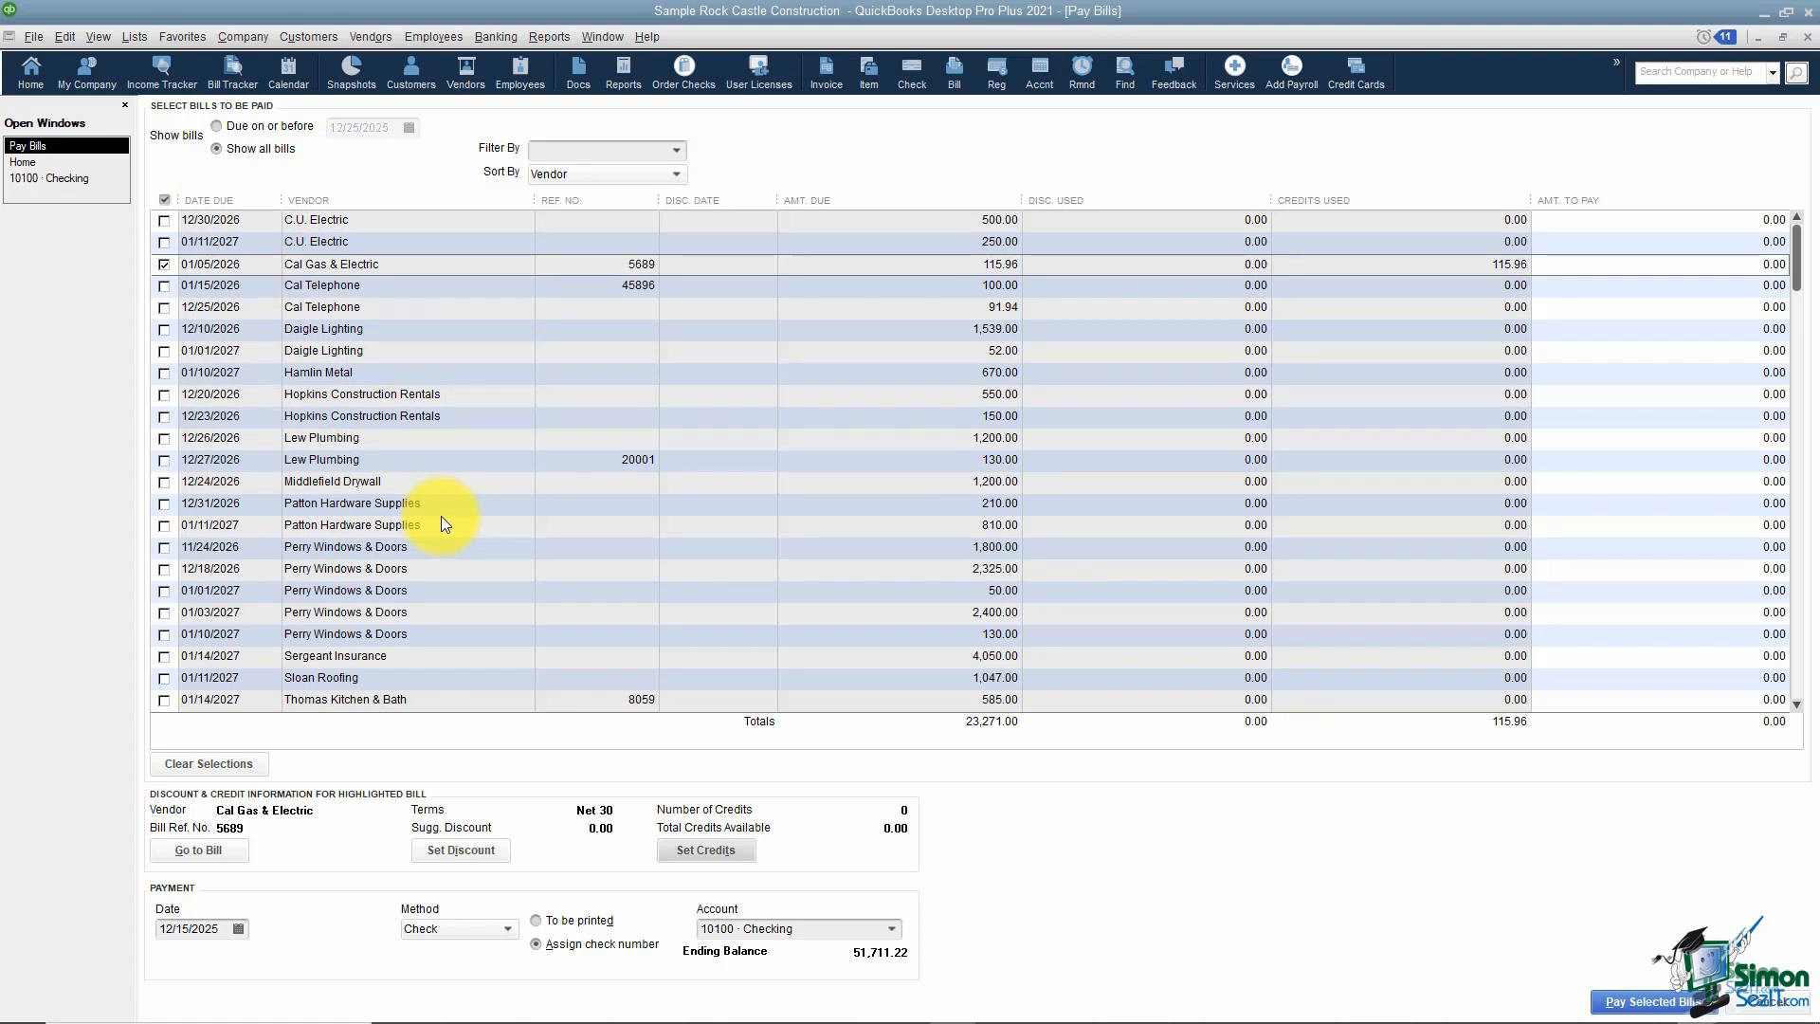
click(1645, 1003)
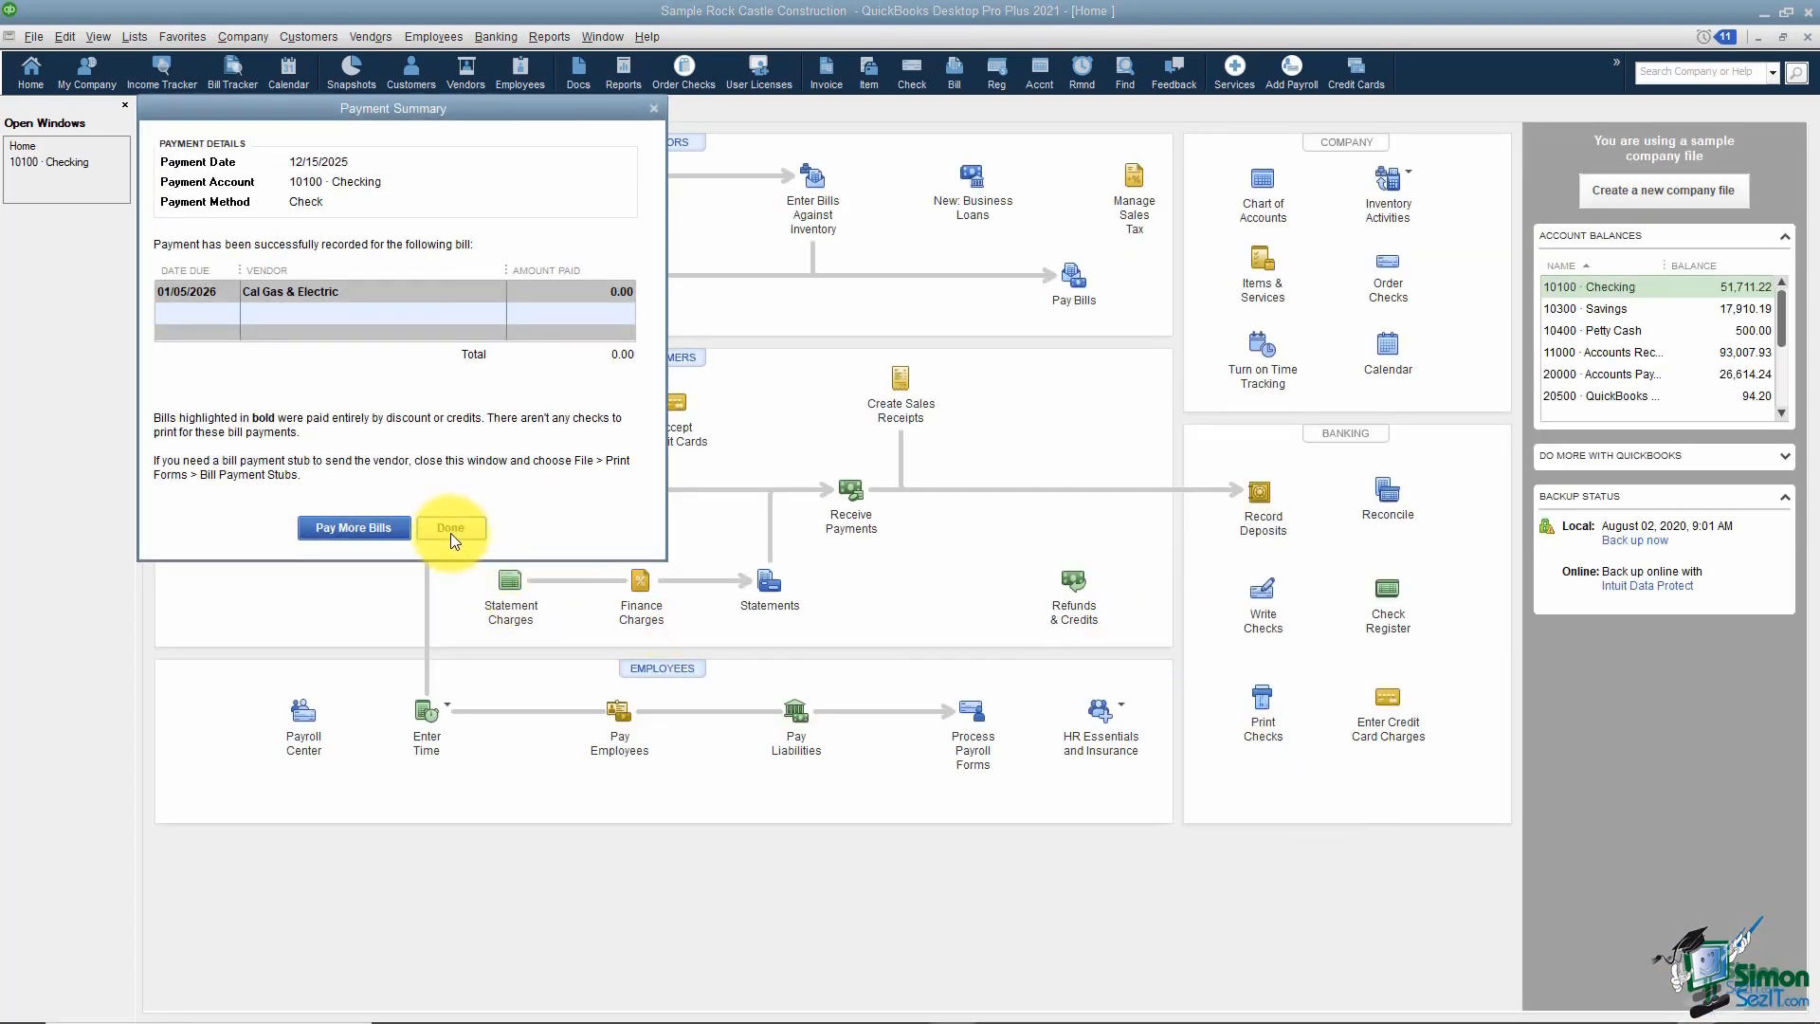
click(451, 531)
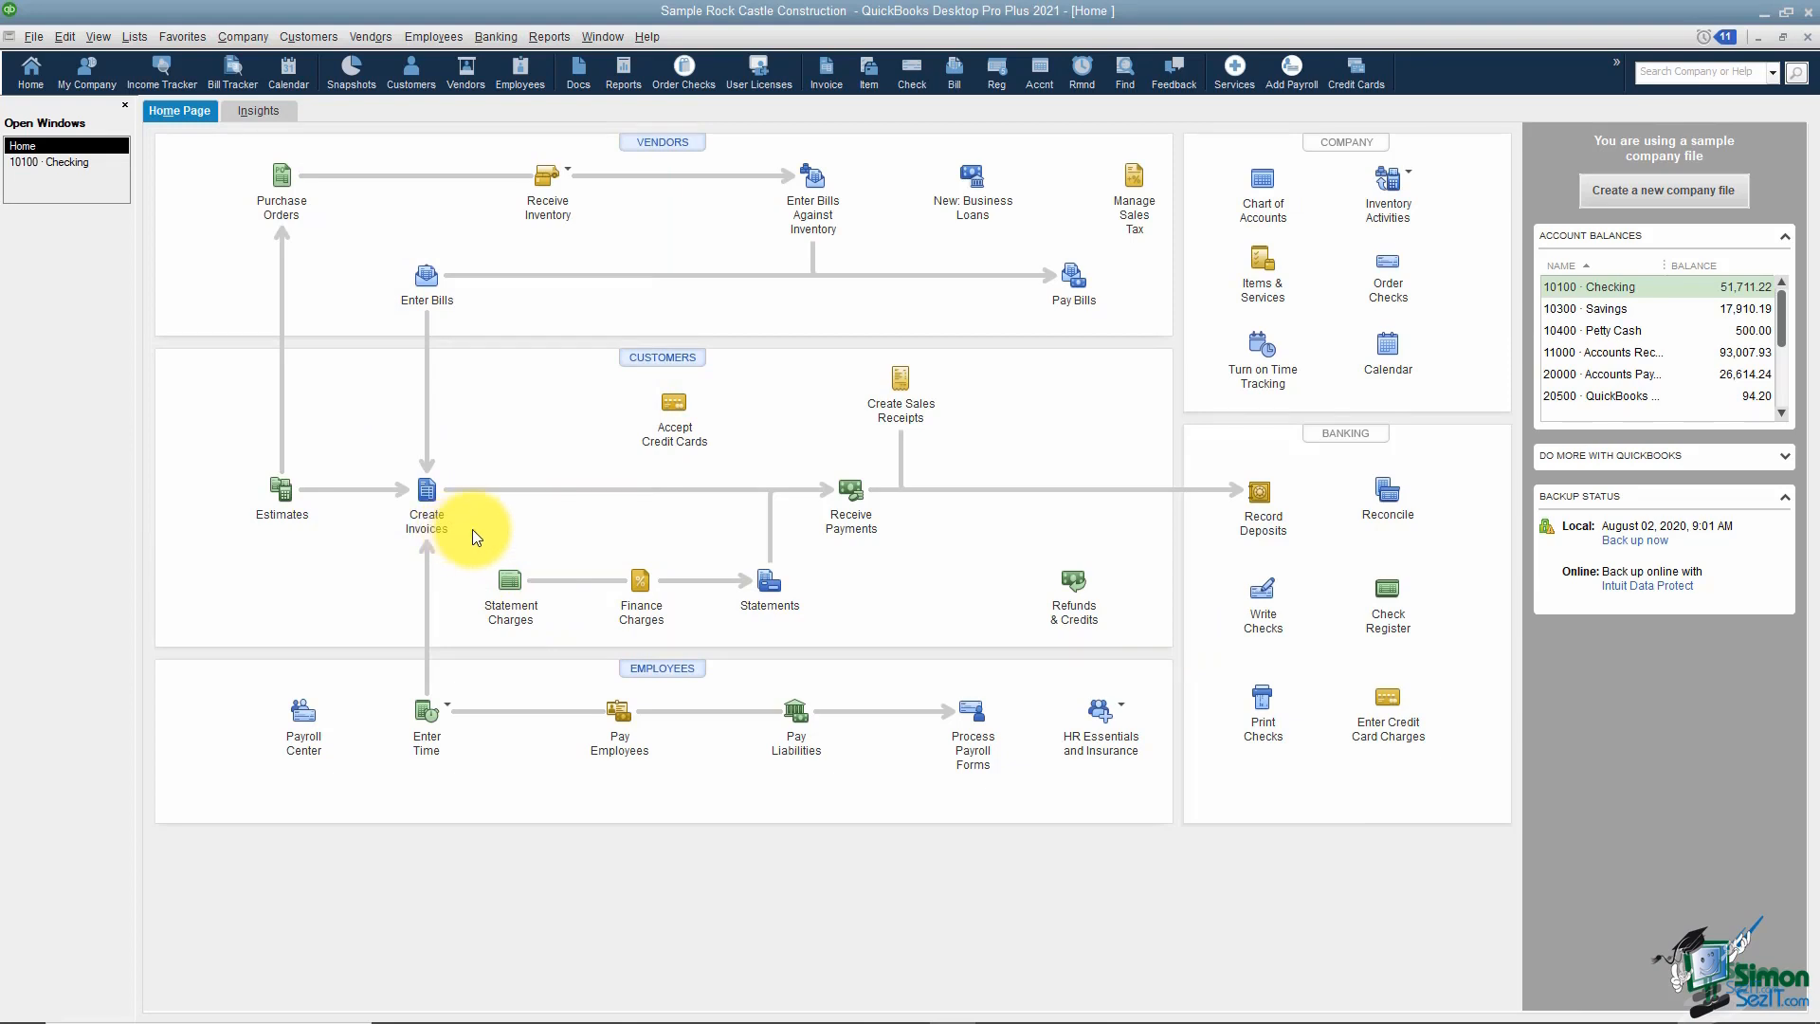
Step: Check the list of bills to pay for any remaining Cal Gas & Electric bill, and close the list
click(1072, 286)
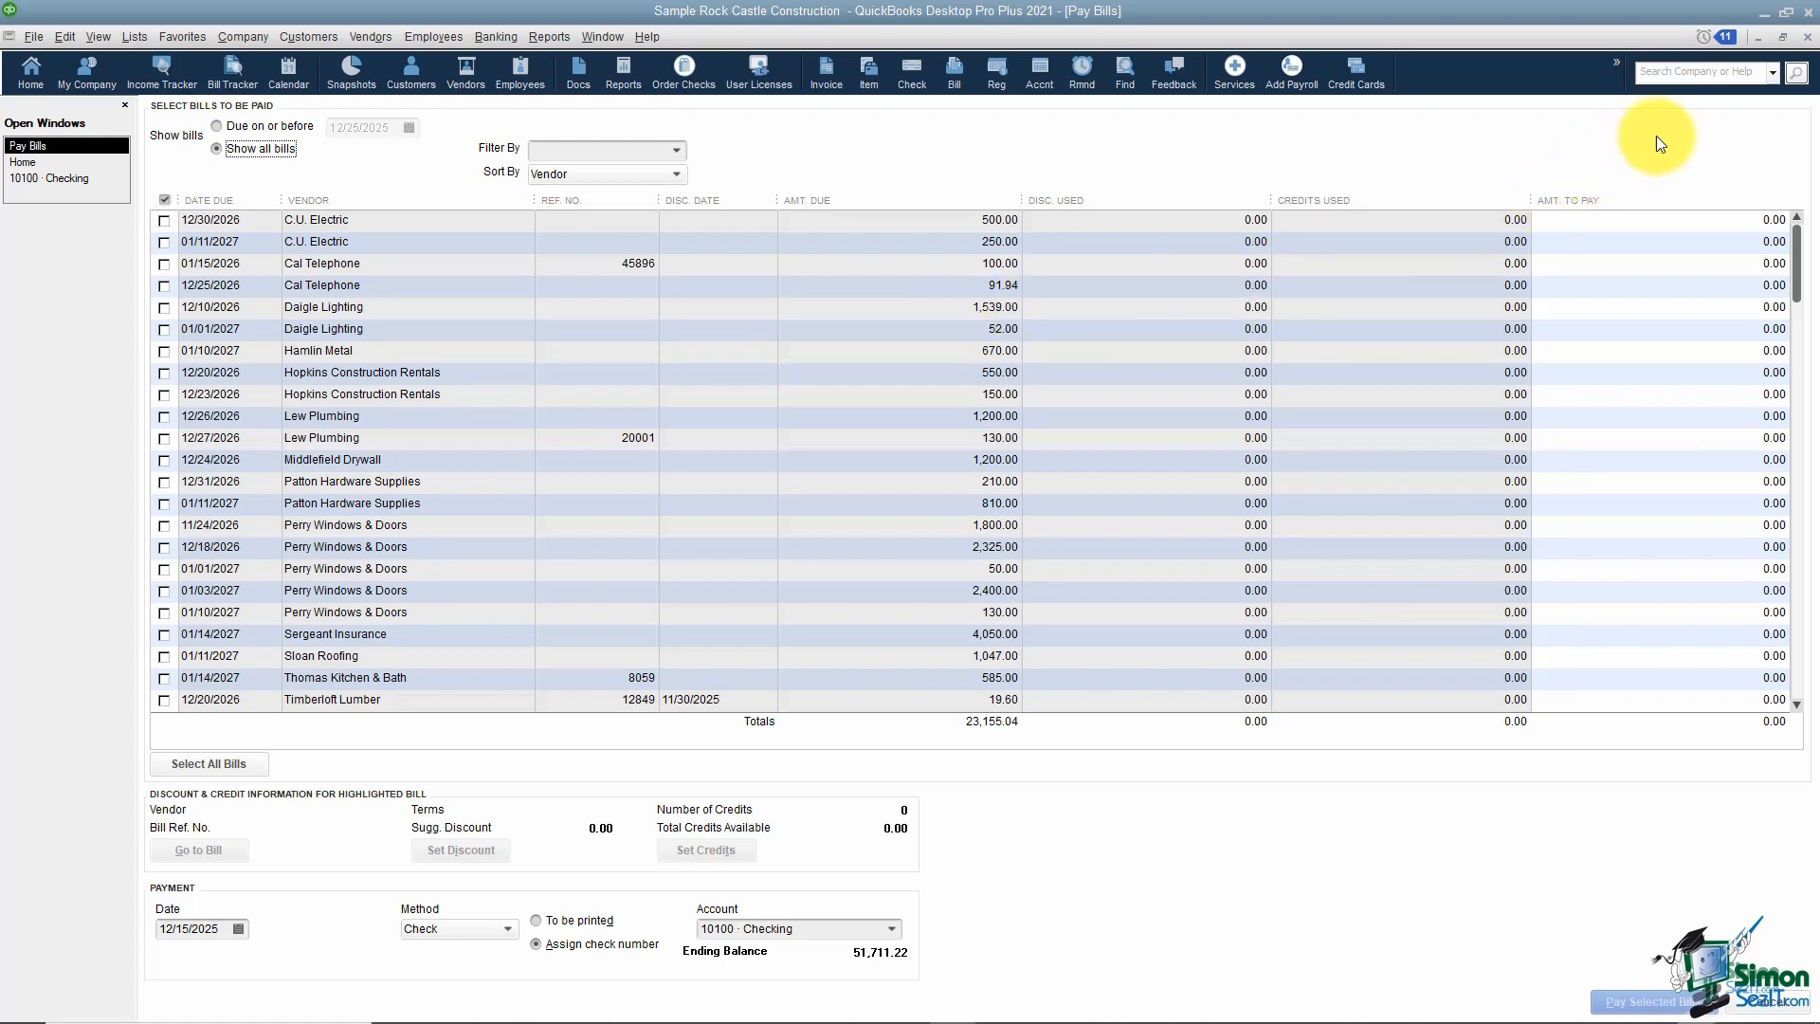
click(1807, 38)
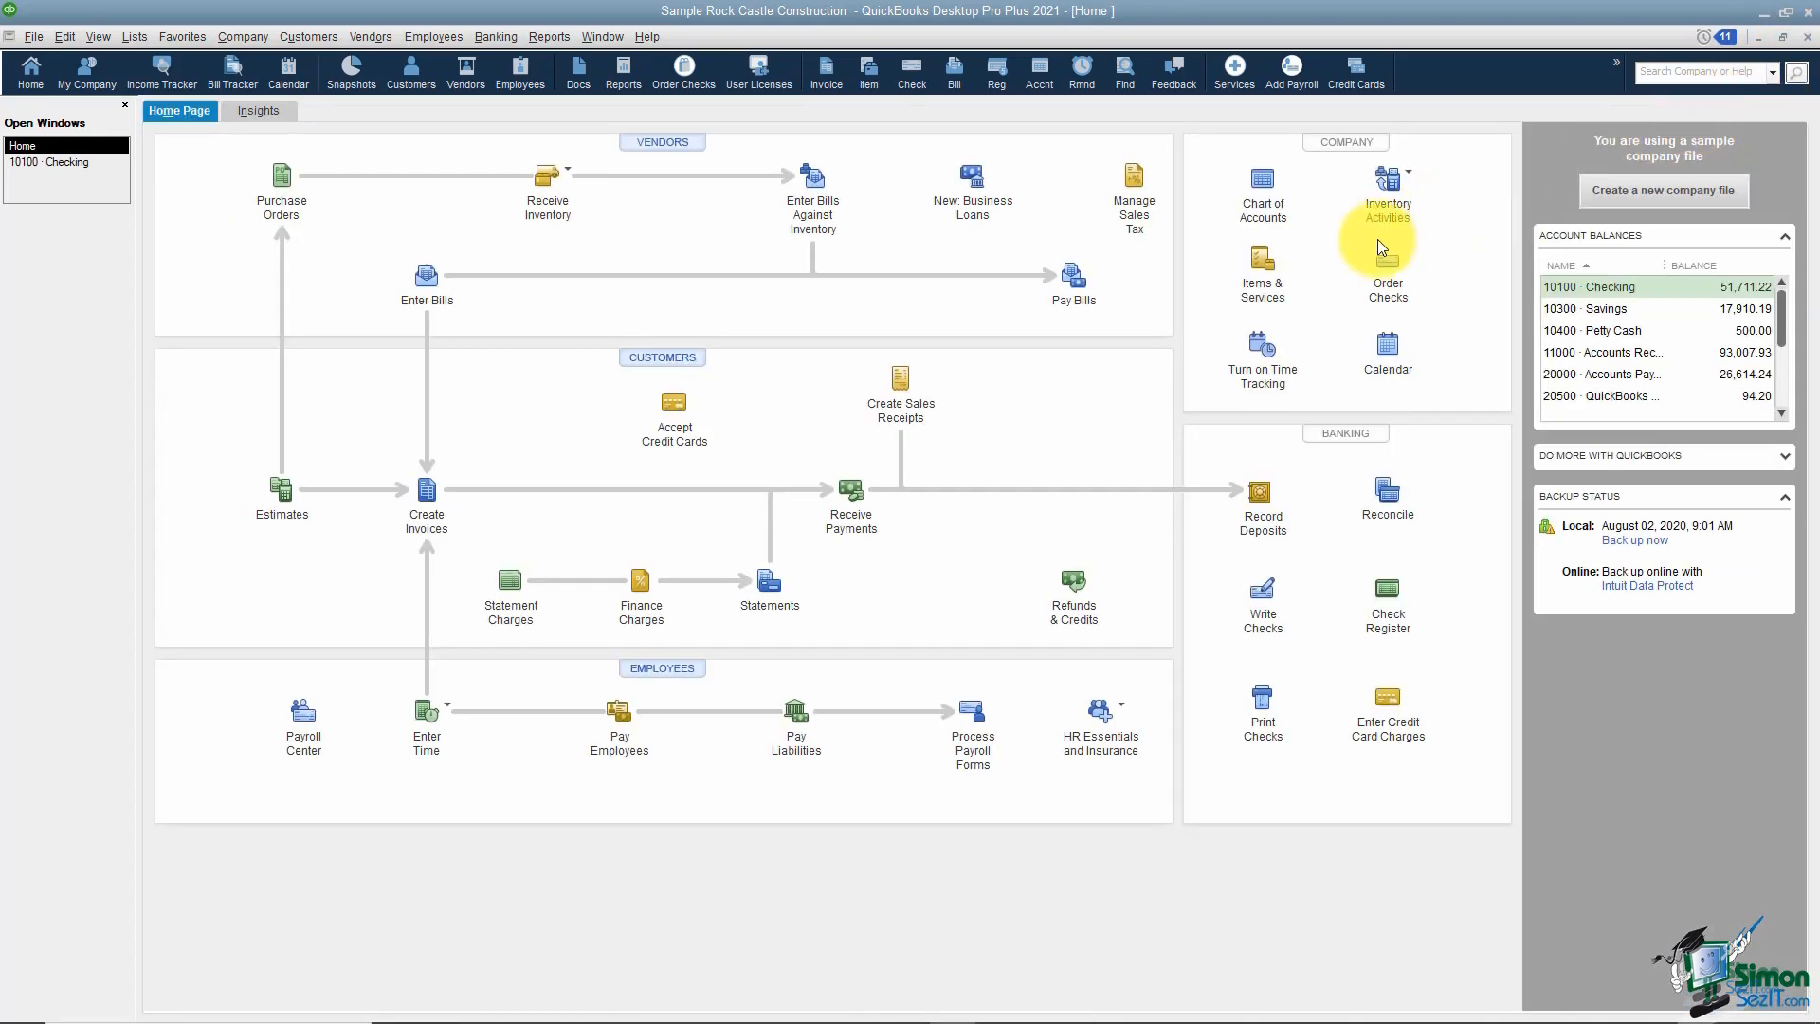